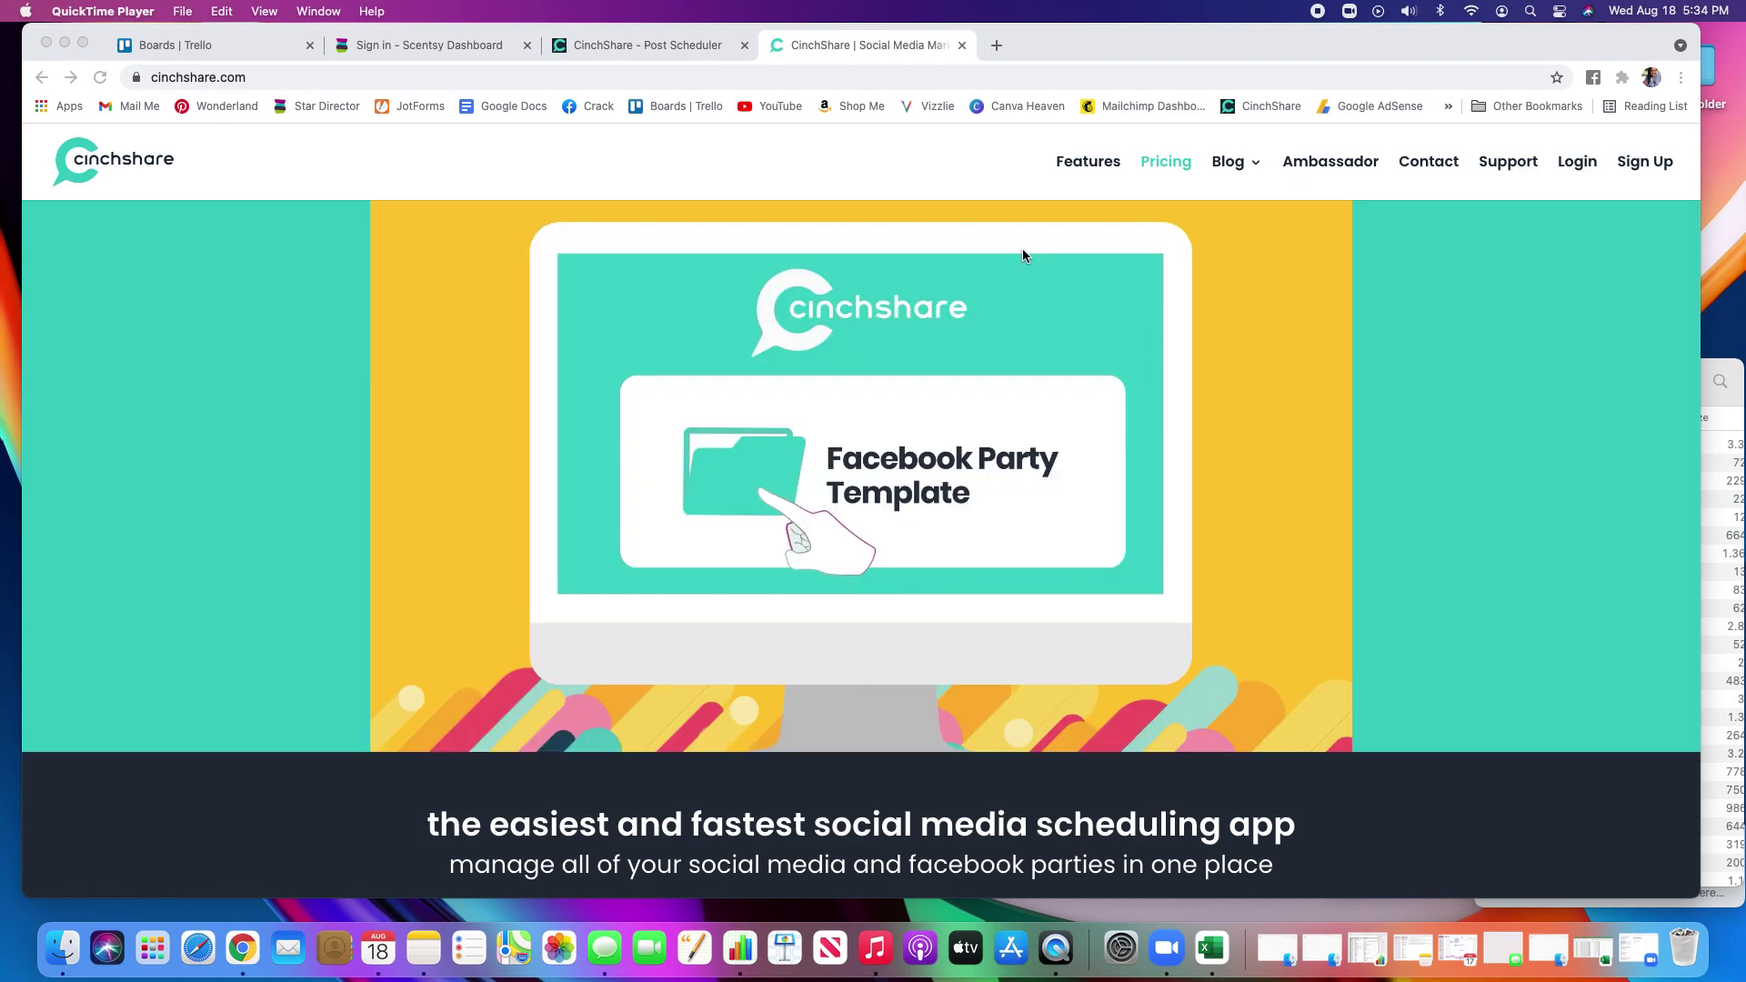
Step: Switch to the CinchShare post scheduler and view the message field and the Canva design options for posts
left_click(681, 43)
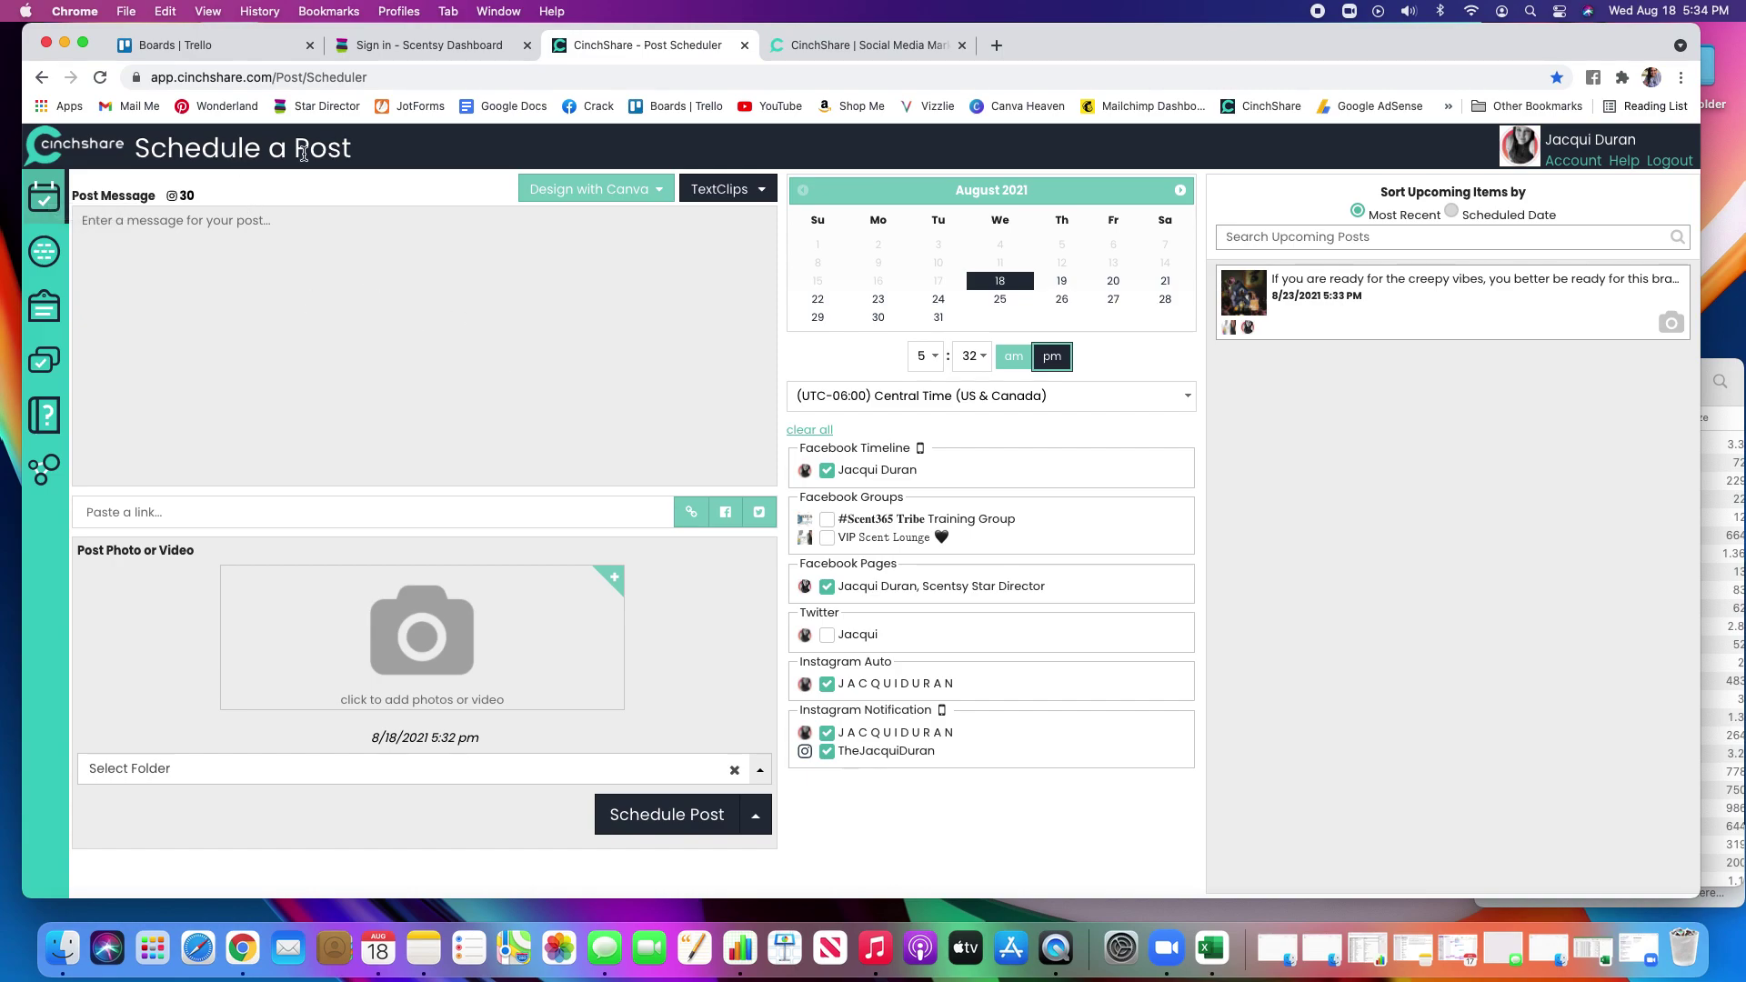
left_click(295, 224)
left_click(216, 229)
left_click(216, 229)
left_click(660, 192)
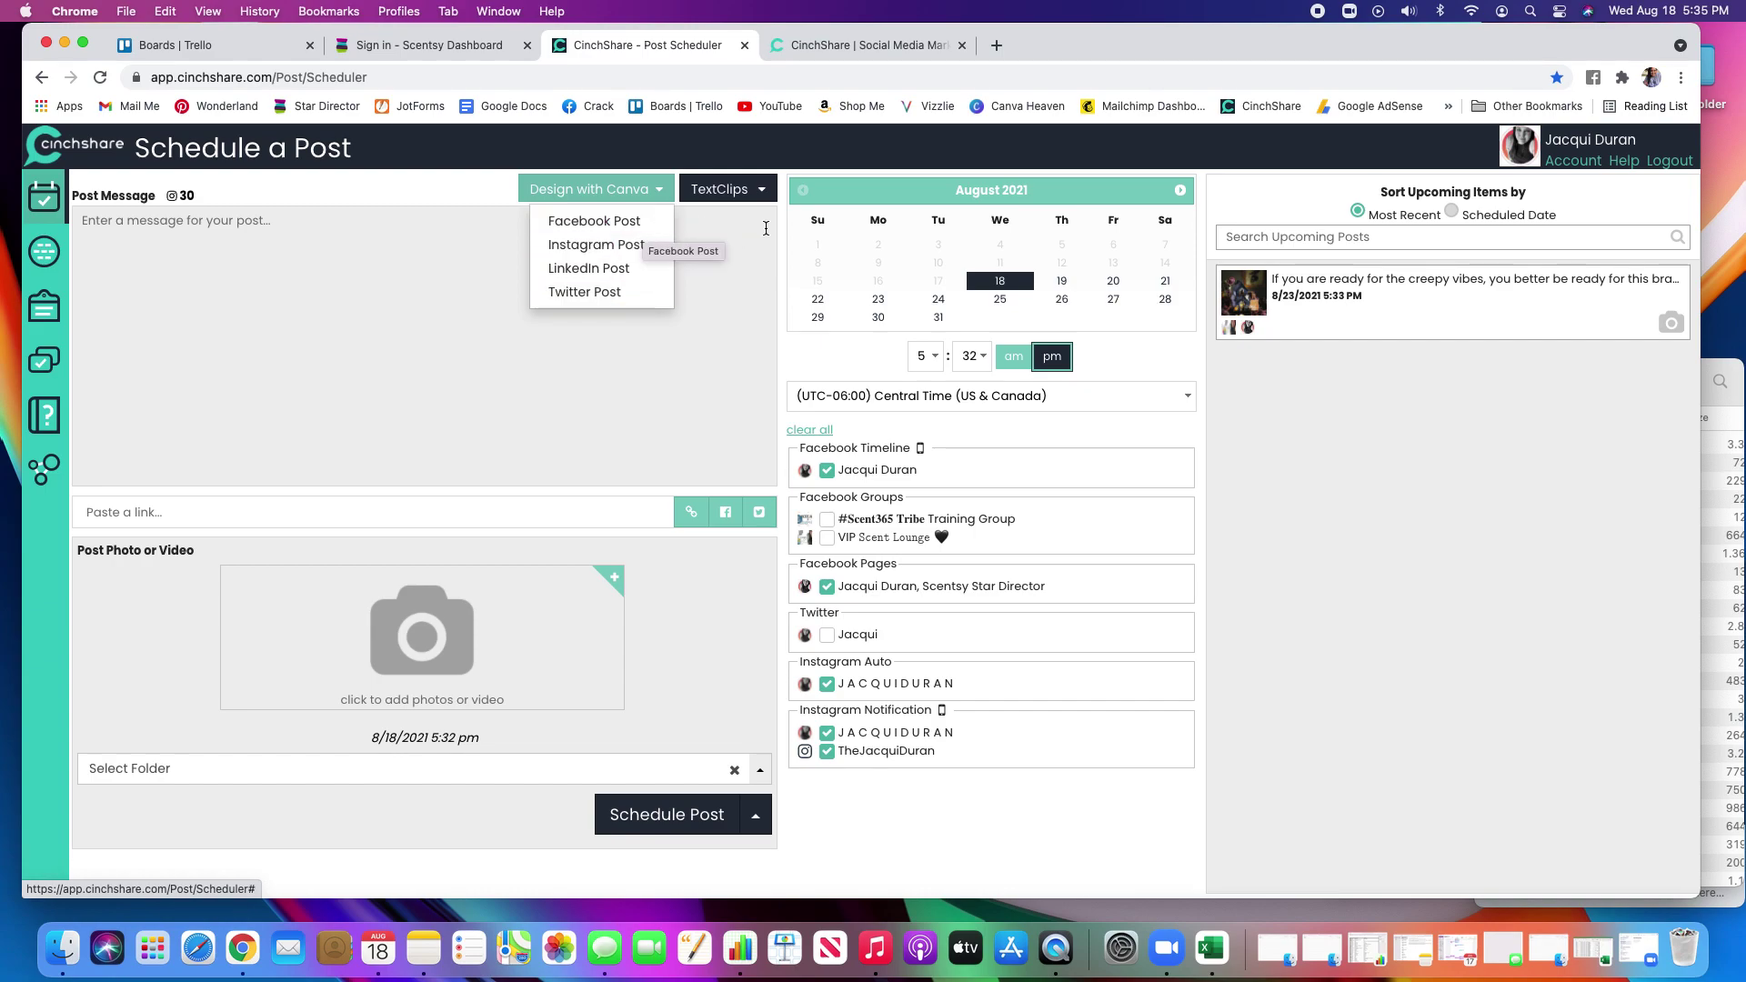
Step: Insert the Social TextClip into the post message and delete the inserted hashtags
left_click(769, 195)
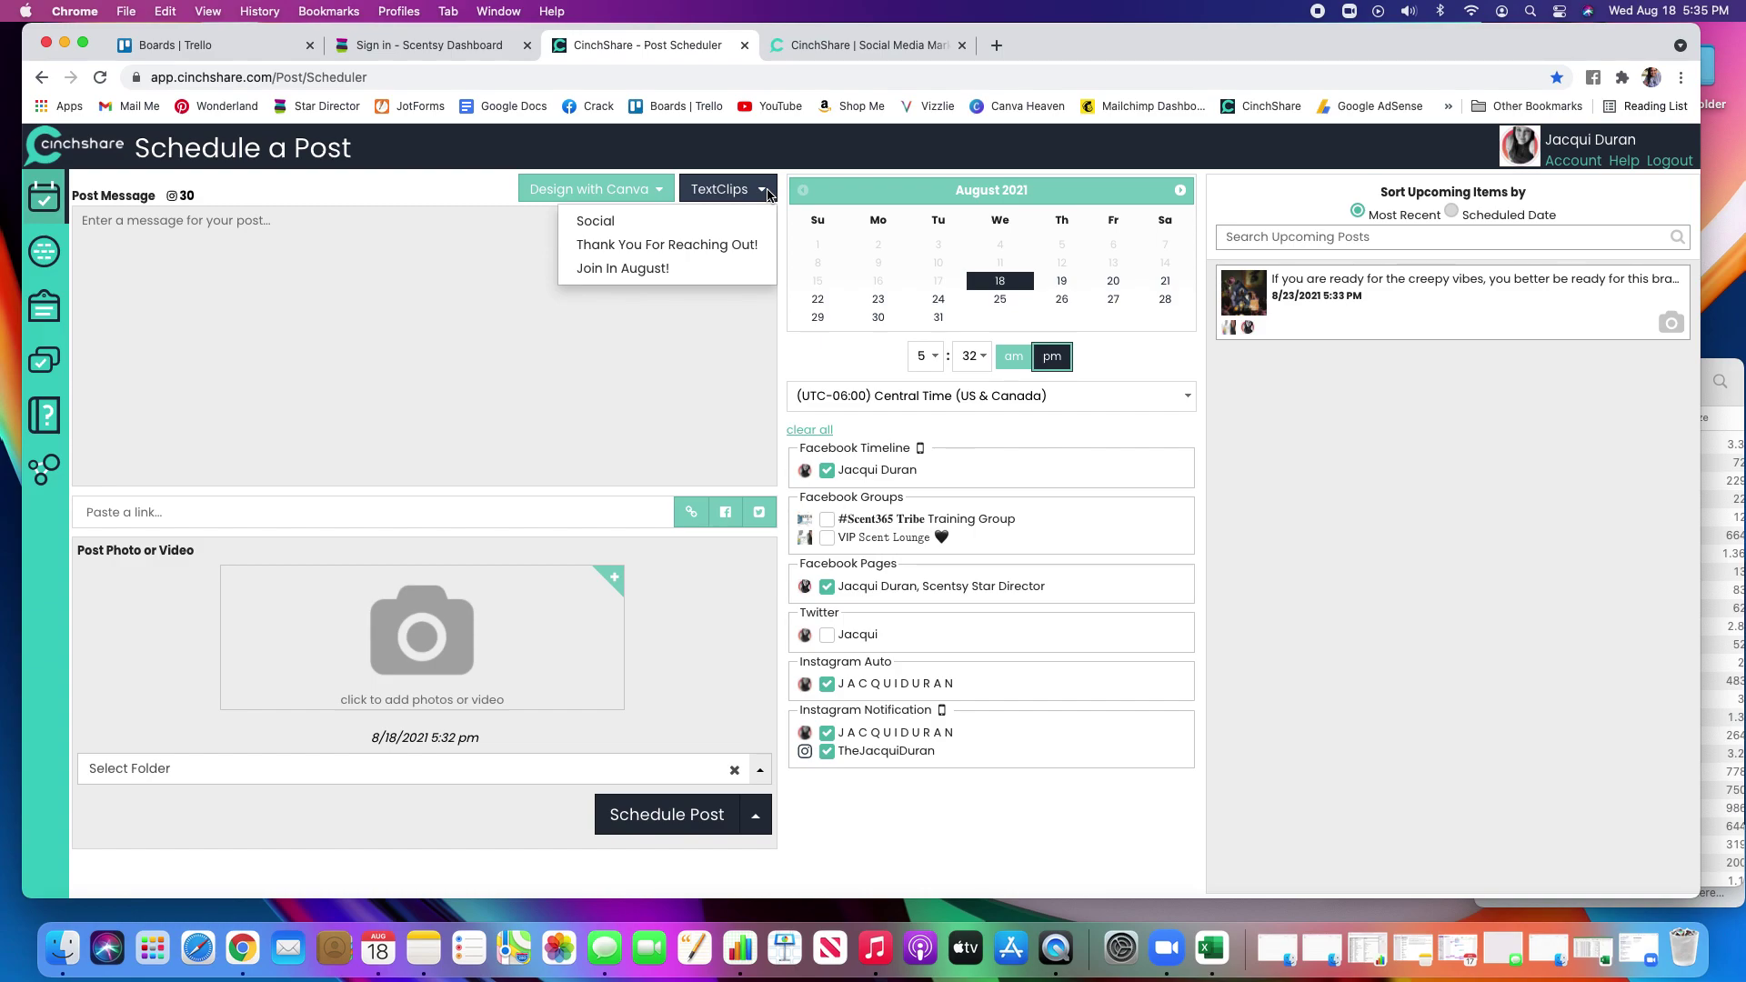
left_click(701, 221)
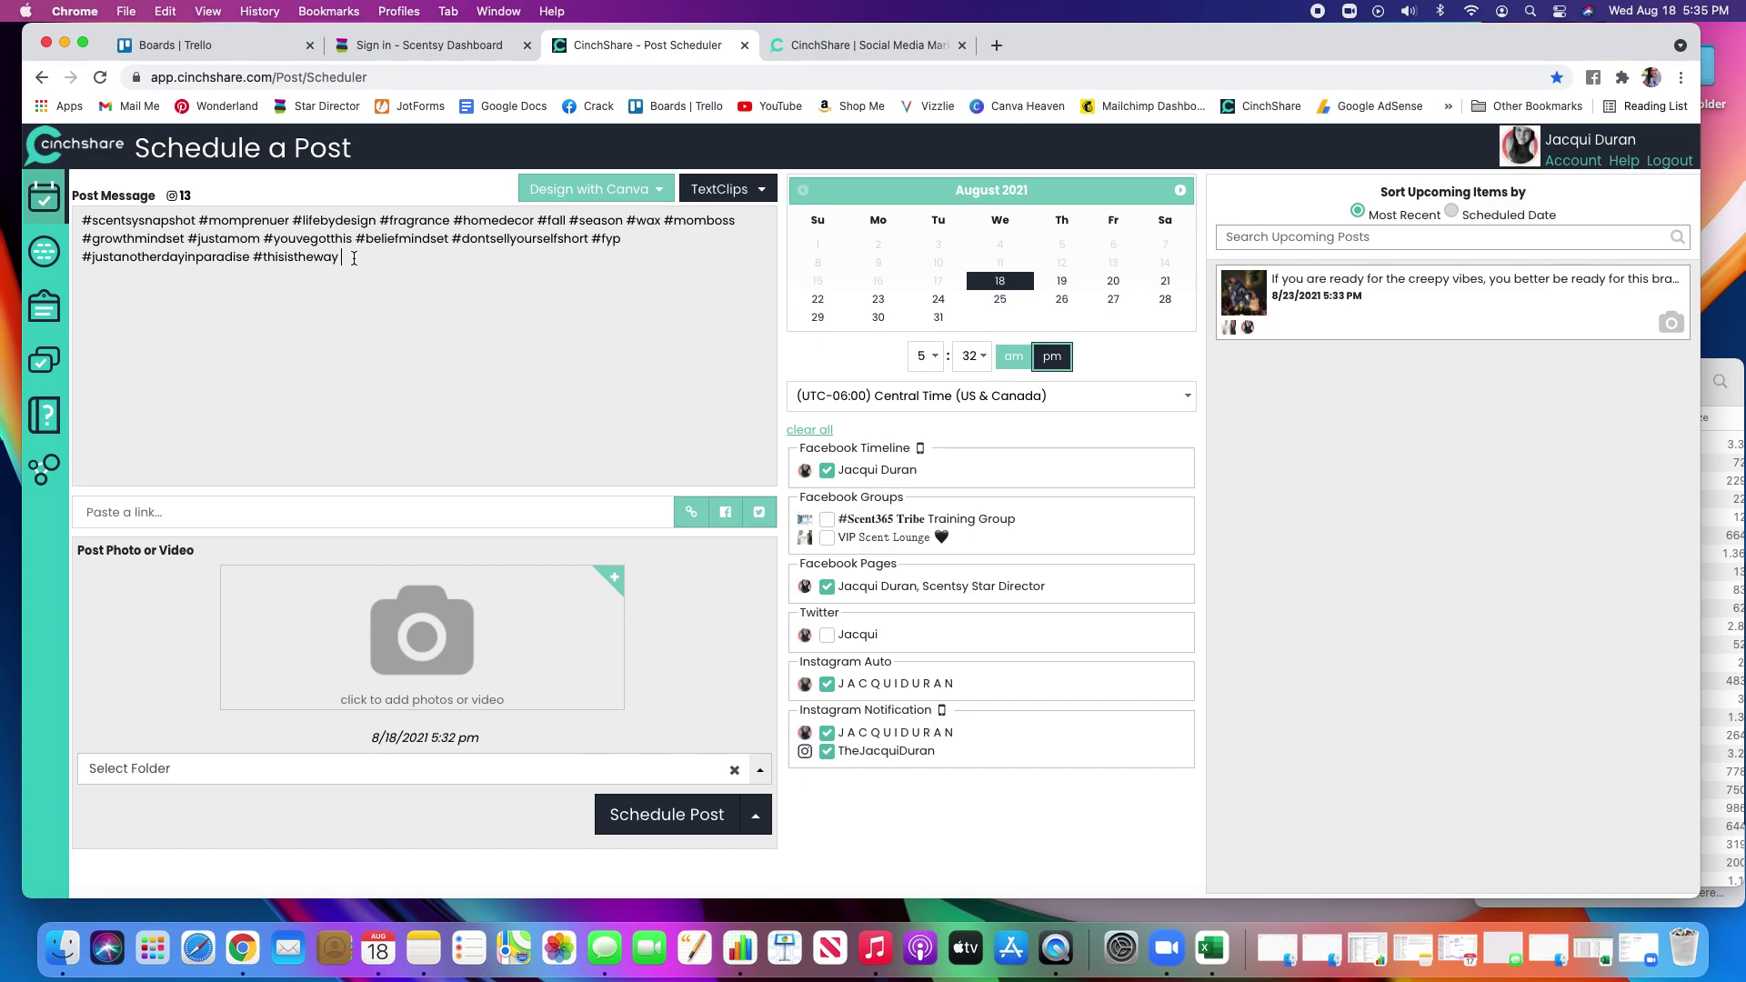
left_click_drag(354, 258, 61, 208)
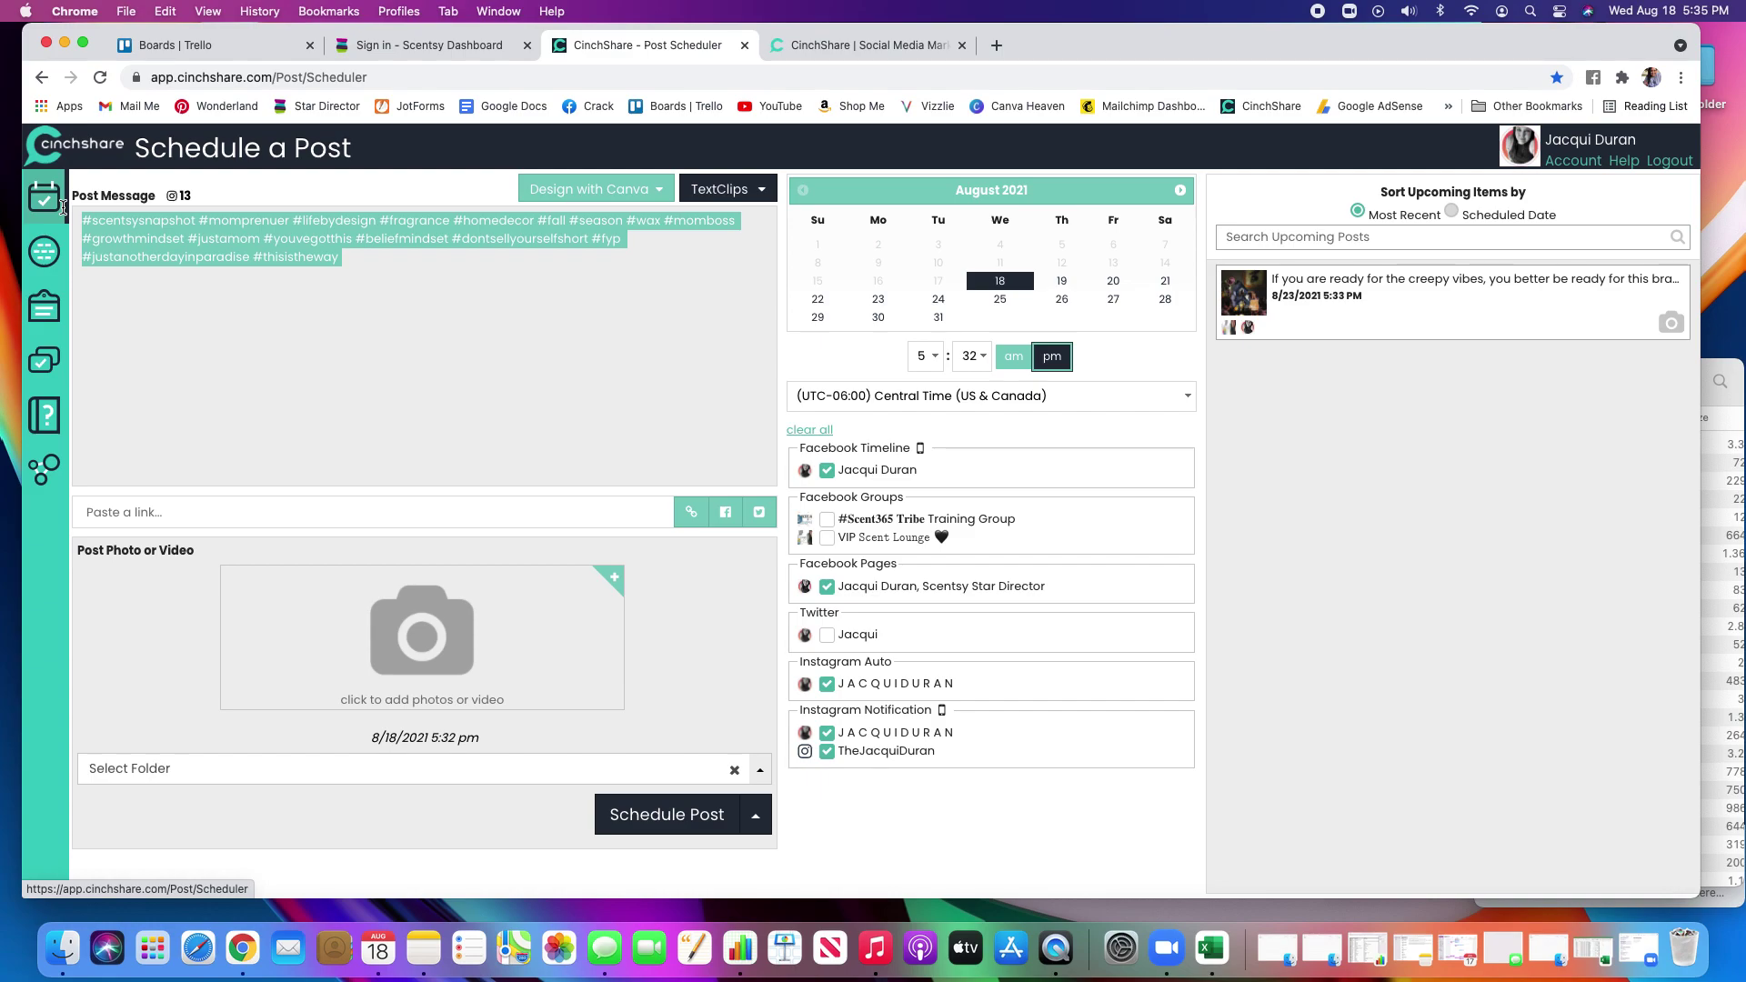
key("BackSpace")
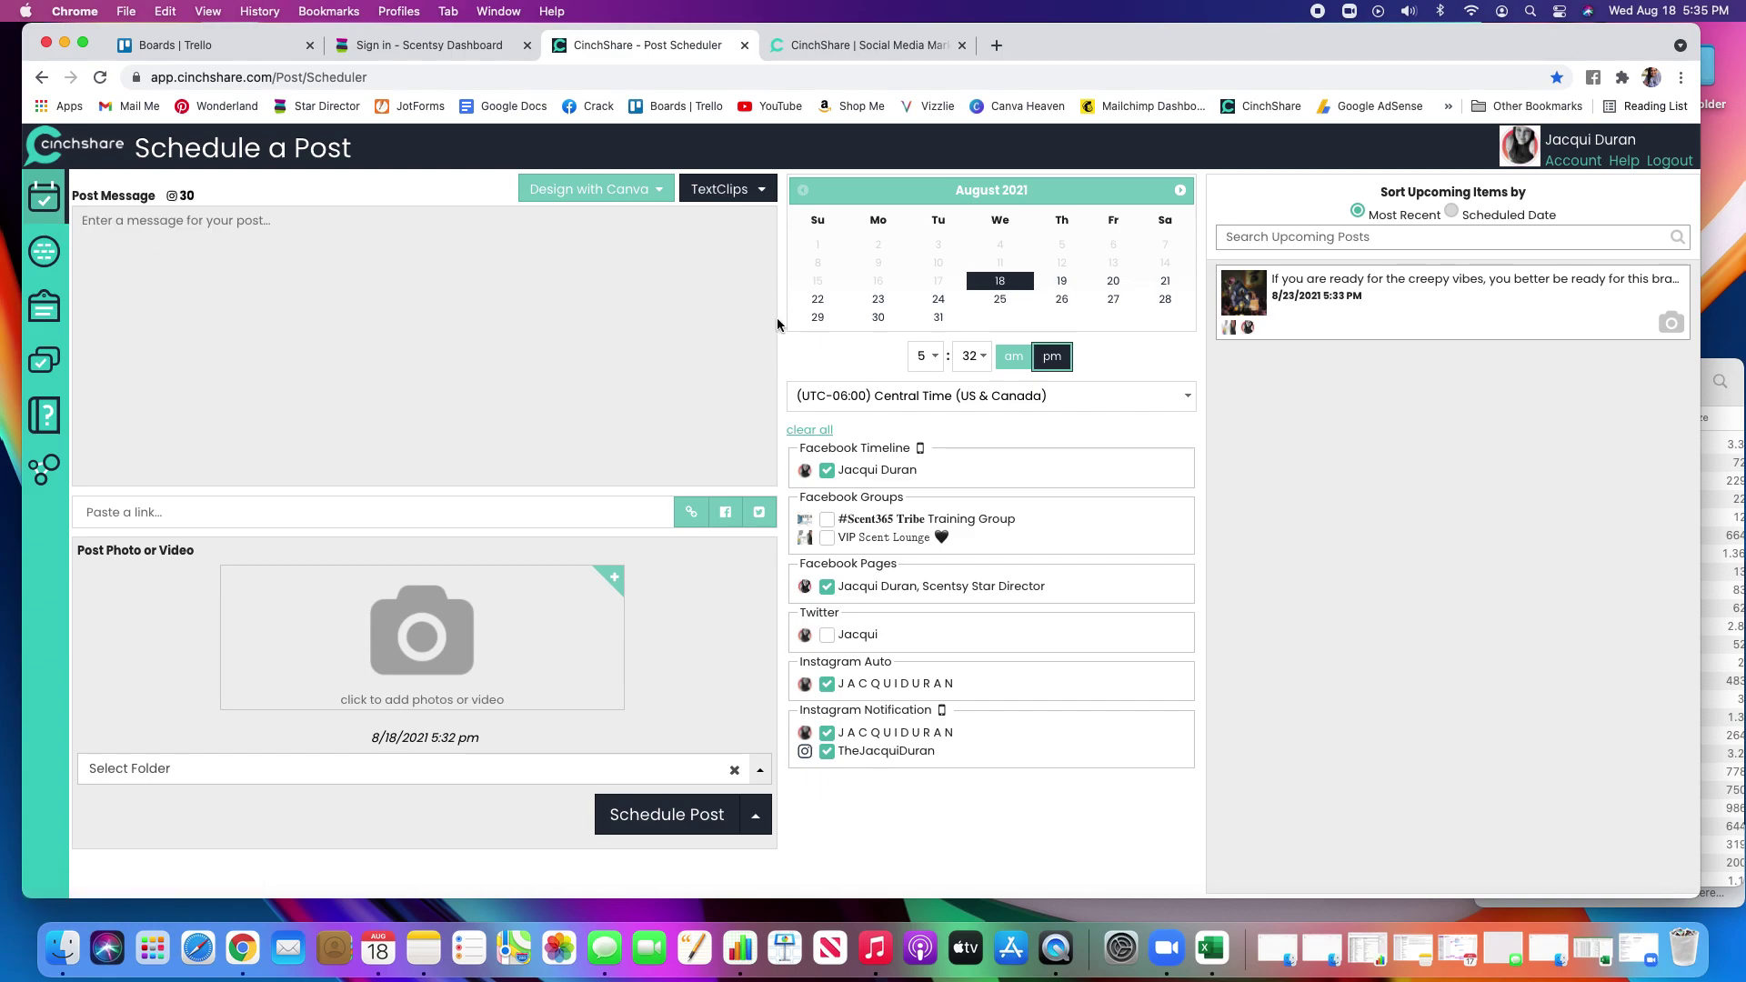
Step: Open the My TextClips page, leaving the post scheduler without saving
left_click(44, 313)
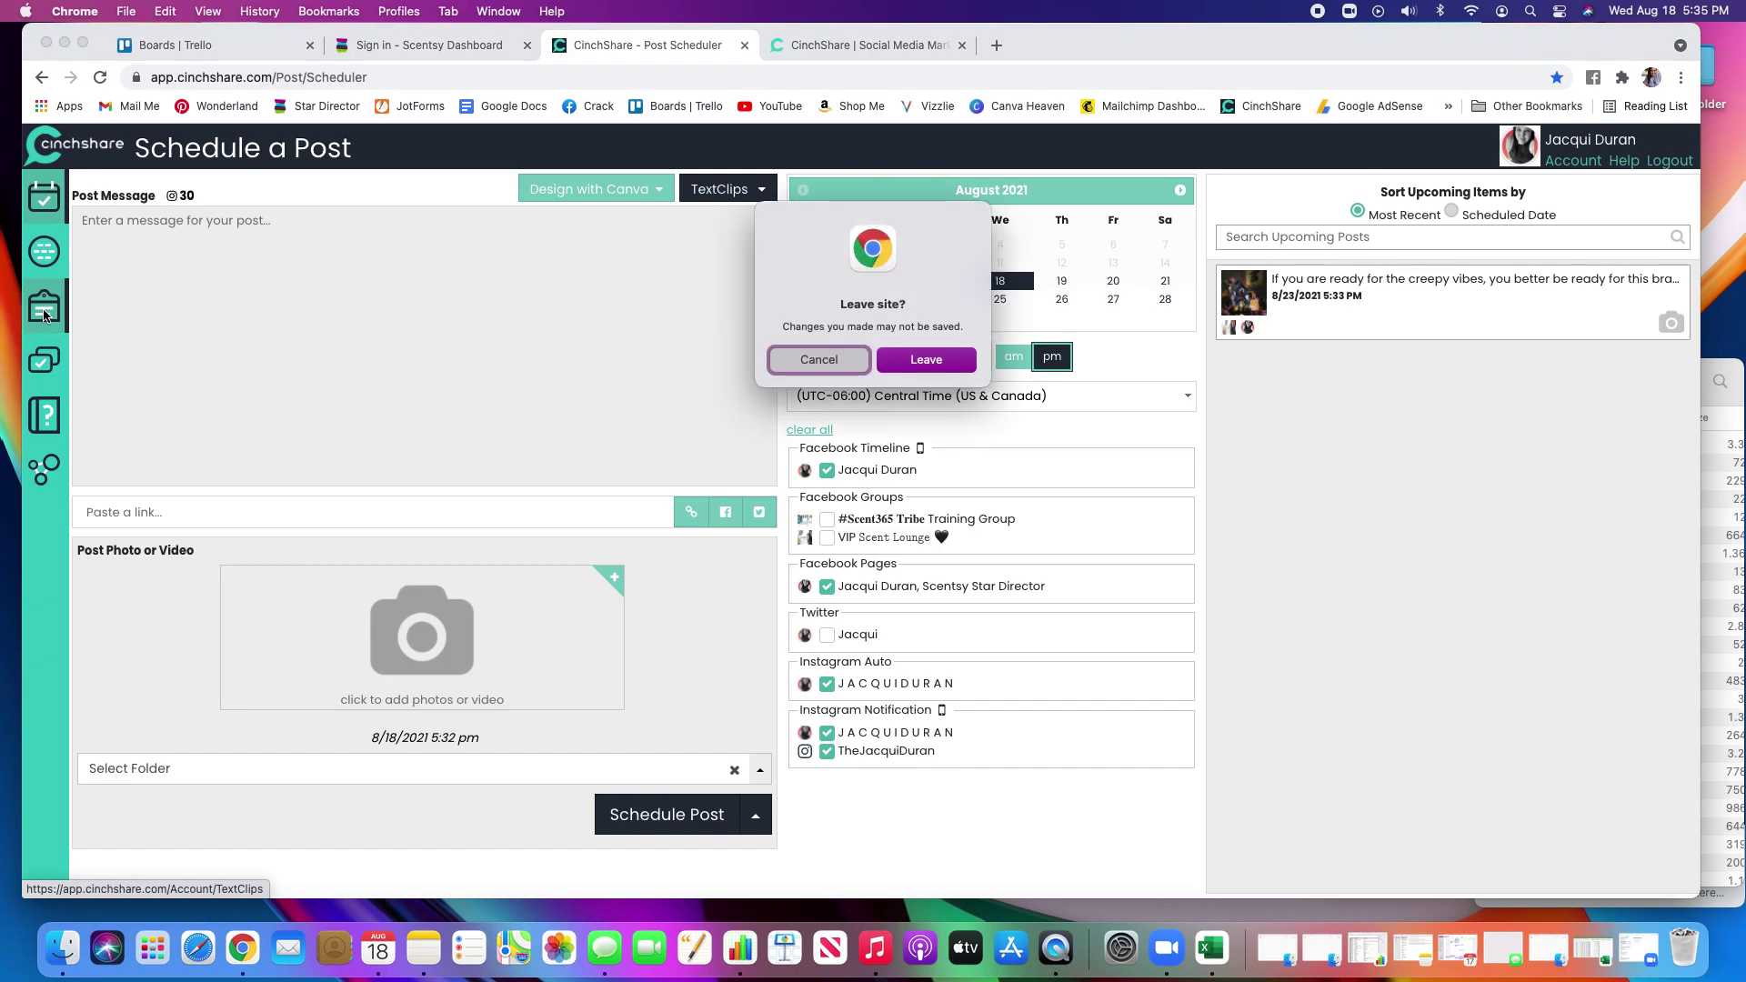
left_click(817, 361)
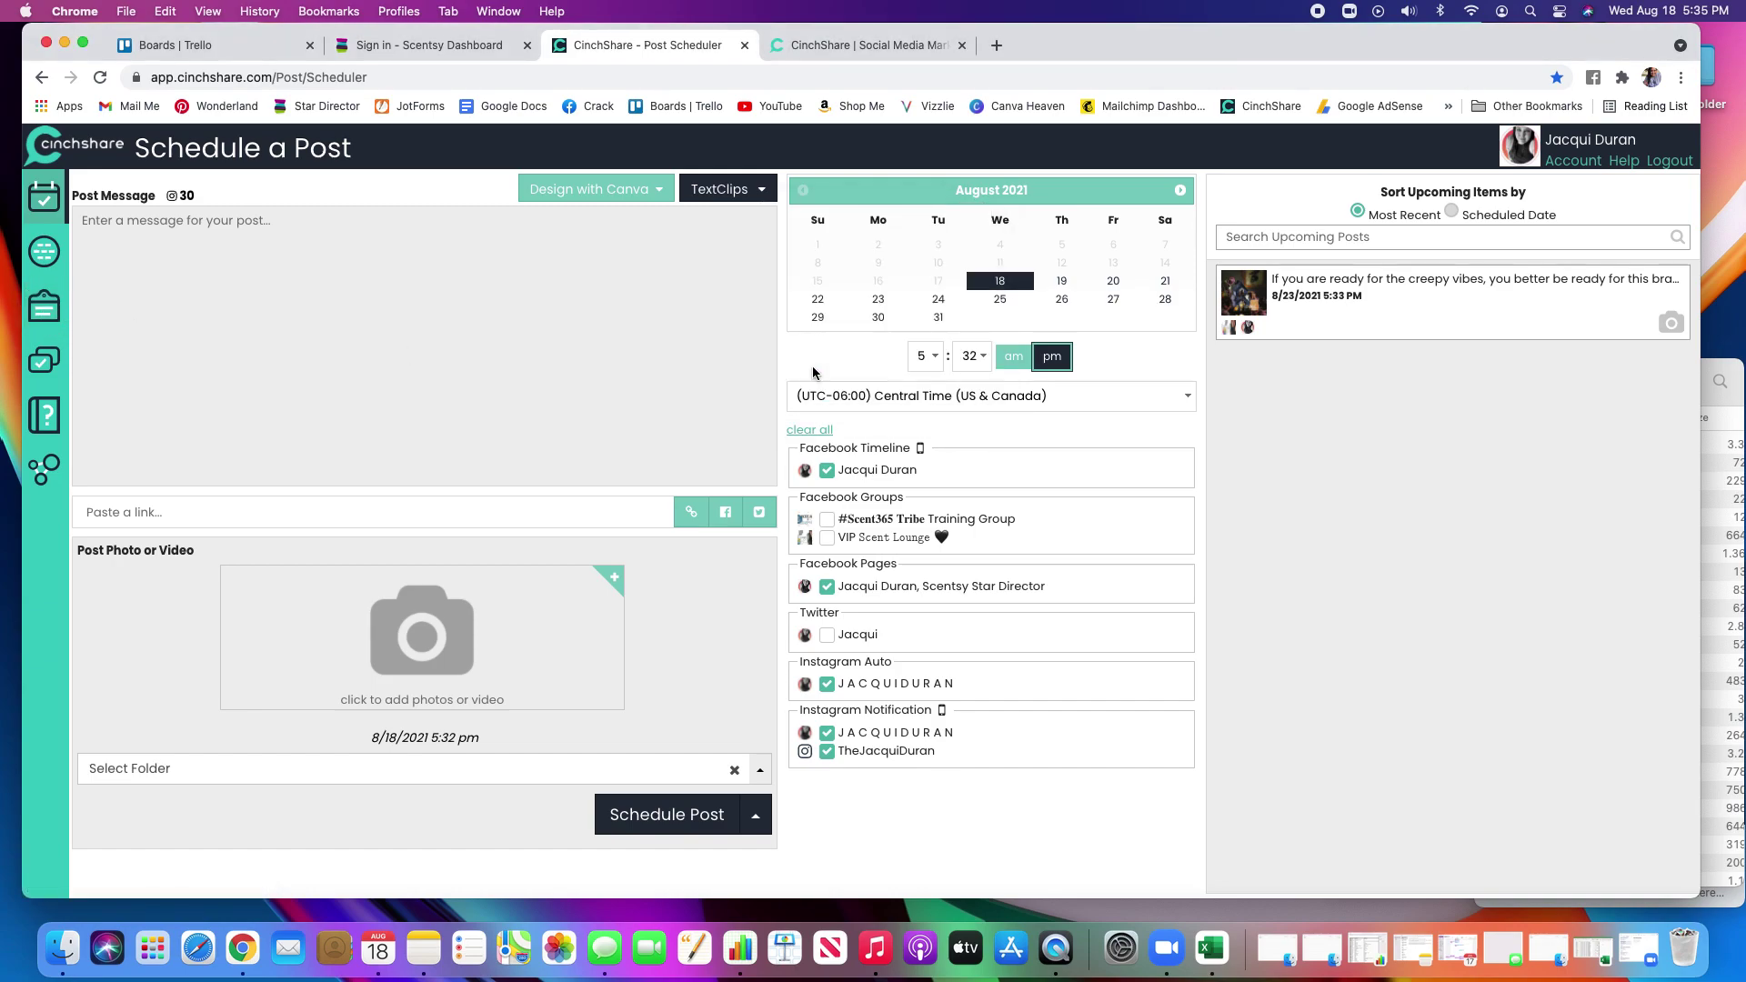
left_click(43, 300)
left_click(924, 360)
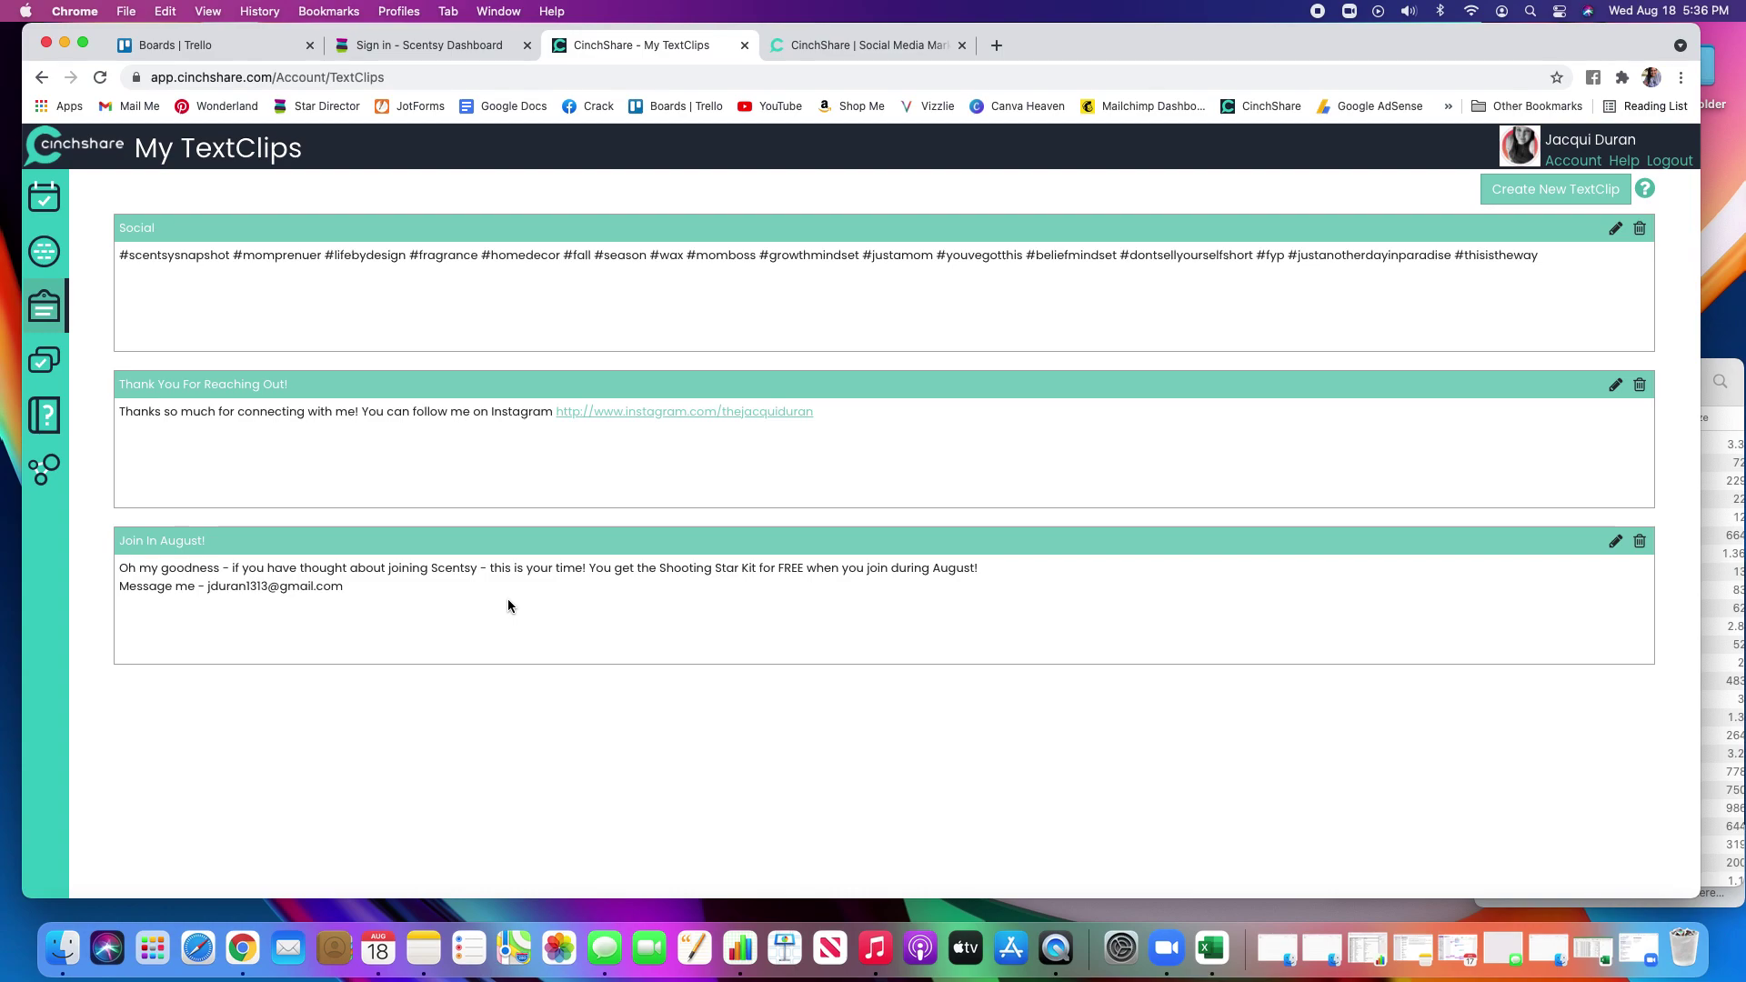
Step: View the label and text fields for creating a new TextClip, and cancel without saving one
left_click(1538, 197)
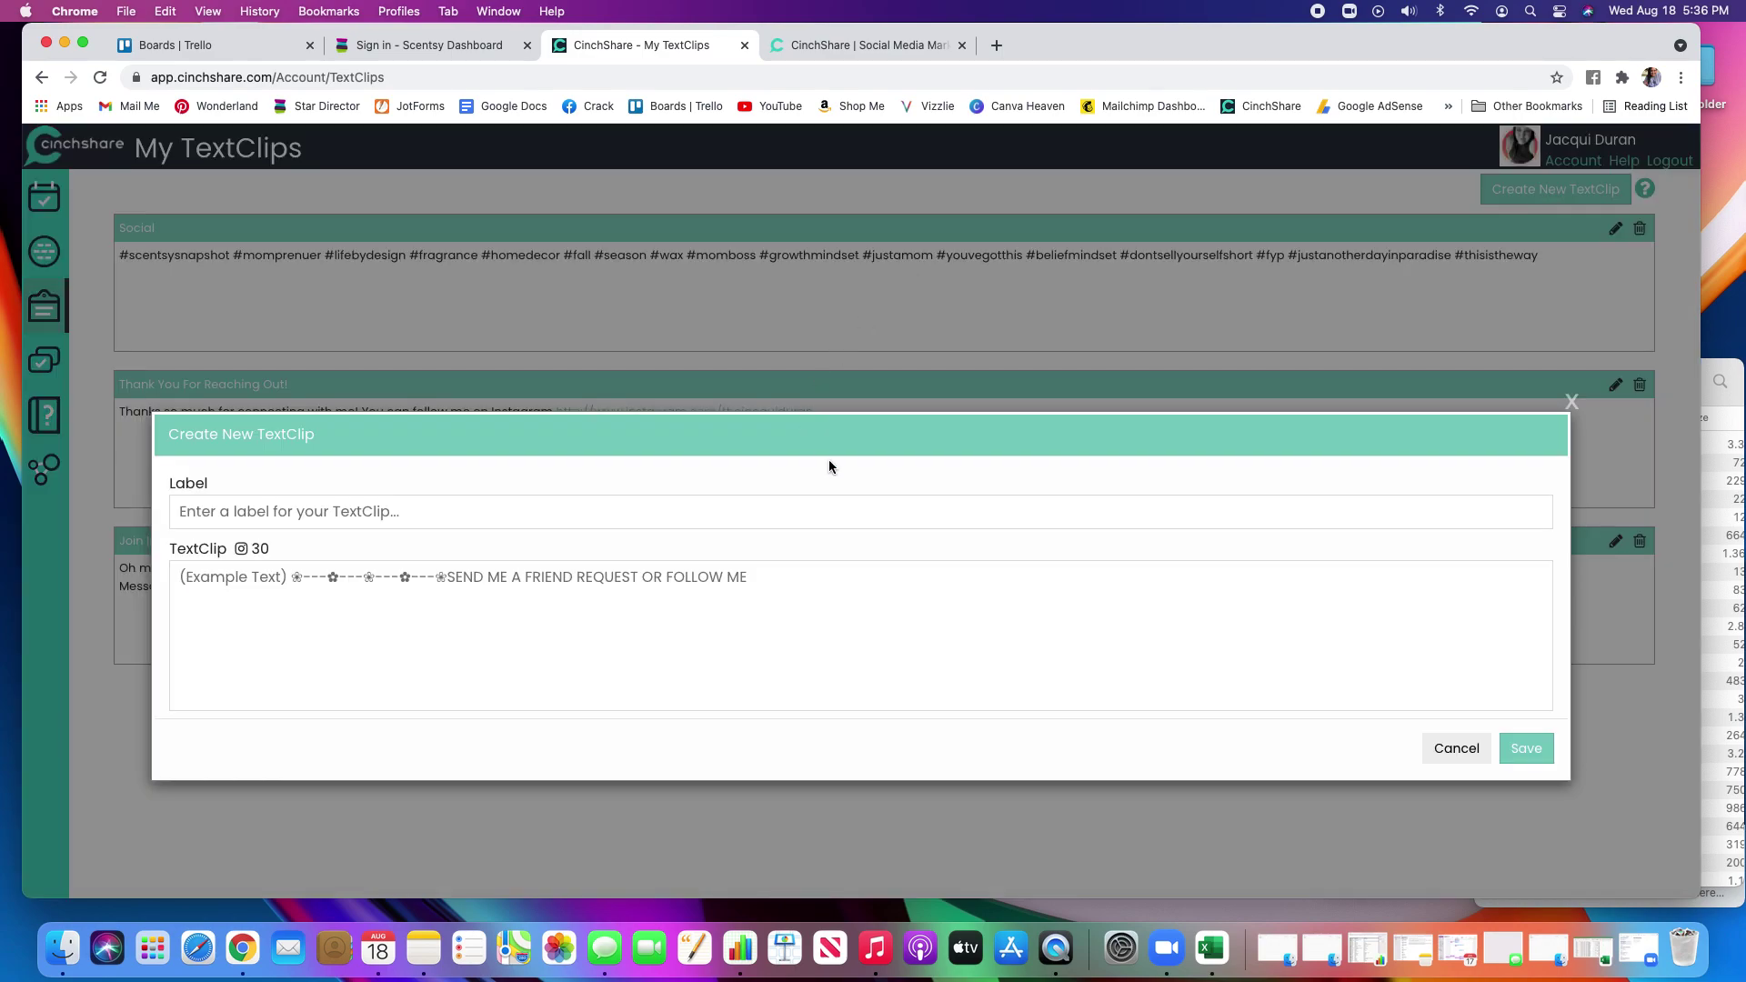
left_click(374, 511)
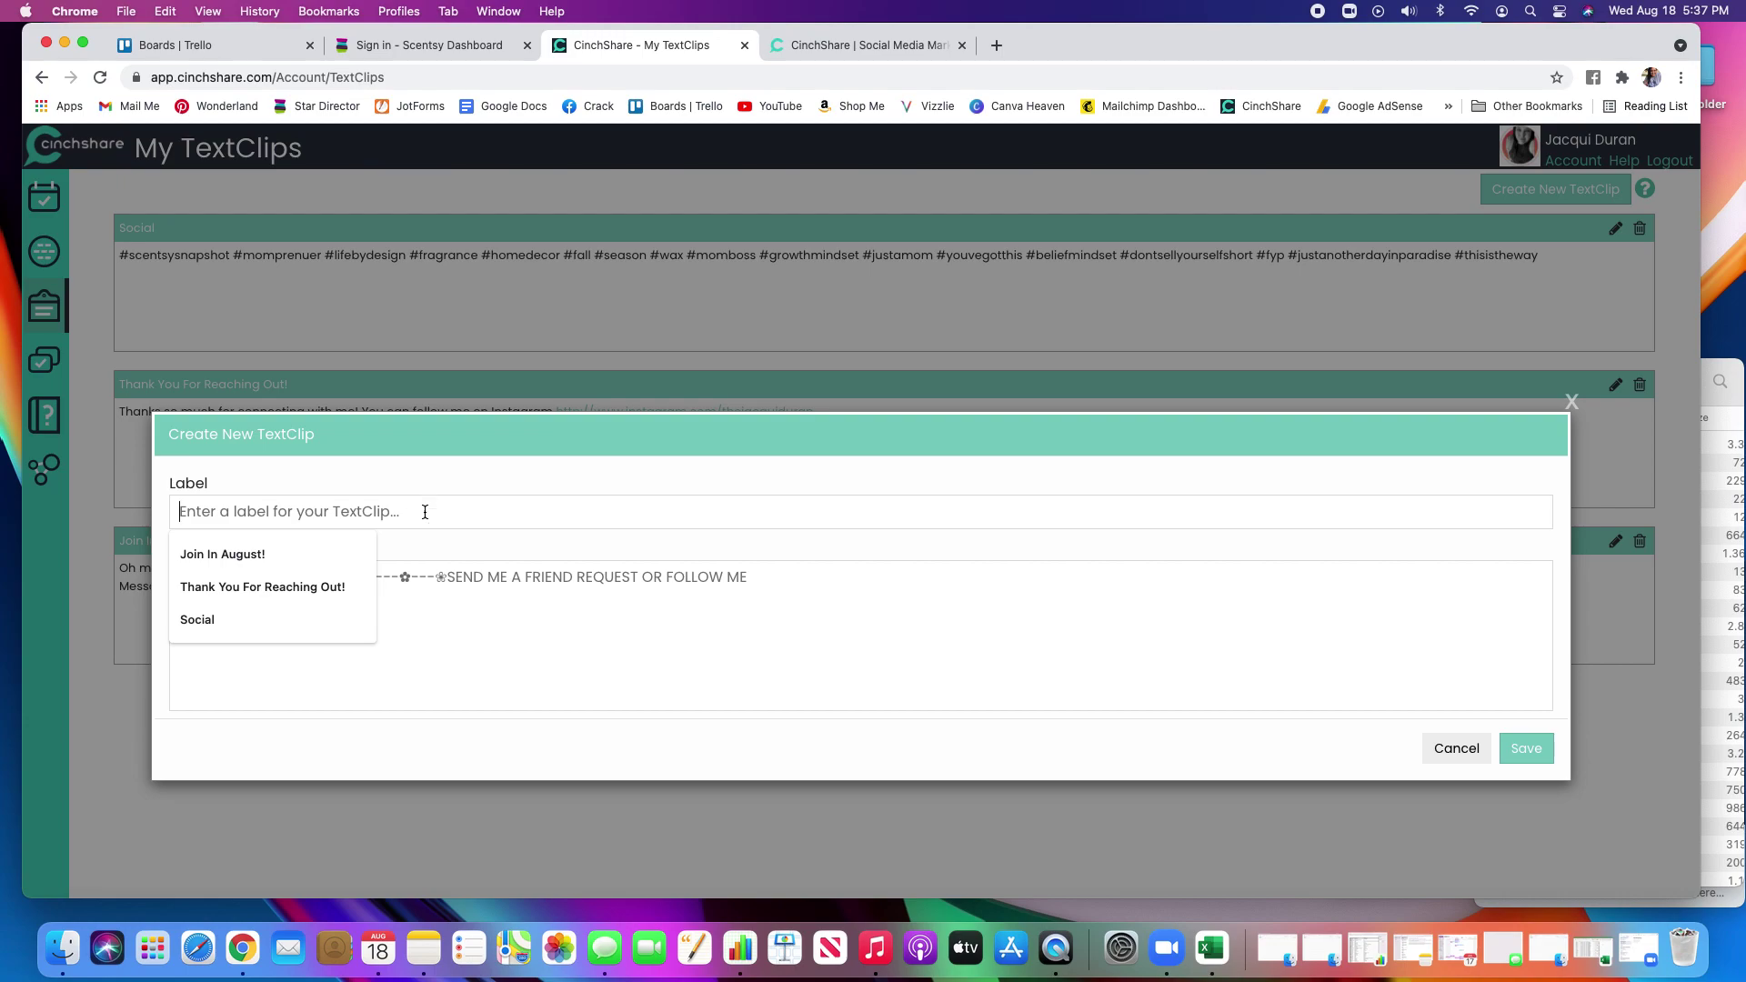
left_click(610, 605)
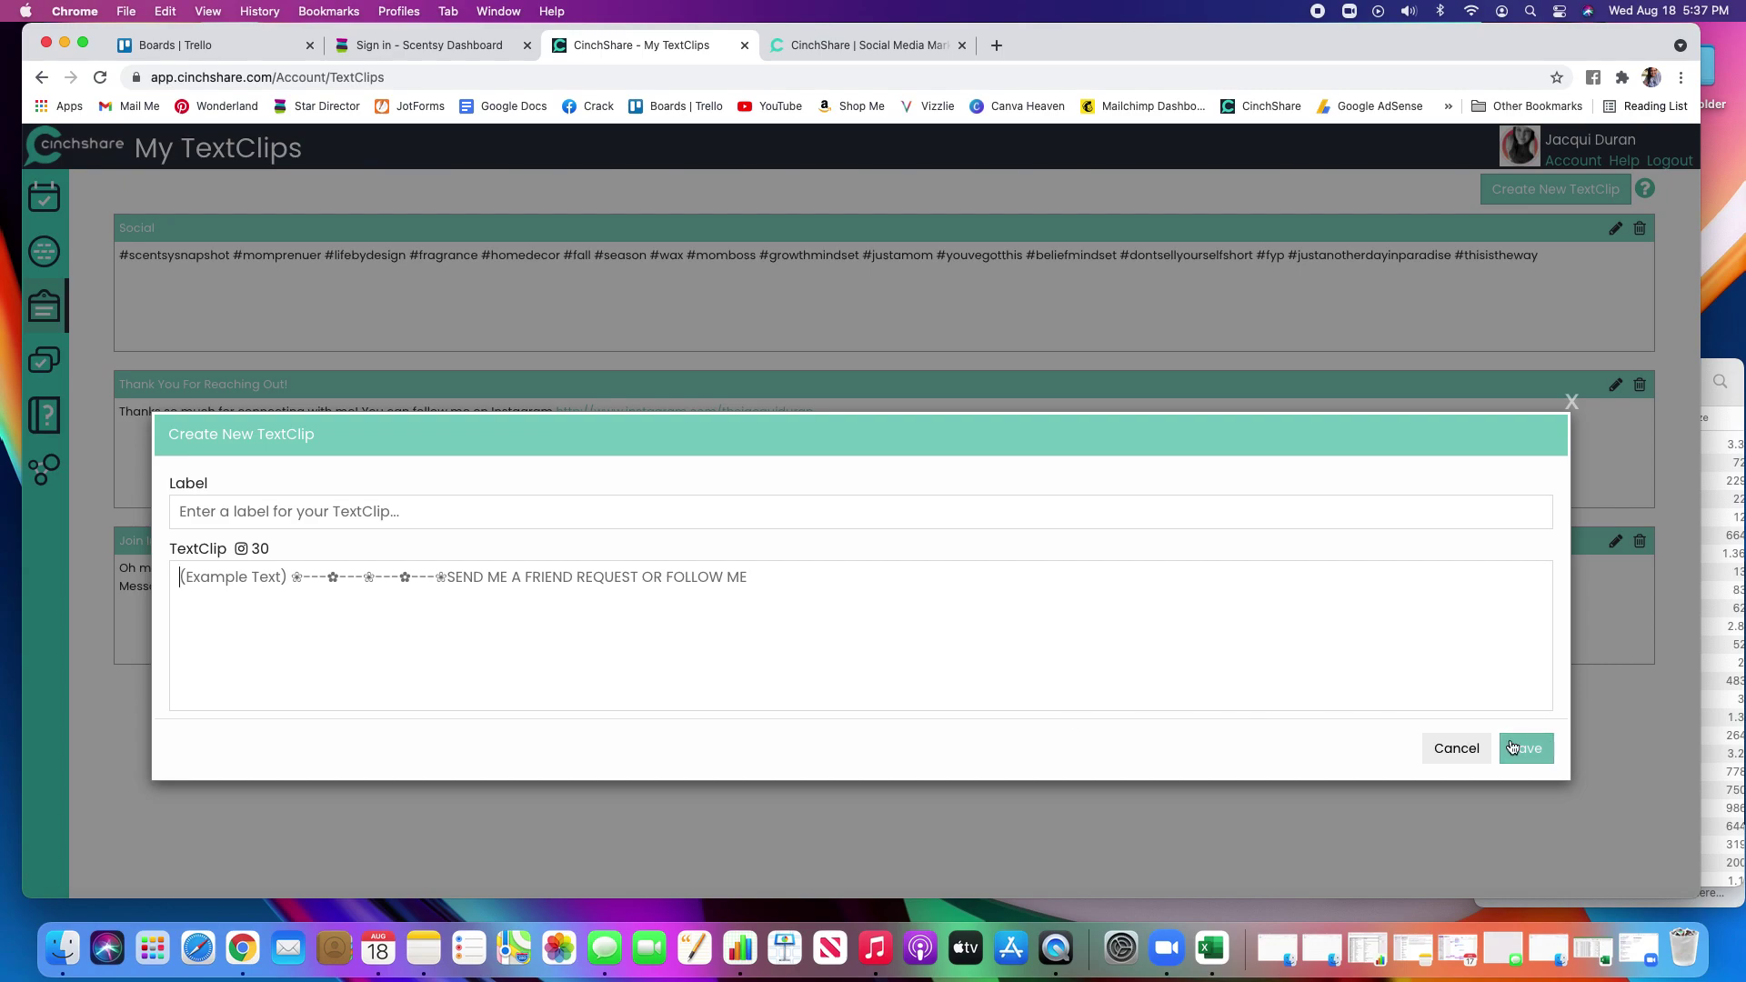
left_click(1457, 747)
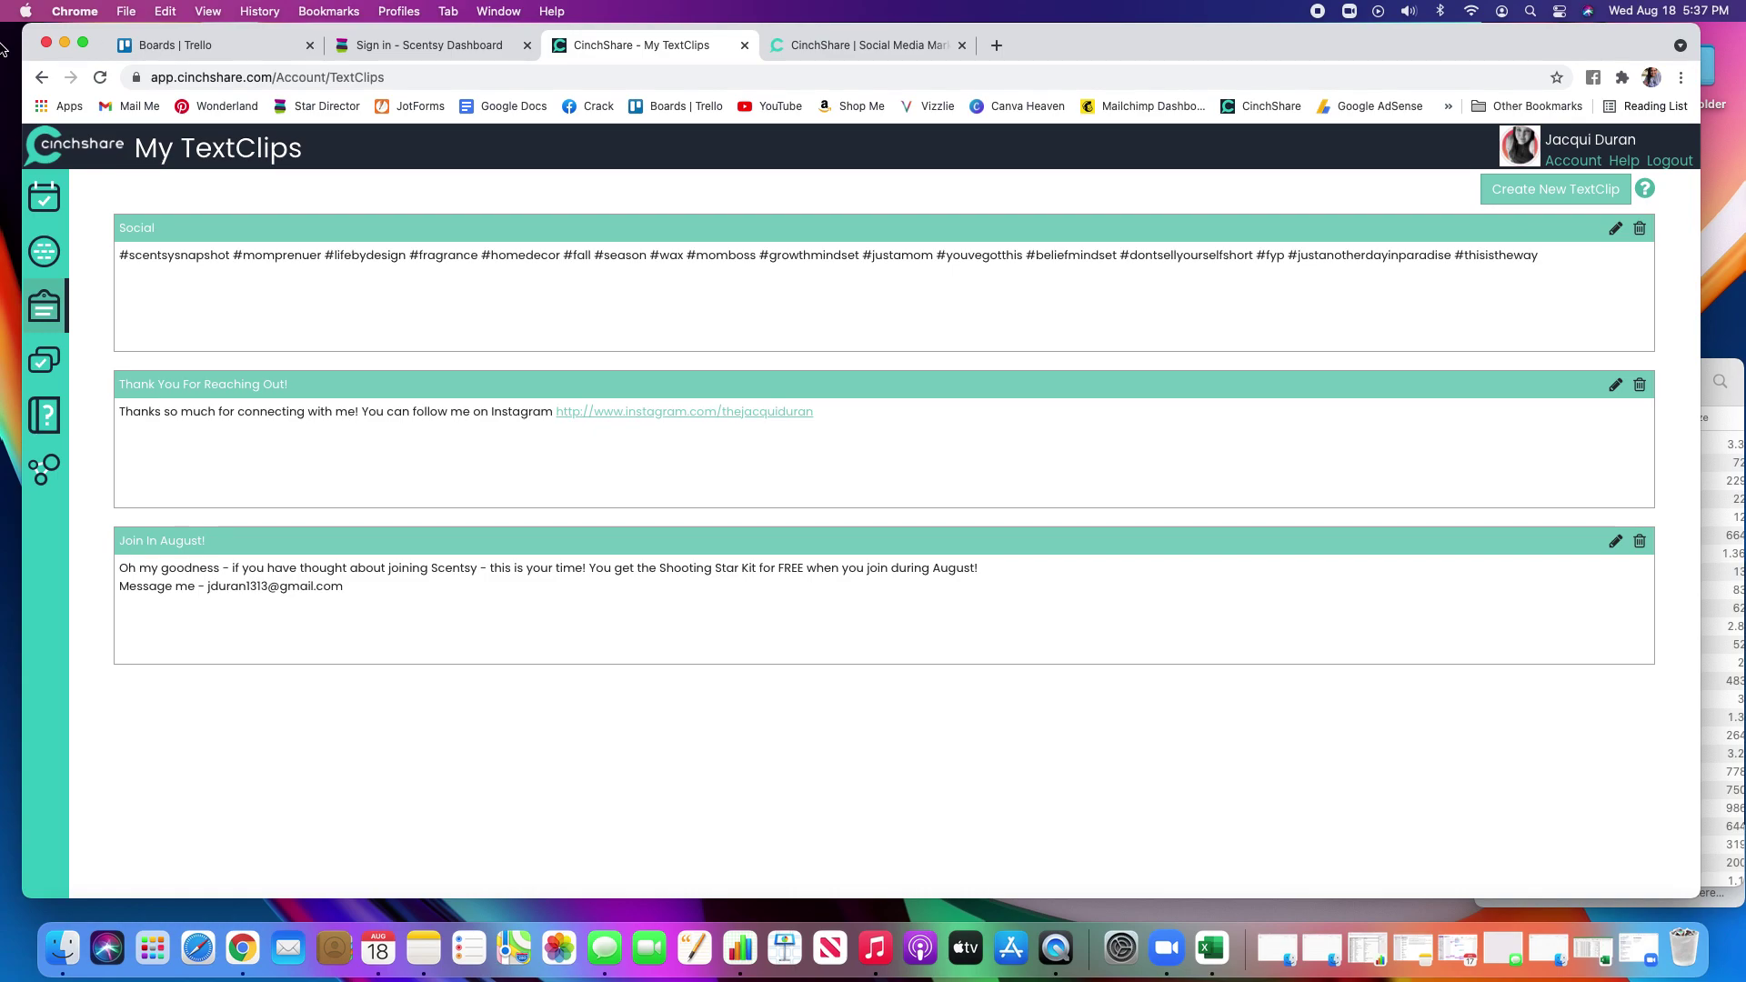
Step: Return to the post scheduler, choose the Saved folder for the post, and keep the (UTC-06:00) Central Time (US & Canada) time zone
left_click(39, 205)
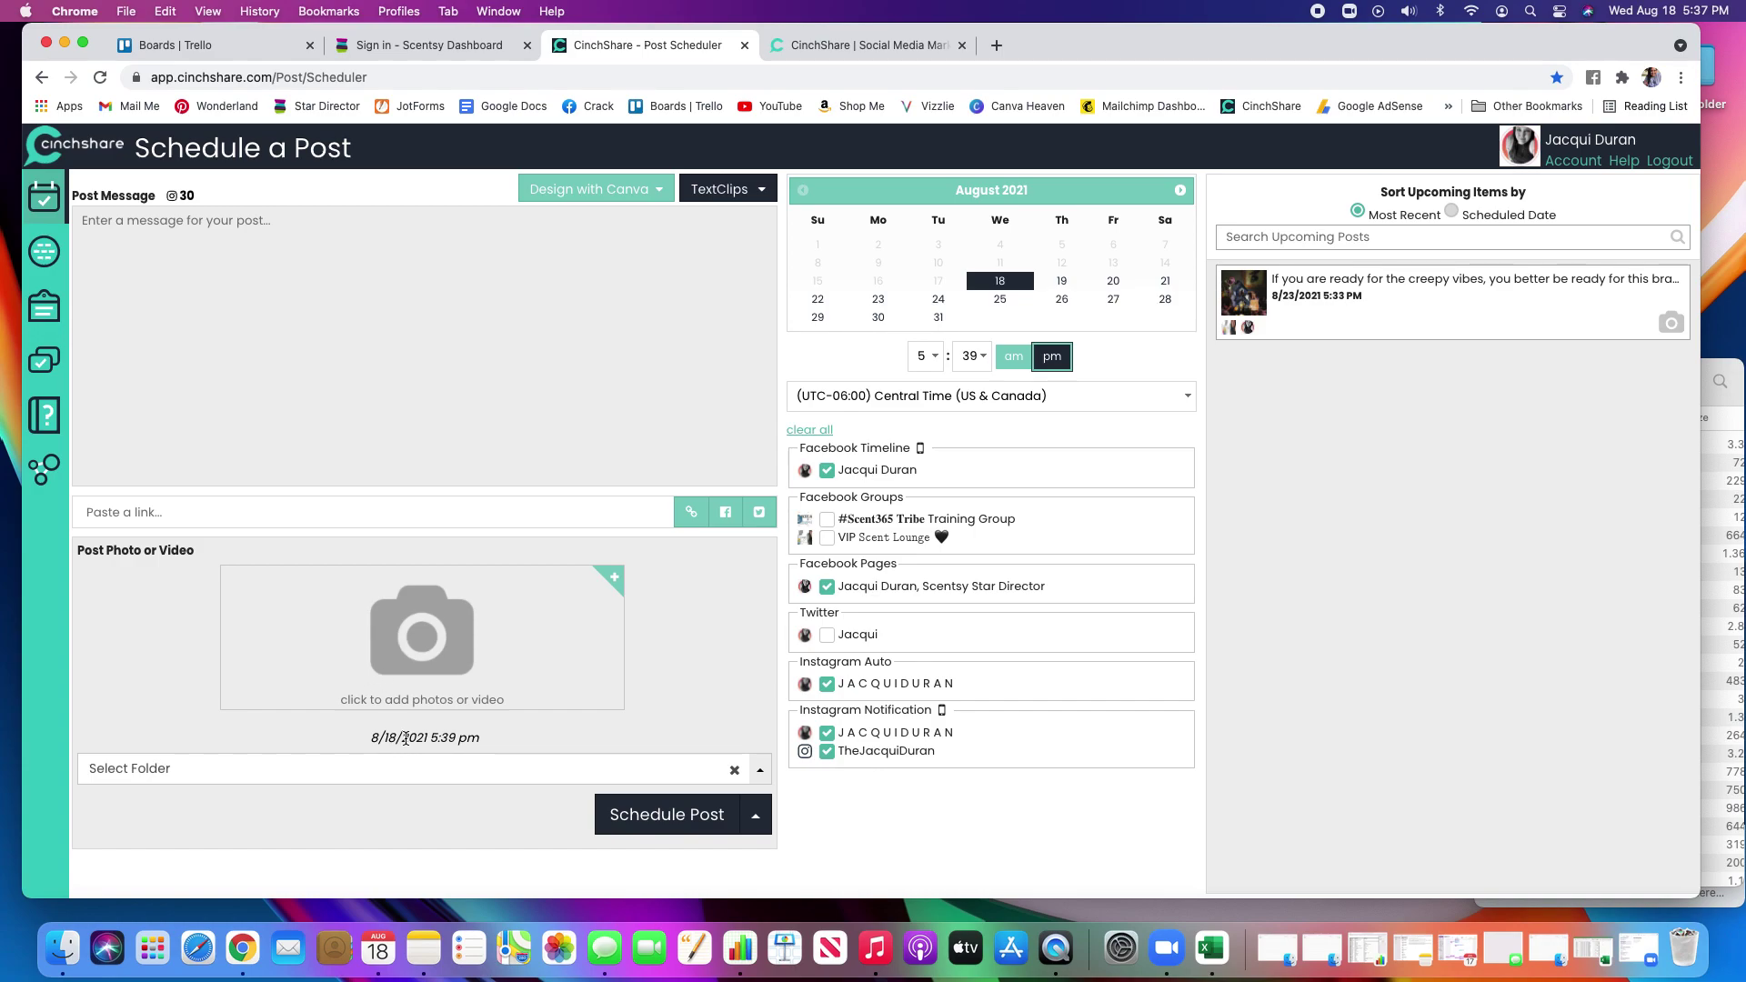
left_click(760, 774)
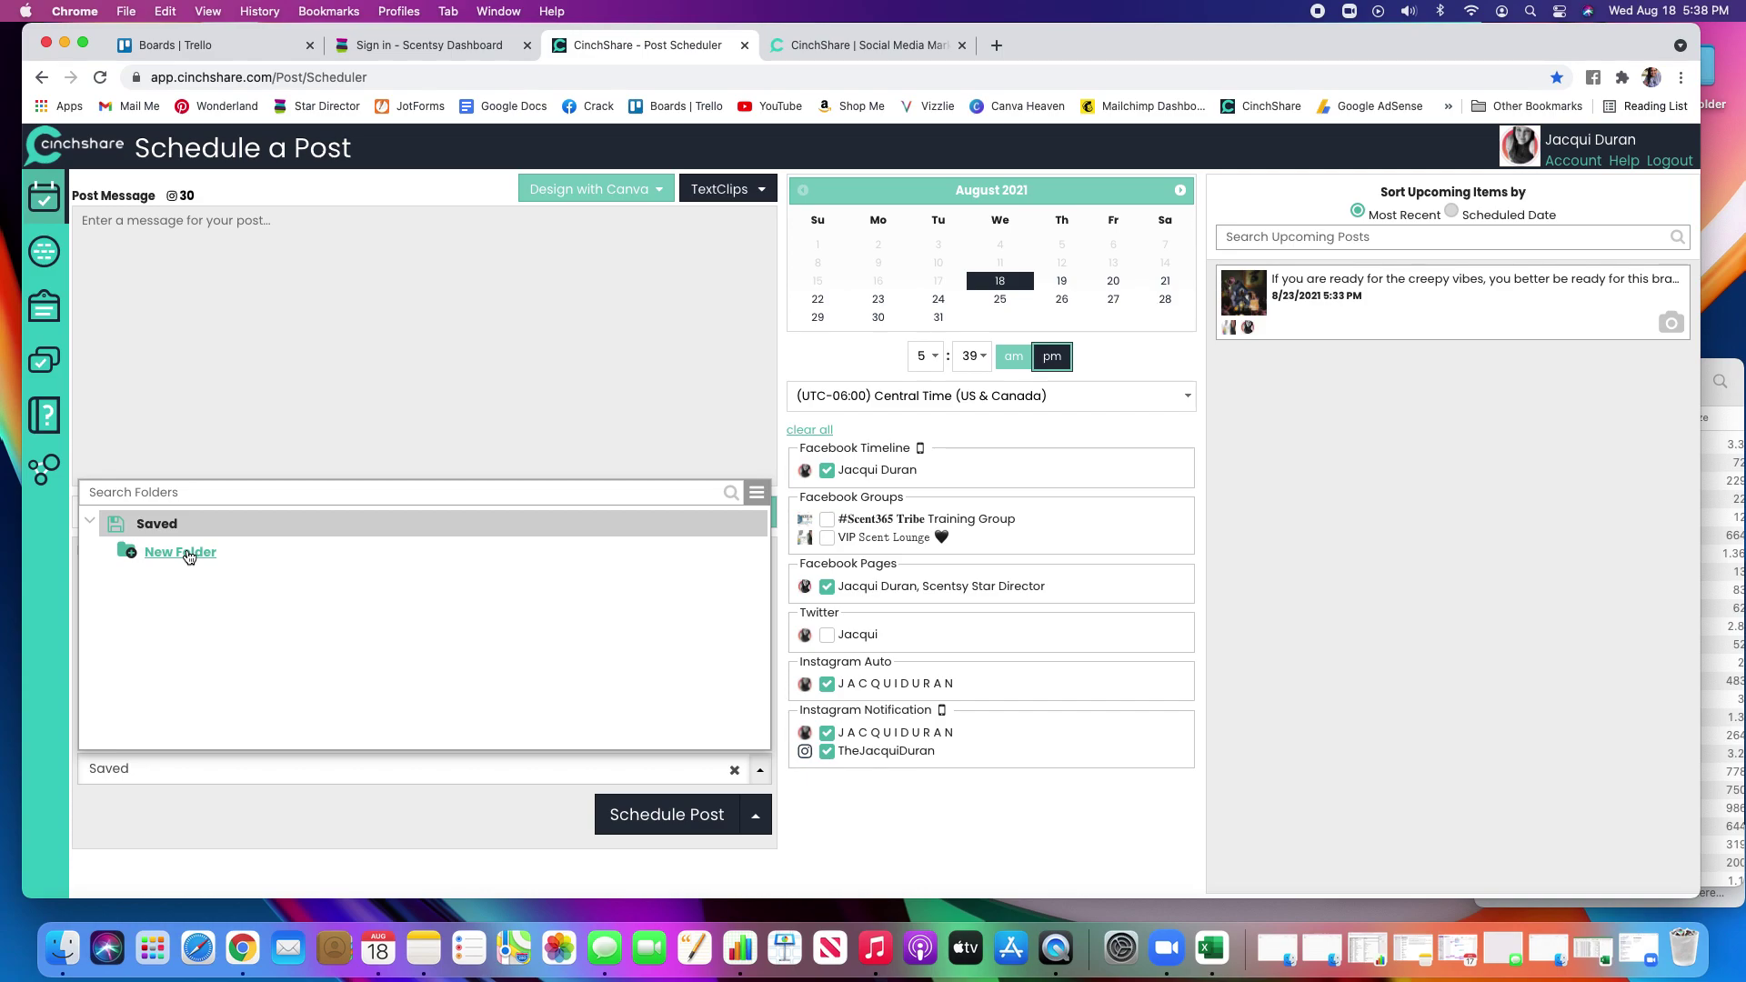
left_click(346, 814)
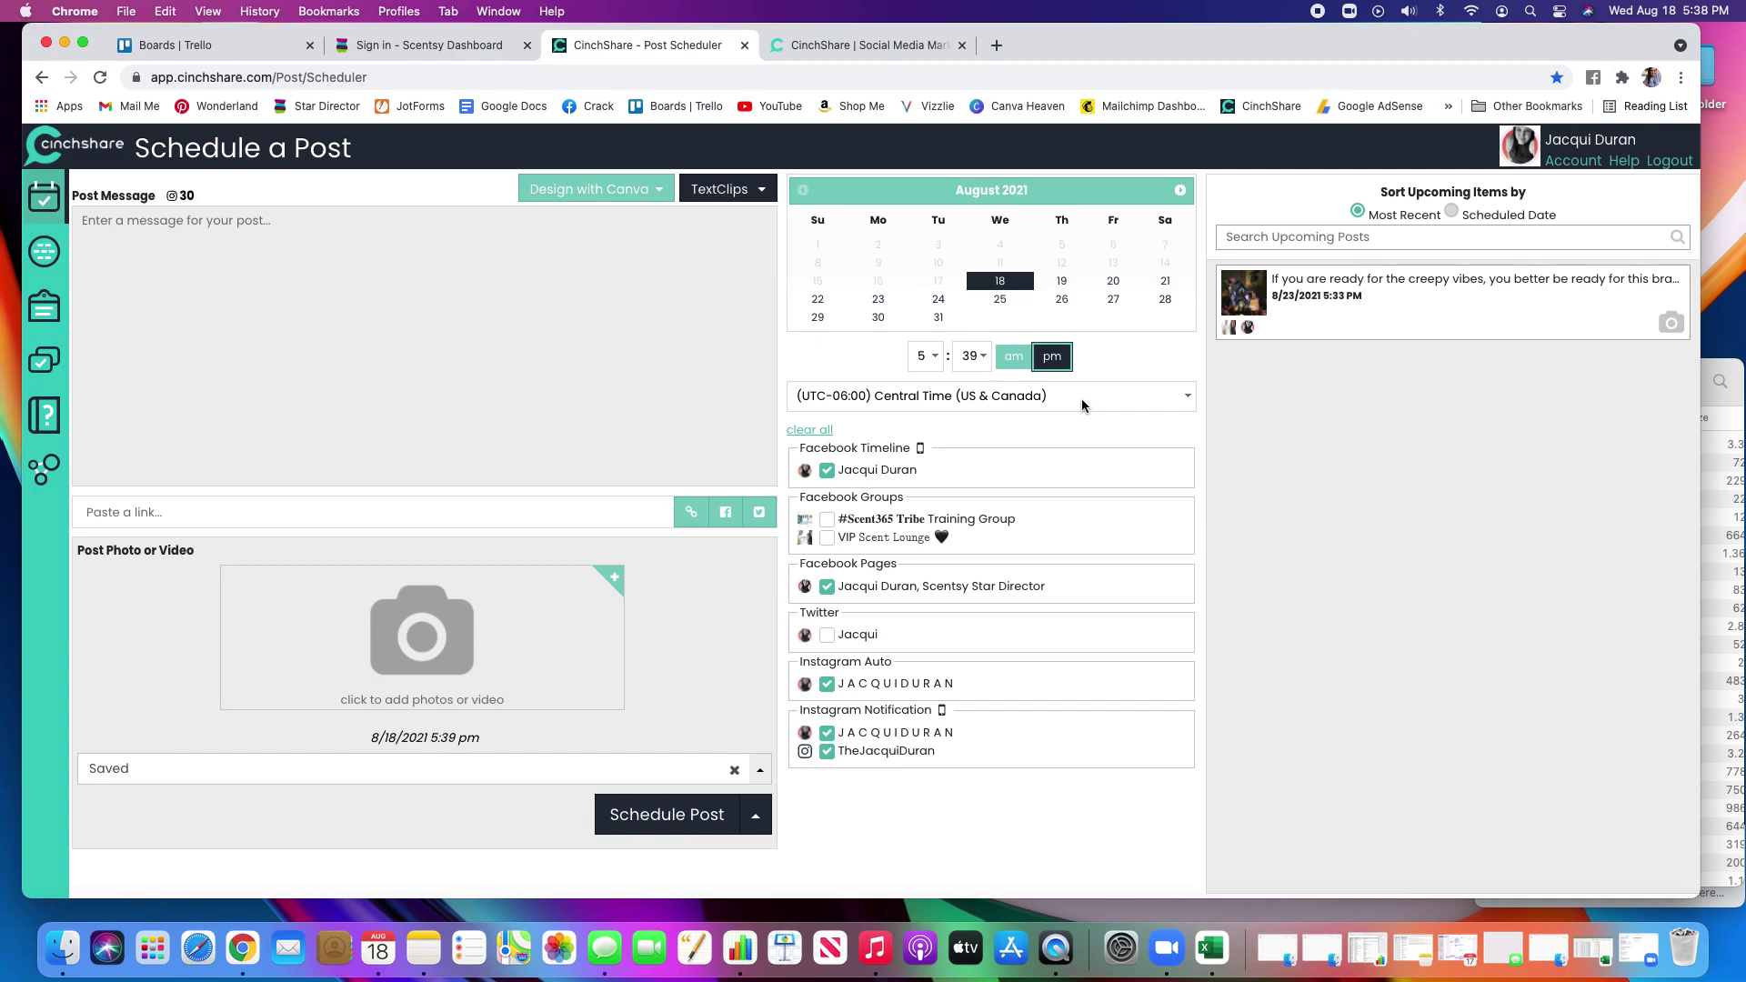
left_click(1188, 398)
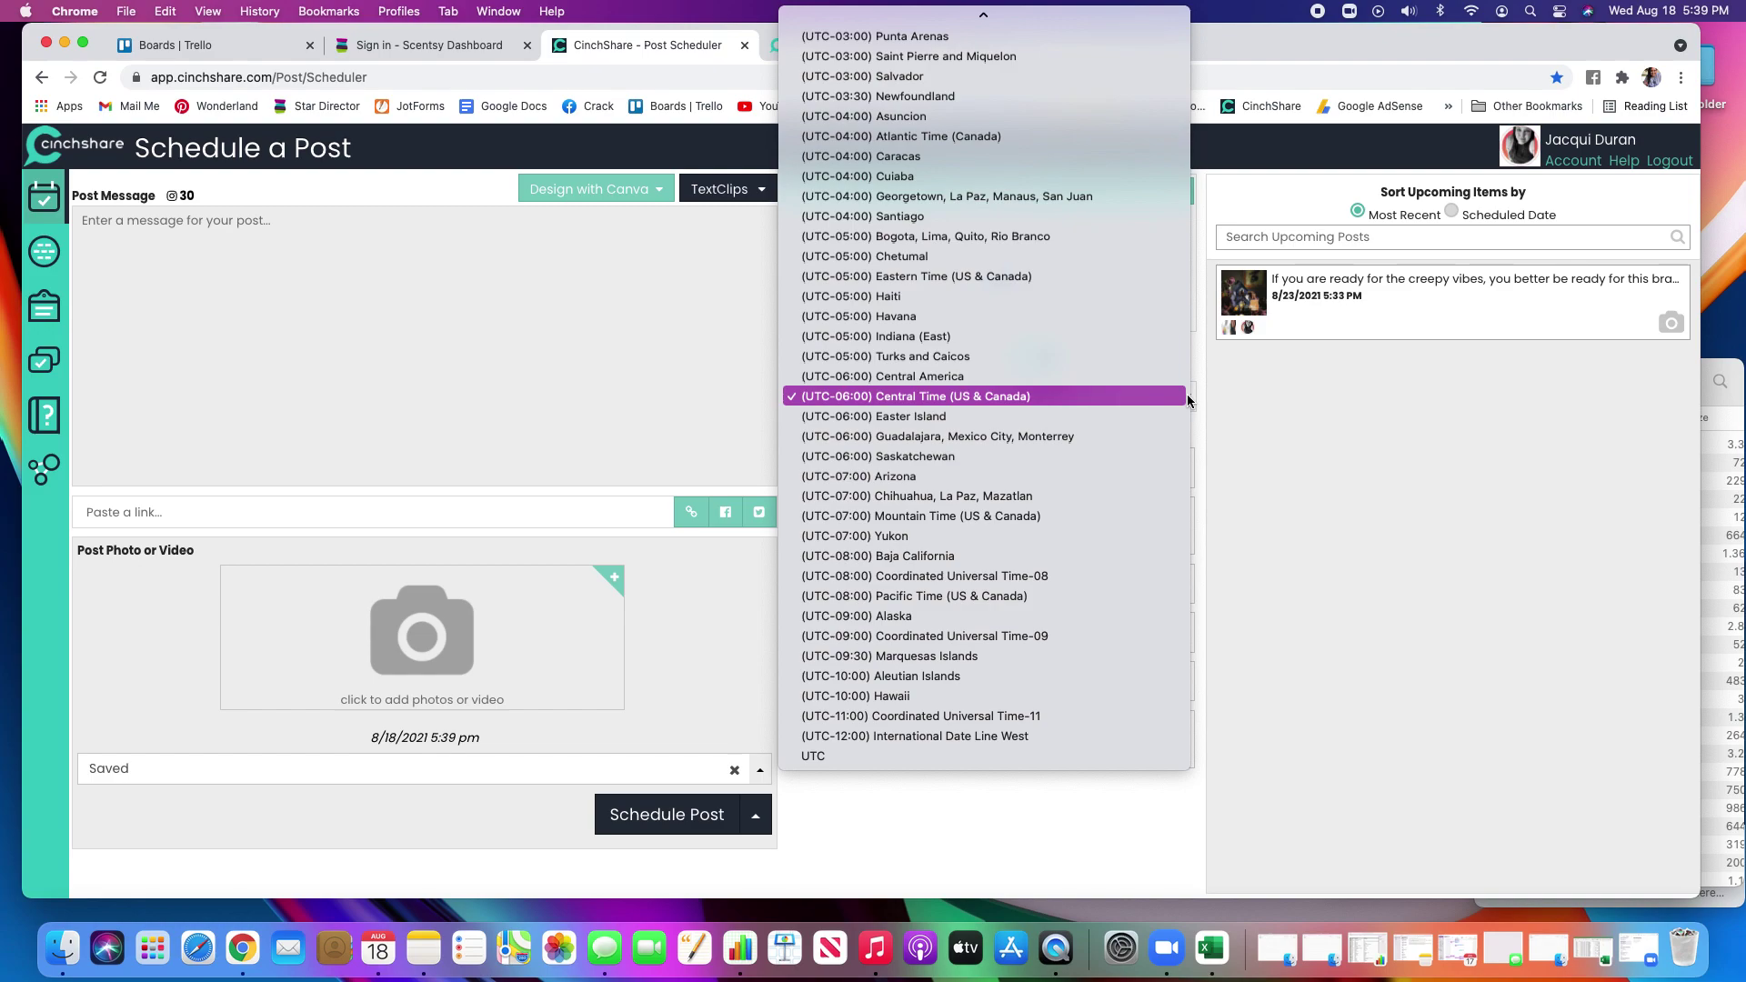
left_click(1122, 401)
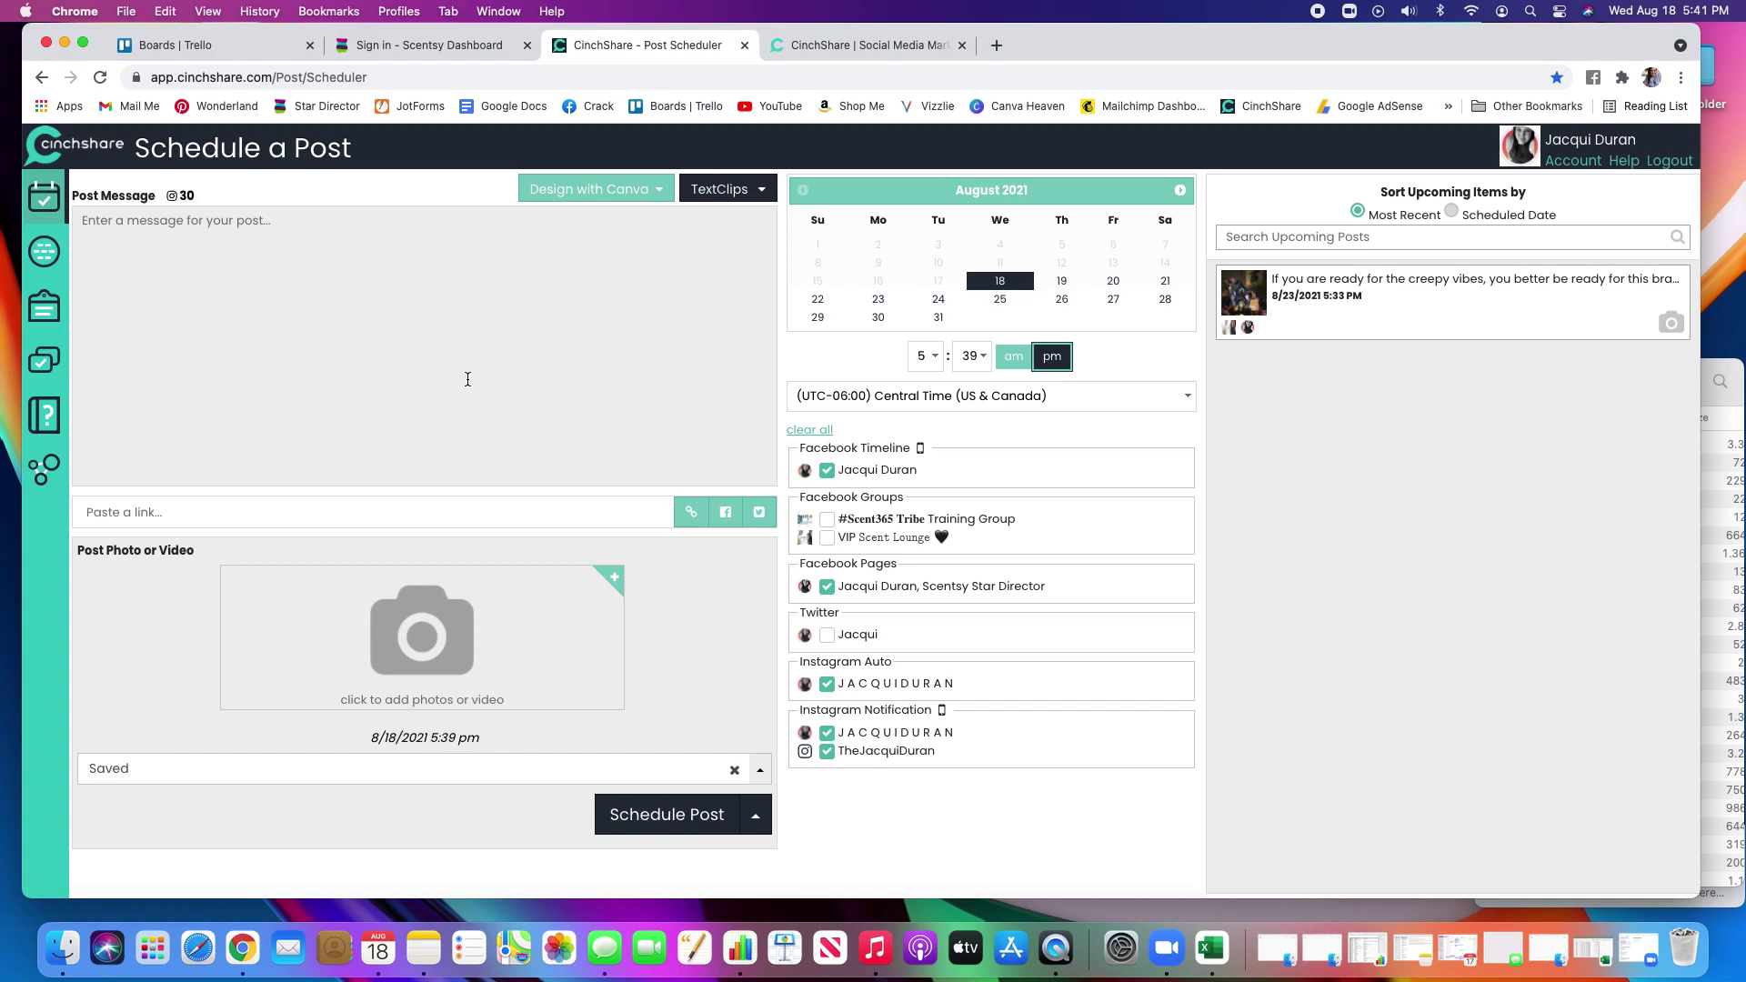
Step: Examine the connected Facebook, Twitter, Instagram and LinkedIn accounts in My Networks, and reopen the My TextClips page
left_click(47, 260)
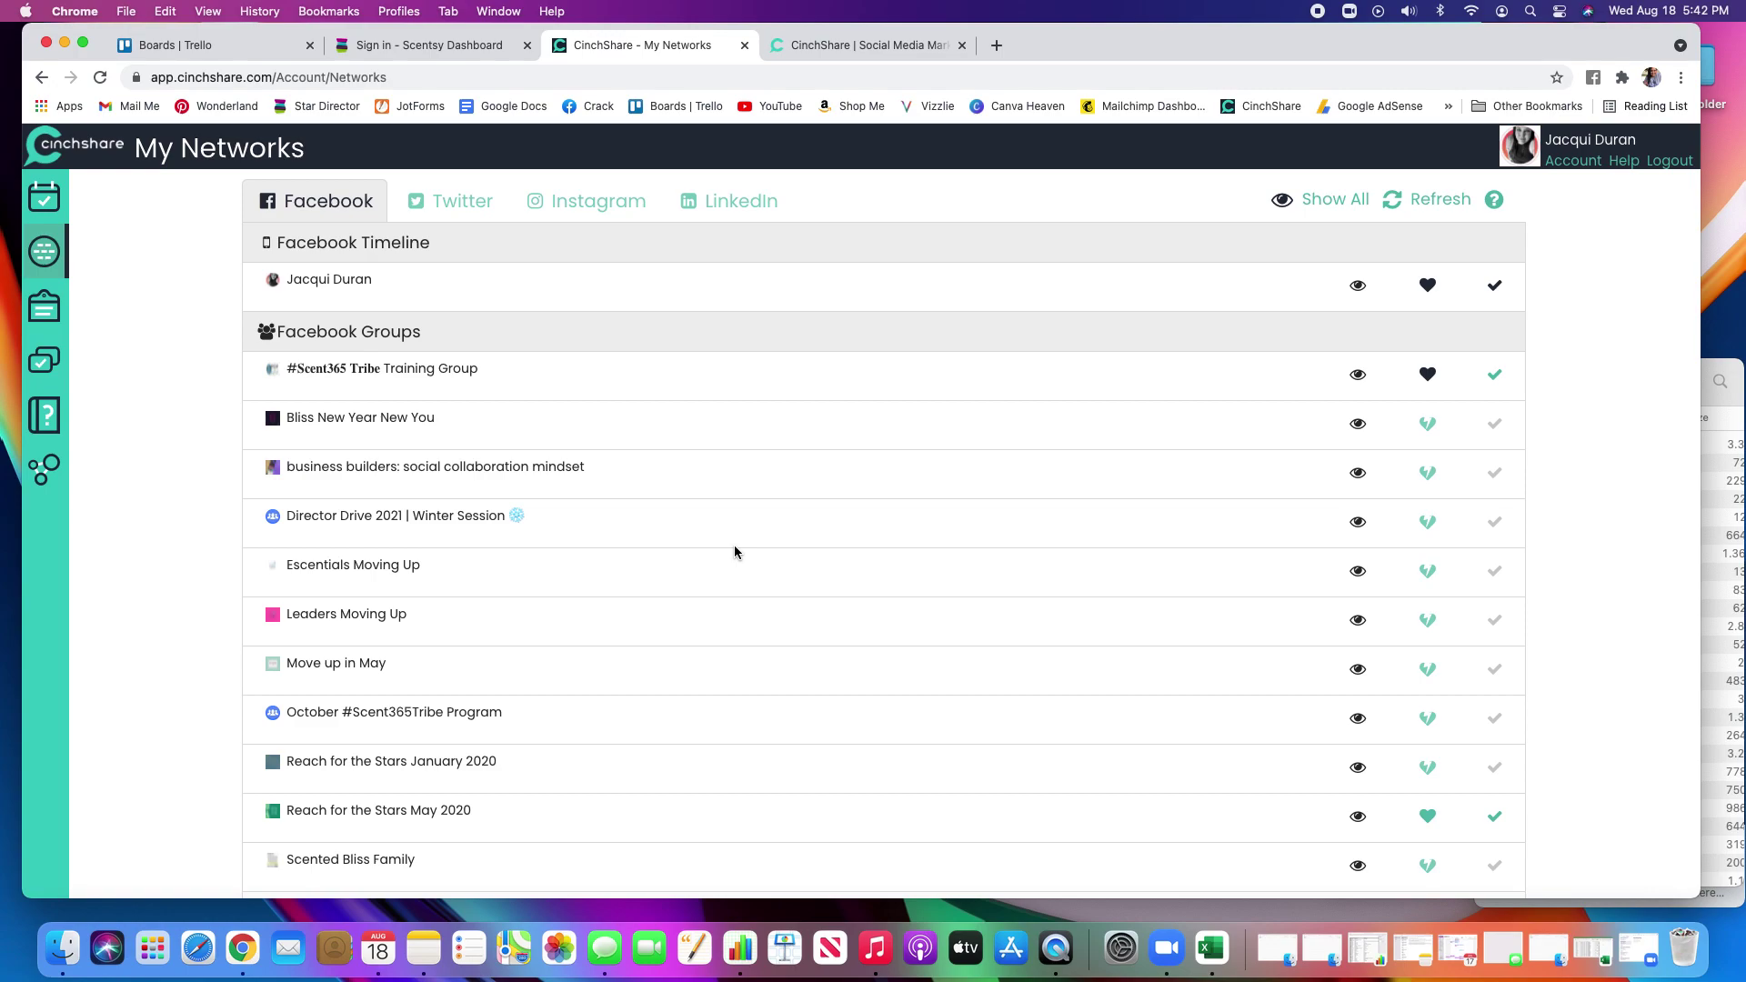
scroll(735, 550, "down", 5)
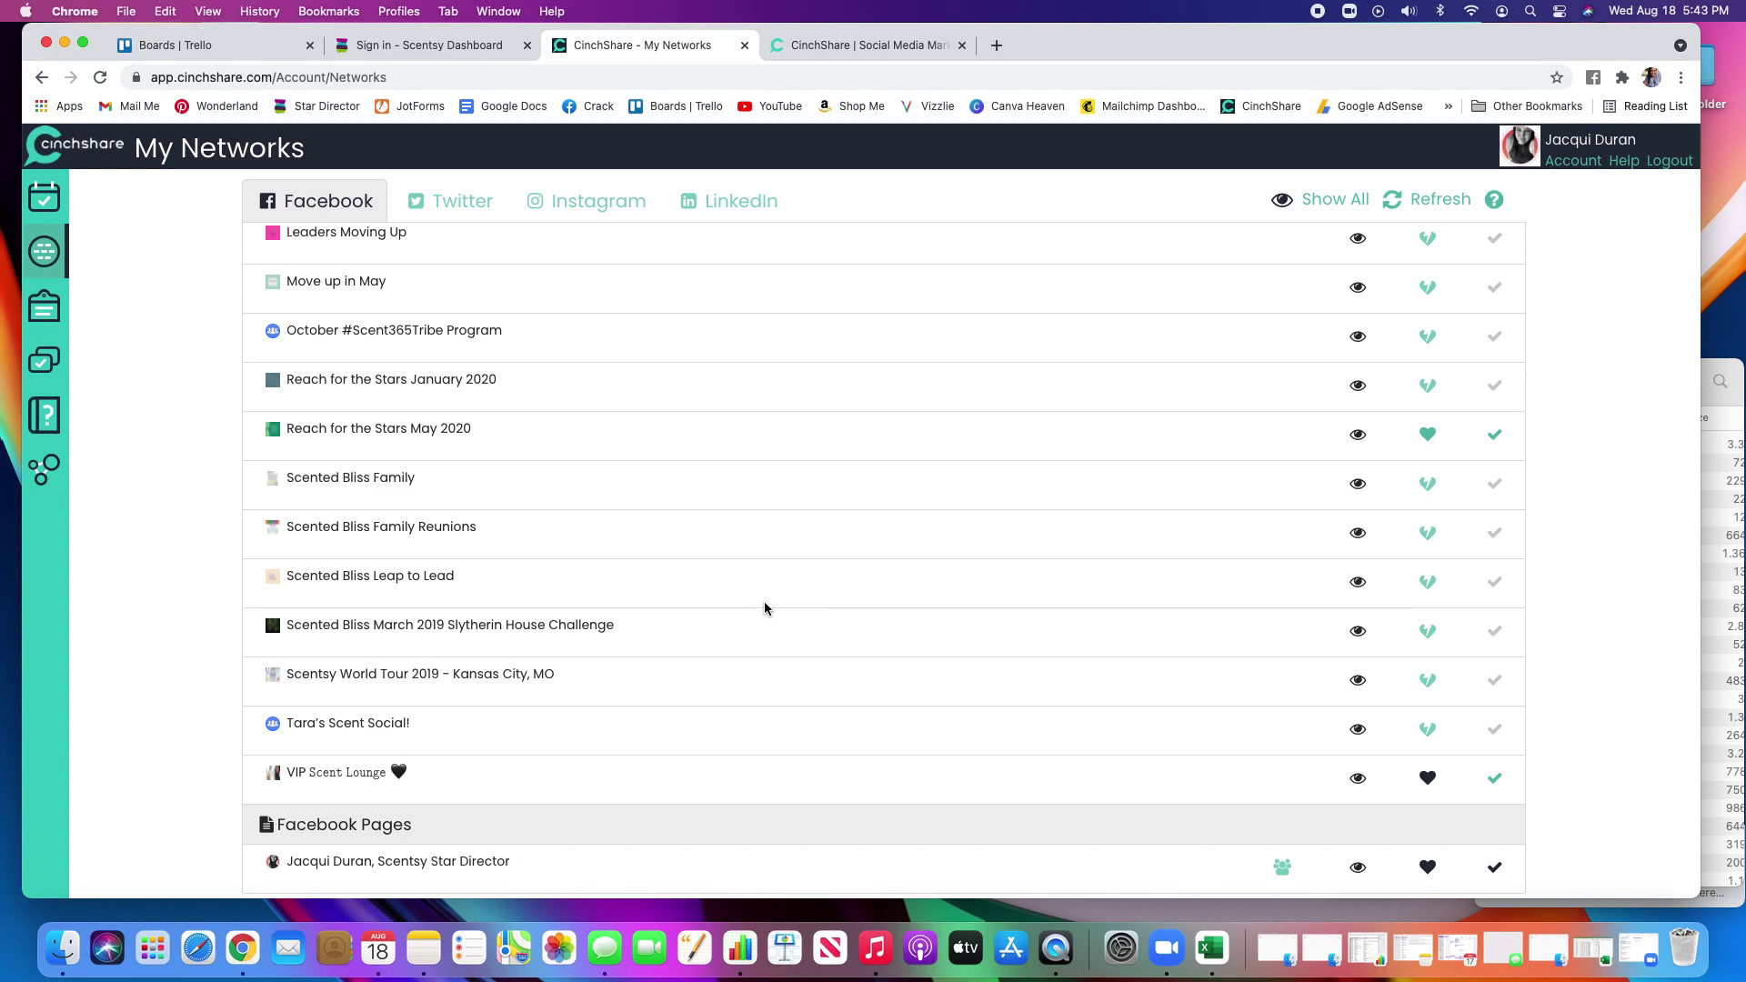
scroll(764, 608, "up", 5)
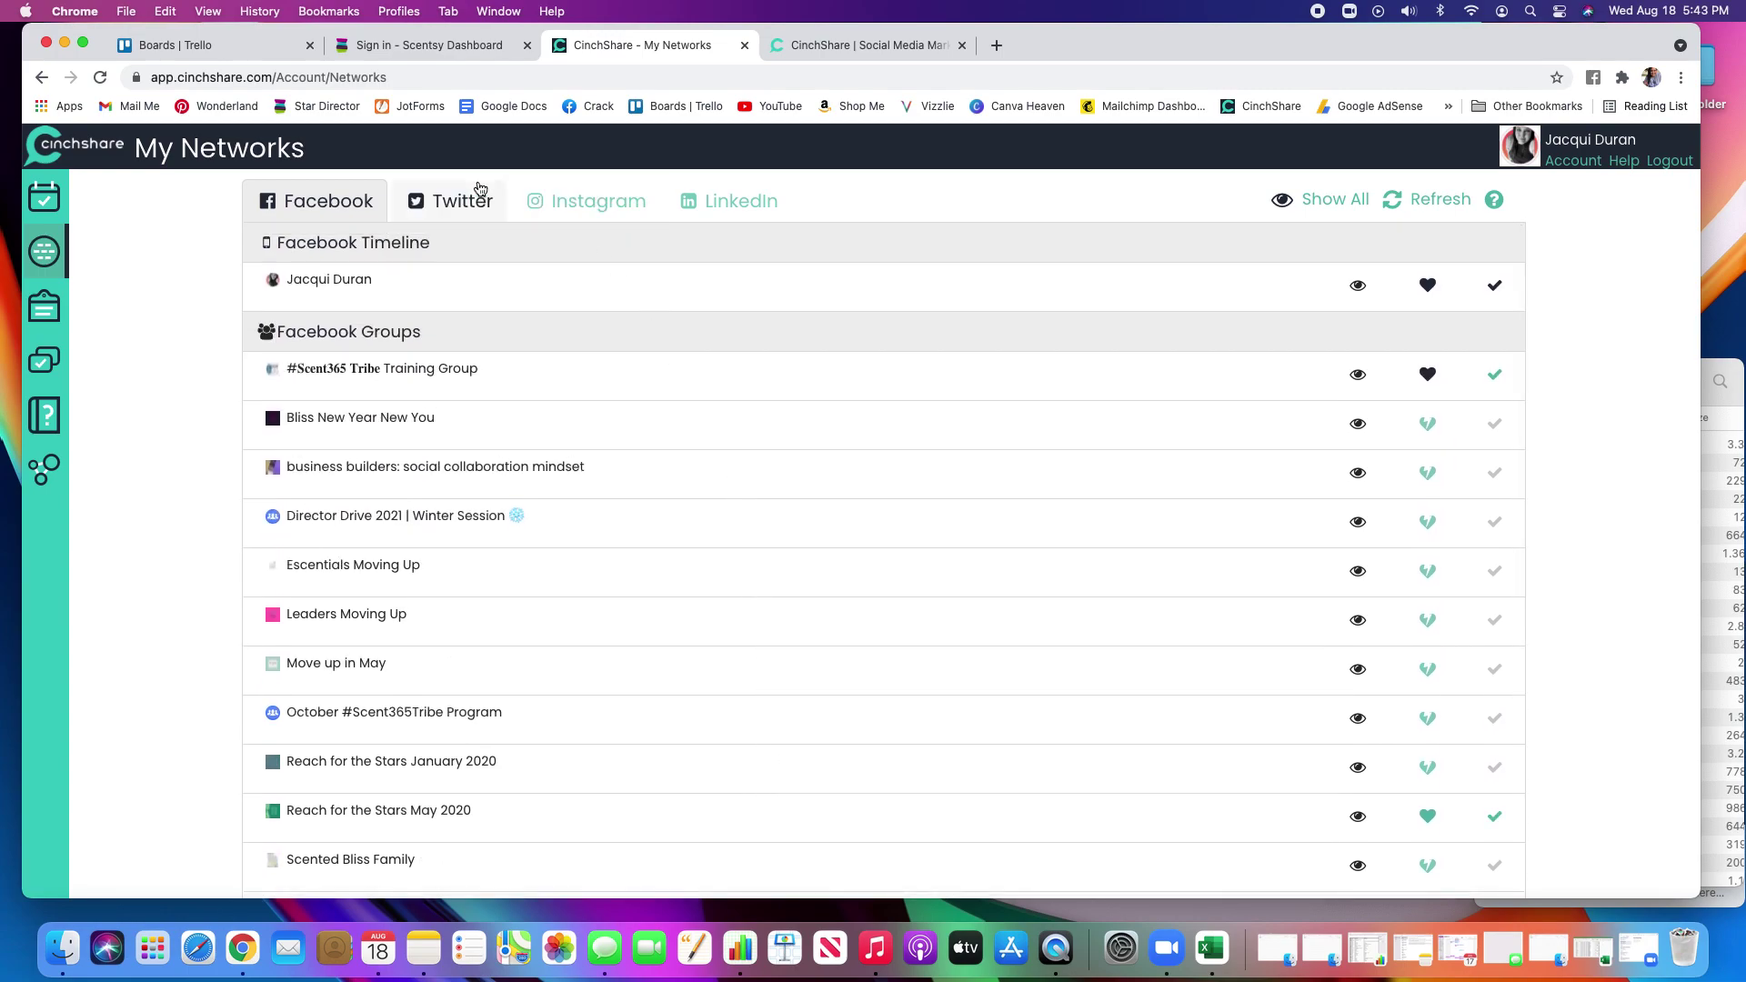
left_click(463, 206)
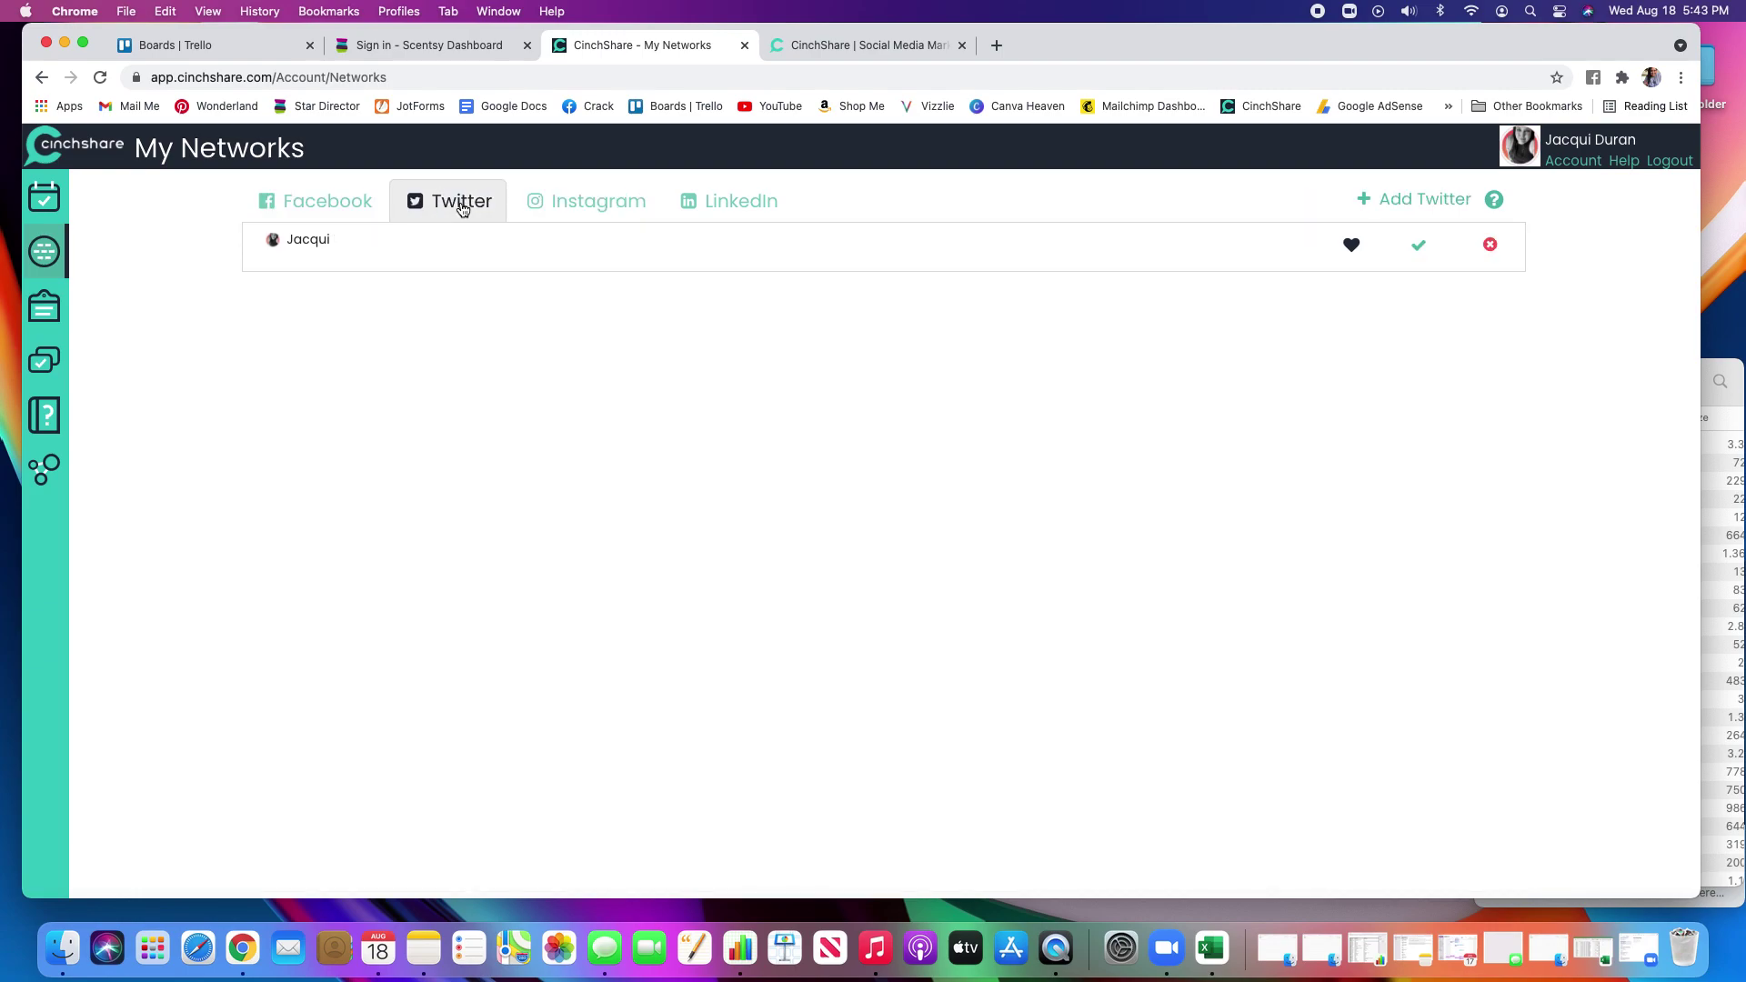
left_click(598, 201)
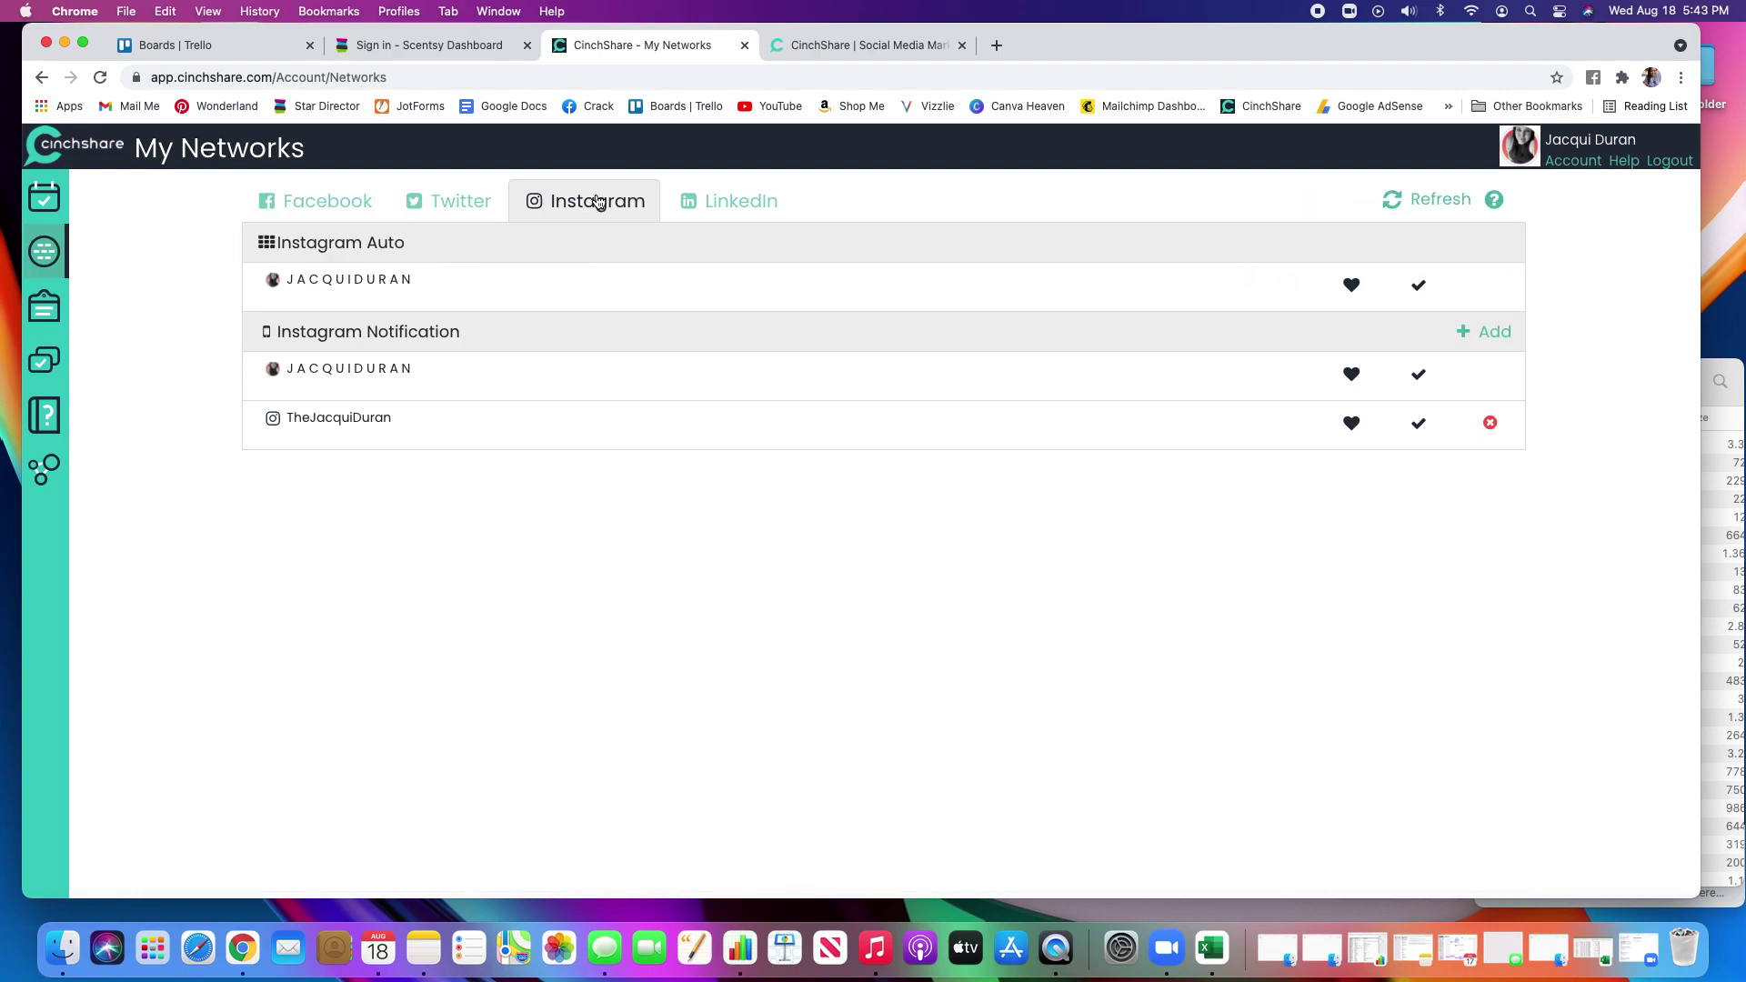
left_click(759, 205)
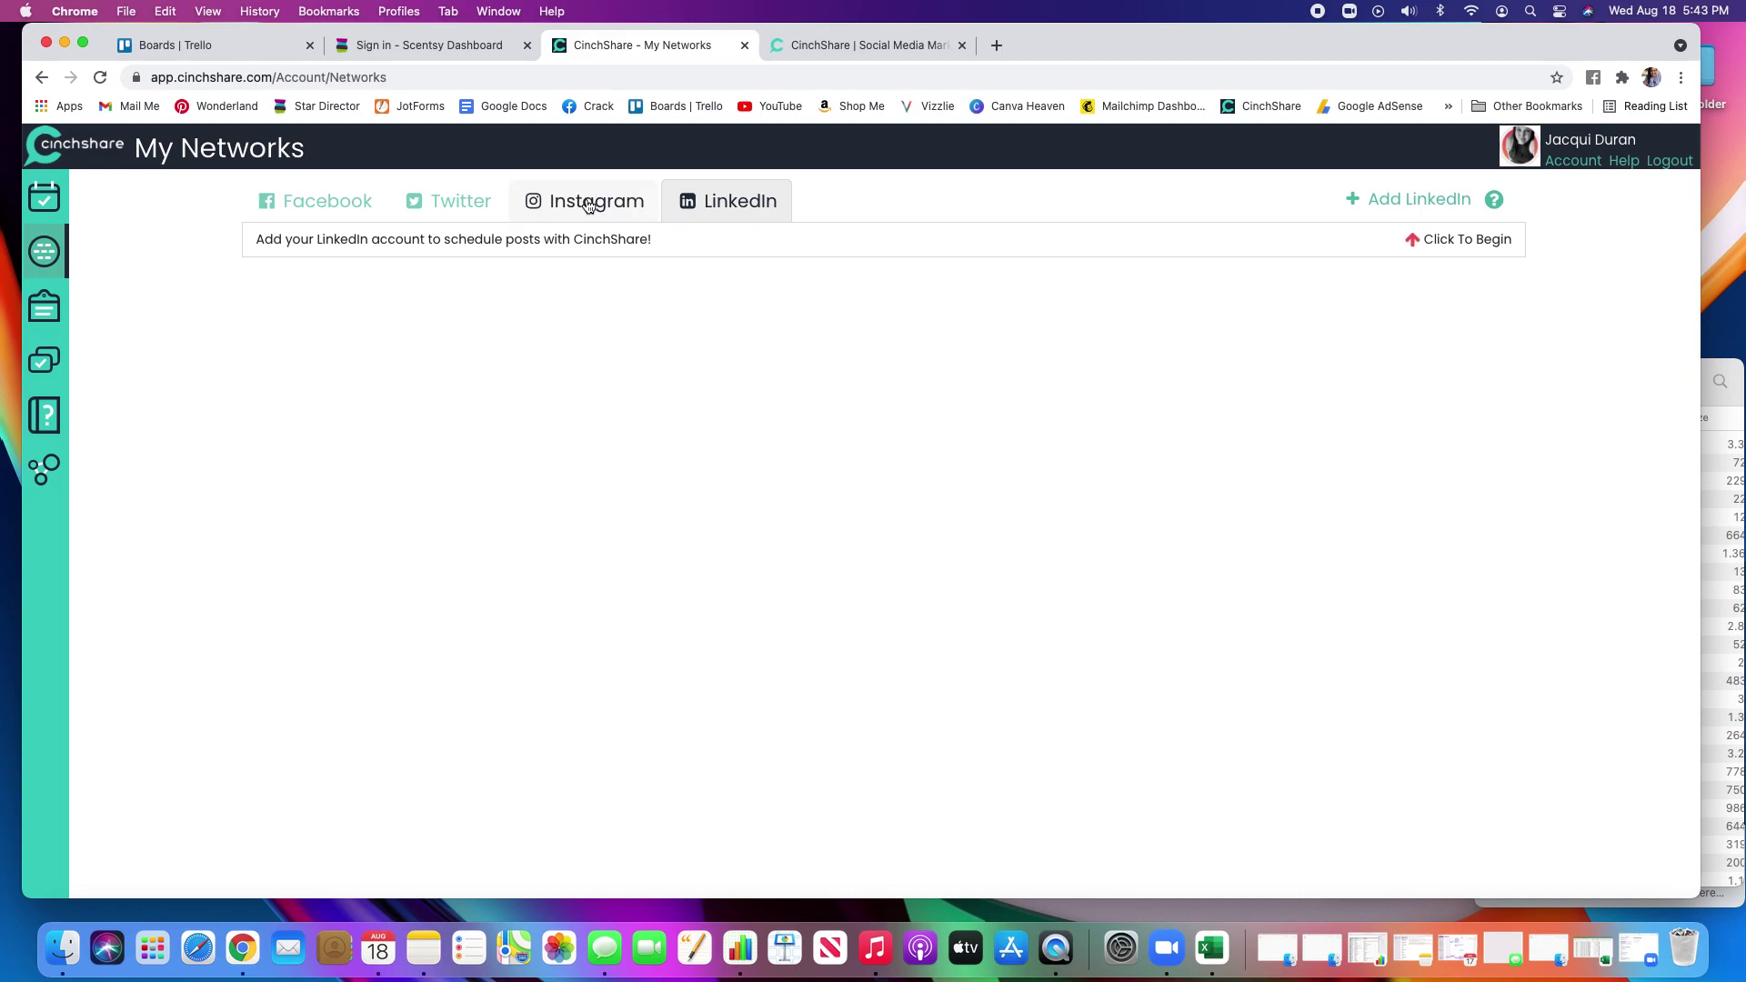
left_click(589, 206)
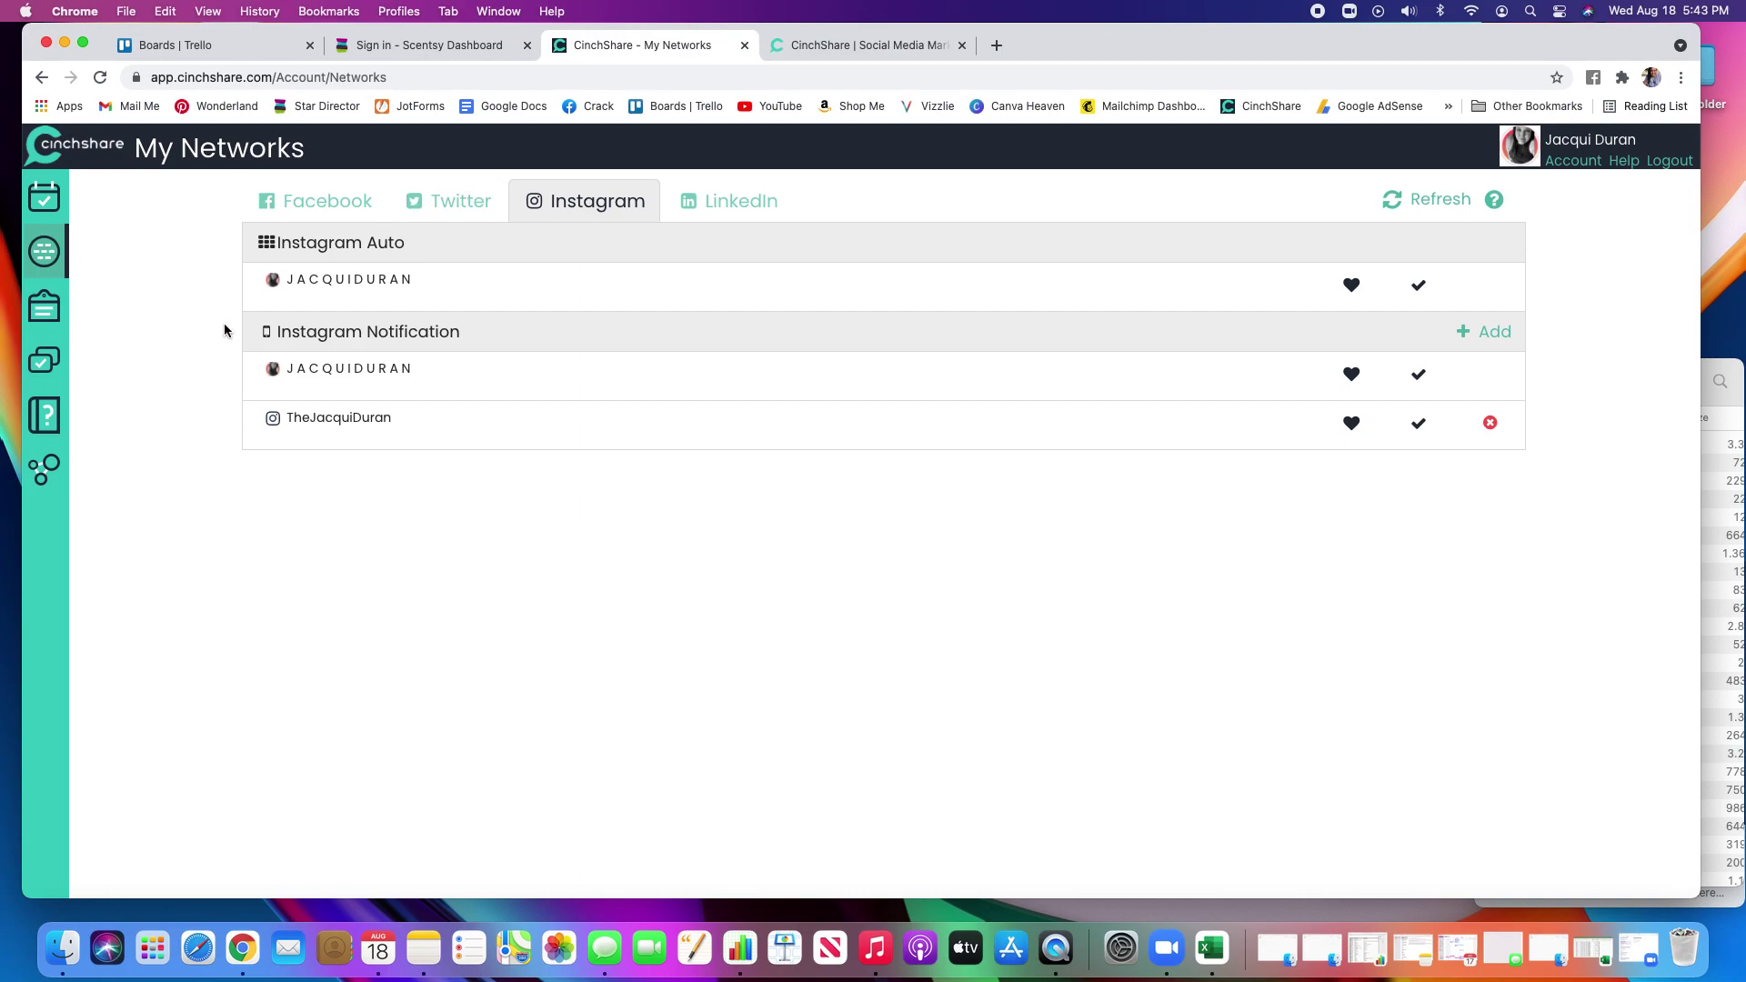
left_click(317, 204)
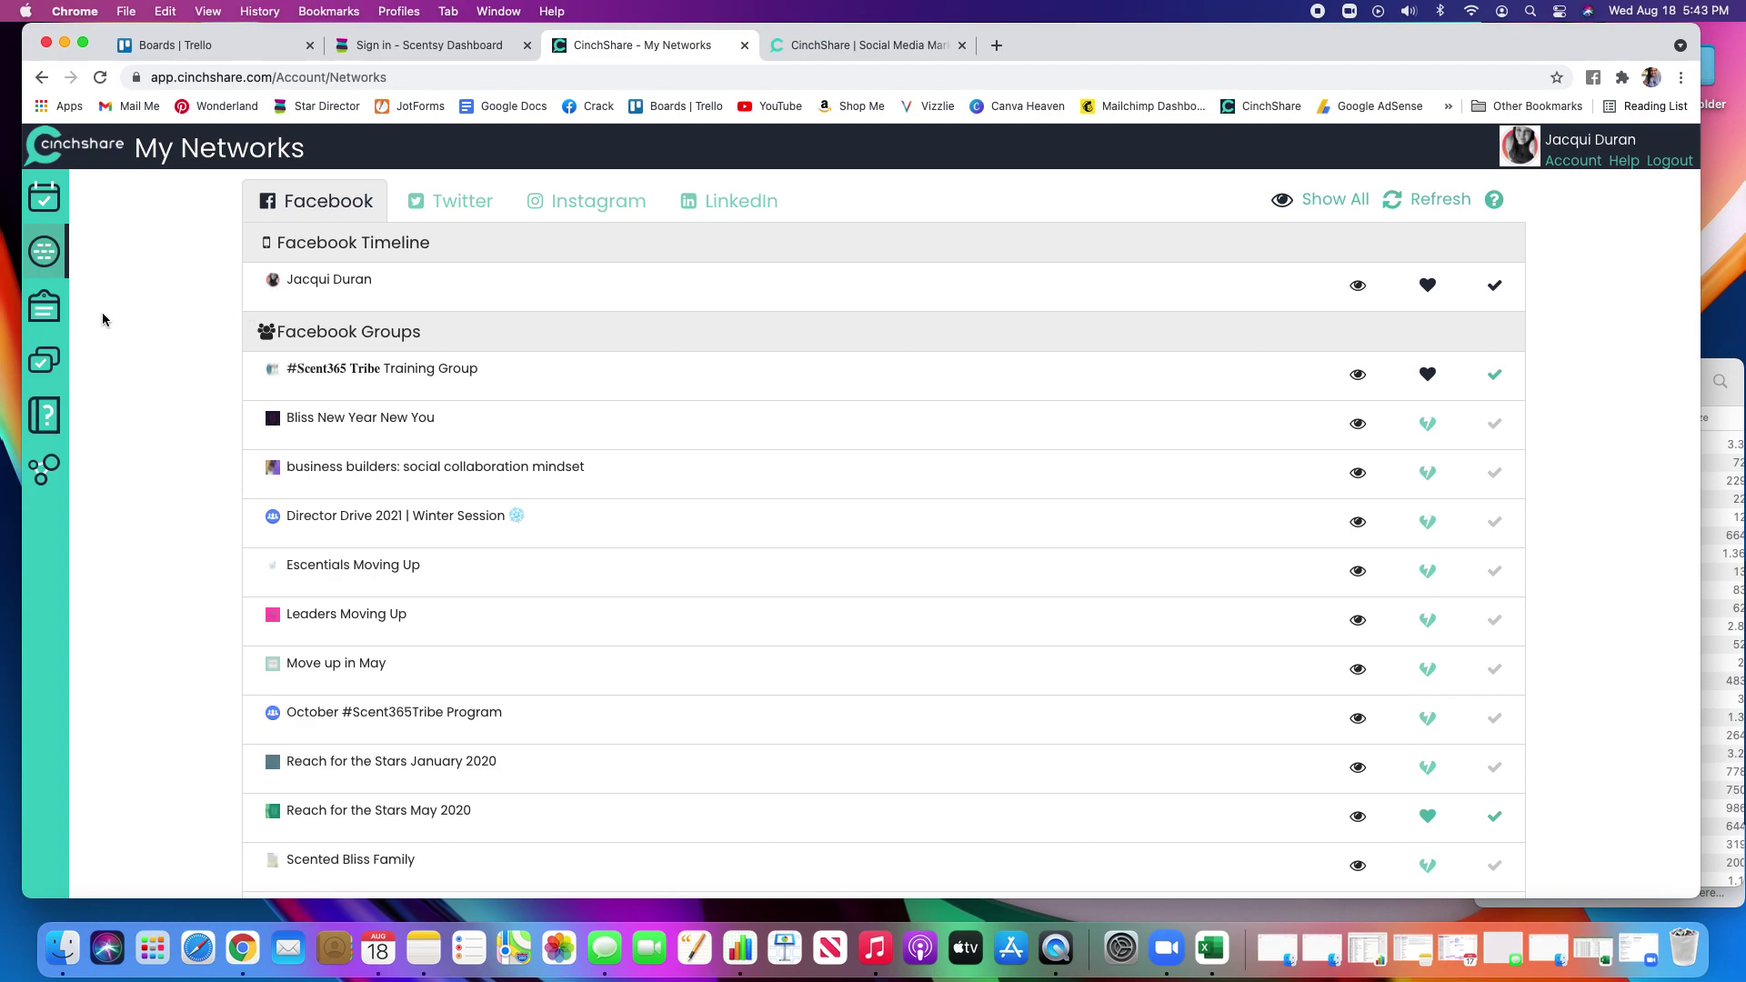
left_click(37, 315)
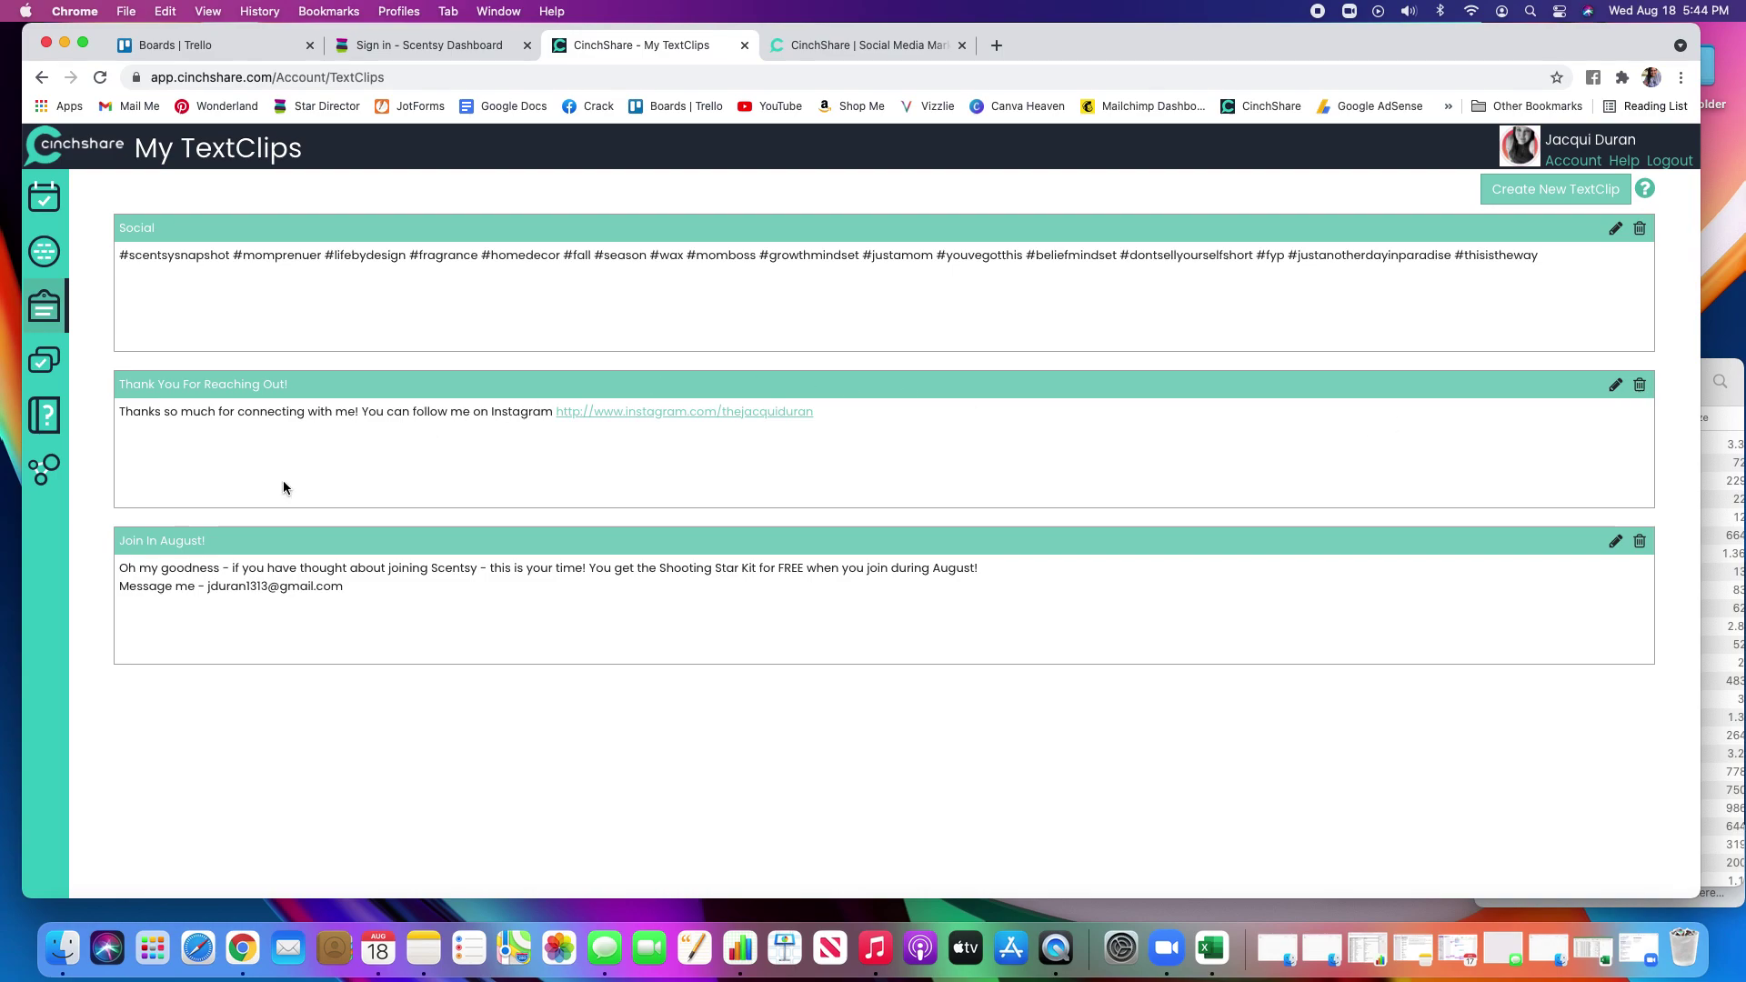
Step: Browse the Quotes engagement graphics in the Content Library and open the New - Aug Content Drop folder
left_click(48, 369)
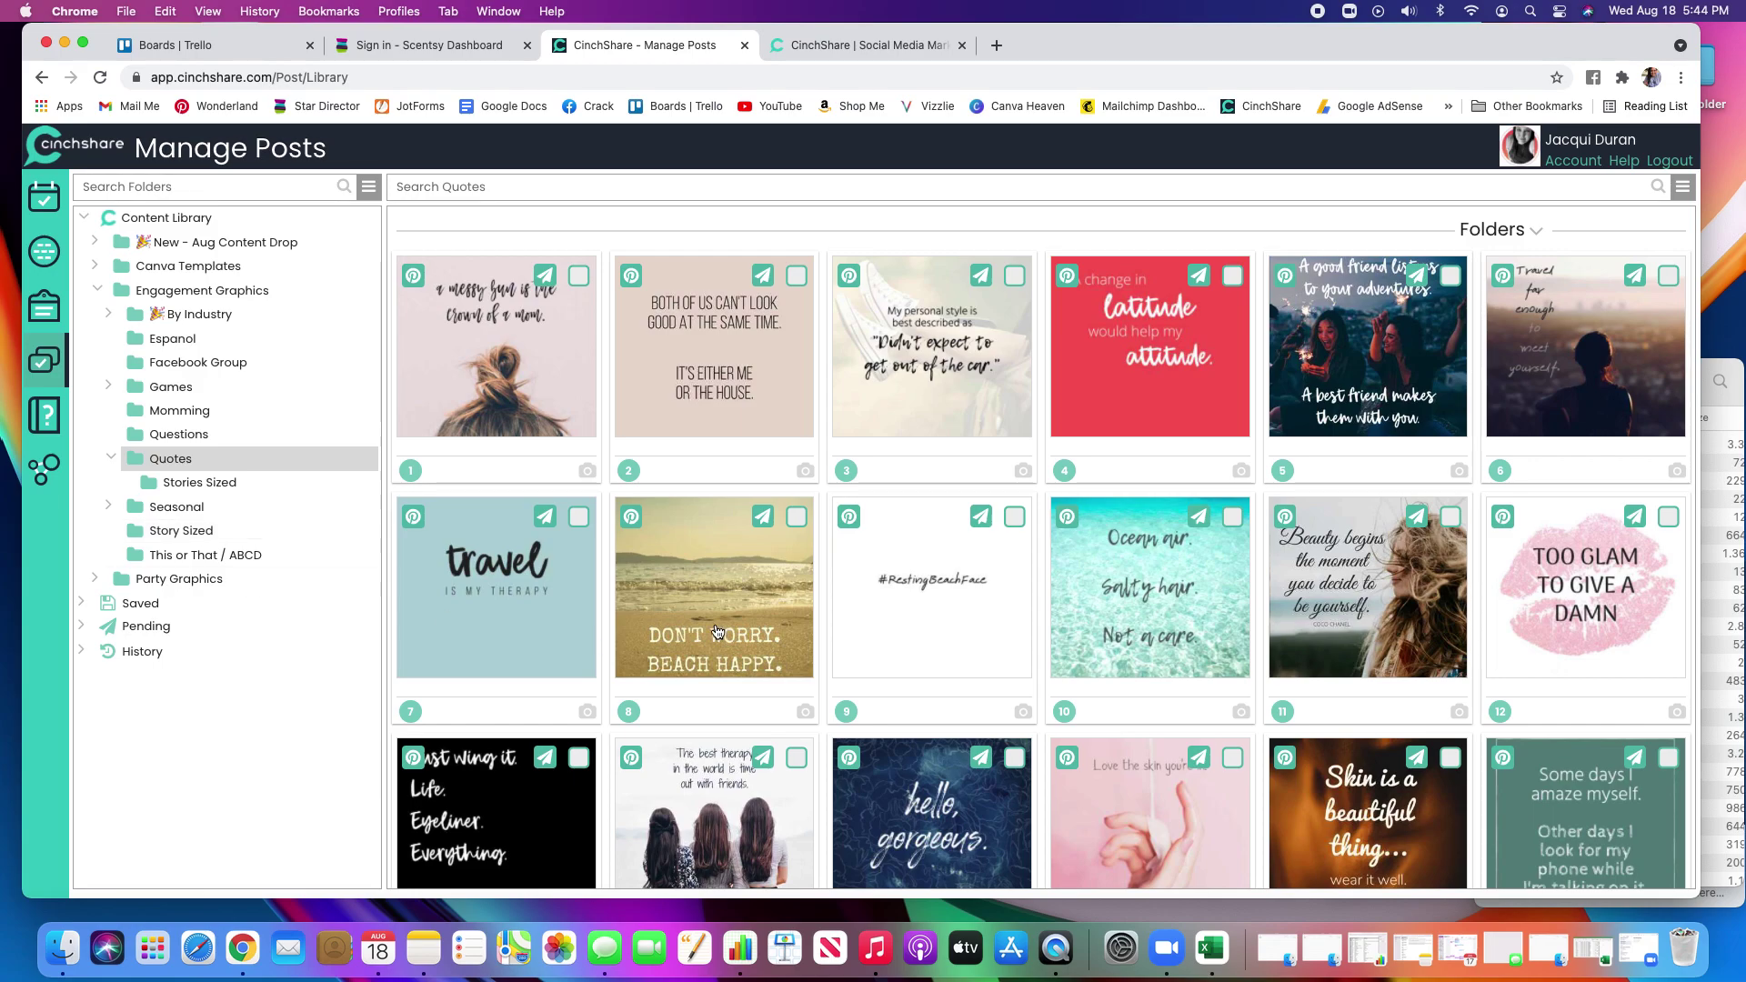
scroll(715, 632, "down", 10)
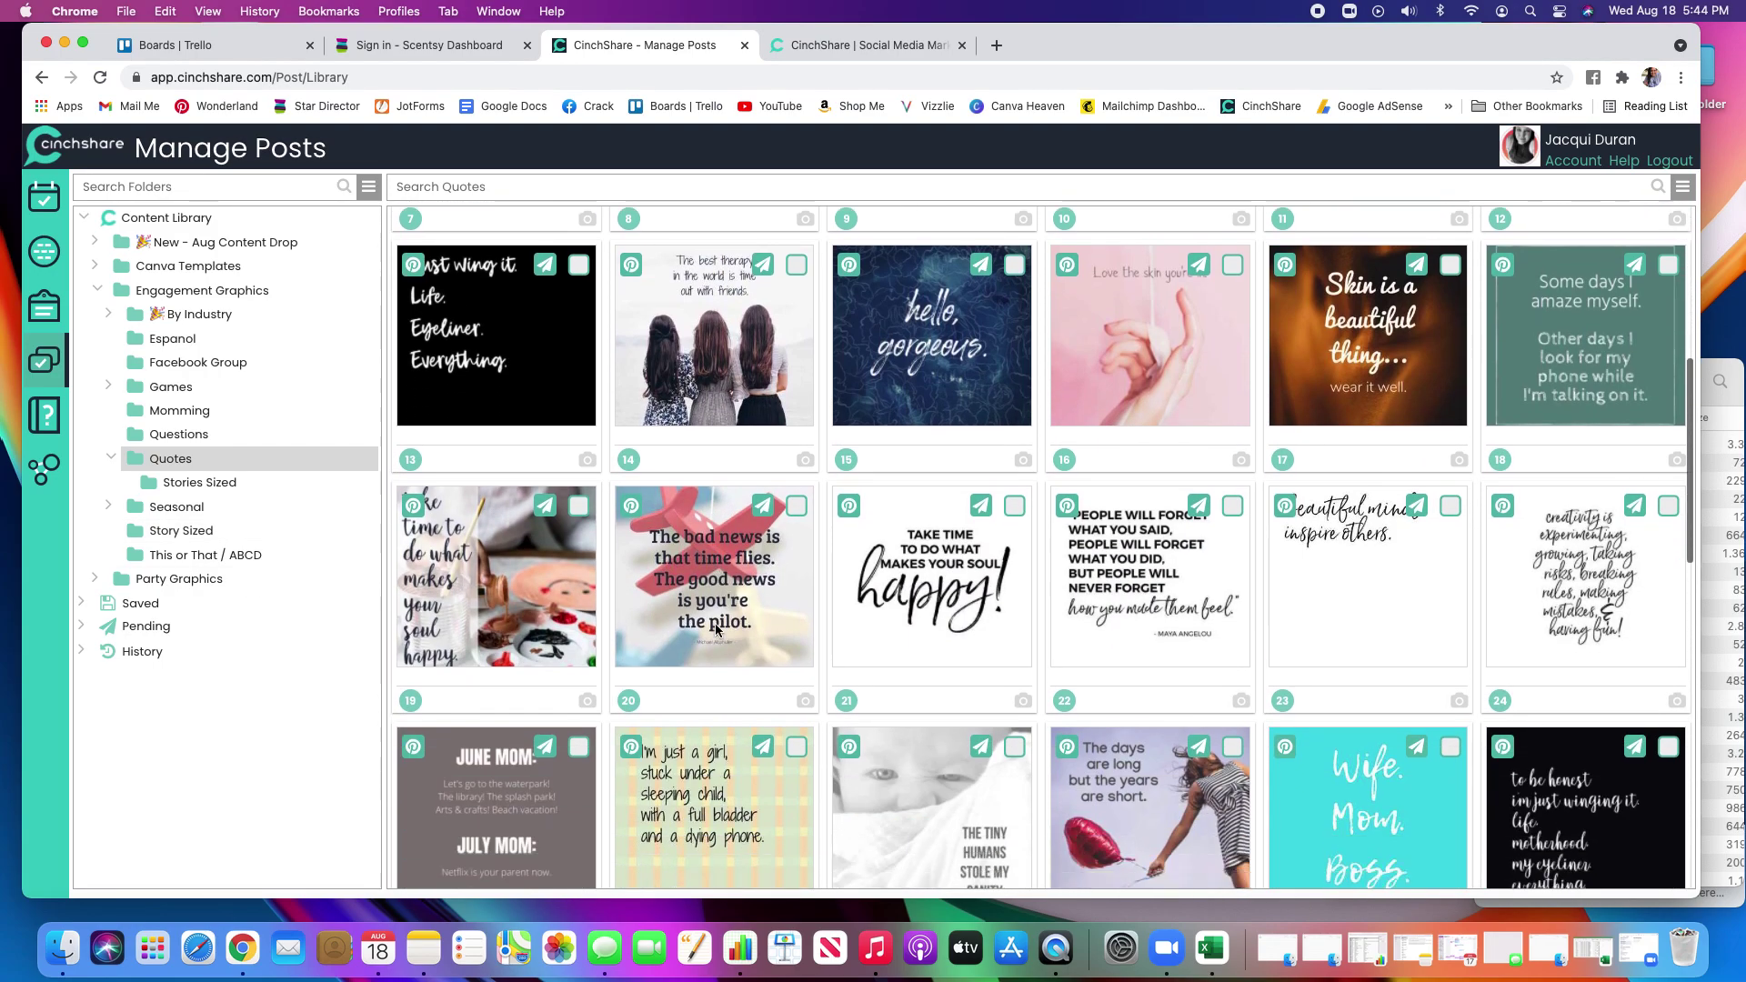
scroll(715, 627, "down", 17)
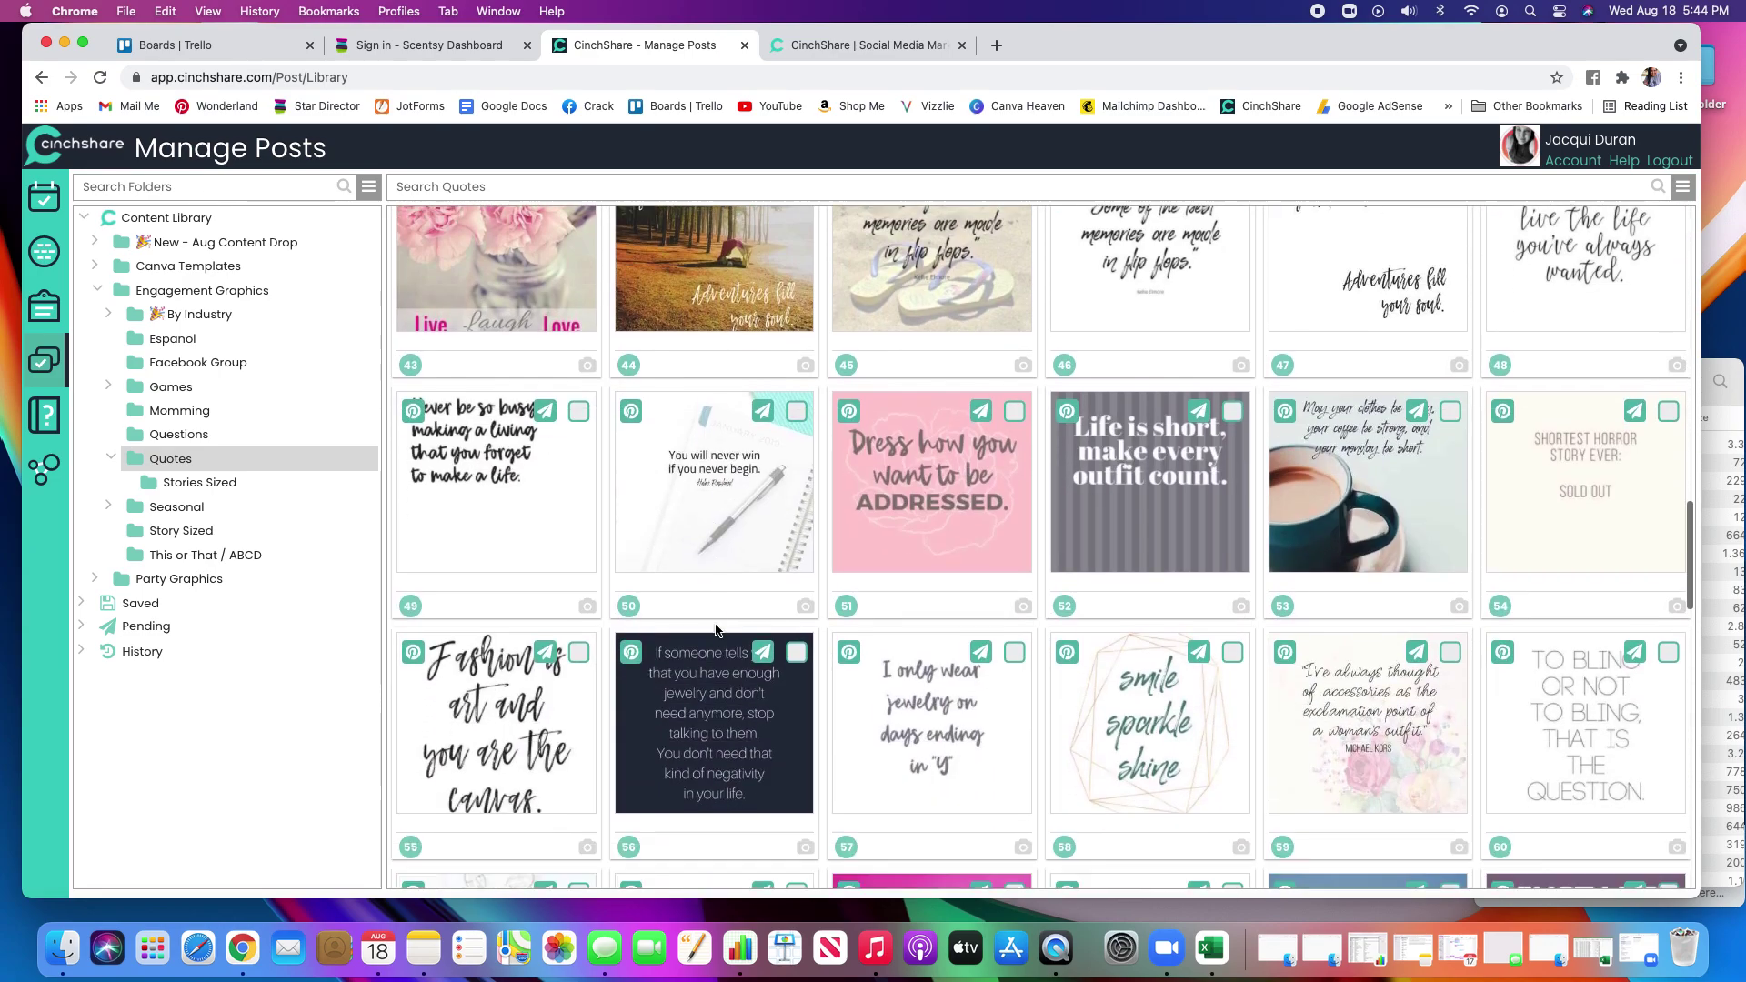
scroll(718, 631, "down", 14)
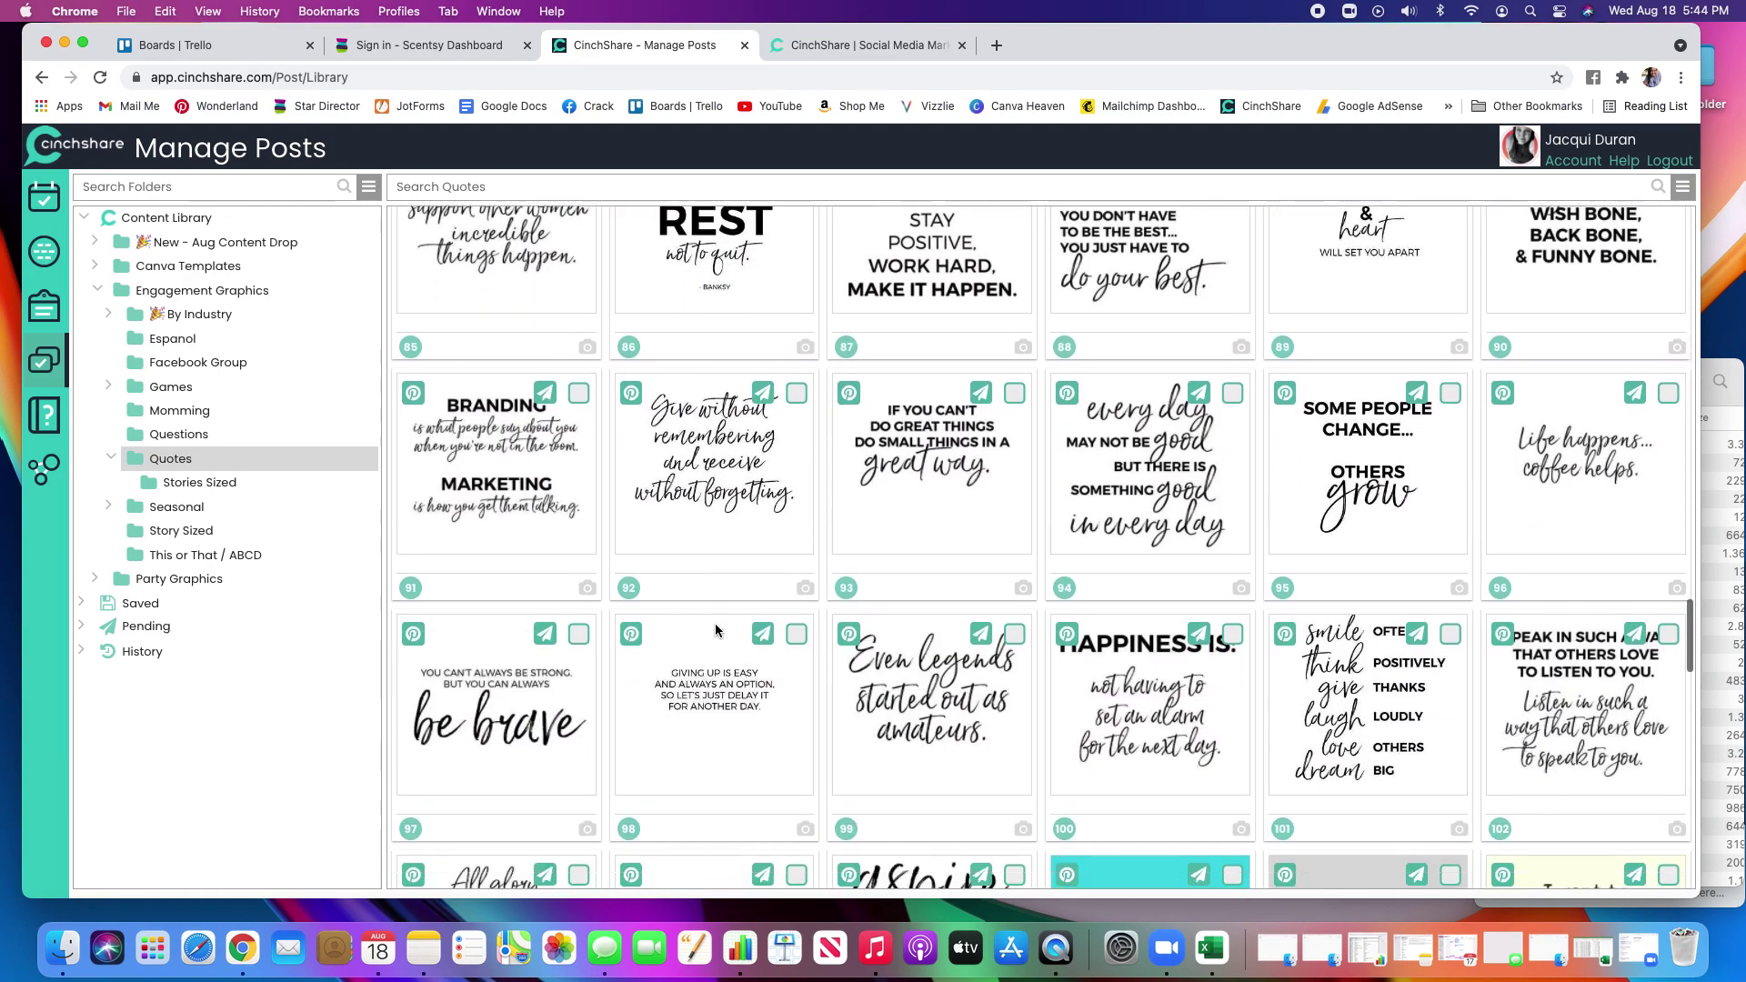
scroll(718, 631, "down", 15)
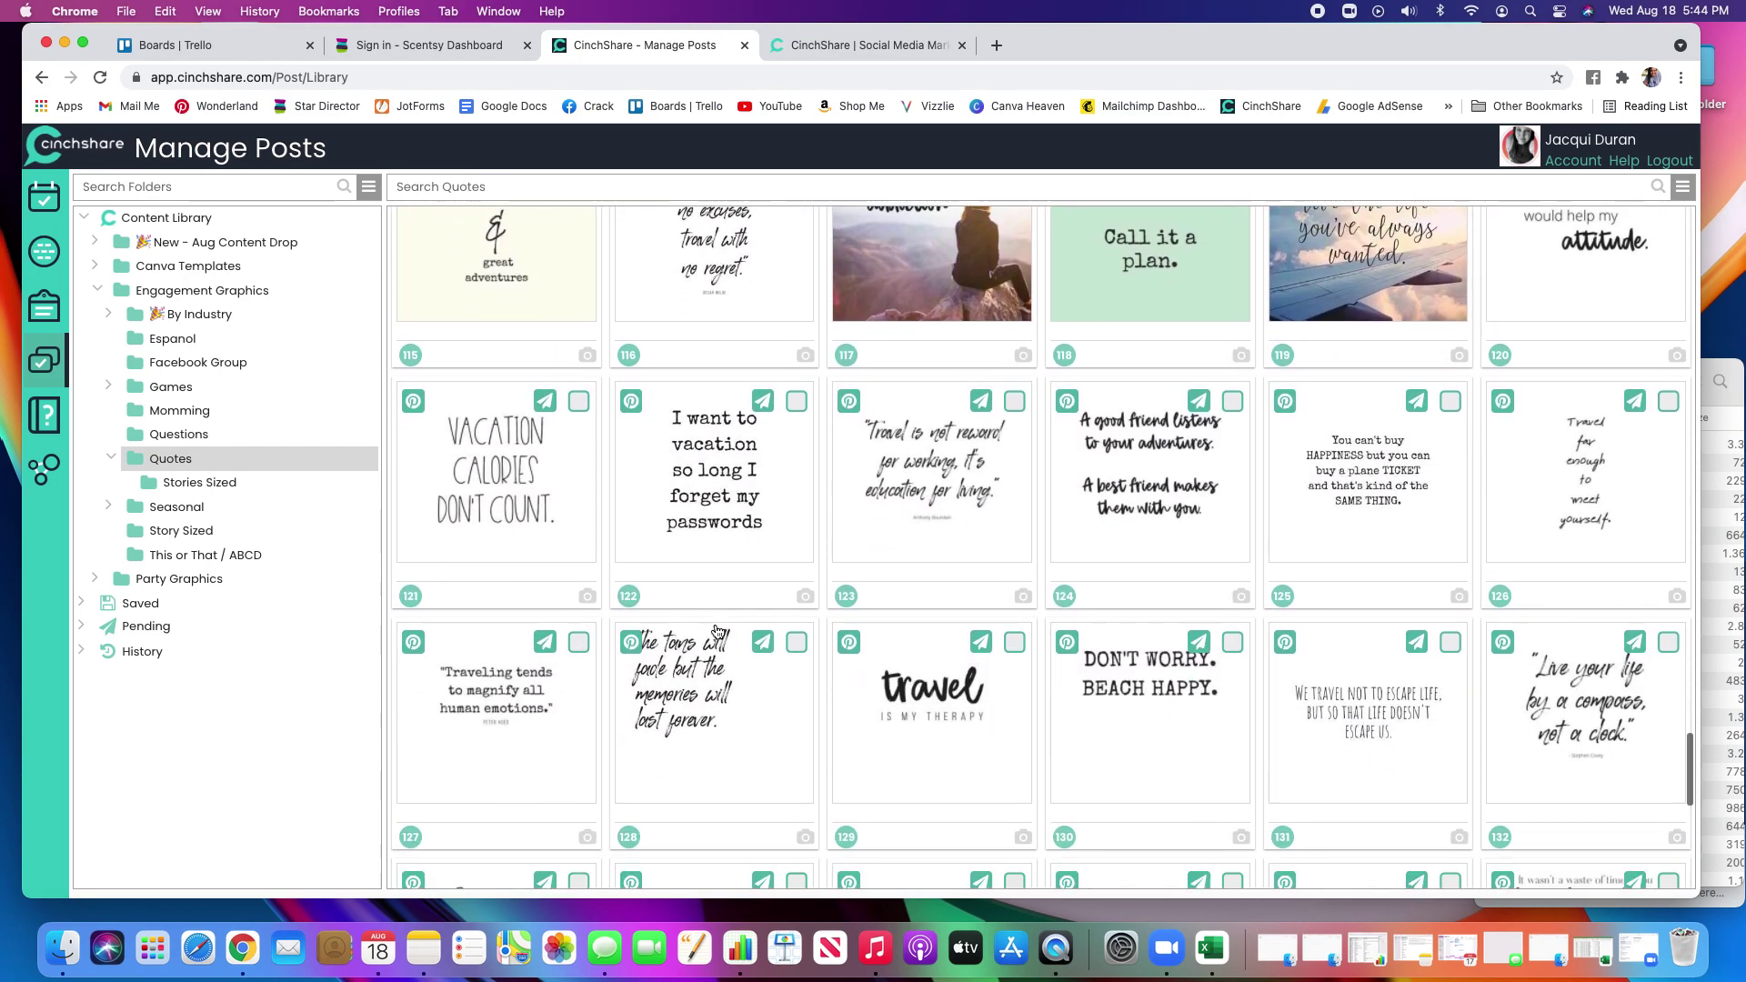
scroll(717, 632, "down", 11)
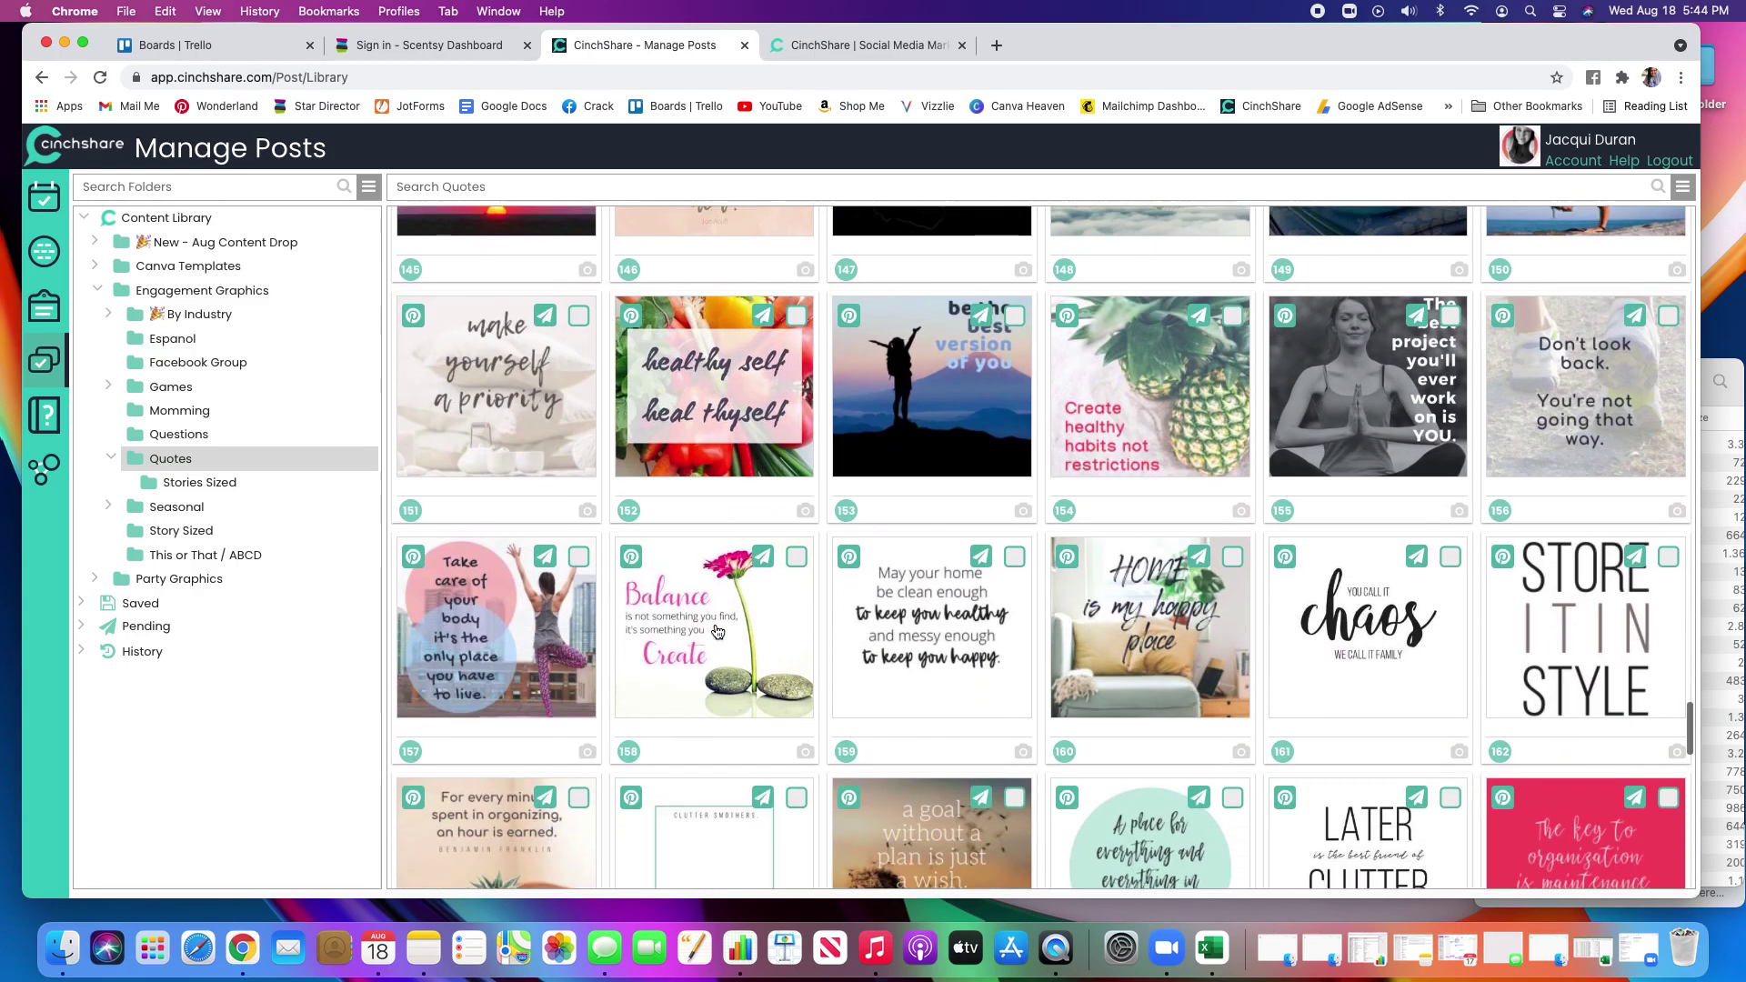
scroll(718, 631, "down", 5)
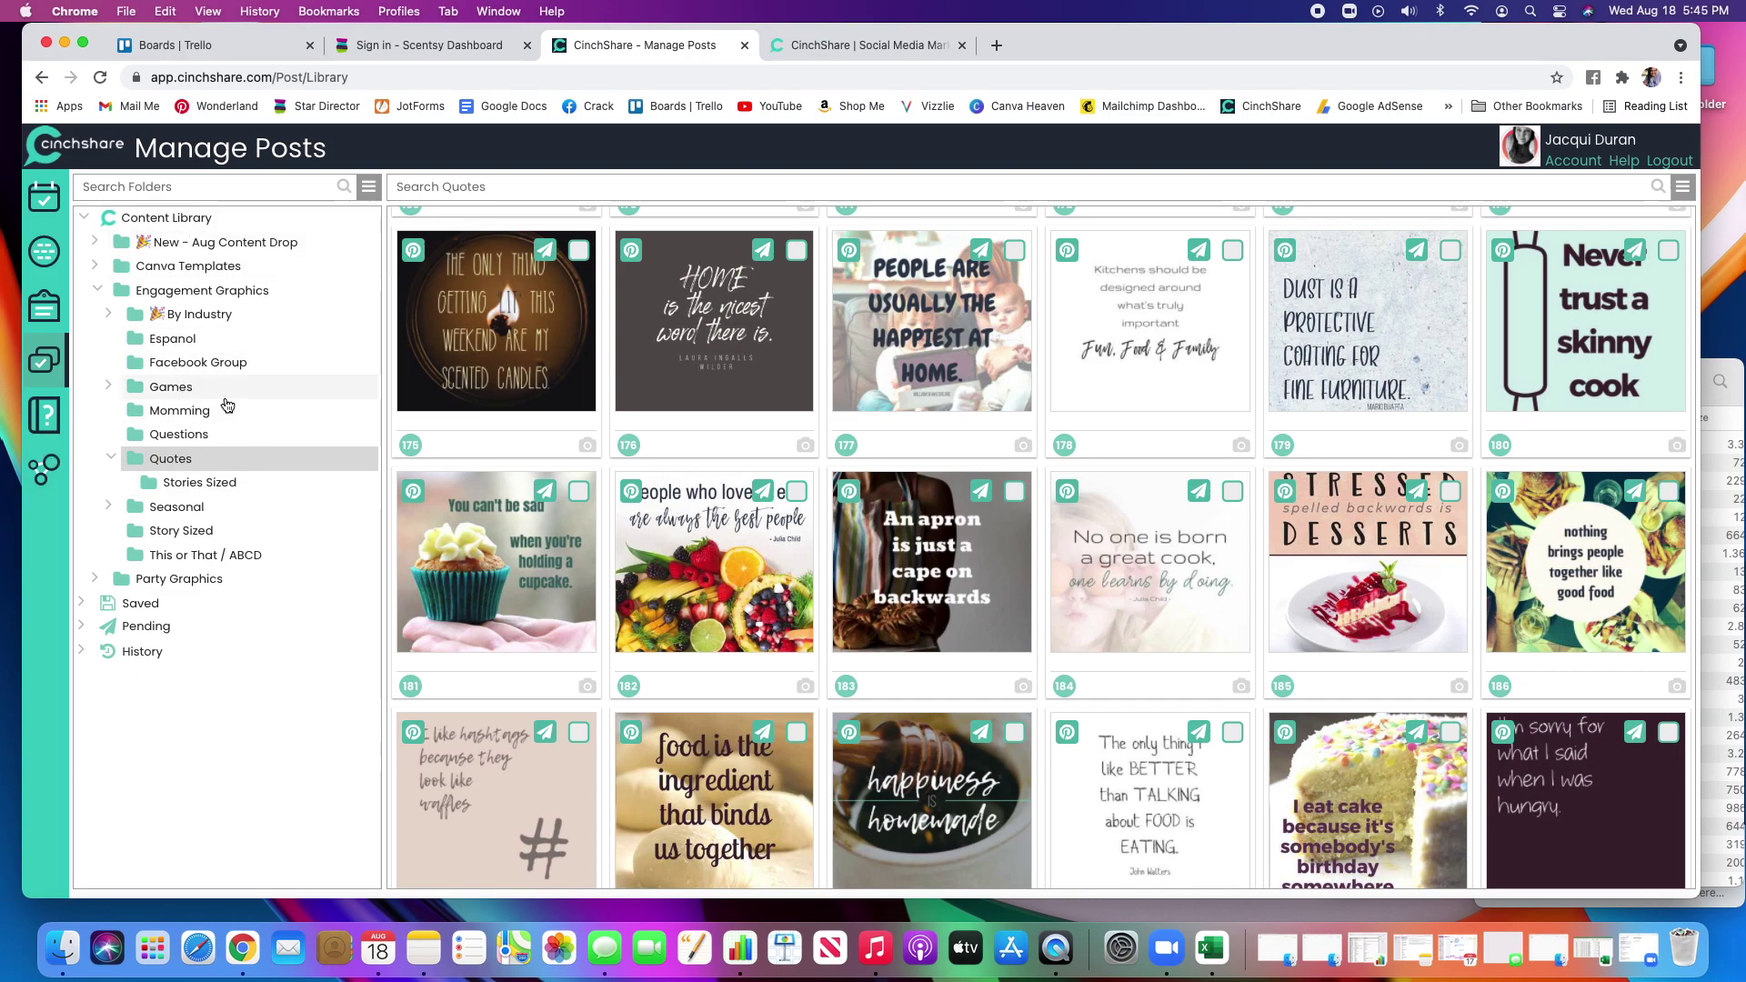
left_click(157, 246)
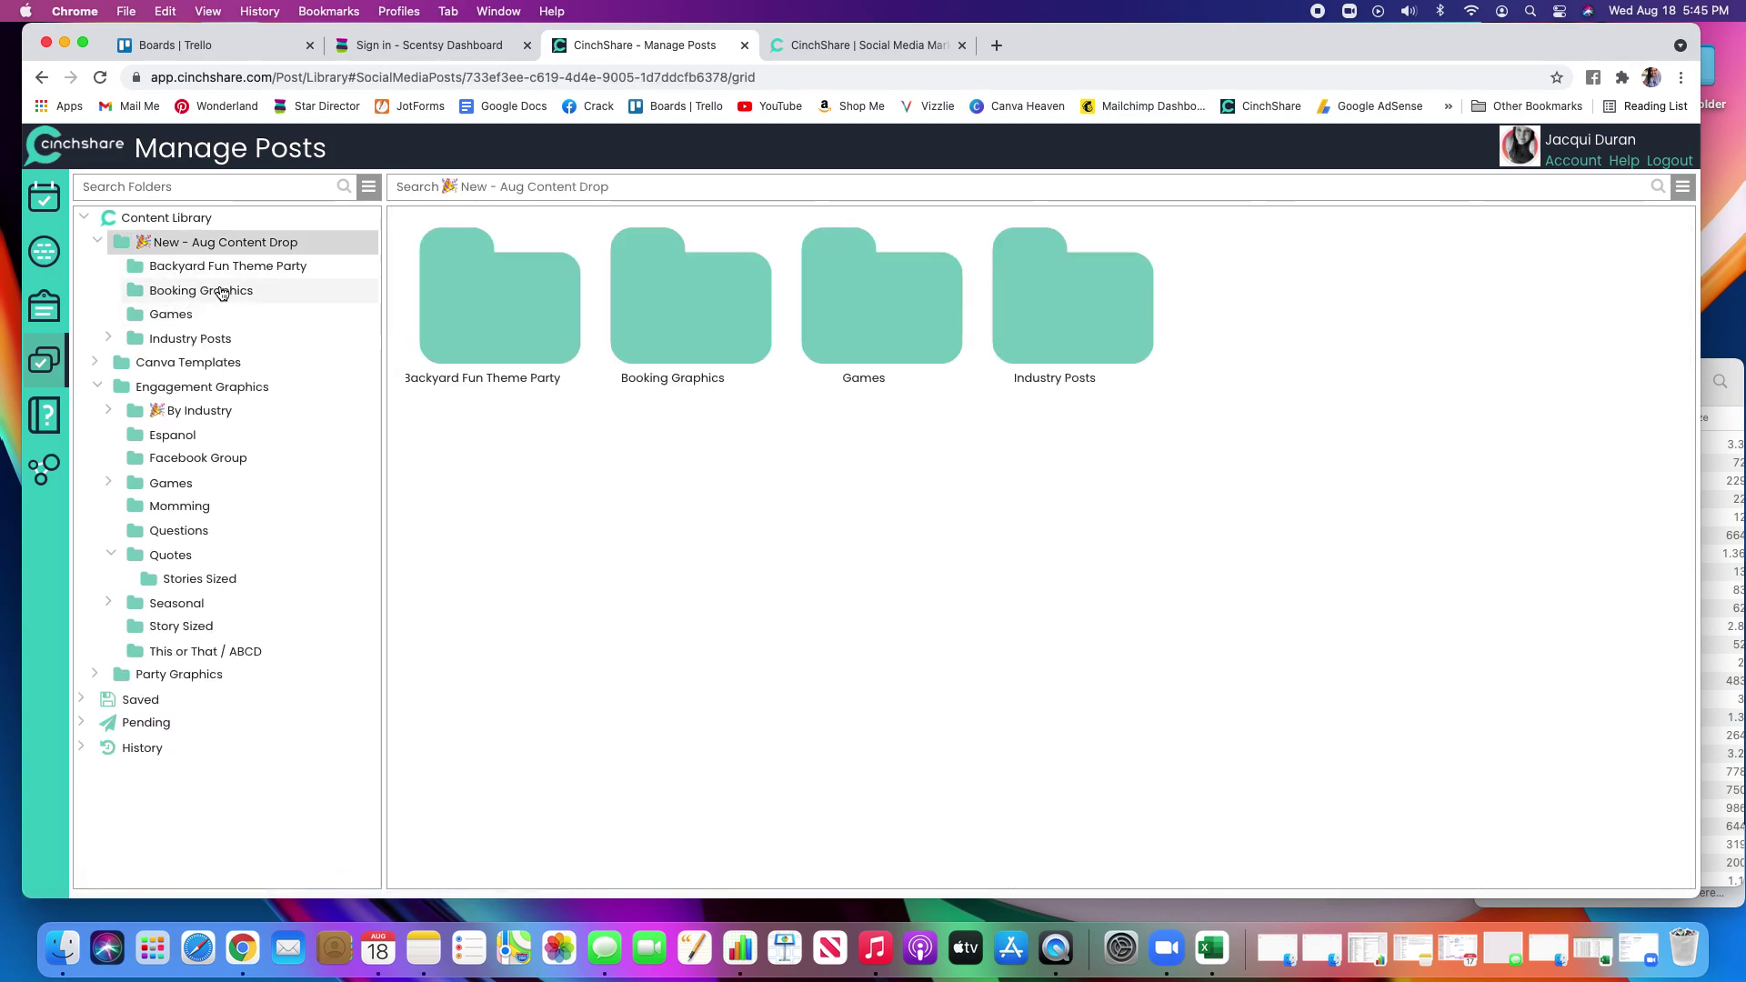
Step: Open the Backyard Fun Theme Party folder, page through its graphics in the full-size preview, and close the preview
left_click(531, 322)
left_click(534, 331)
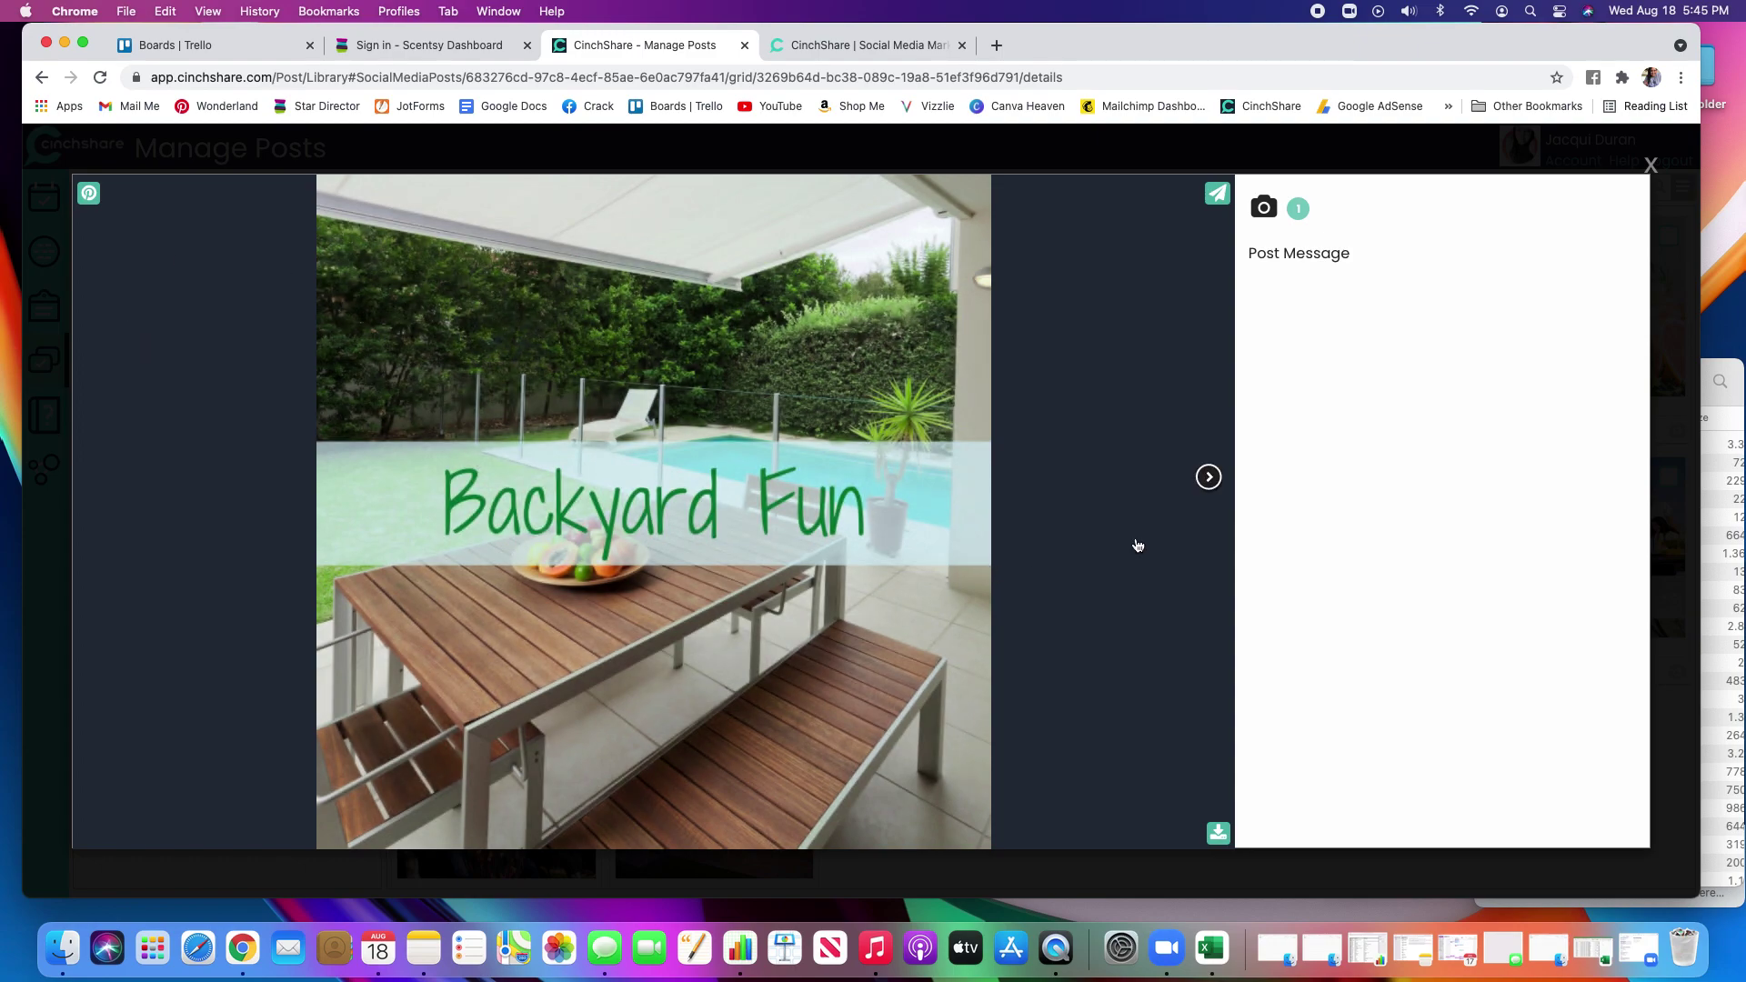
left_click(1209, 481)
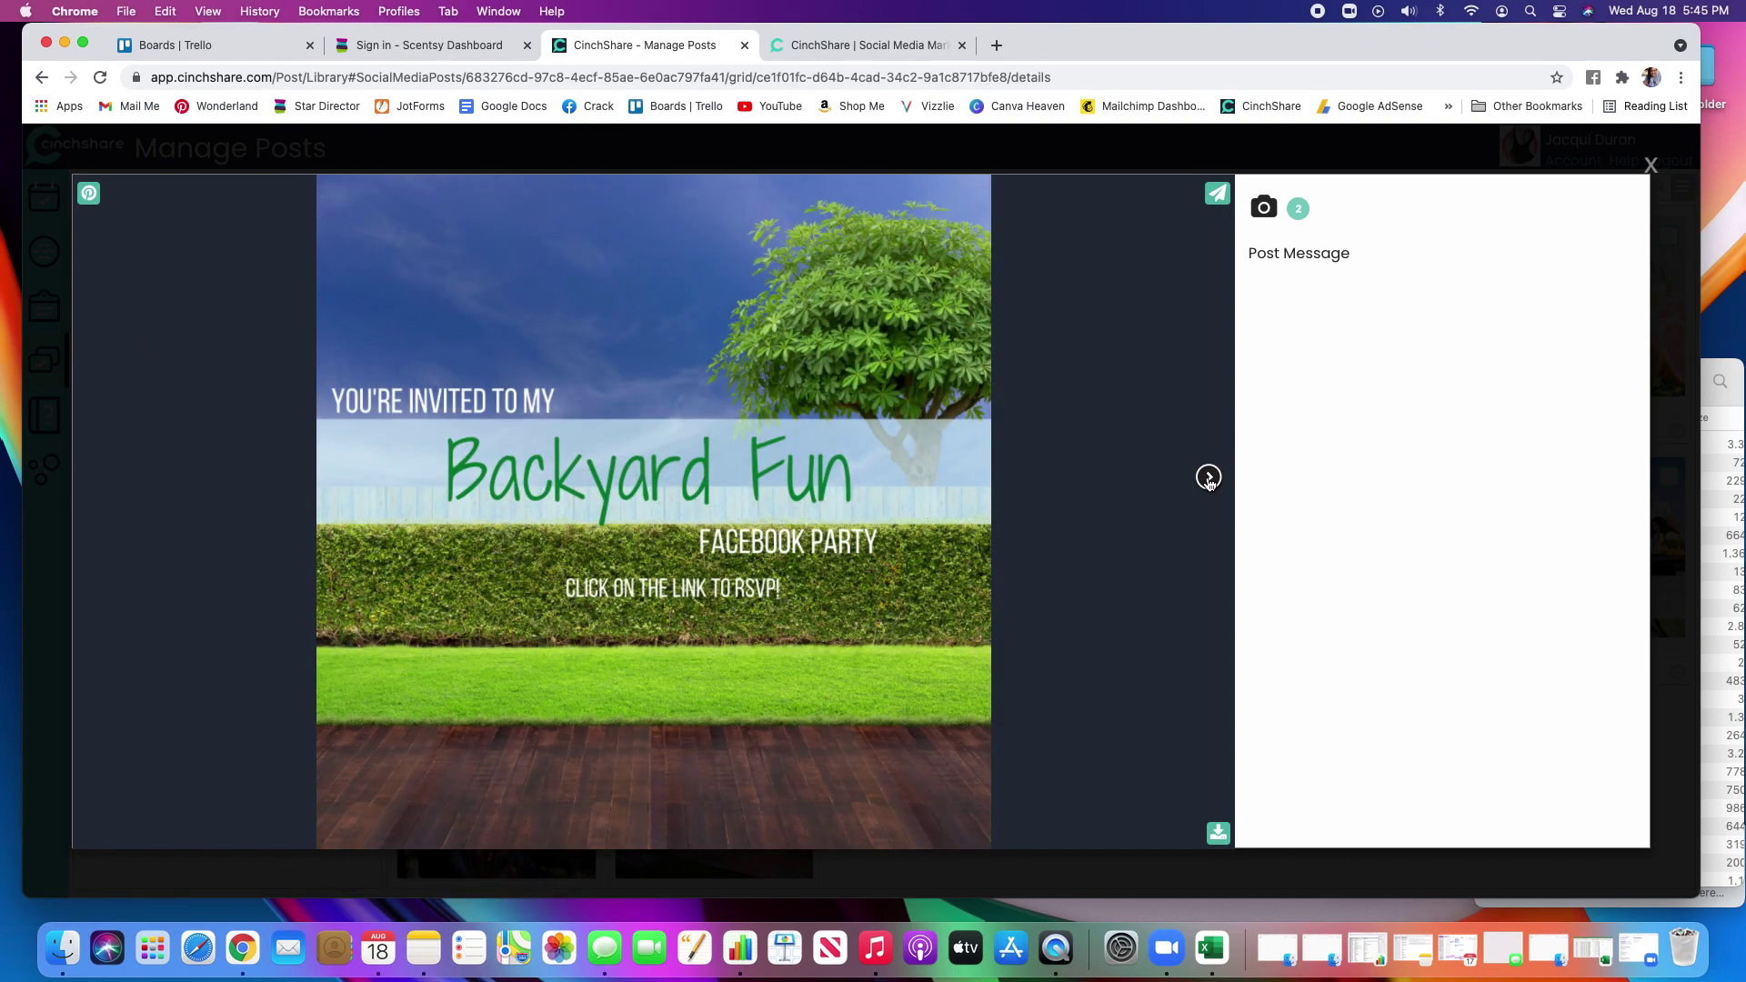
left_click(1209, 479)
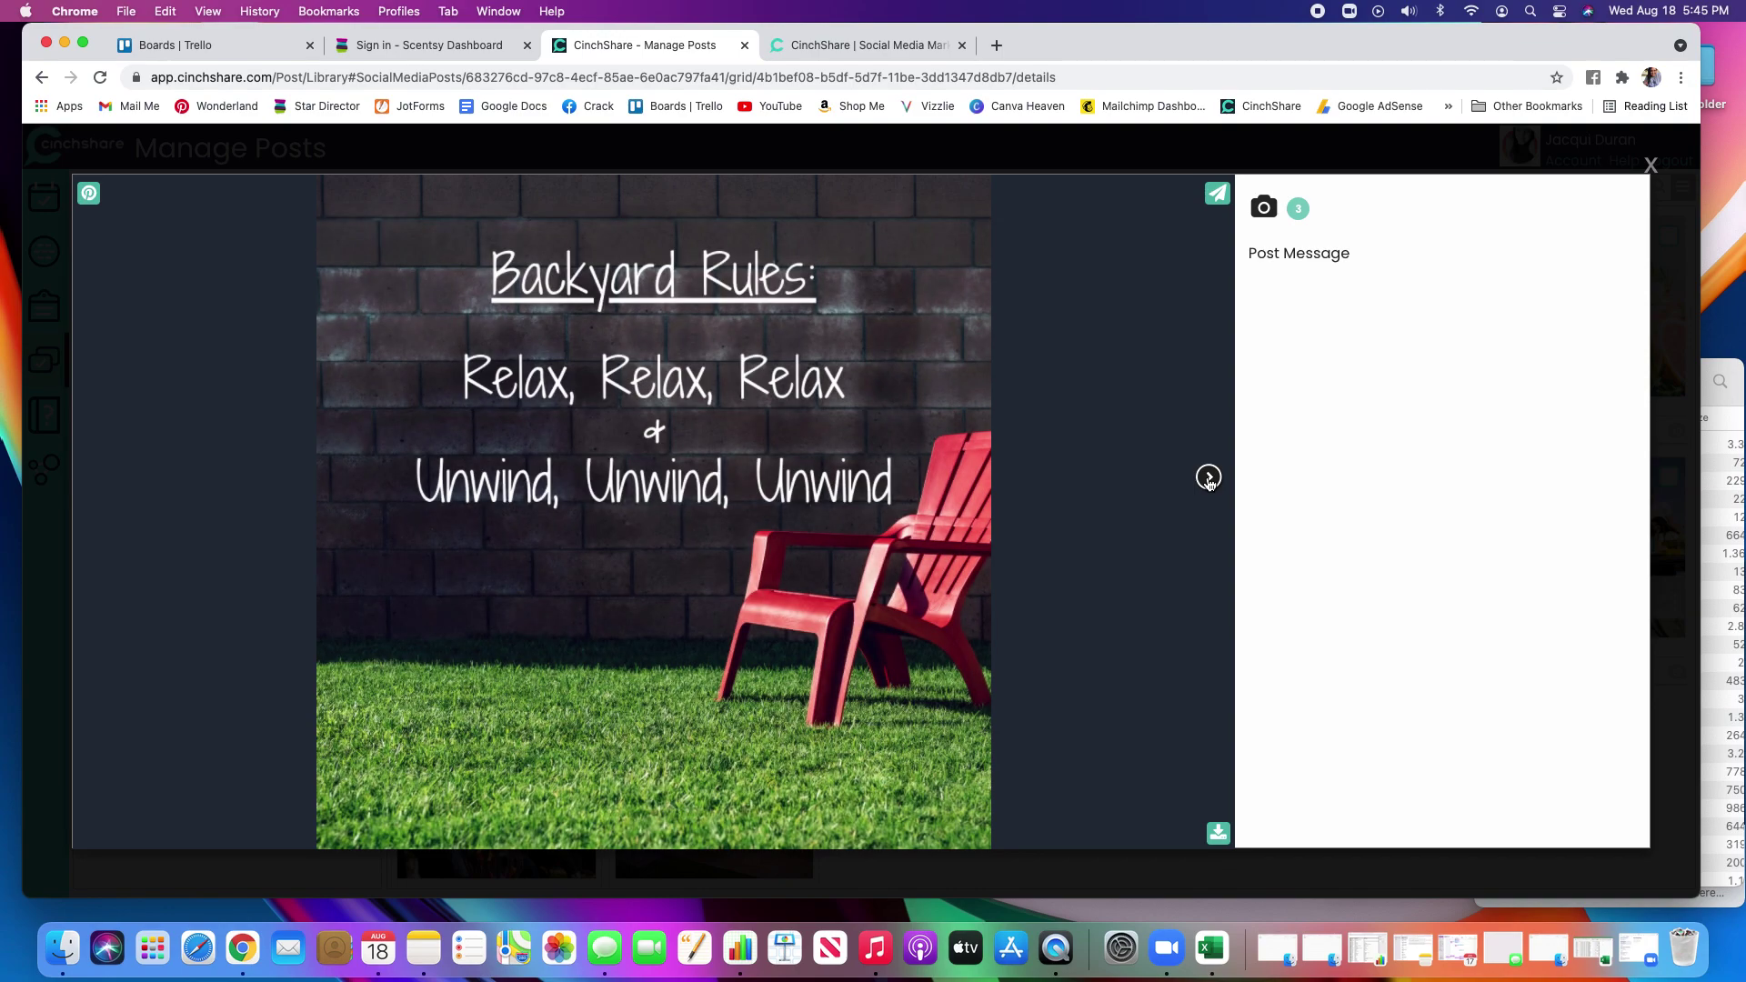
left_click(1209, 478)
left_click(1209, 478)
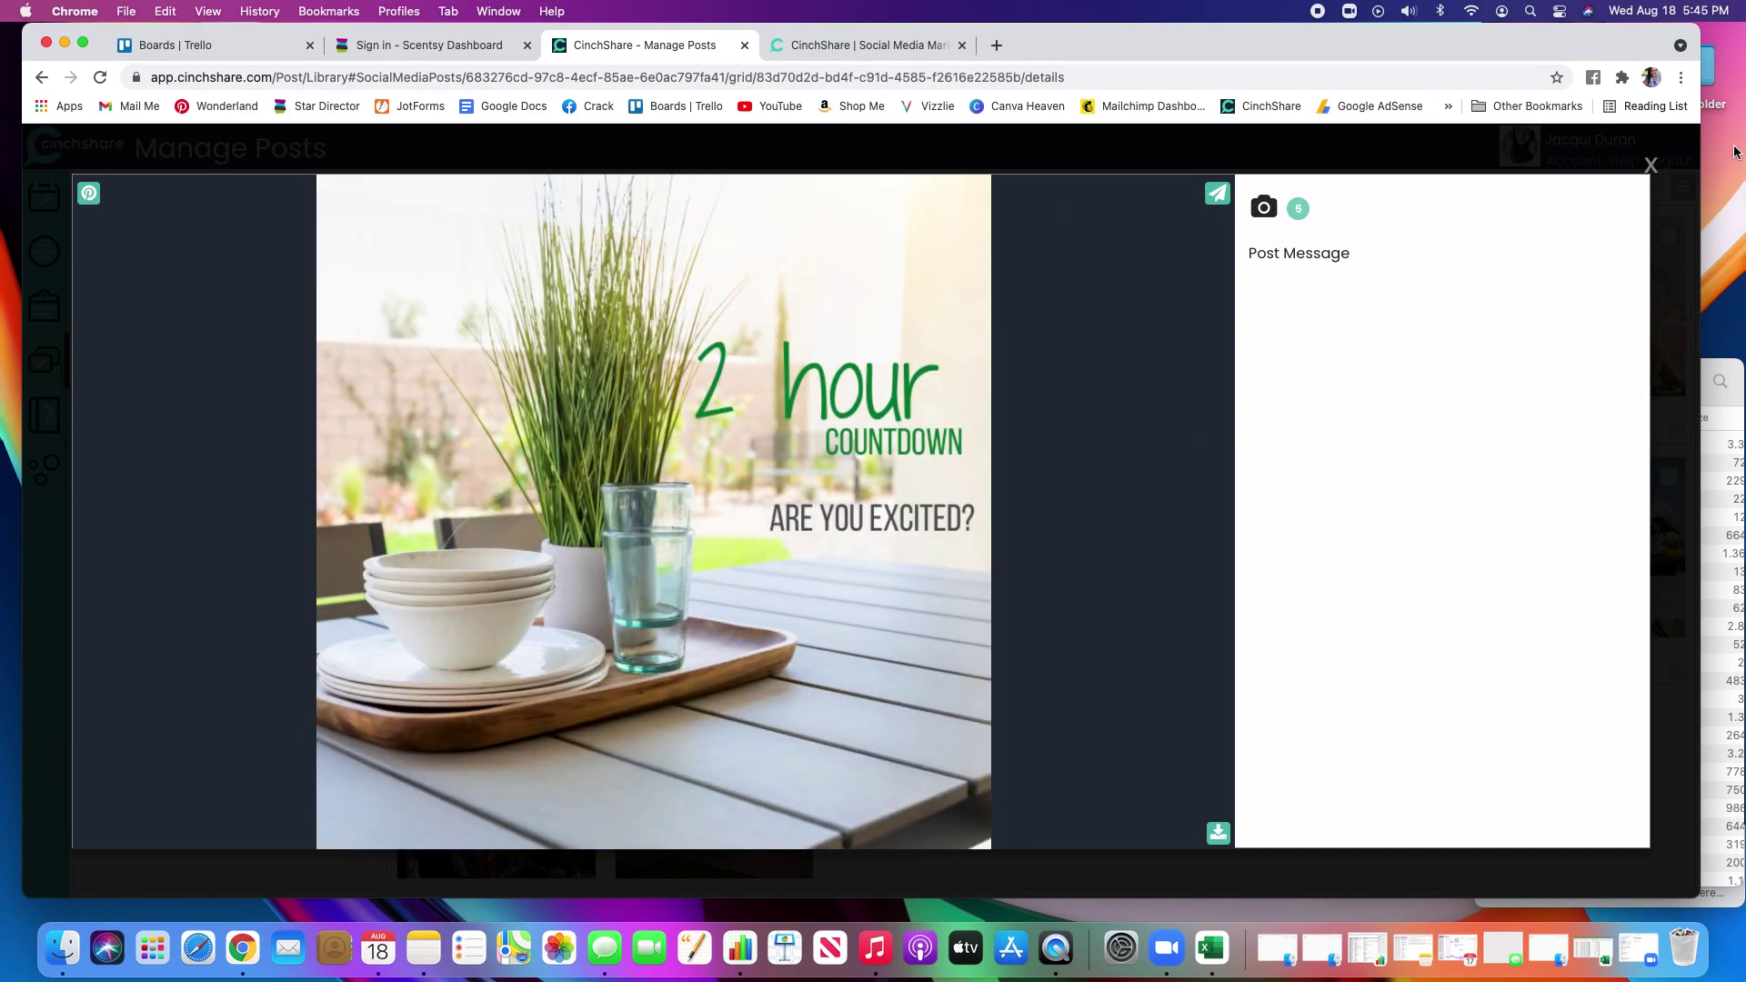
left_click(1651, 165)
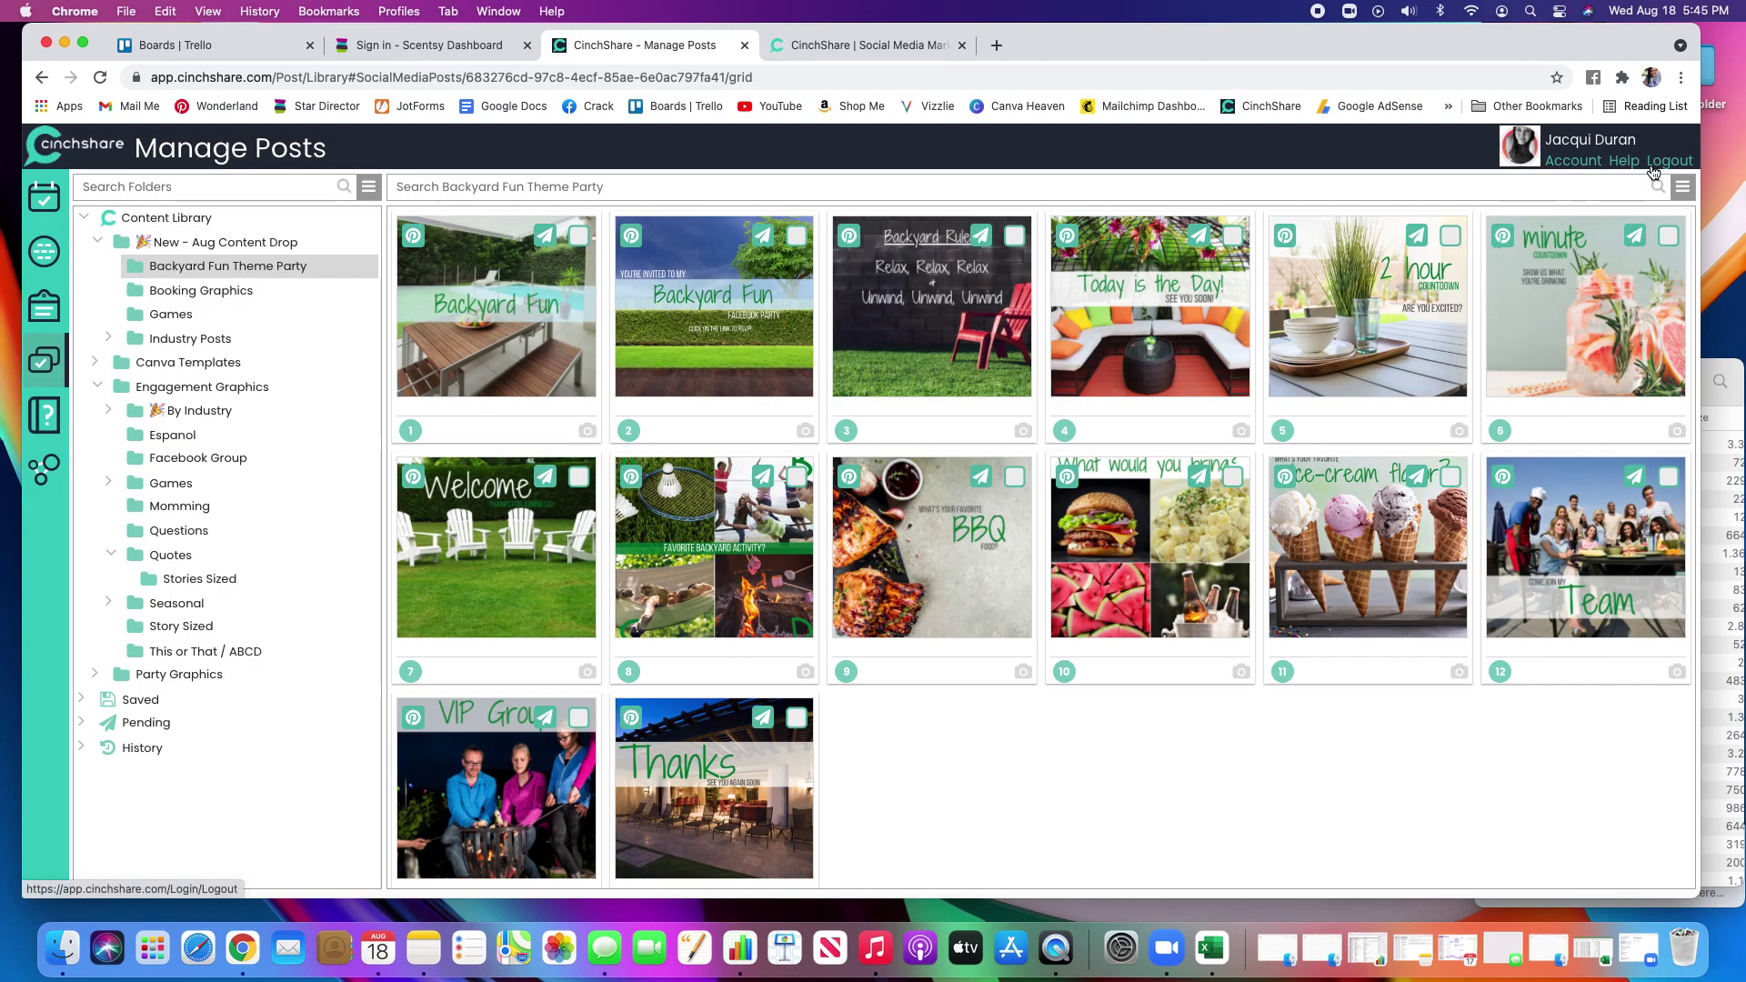
Step: View the Booking Graphics folder and the Engagement Posts inside Canva Templates
left_click(178, 300)
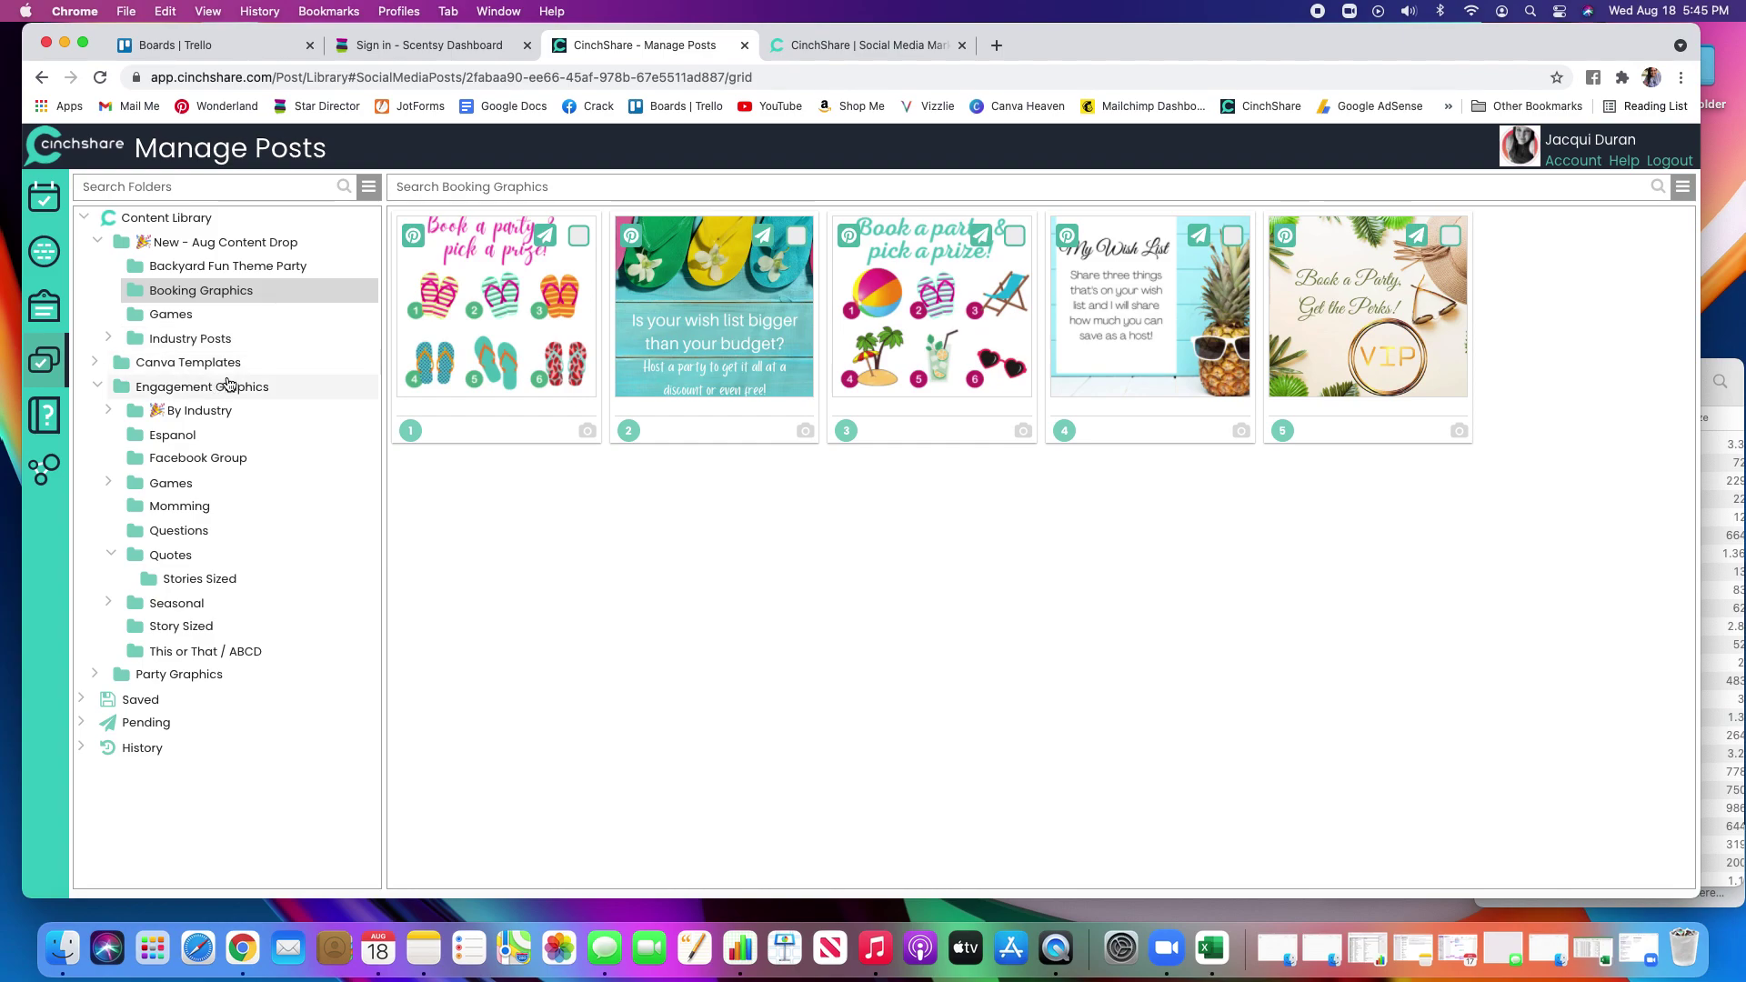
left_click(143, 365)
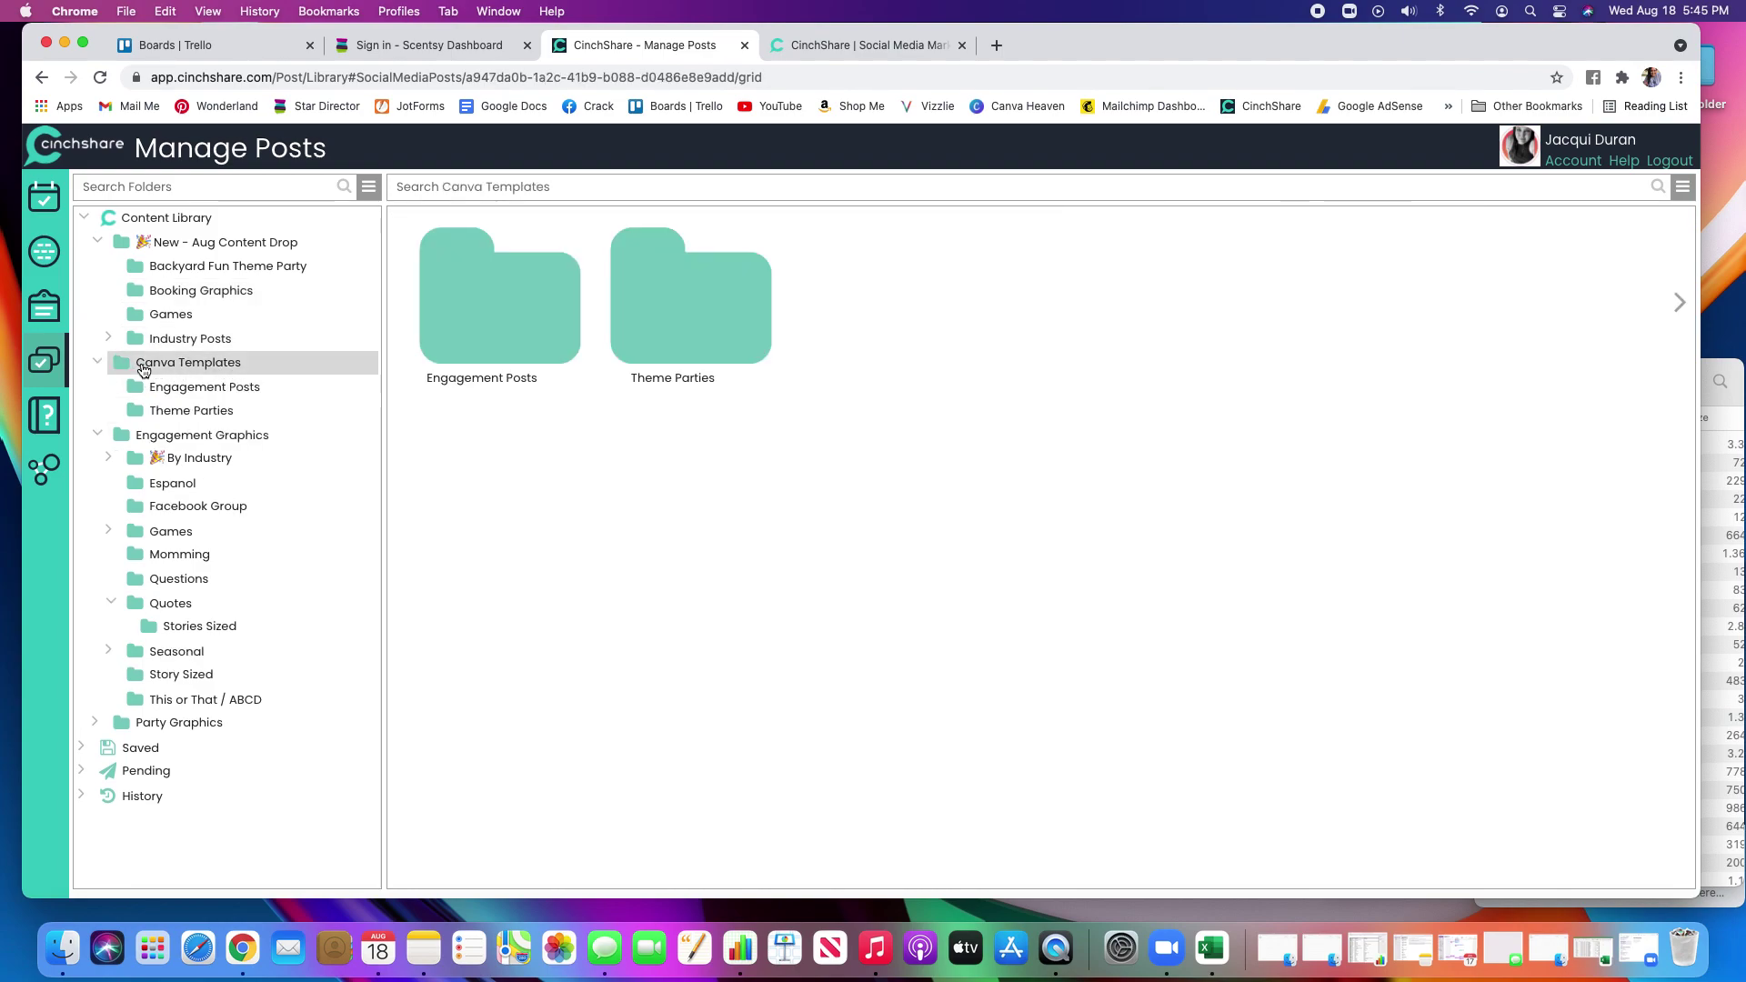
left_click(156, 391)
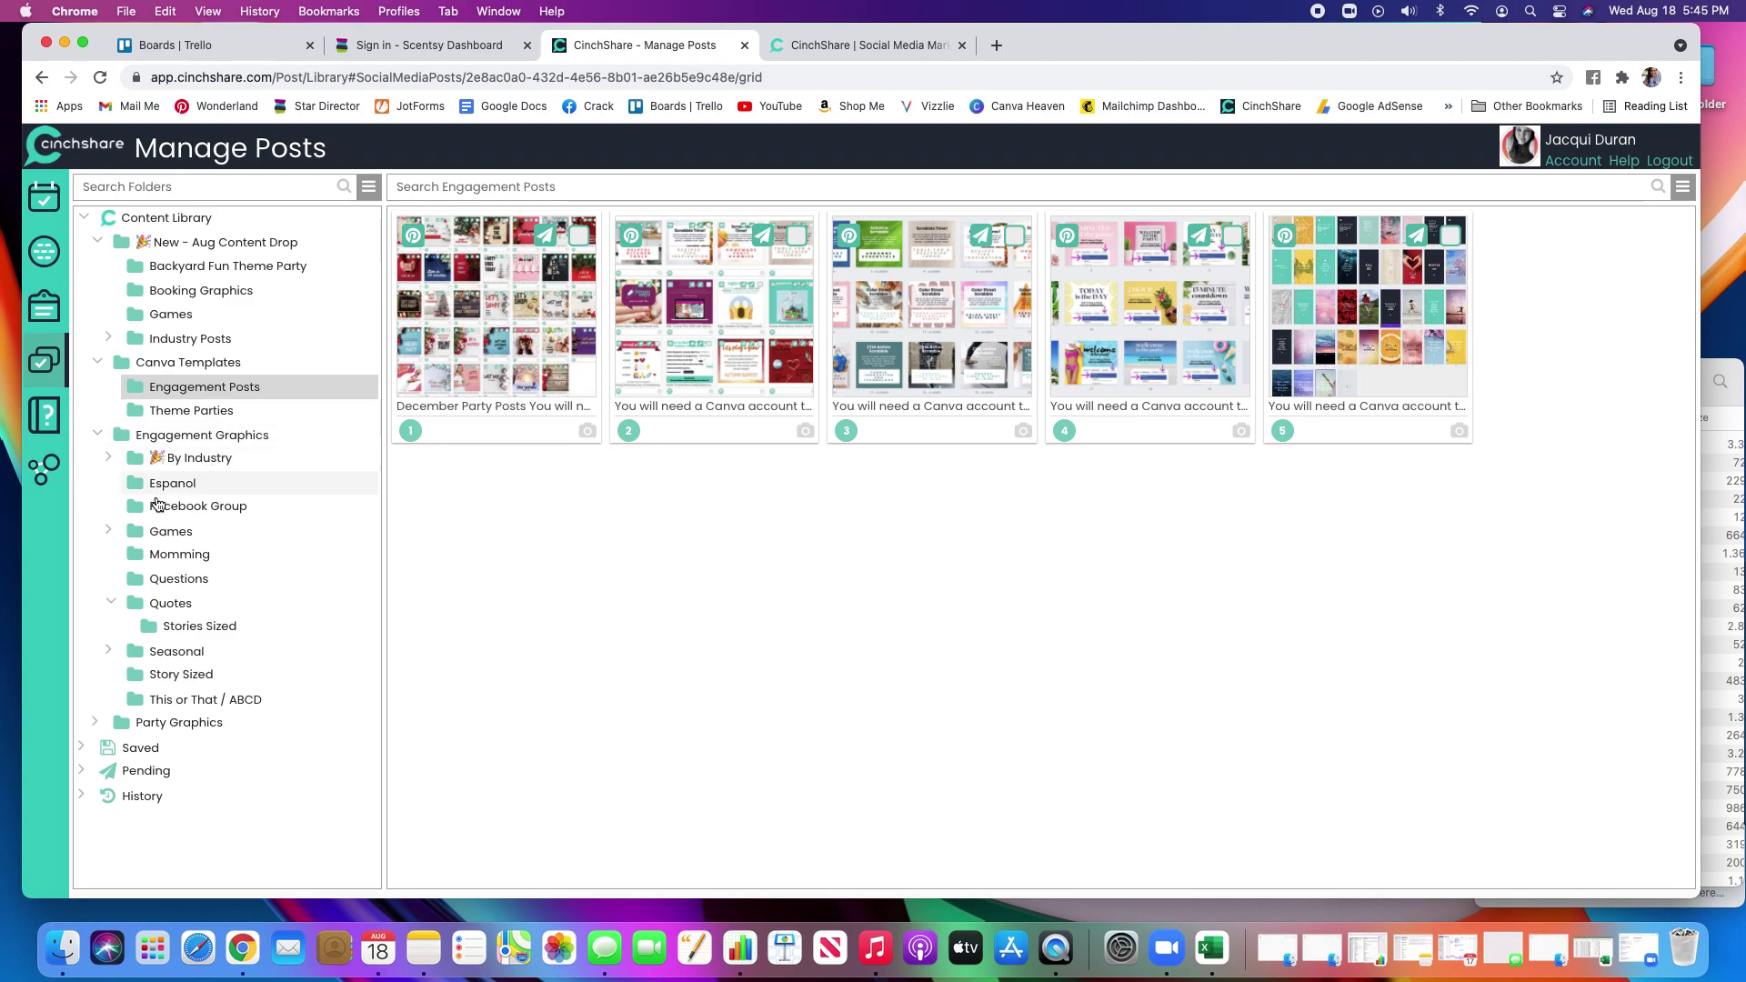
Step: Browse the Stop the GIF graphics in the Games folder of Engagement Graphics
left_click(134, 535)
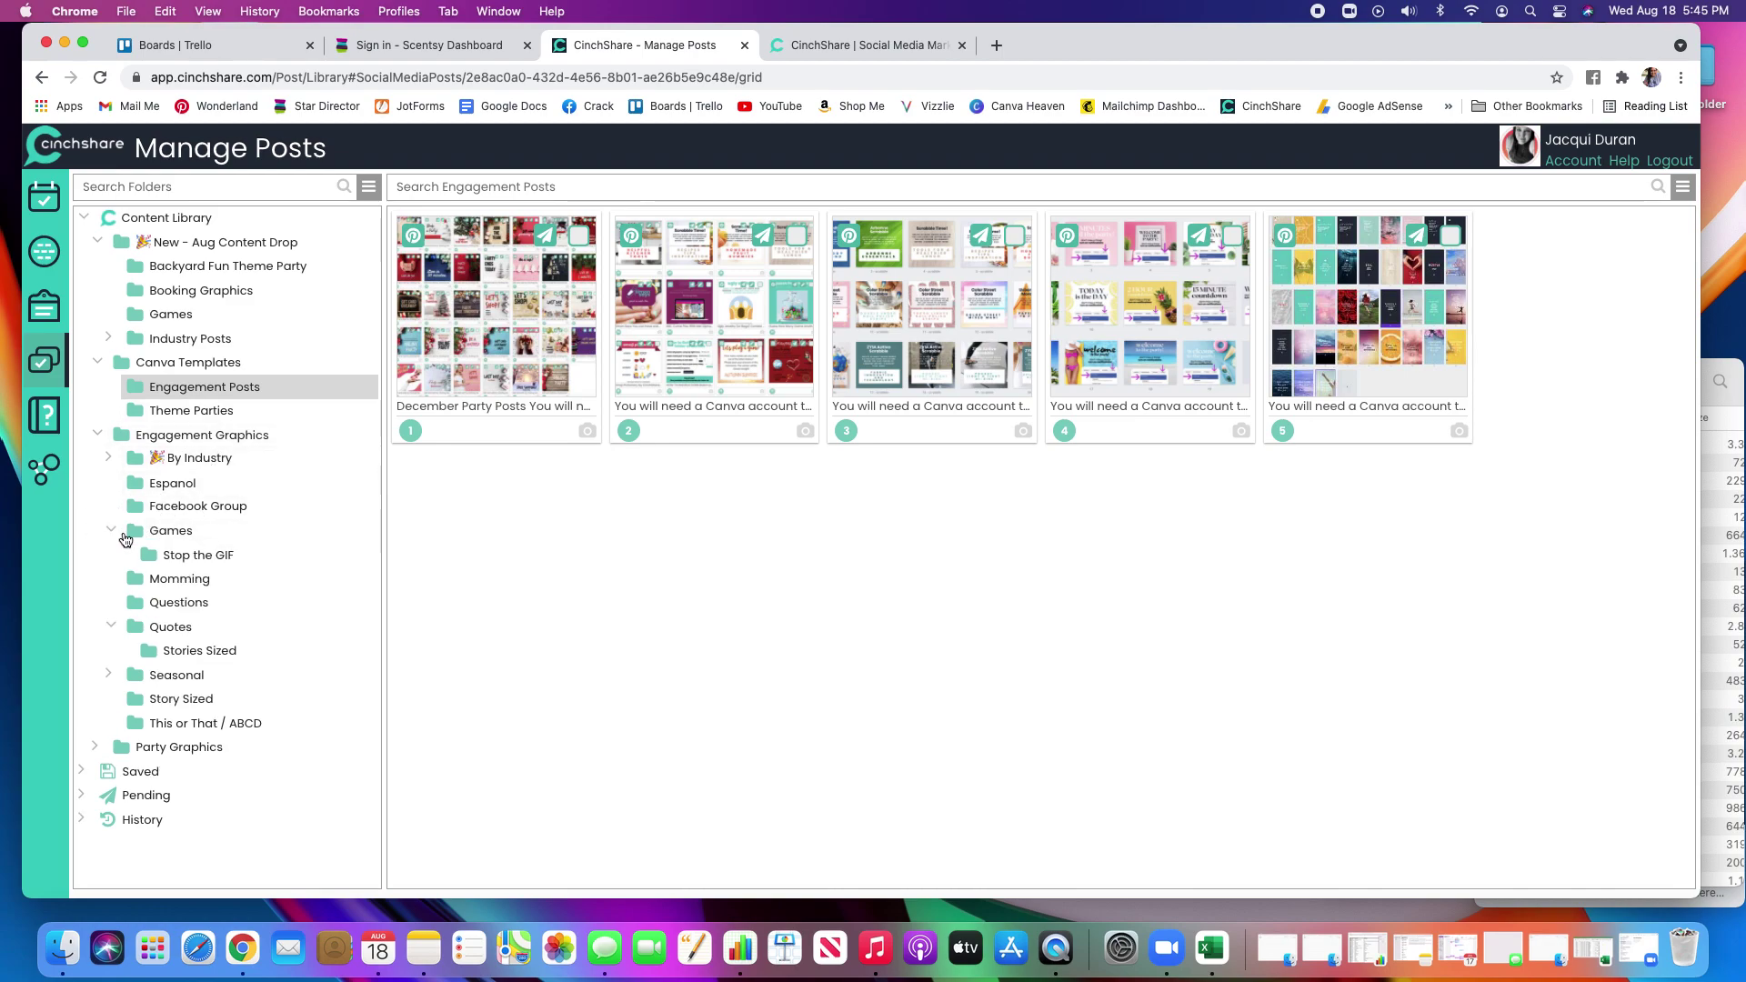
left_click(193, 556)
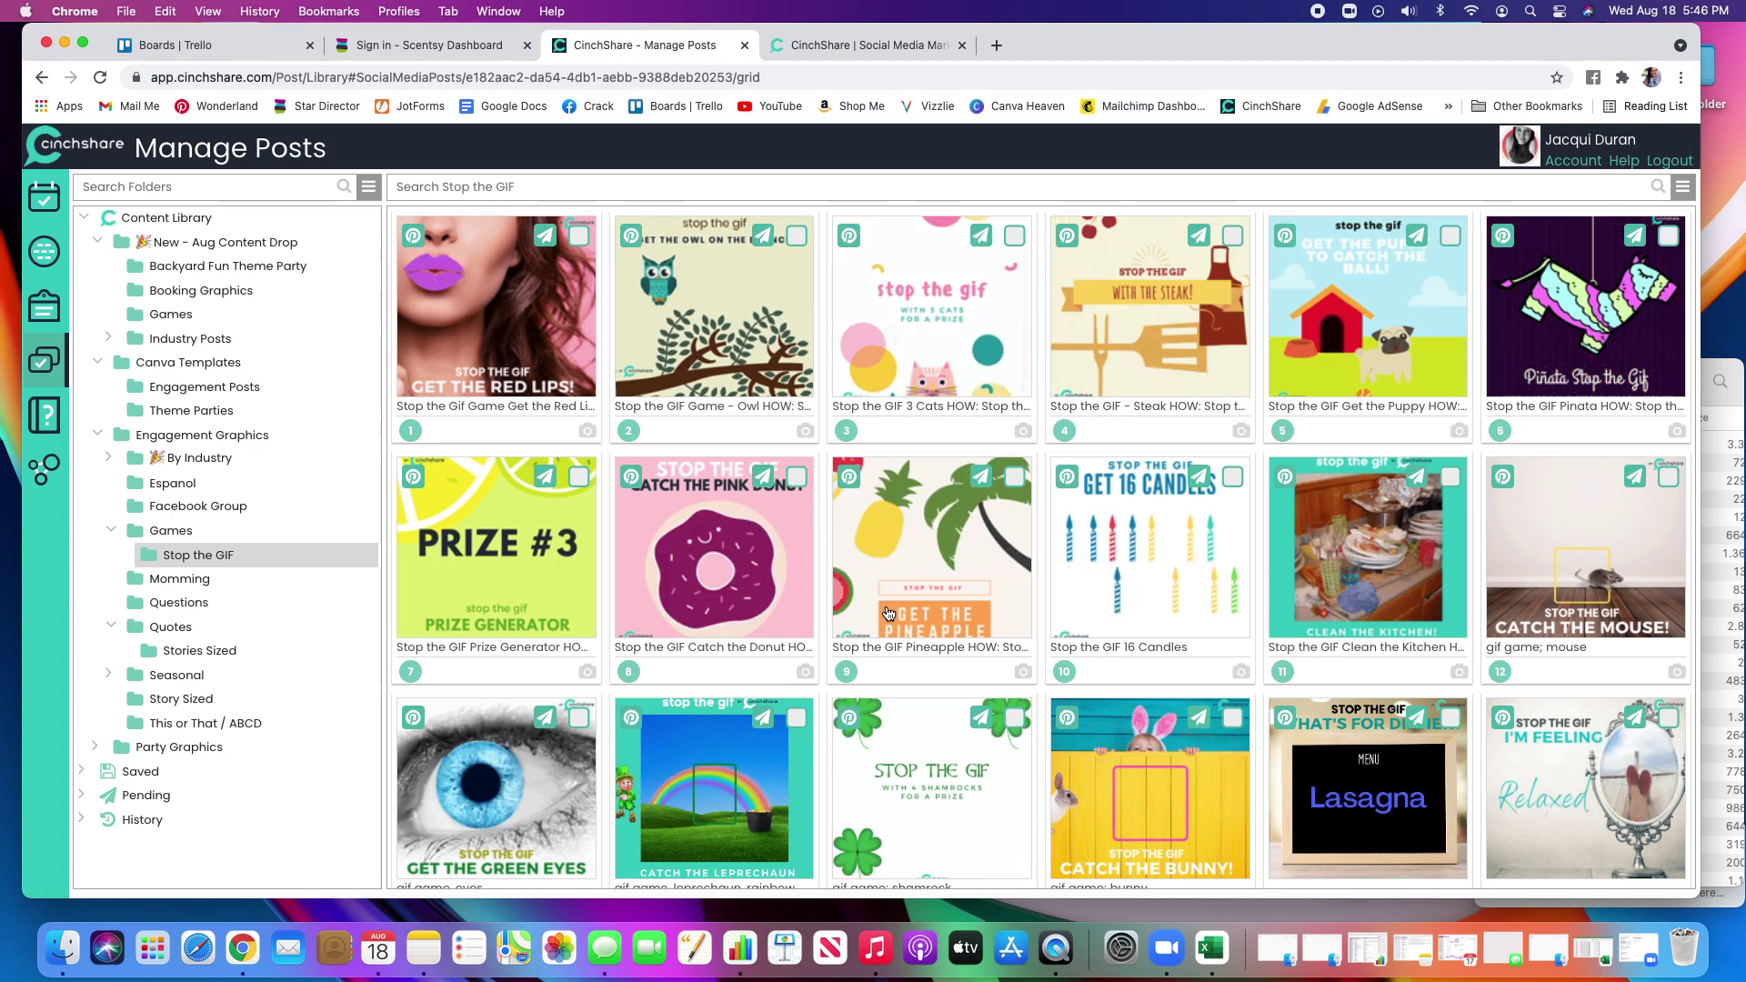
scroll(1143, 618, "down", 4)
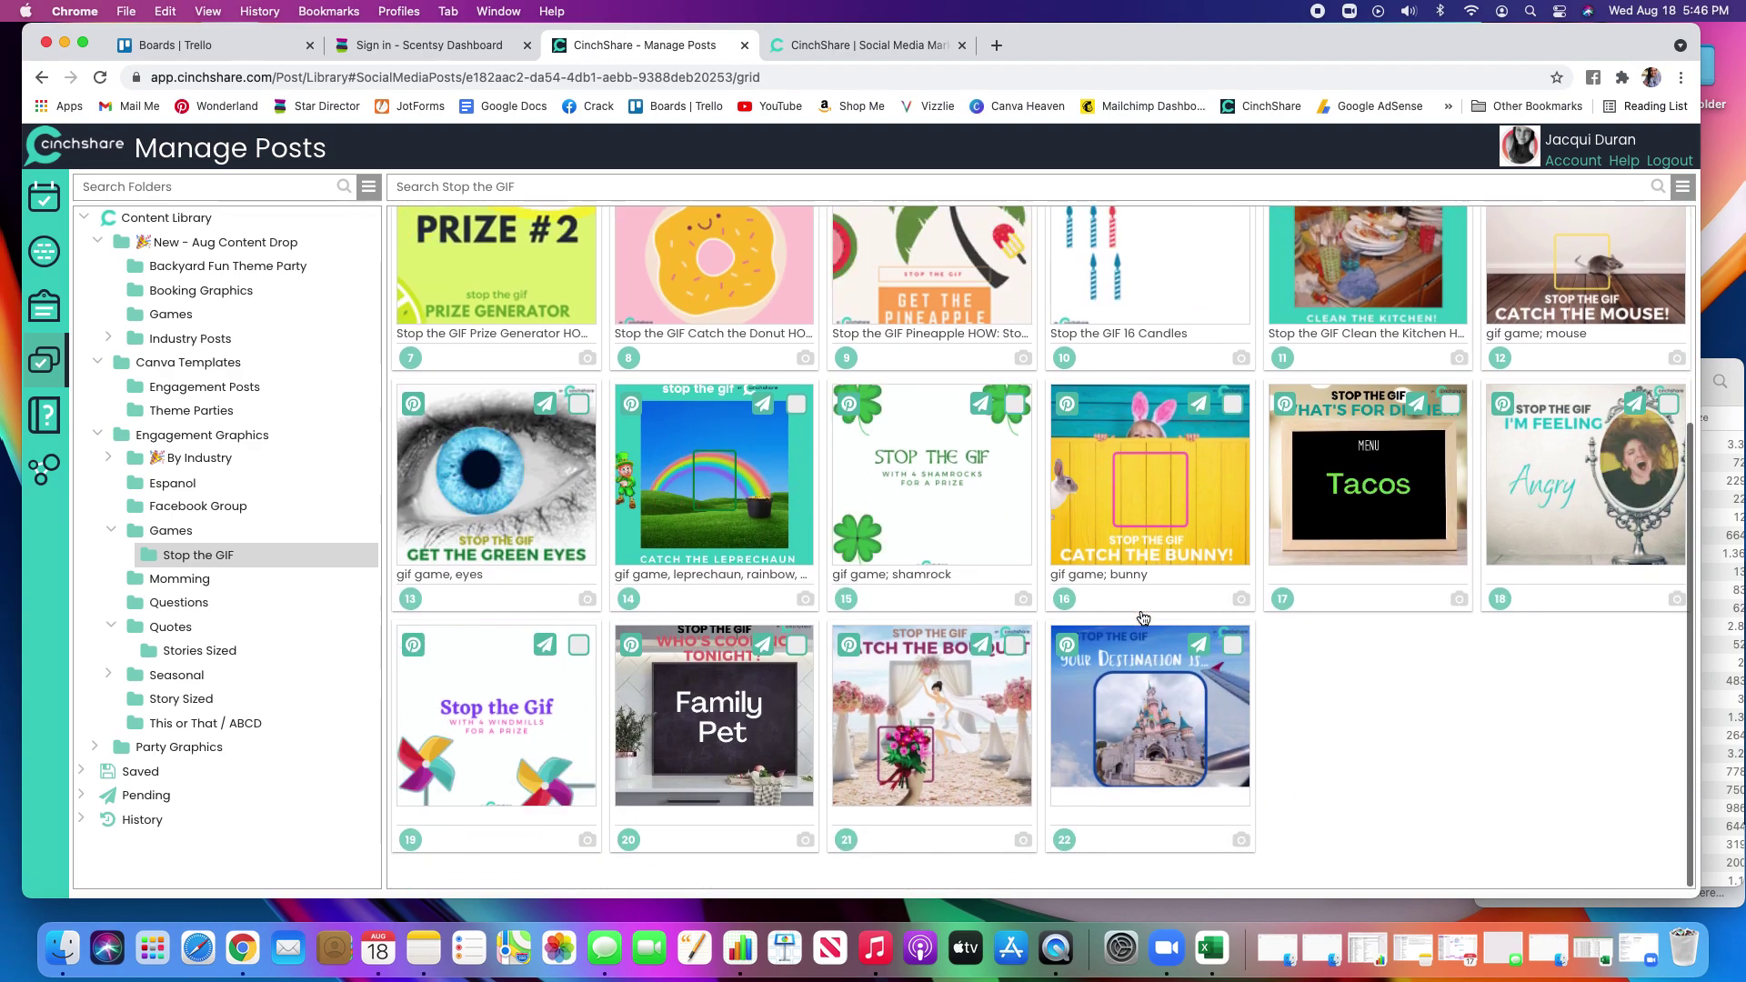
scroll(1143, 618, "up", 2)
scroll(1144, 617, "up", 2)
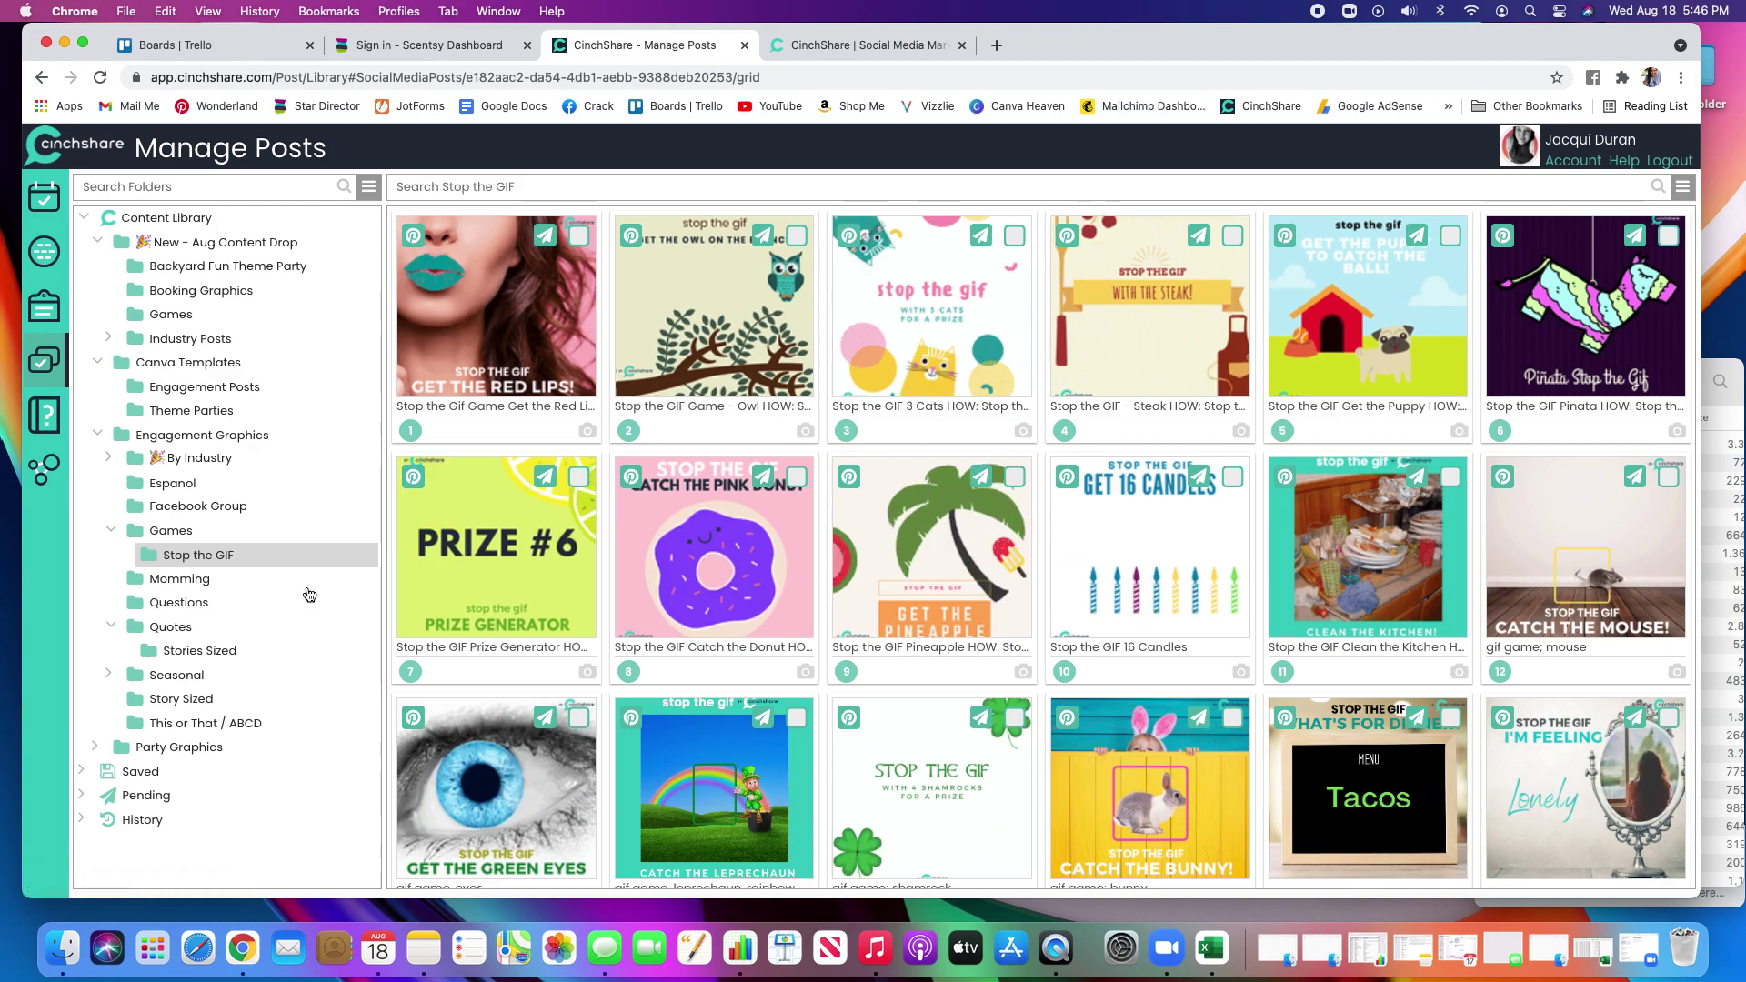
Step: Browse the Momming engagement graphics in the Content Library
left_click(199, 580)
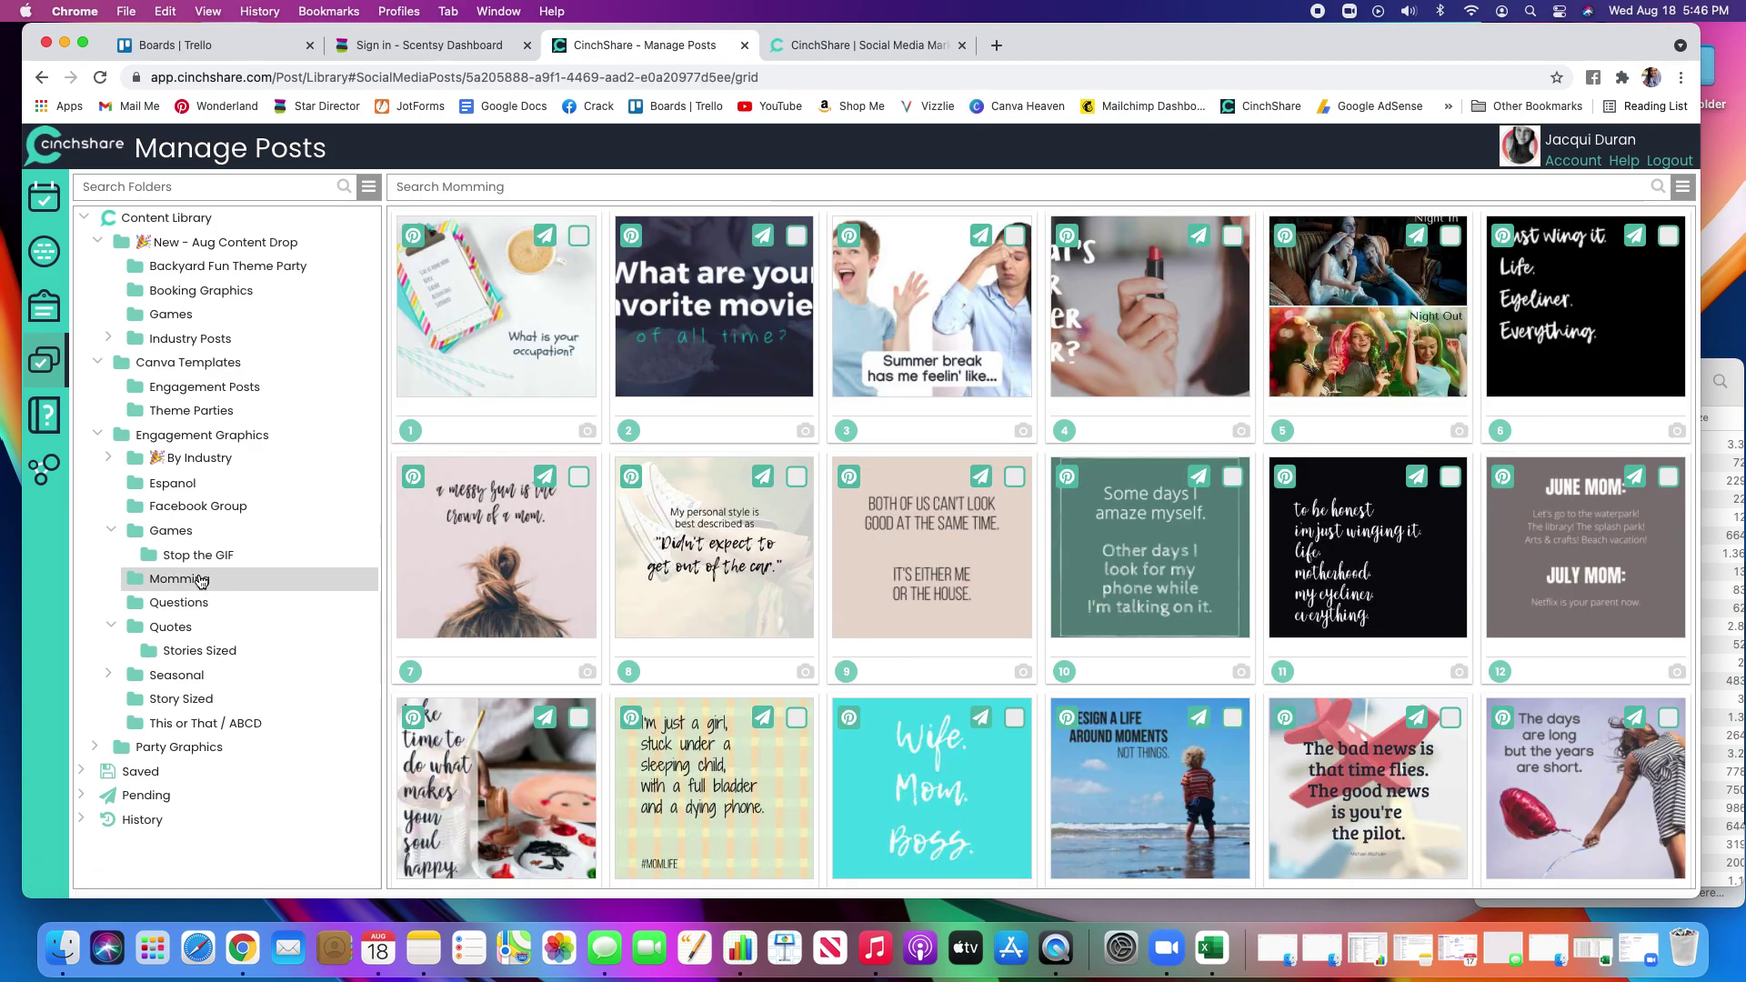
scroll(828, 614, "down", 20)
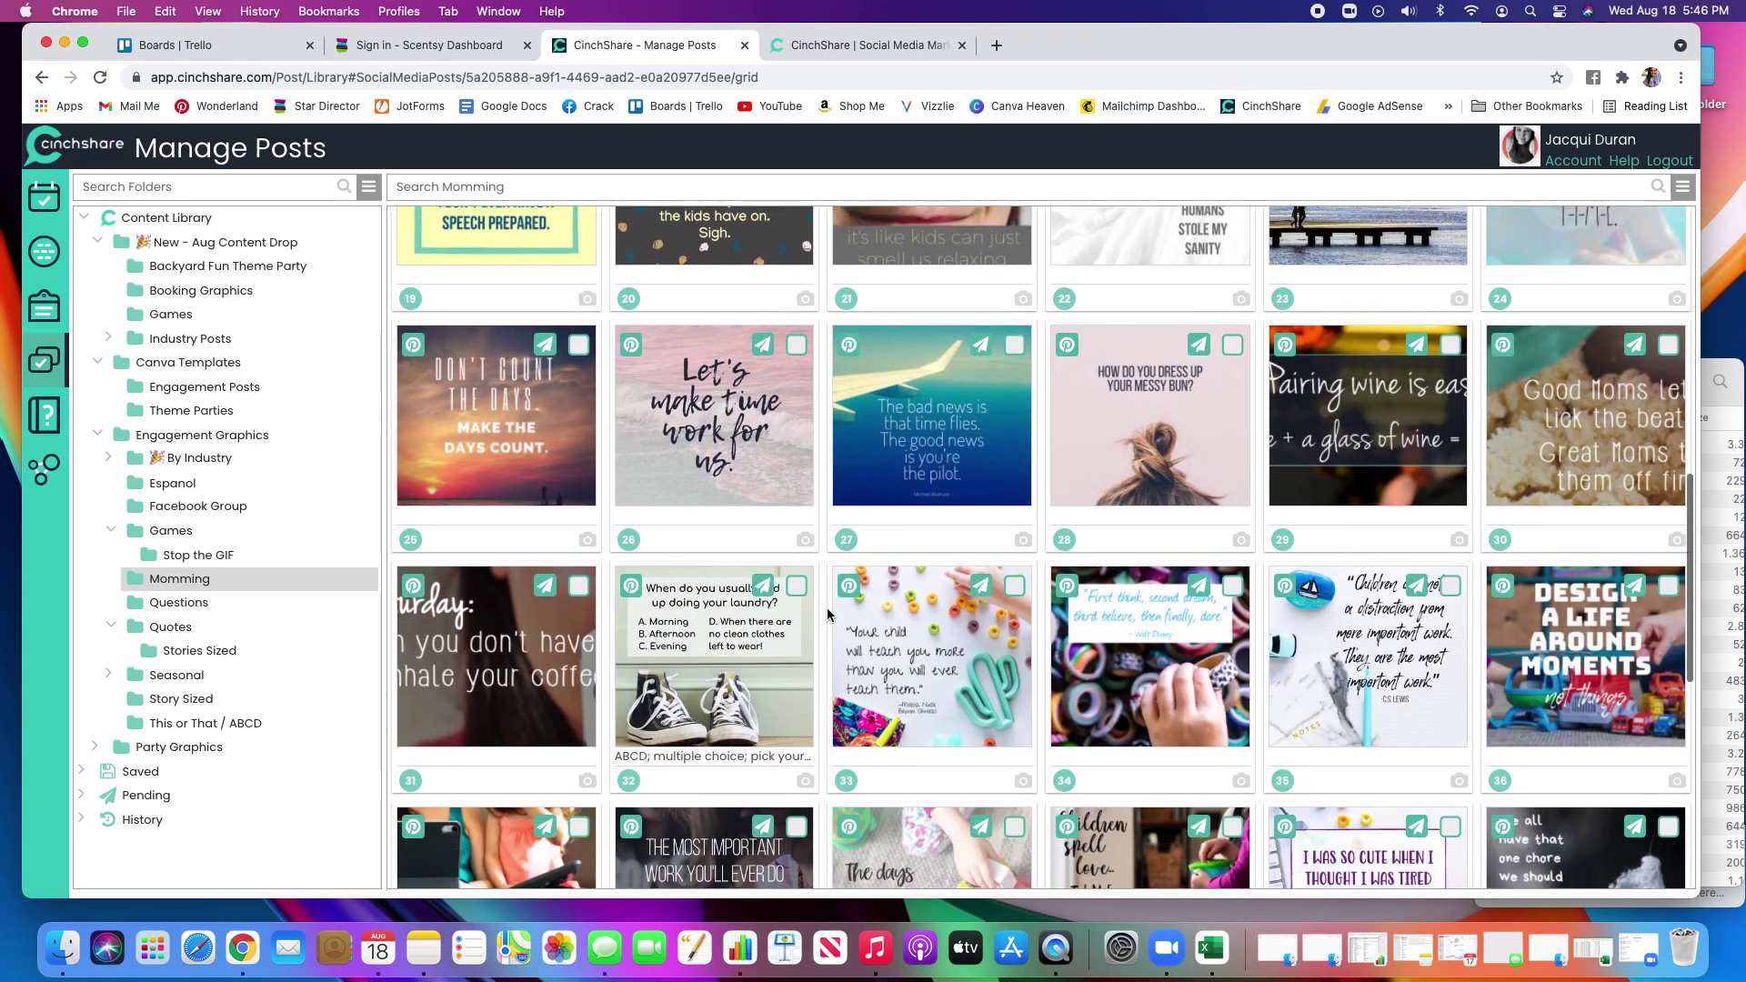
scroll(827, 607, "down", 15)
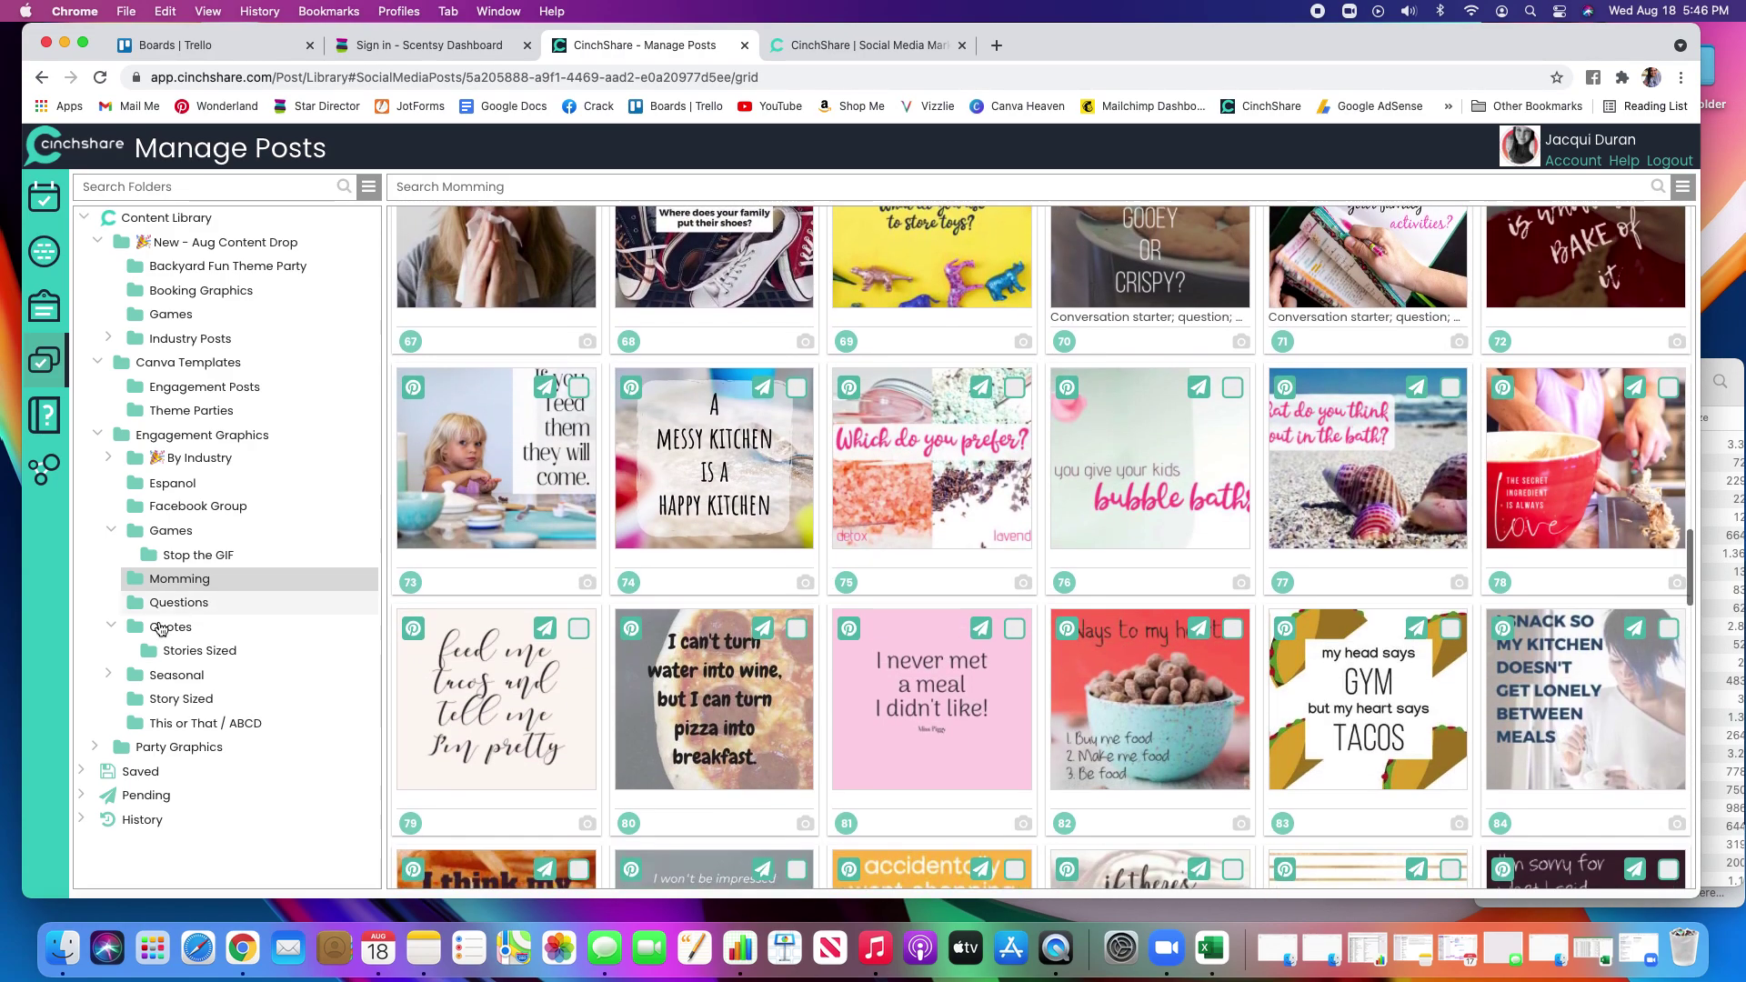
Step: Browse the Seasonal Autum & Winter graphics, previewing the "My favorite fall food is" graphic at full size
left_click(177, 675)
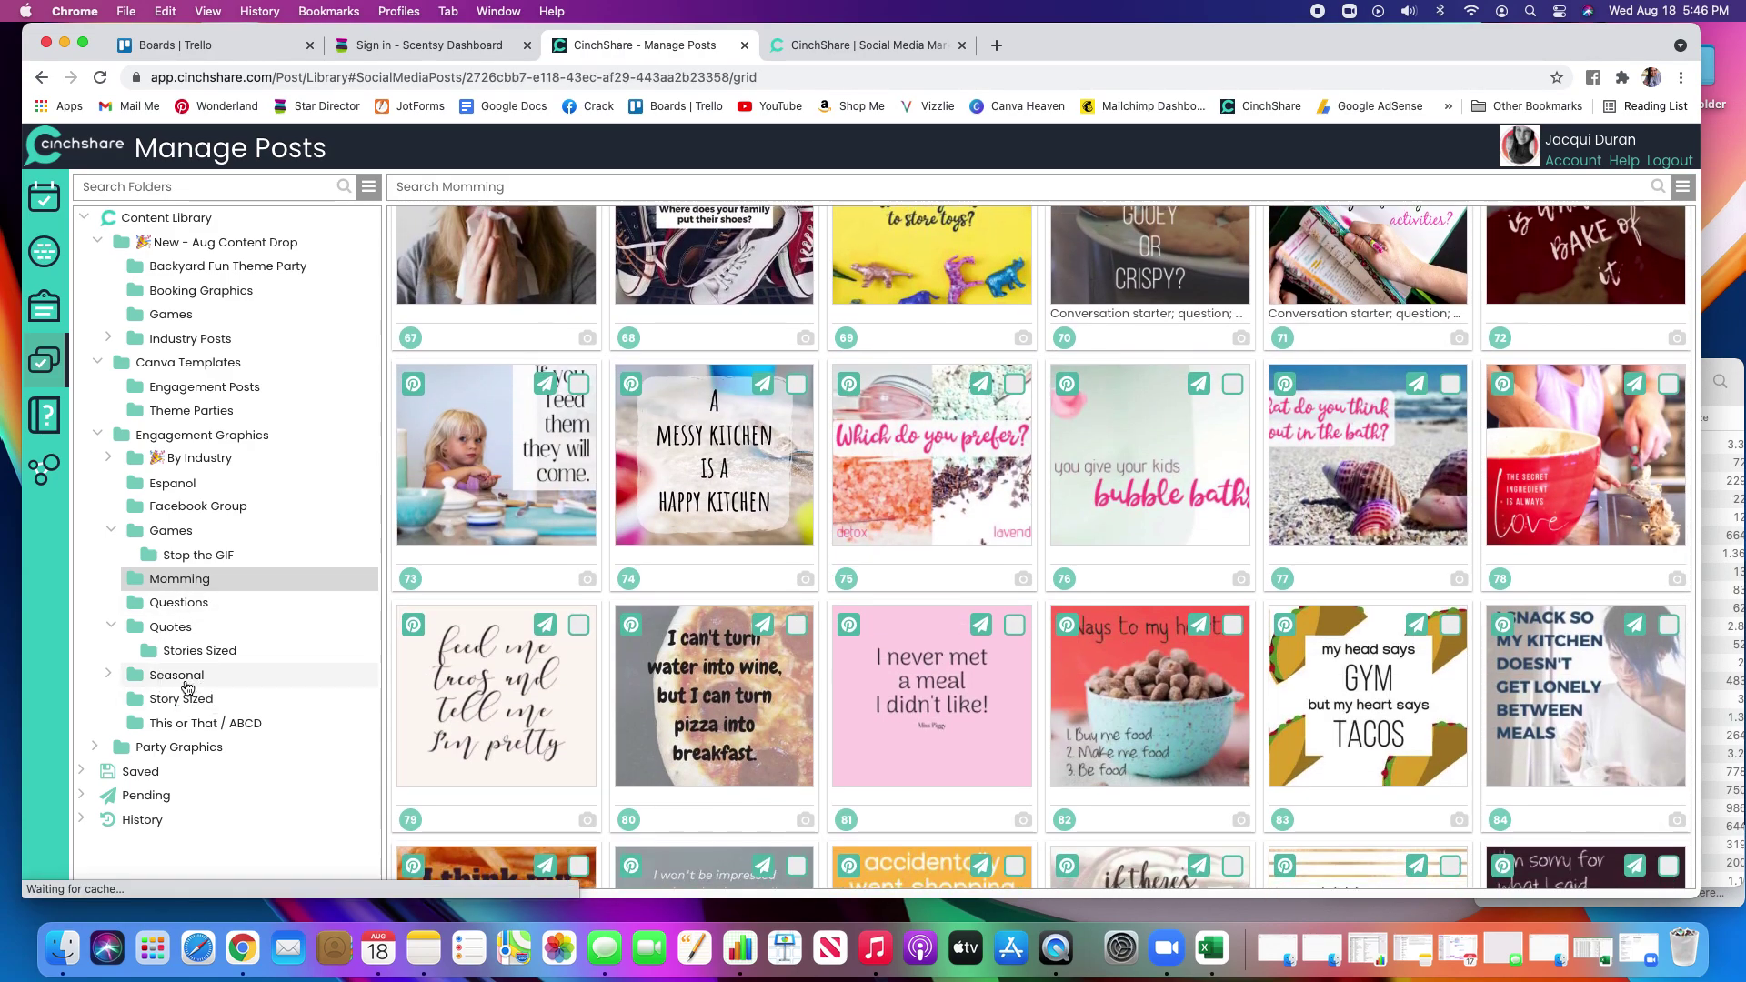
left_click(515, 317)
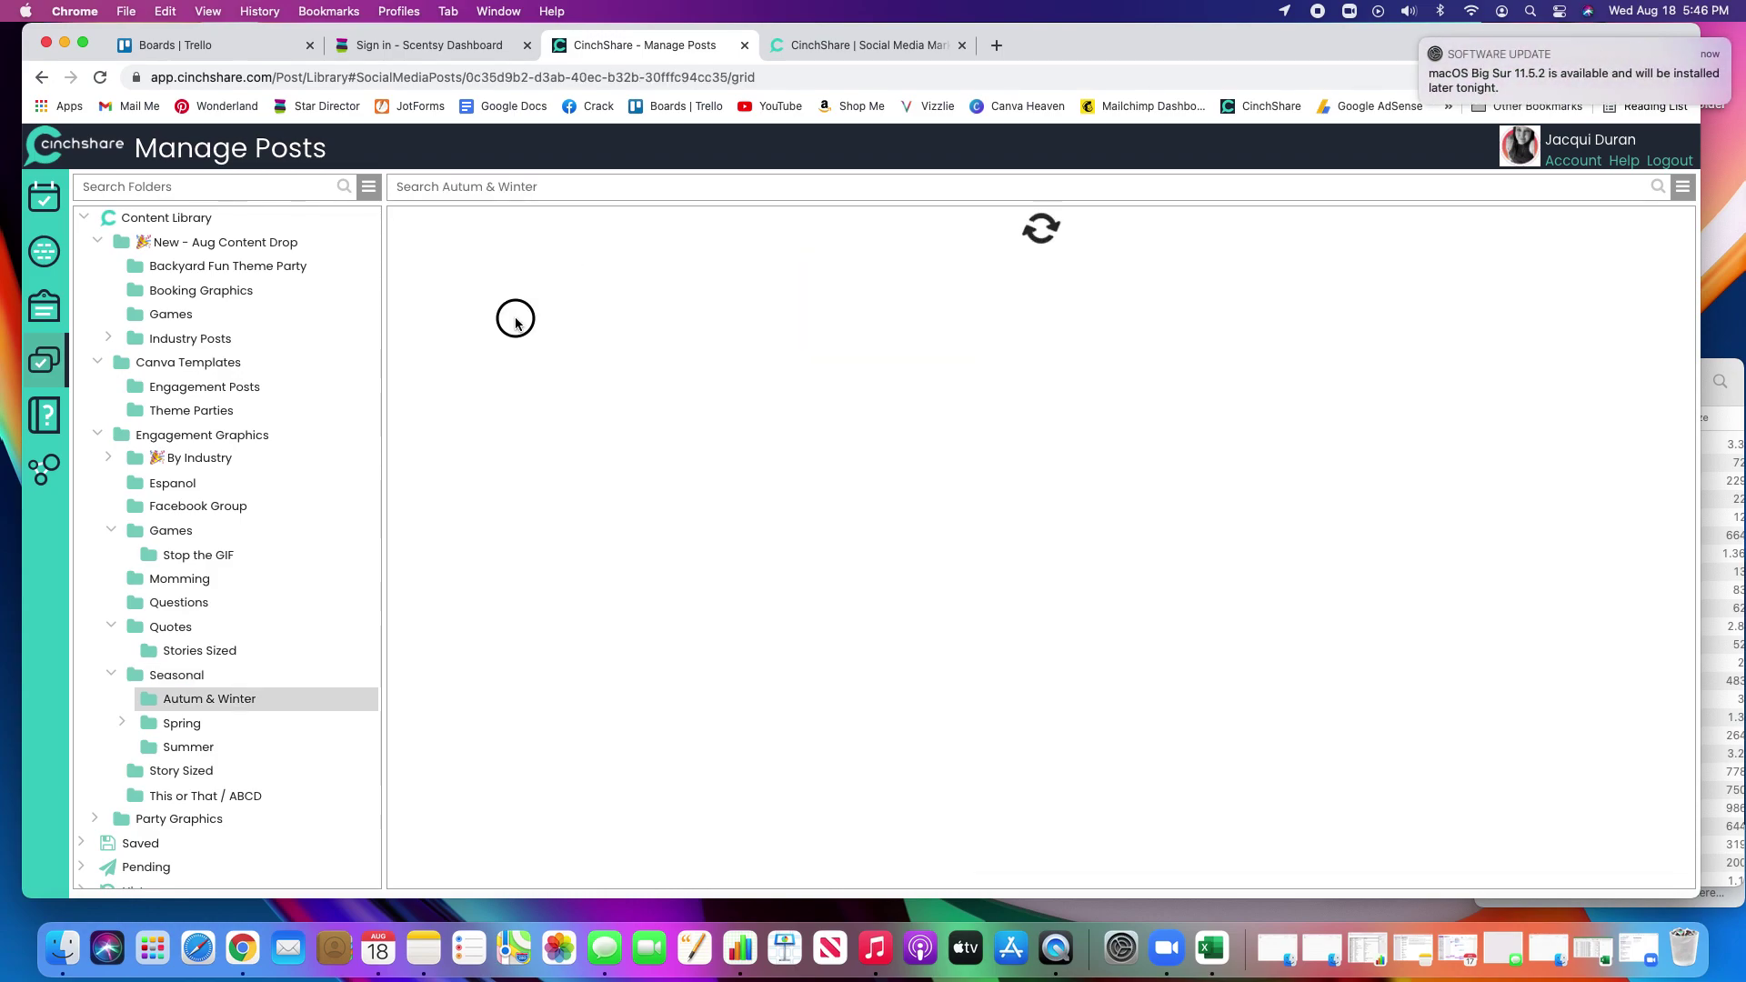
left_click(516, 323)
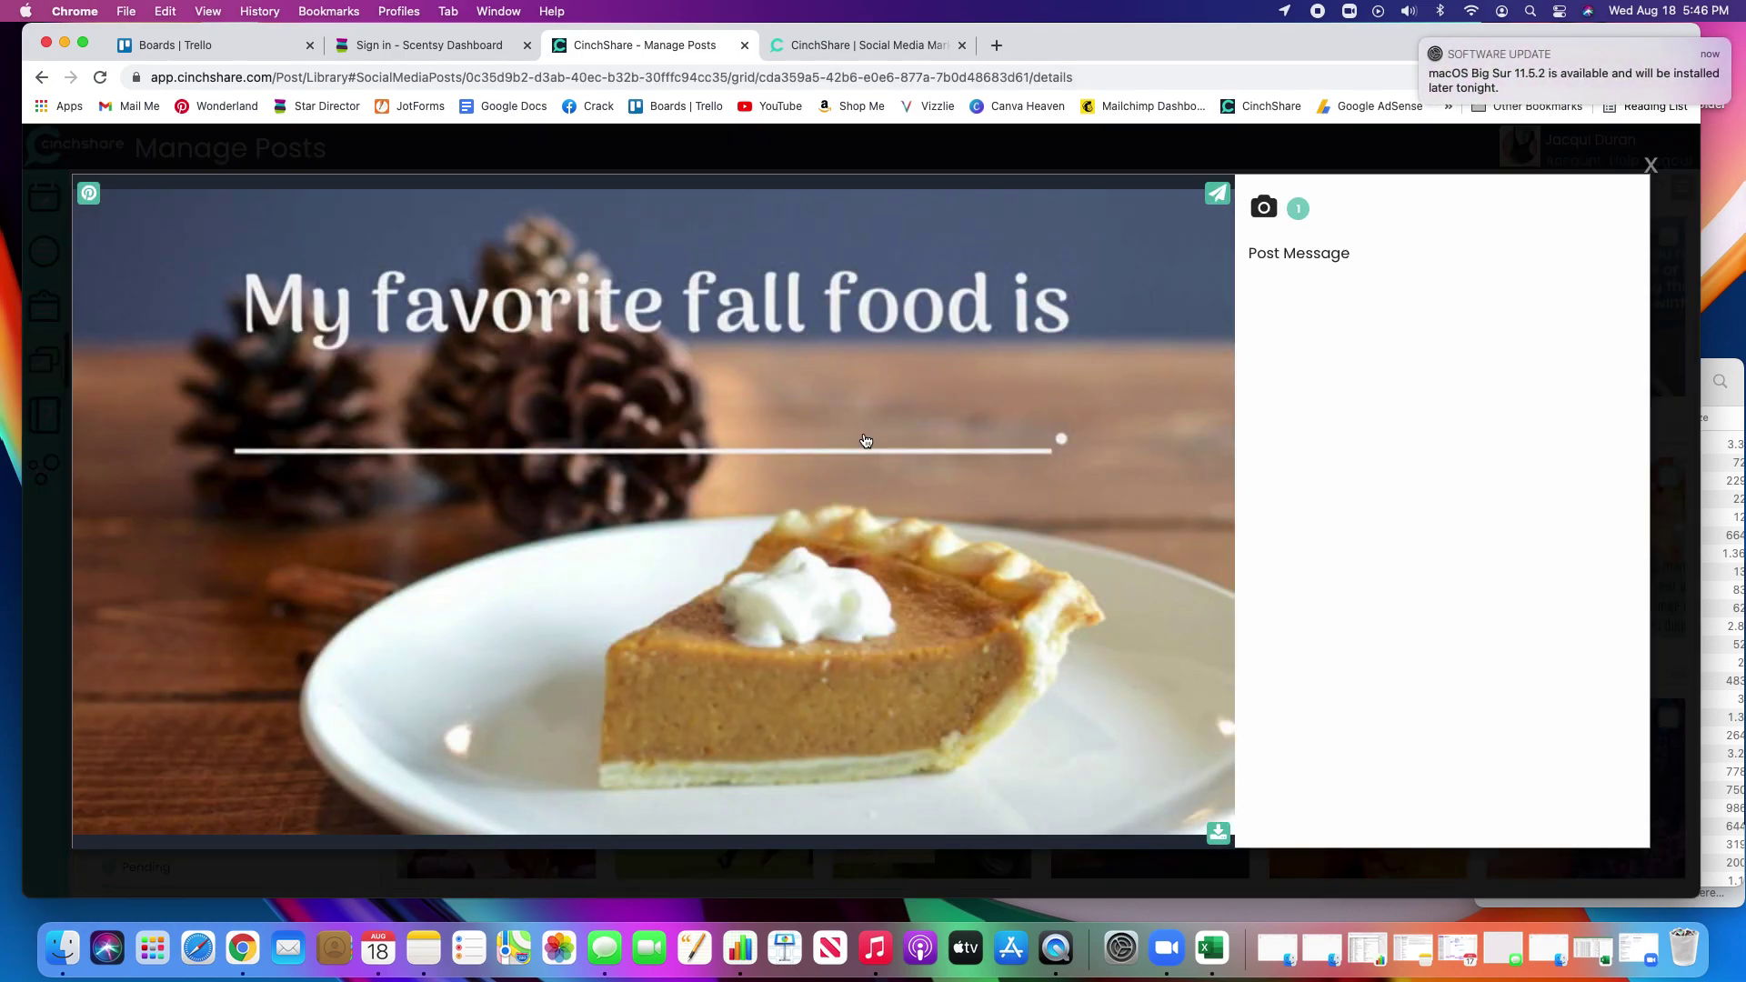
left_click(1421, 42)
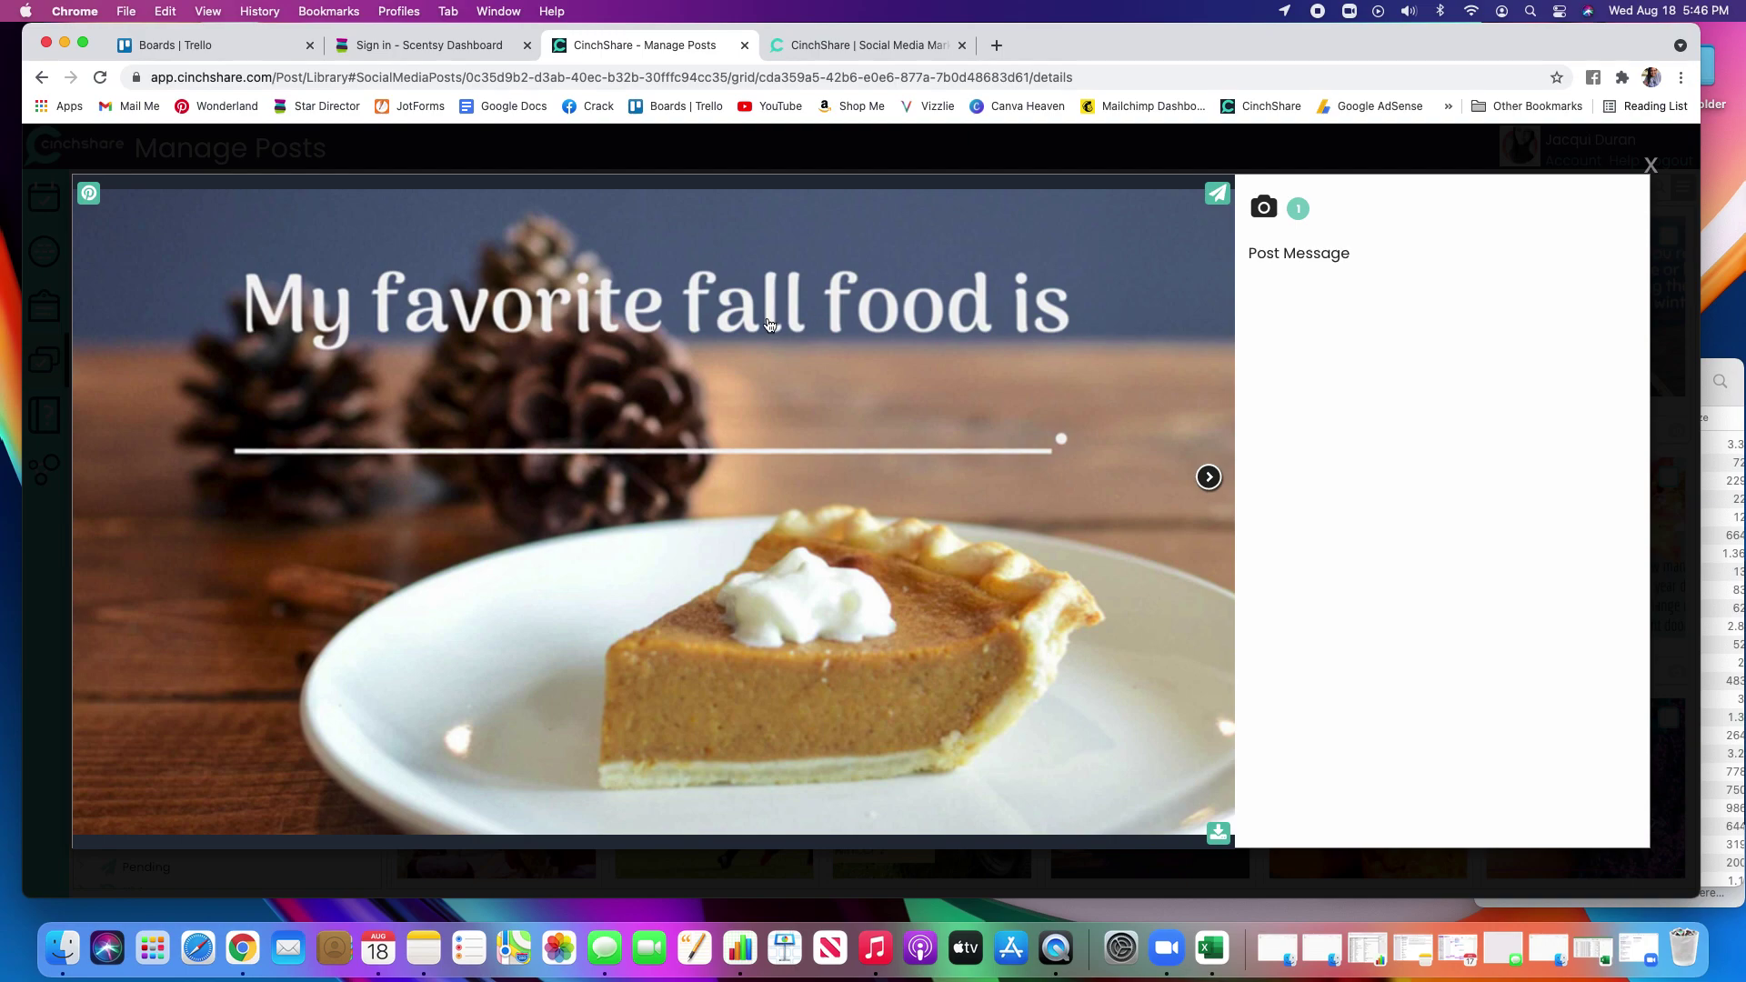
left_click(1651, 166)
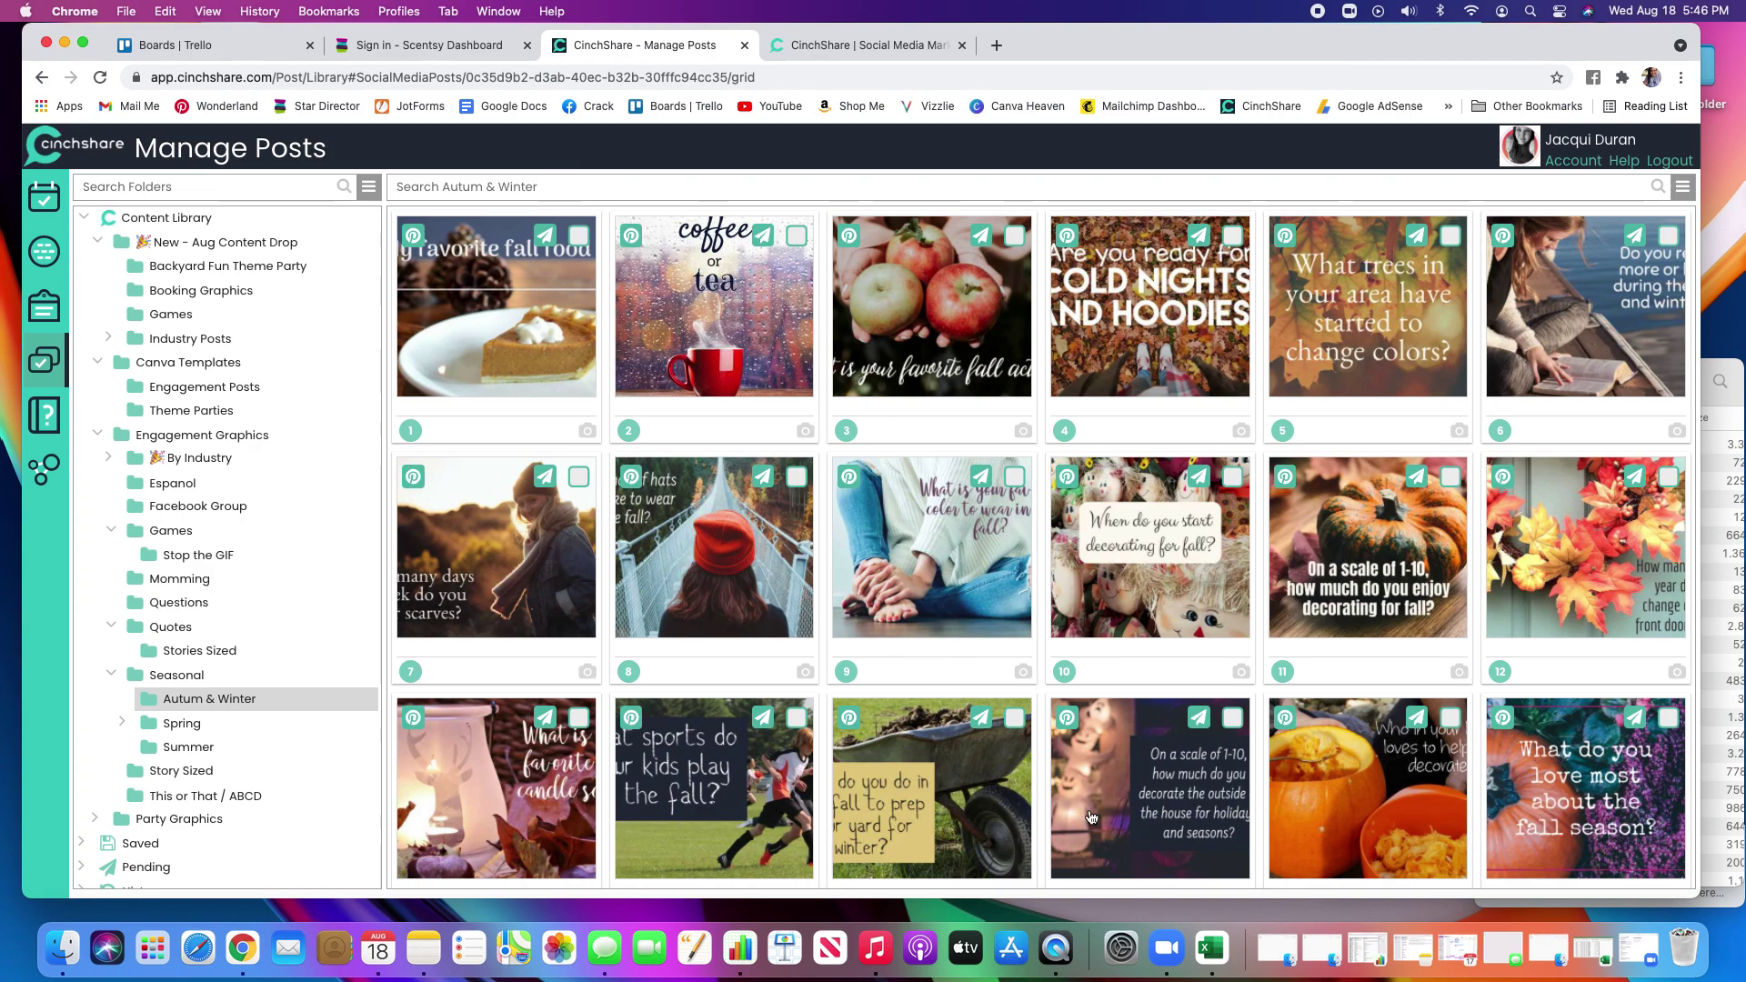
scroll(1075, 802, "down", 5)
scroll(1075, 802, "down", 15)
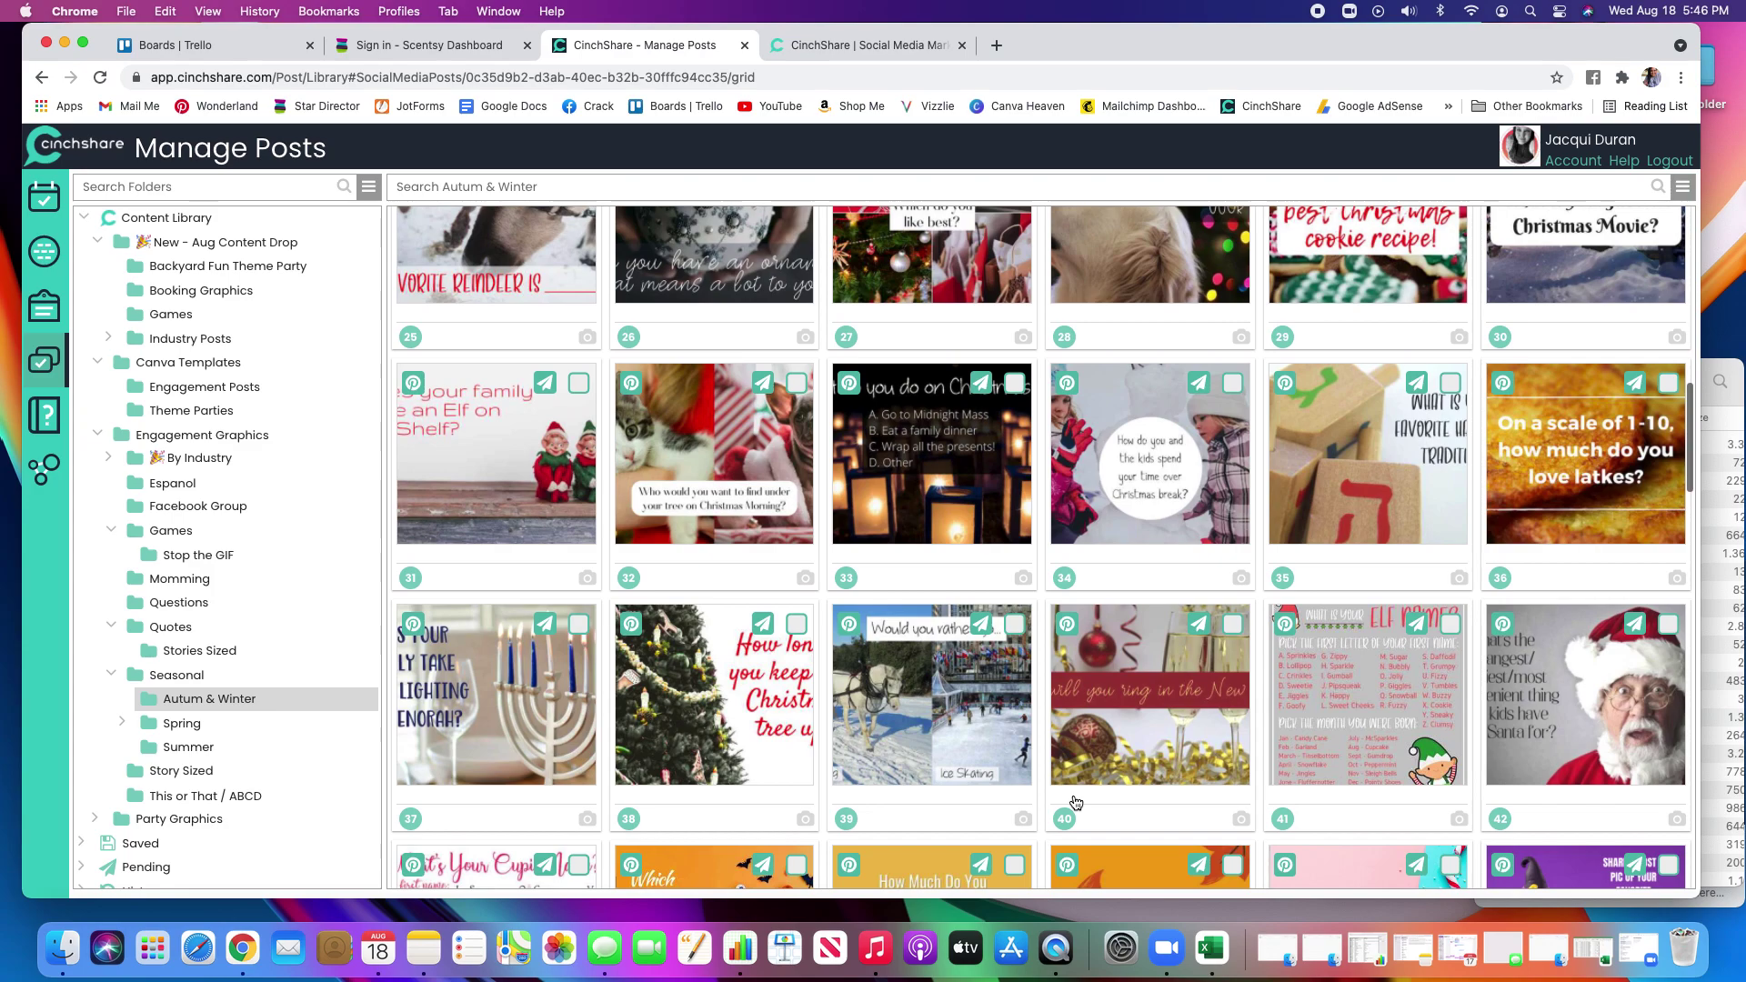
scroll(1075, 802, "down", 2)
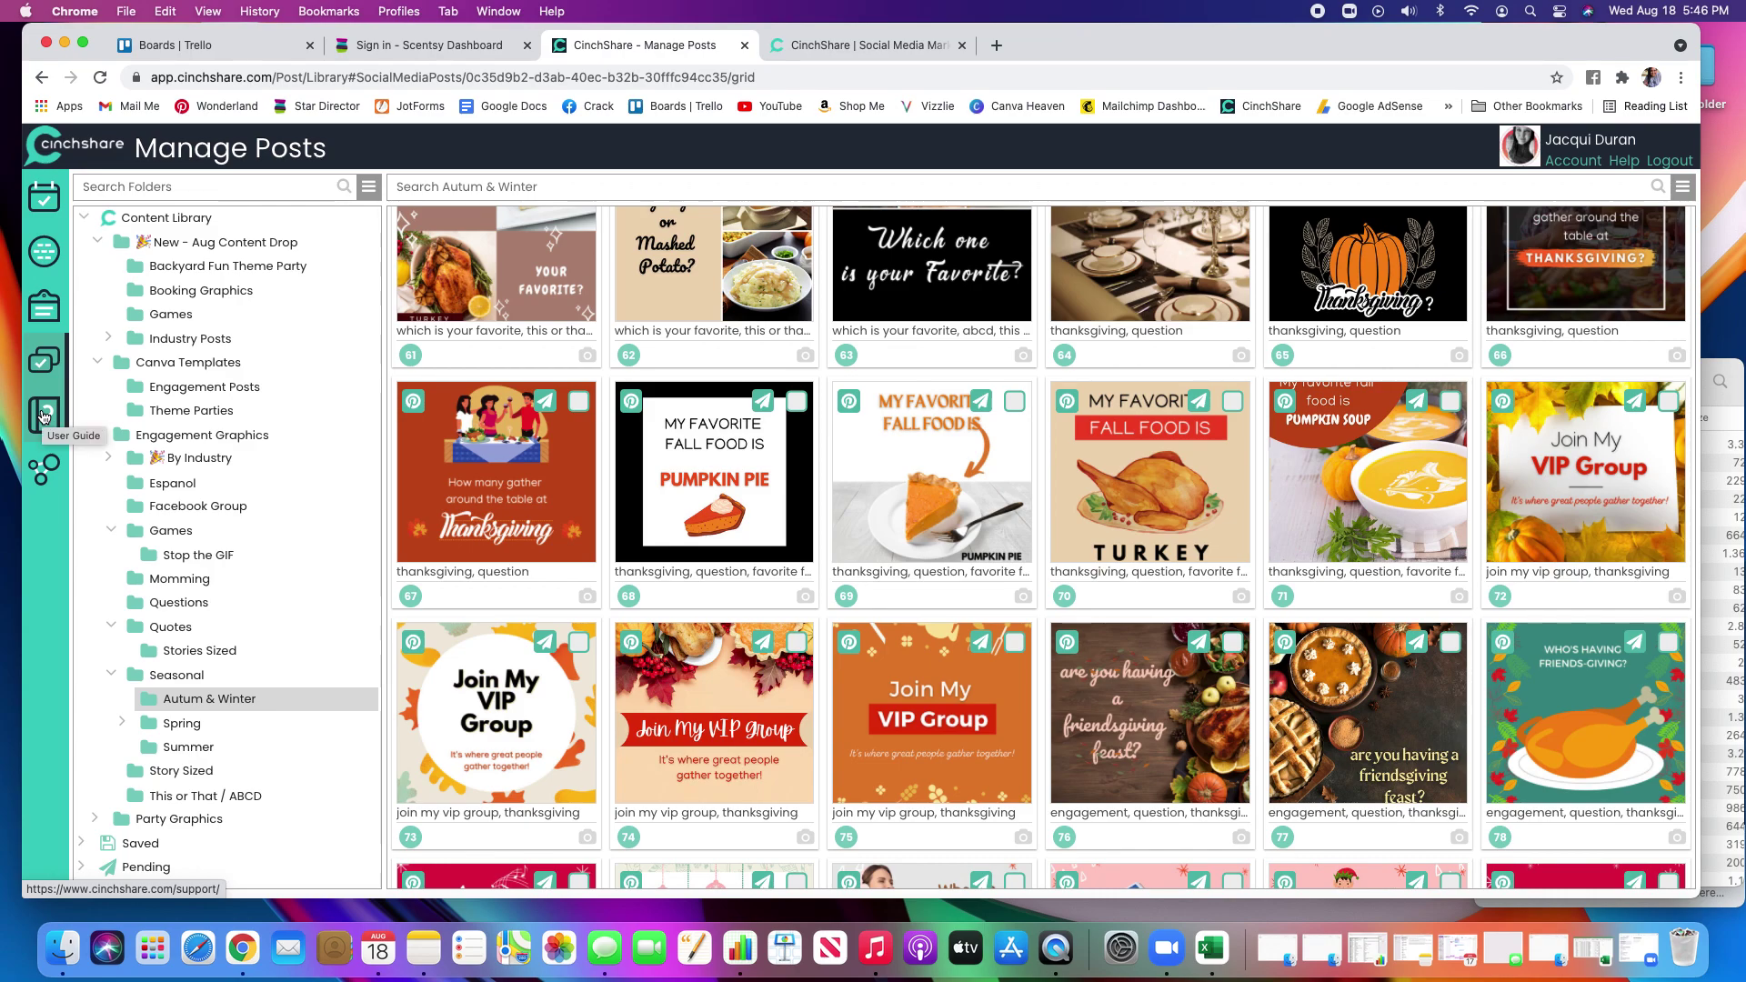
Step: Open the User Guide, look through the support page's FAQ topics, and return to Manage Posts
left_click(43, 416)
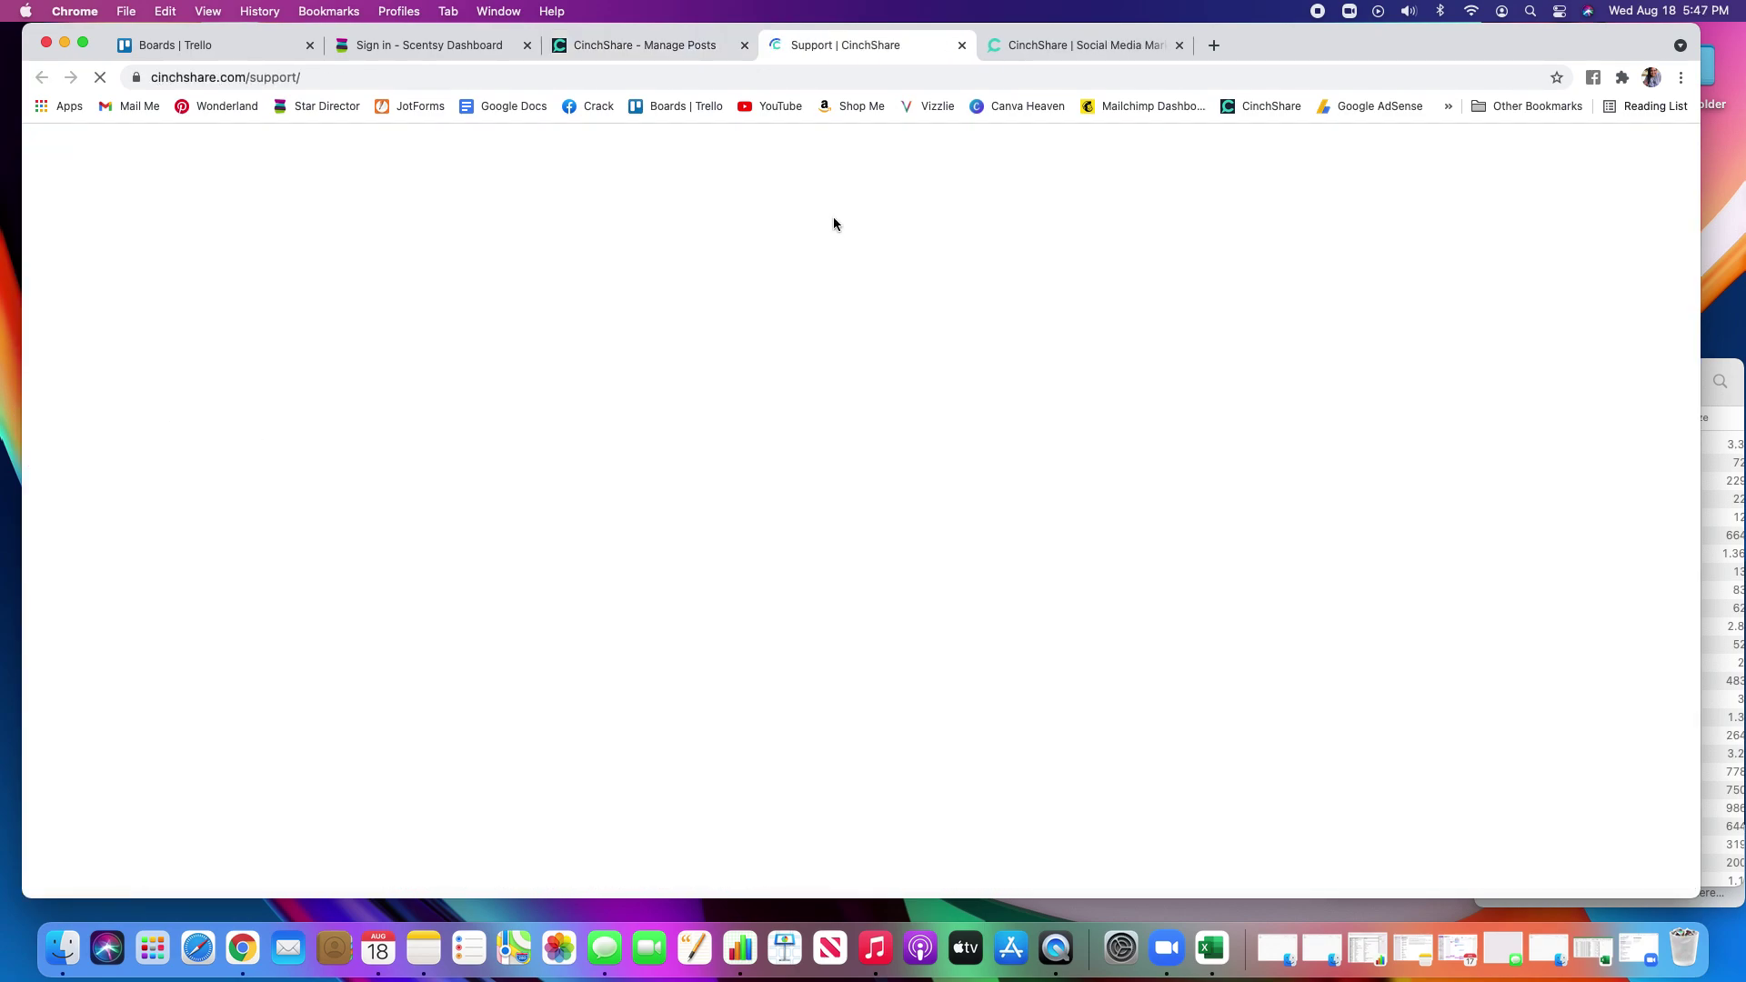
scroll(1089, 424, "down", 5)
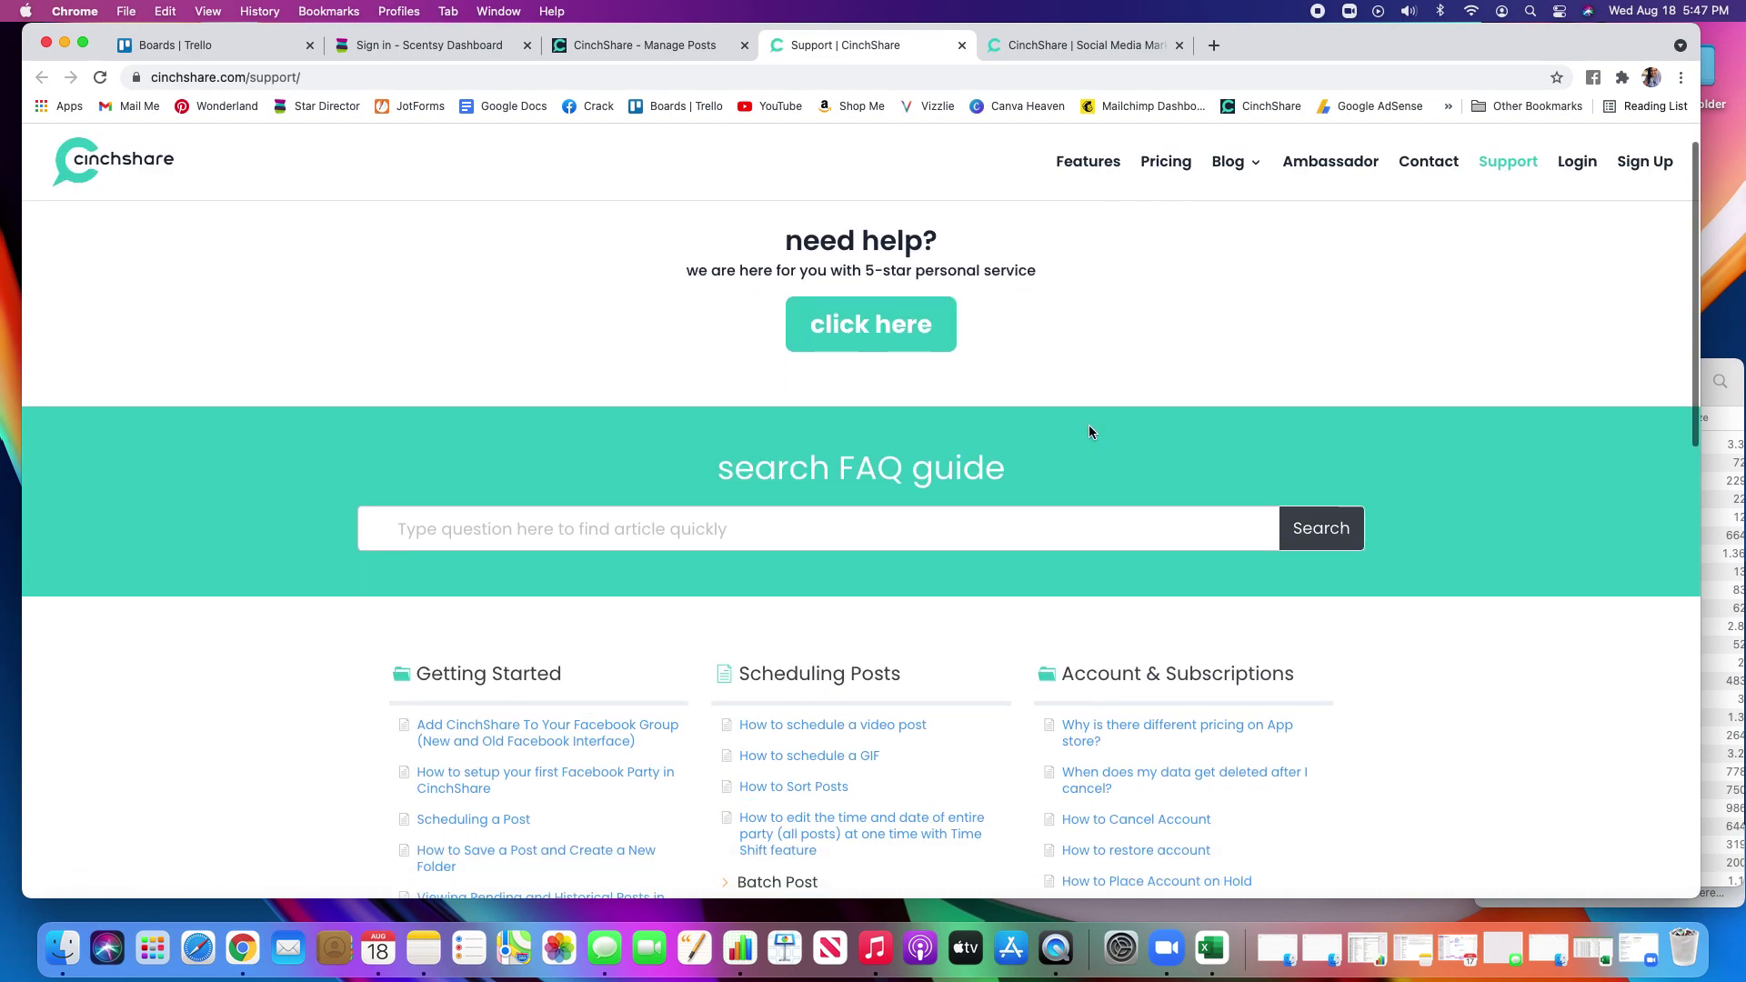
scroll(1089, 424, "down", 10)
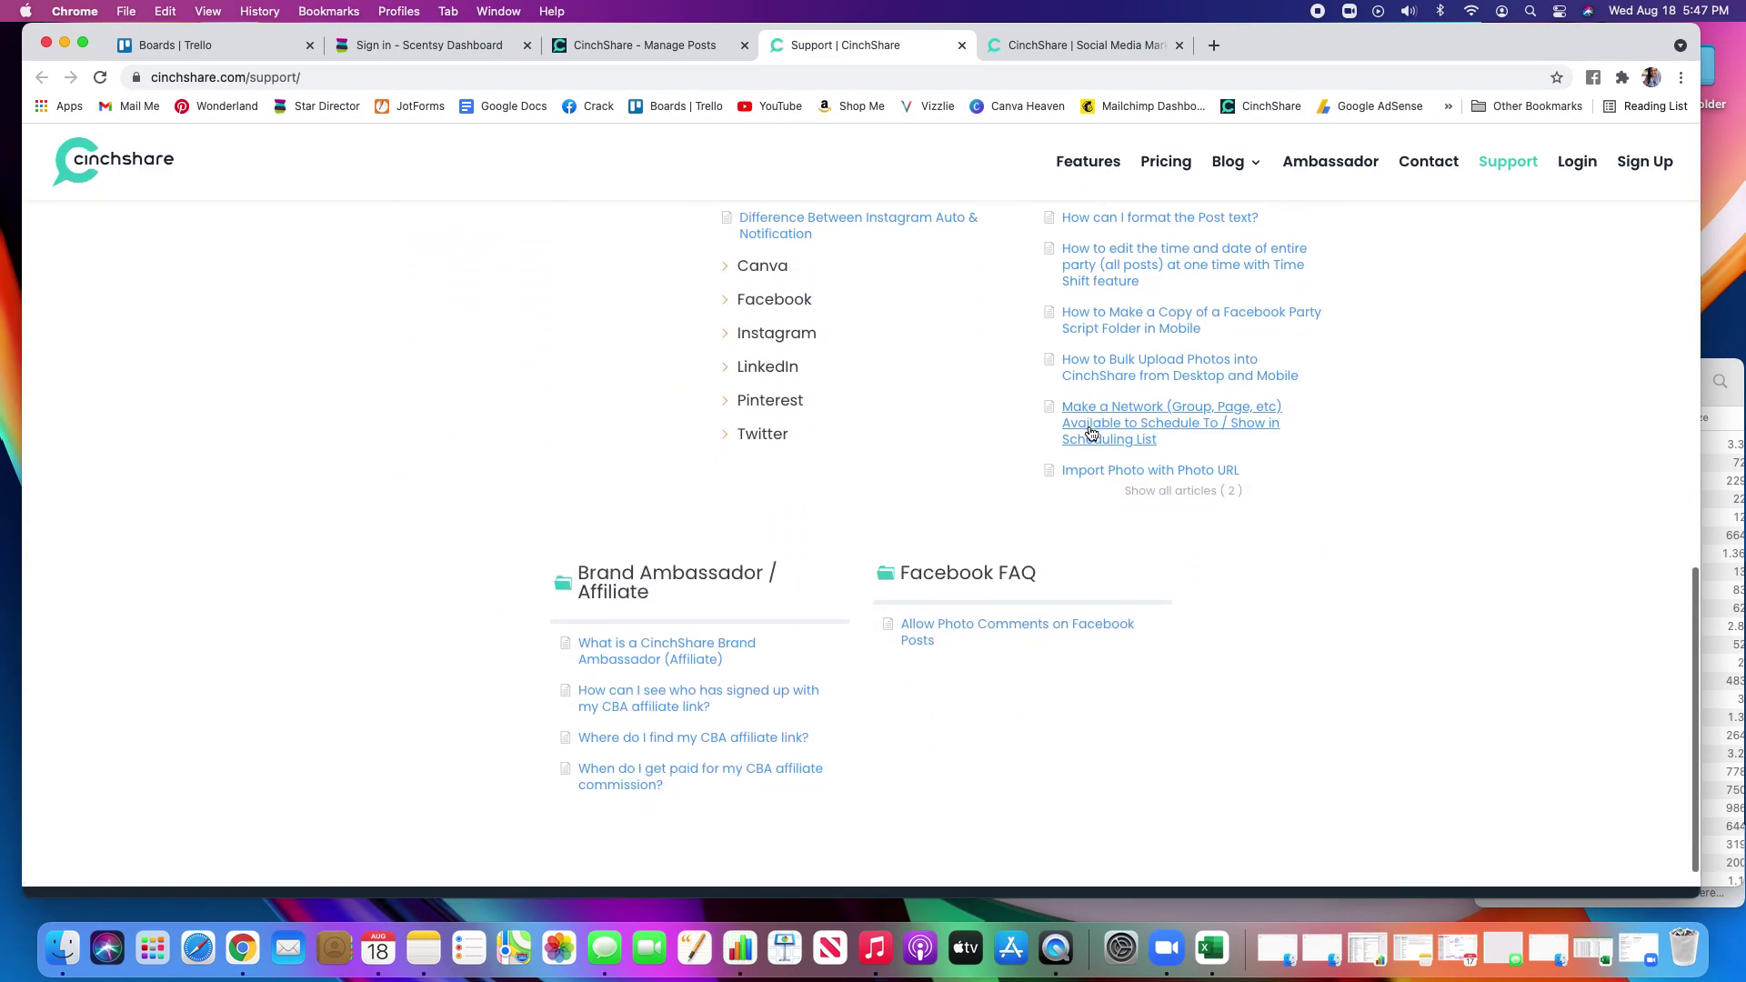
scroll(1091, 430, "up", 15)
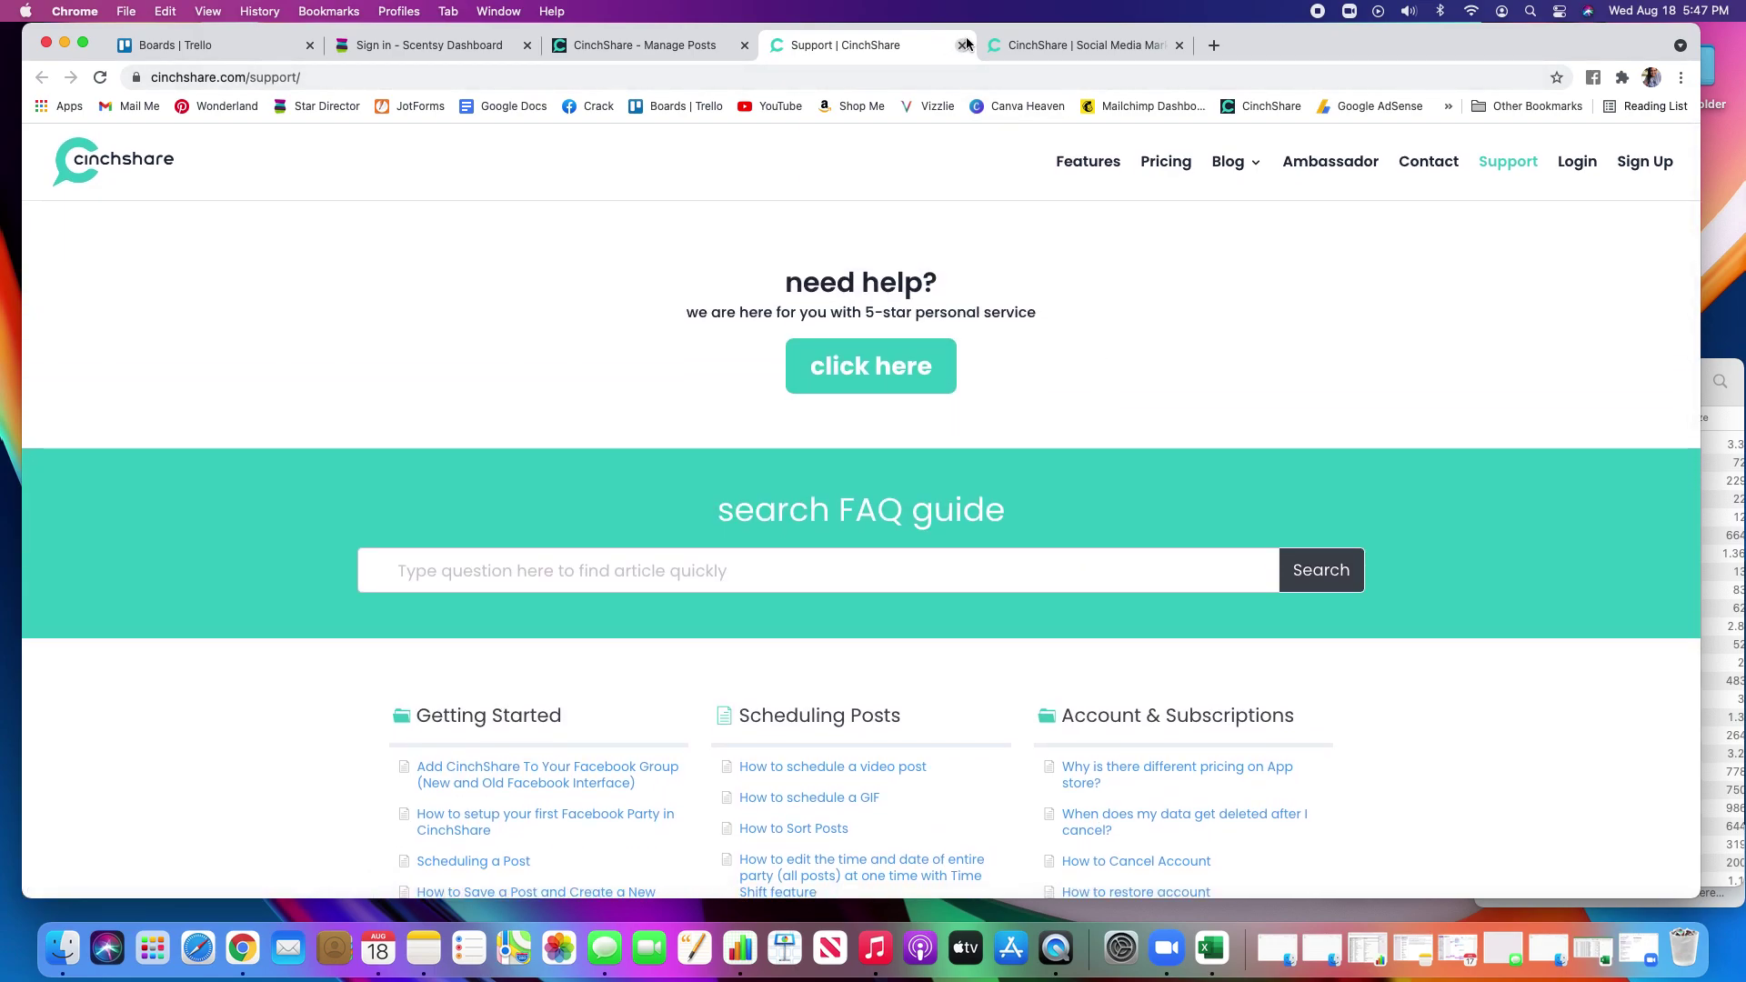
left_click(687, 45)
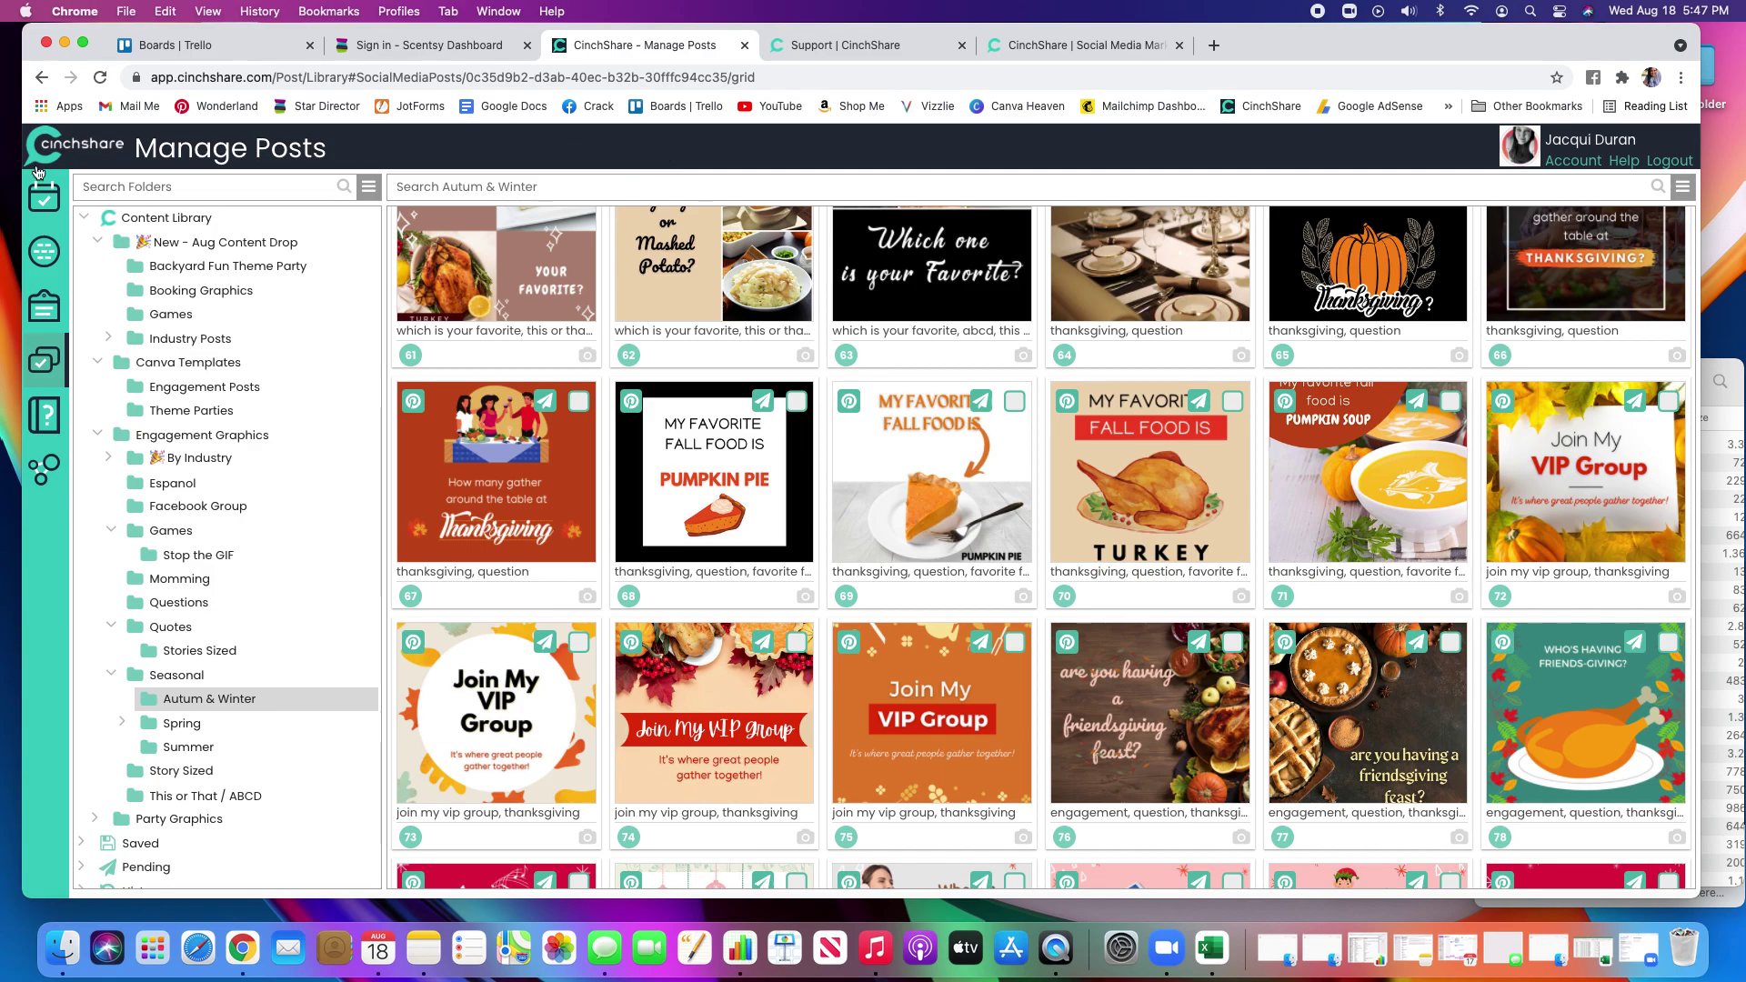
Step: Go to the post scheduler and upload the photo IMG_1708.jpg from Downloads to the new post
left_click(40, 197)
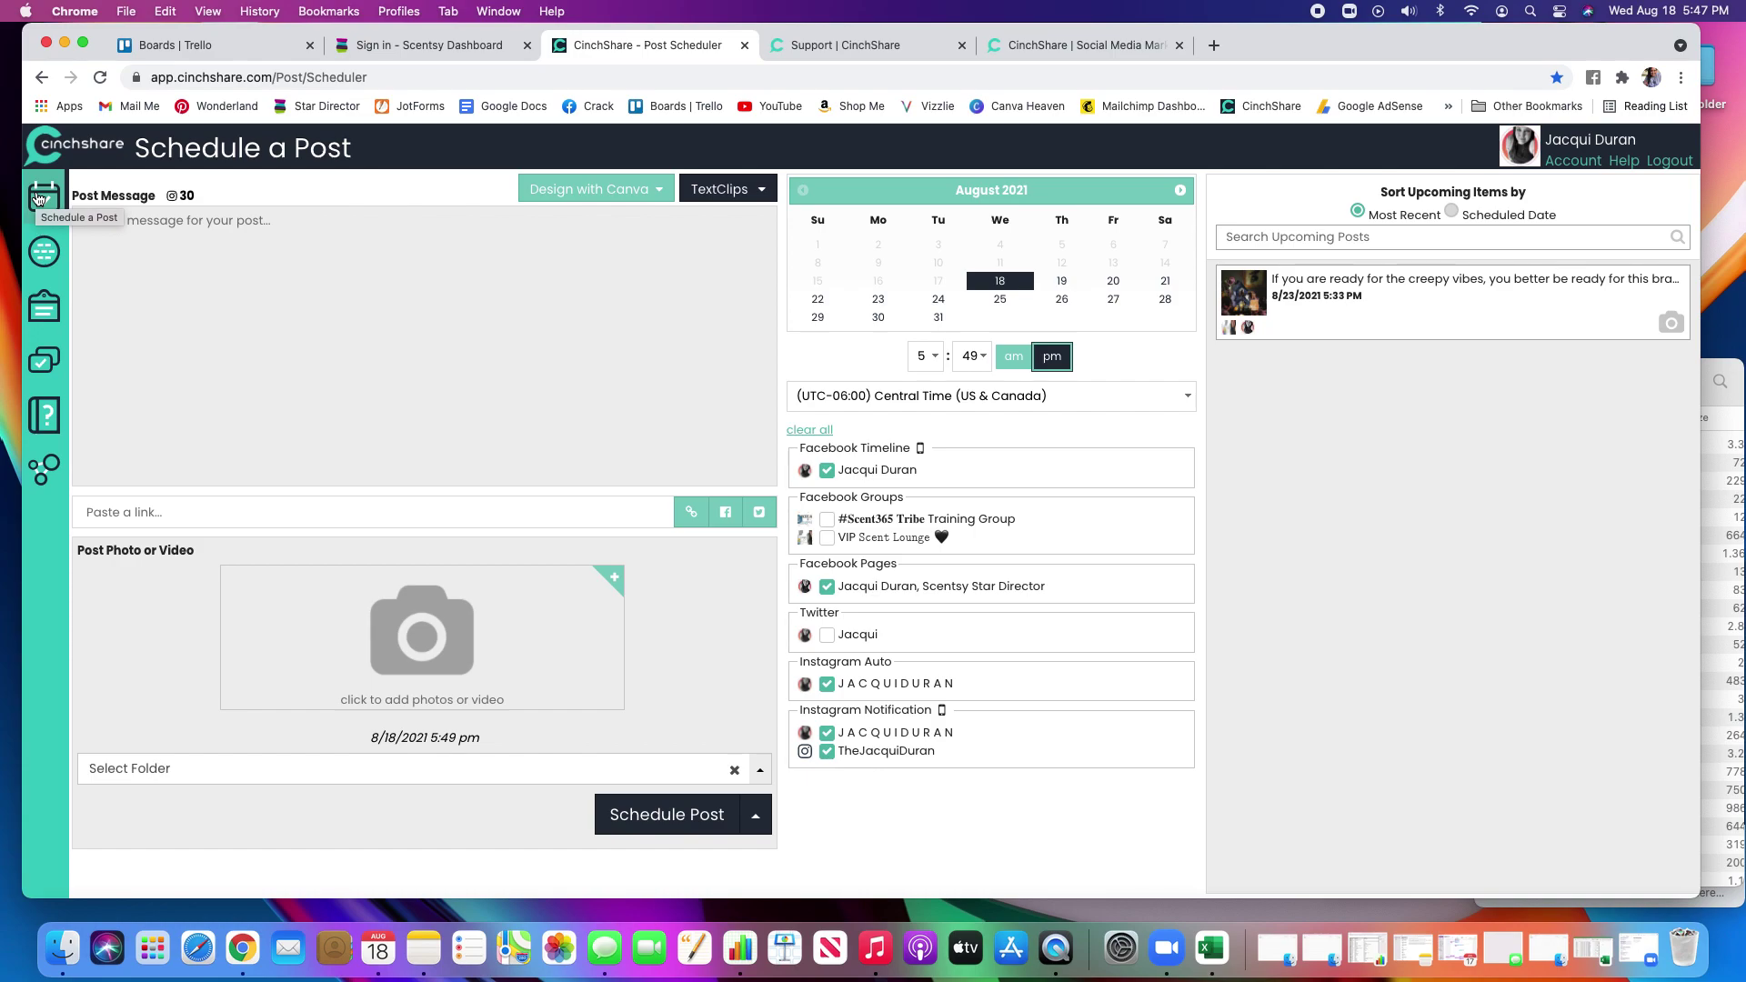
left_click(292, 234)
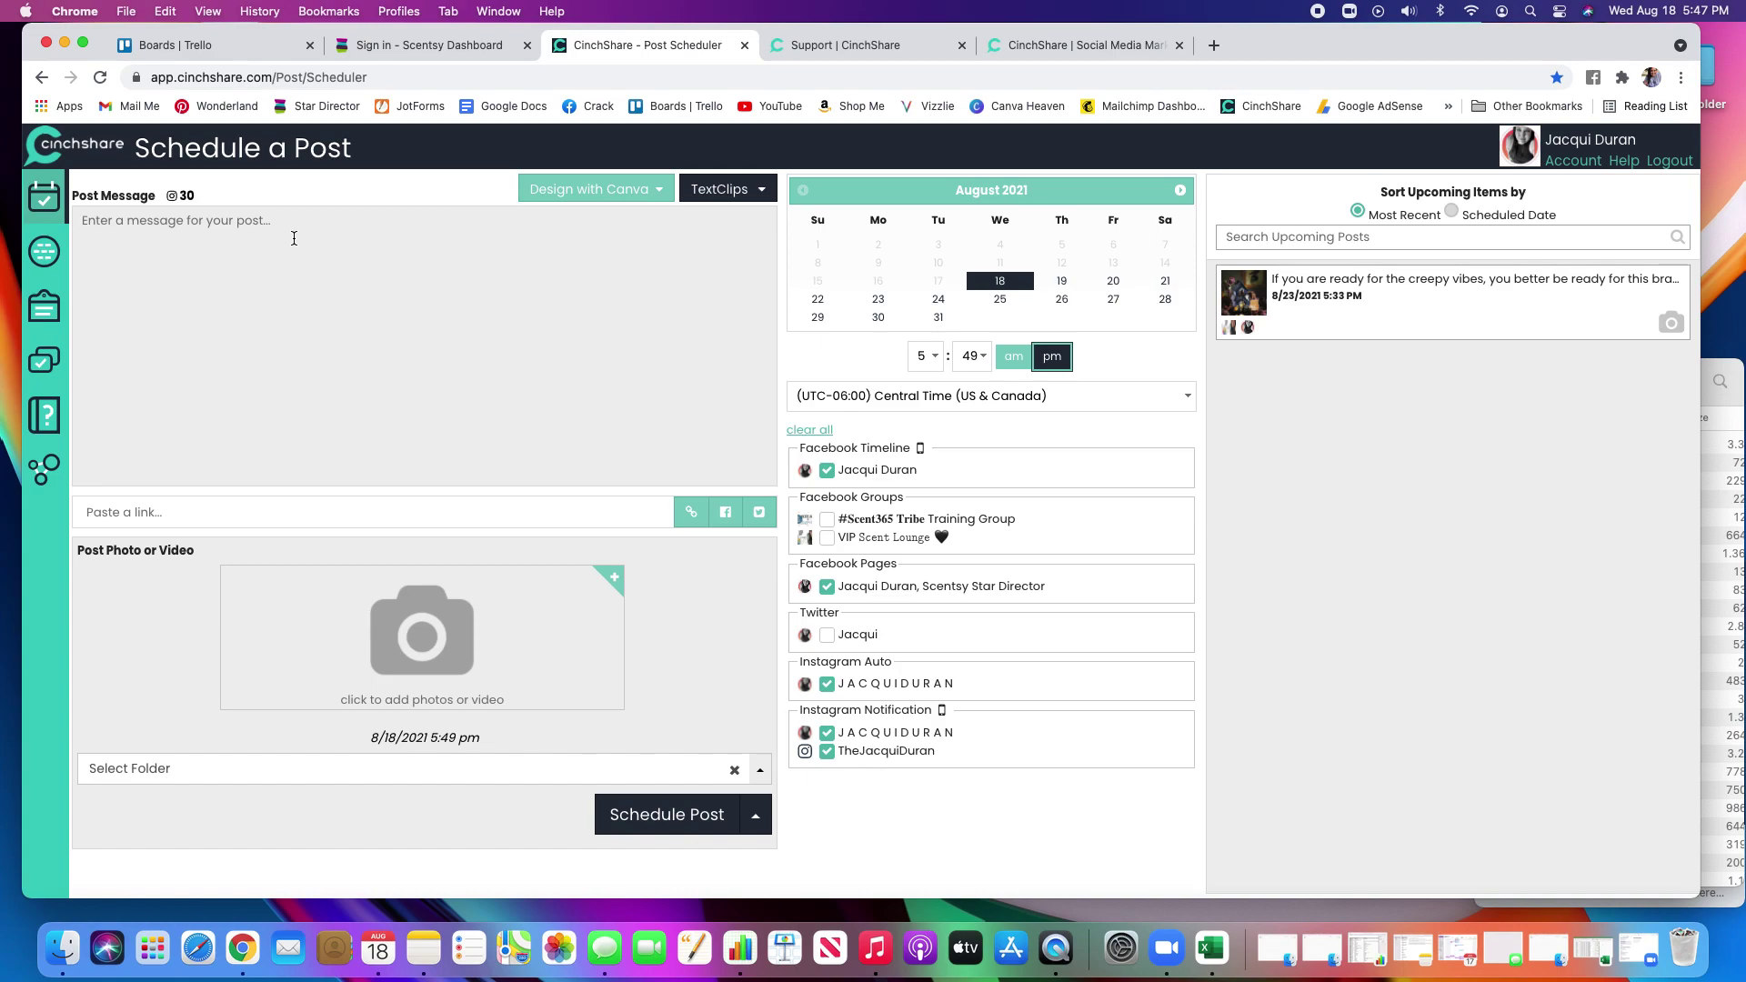
left_click(432, 637)
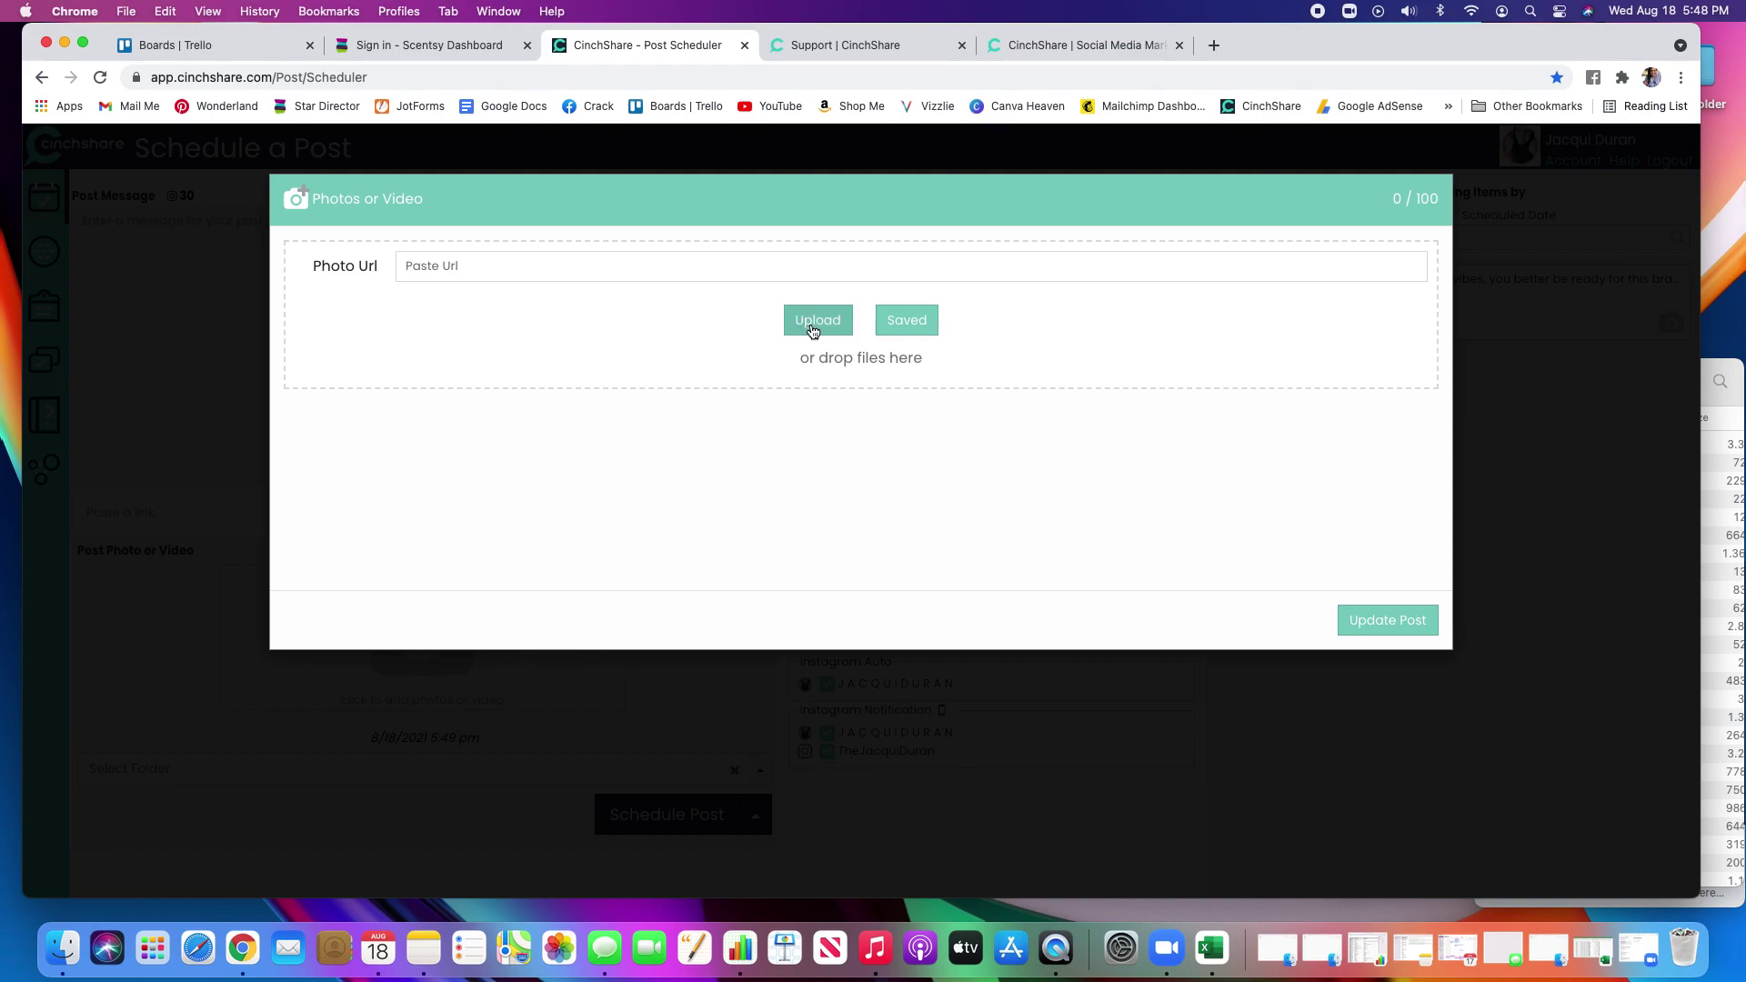
left_click(913, 325)
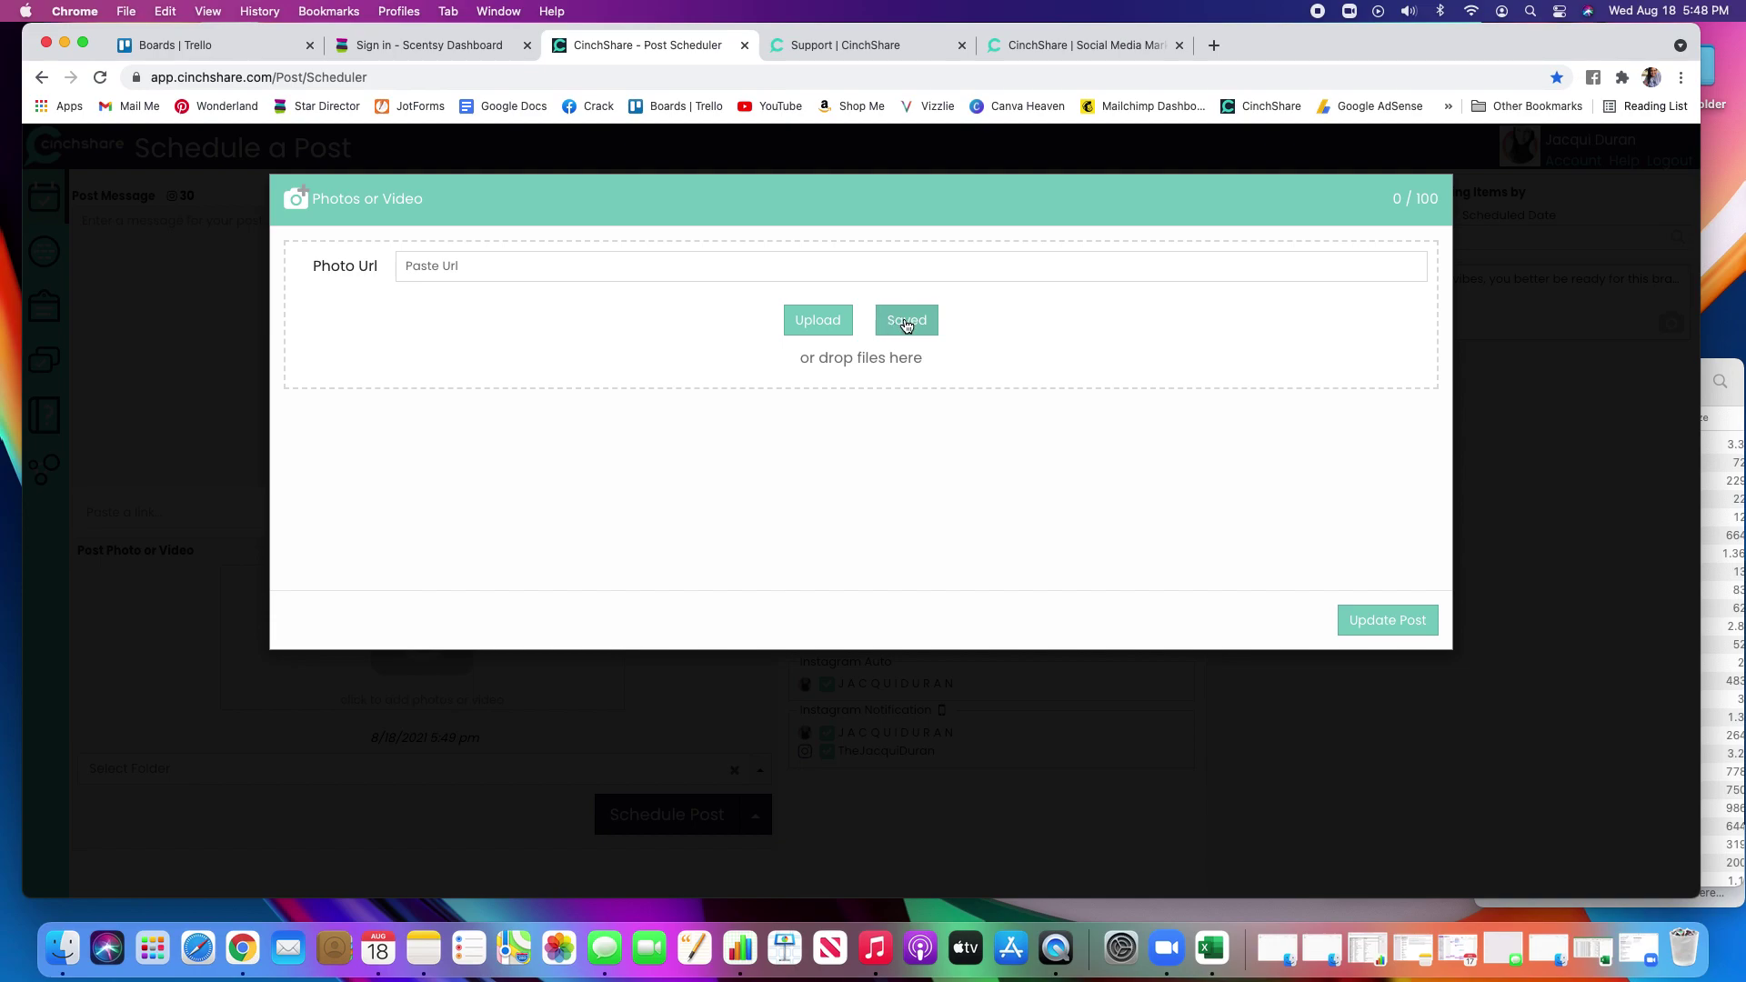
left_click(815, 323)
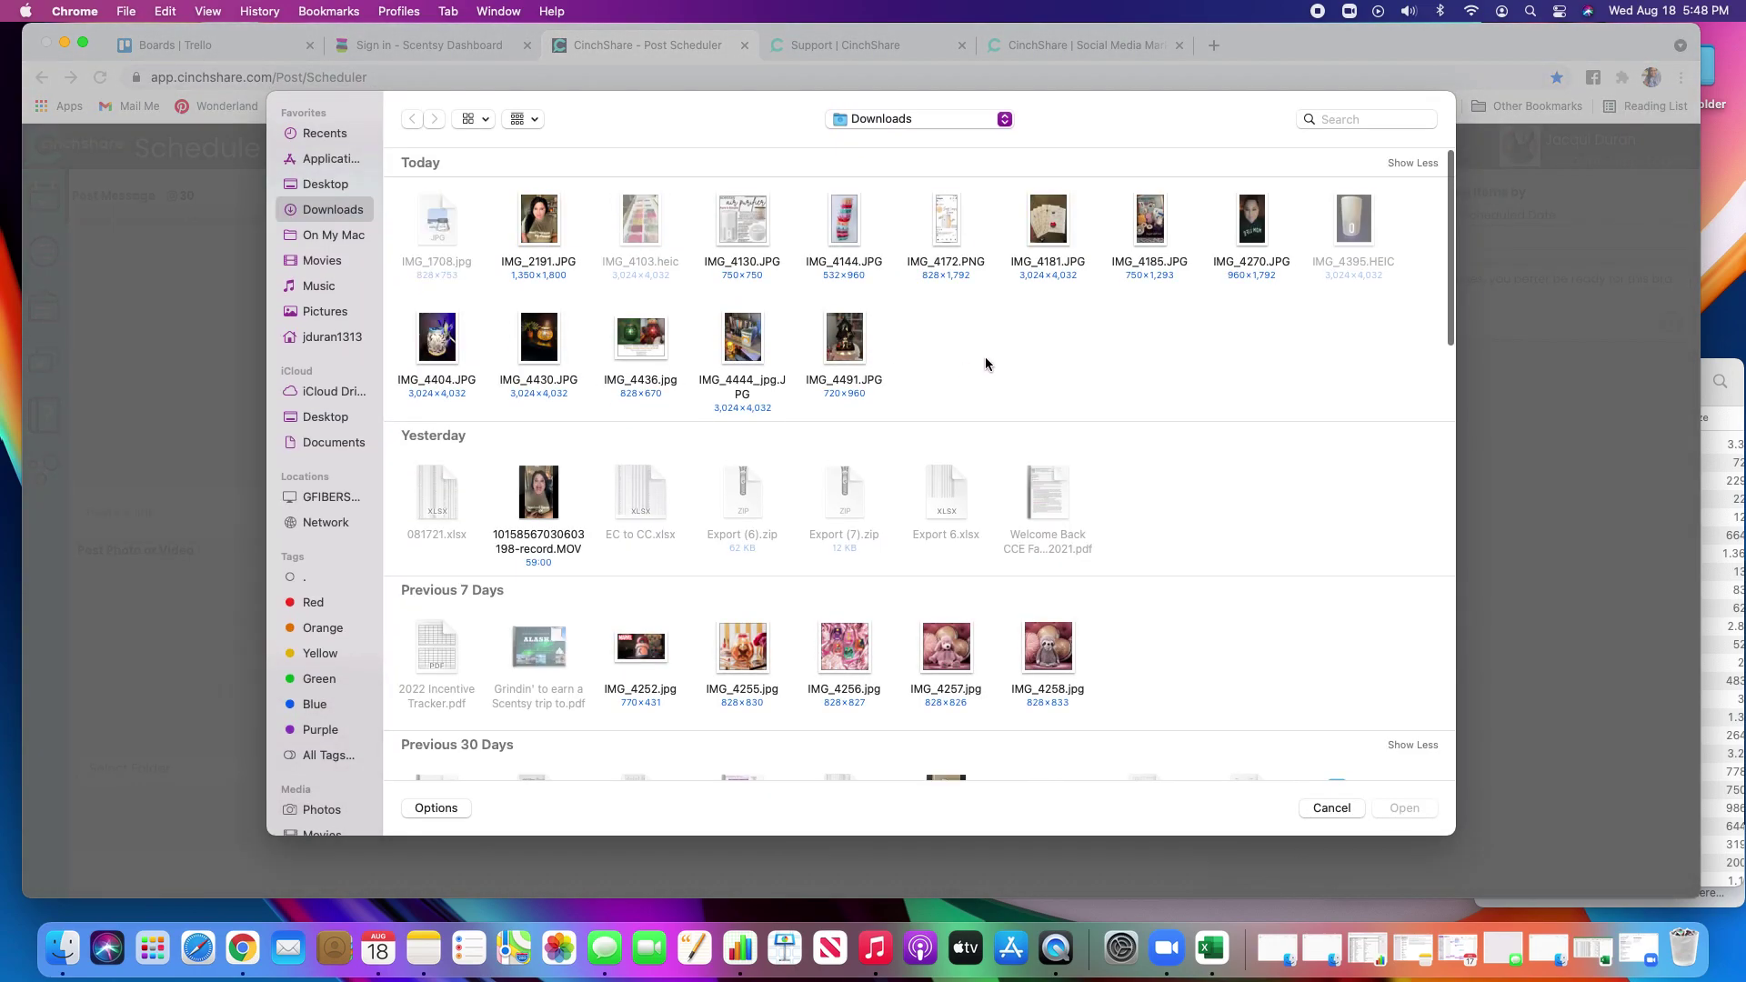
left_click(461, 263)
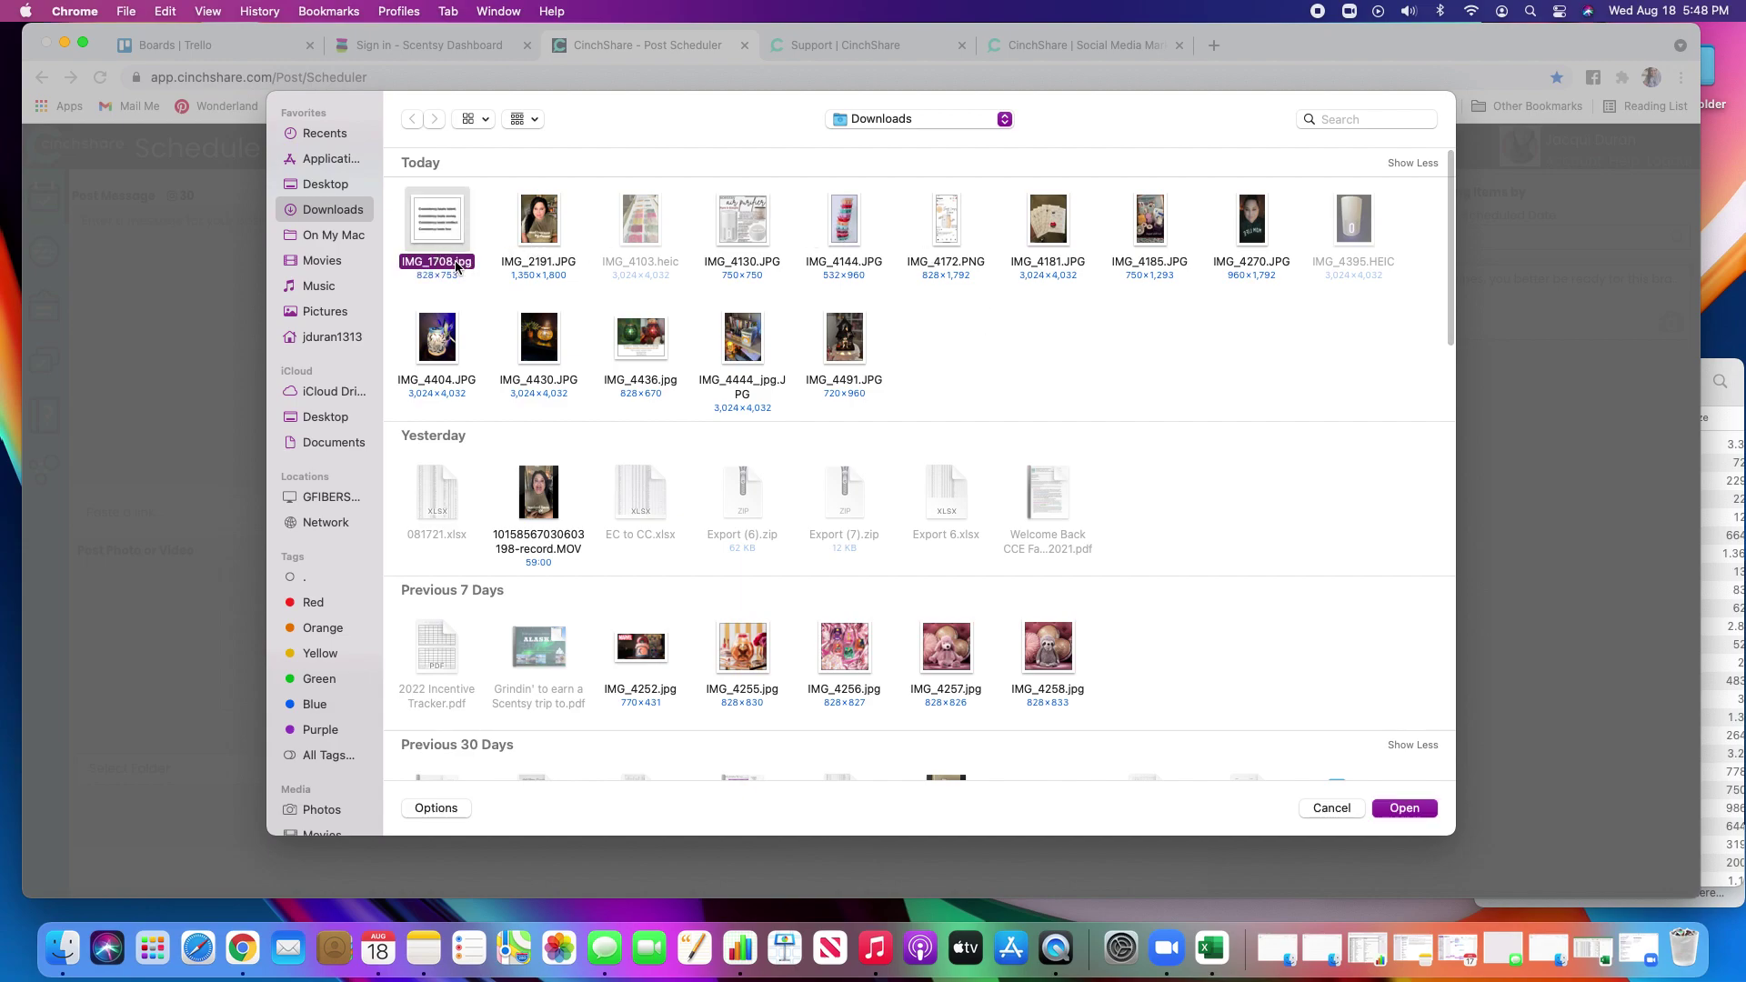
left_click(1404, 809)
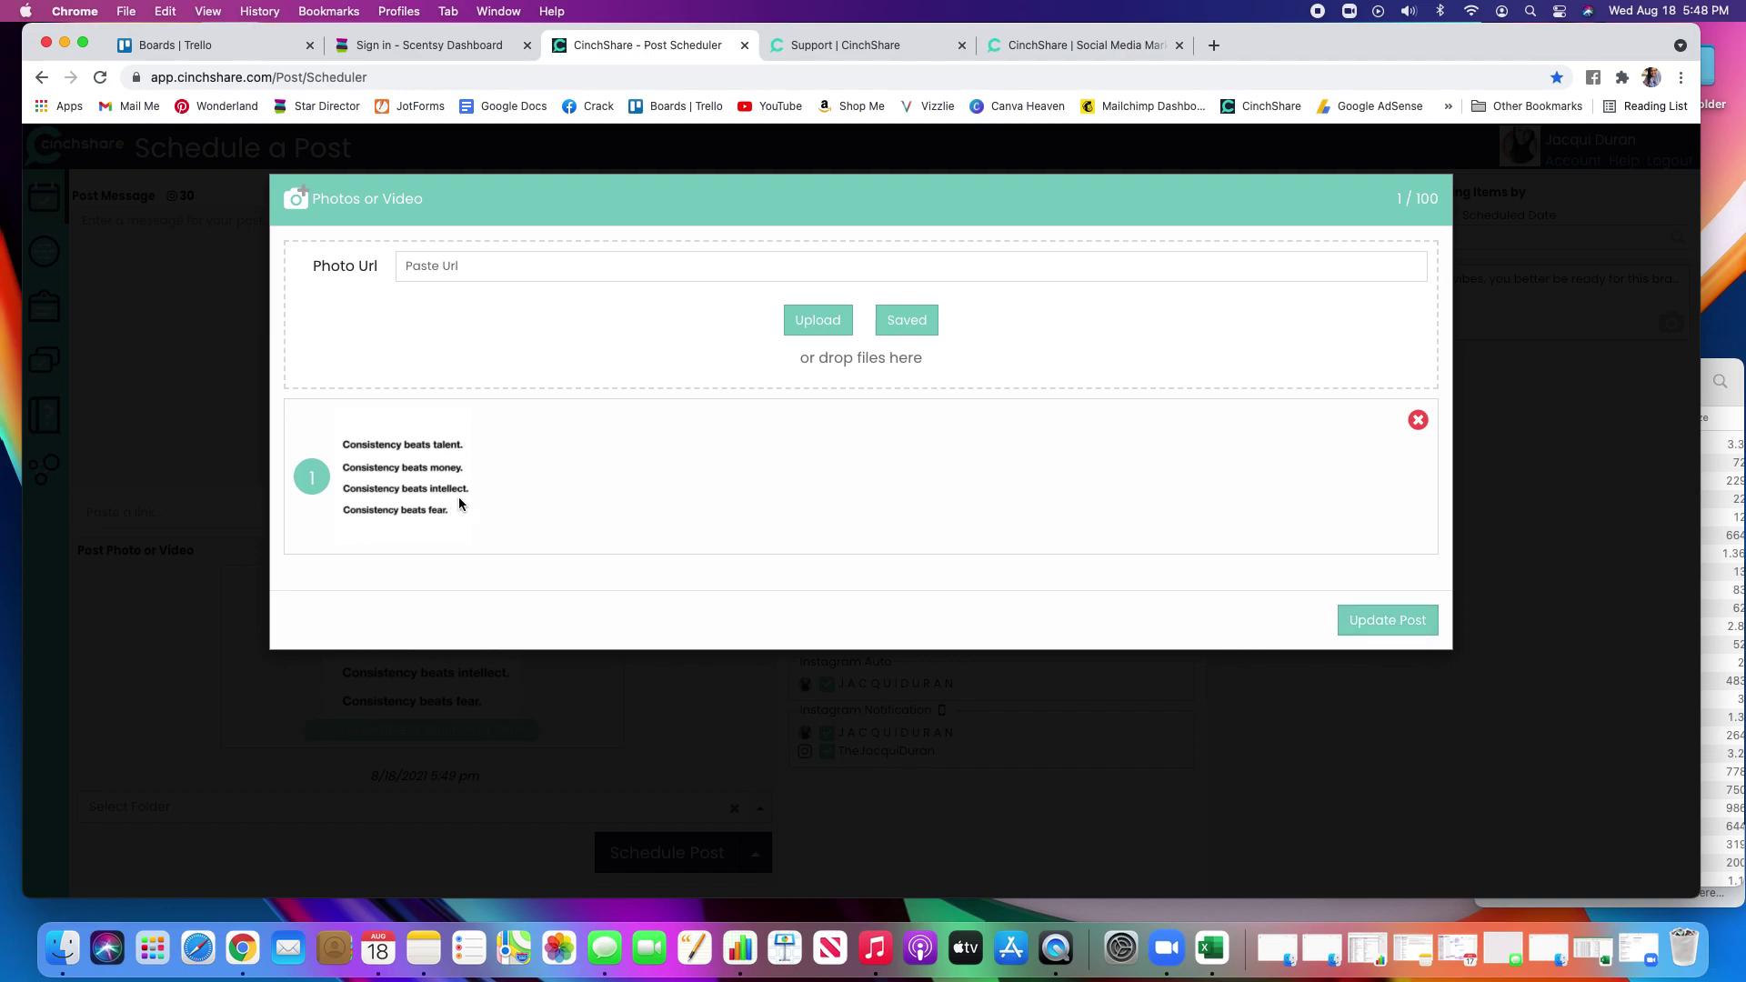
left_click(1406, 621)
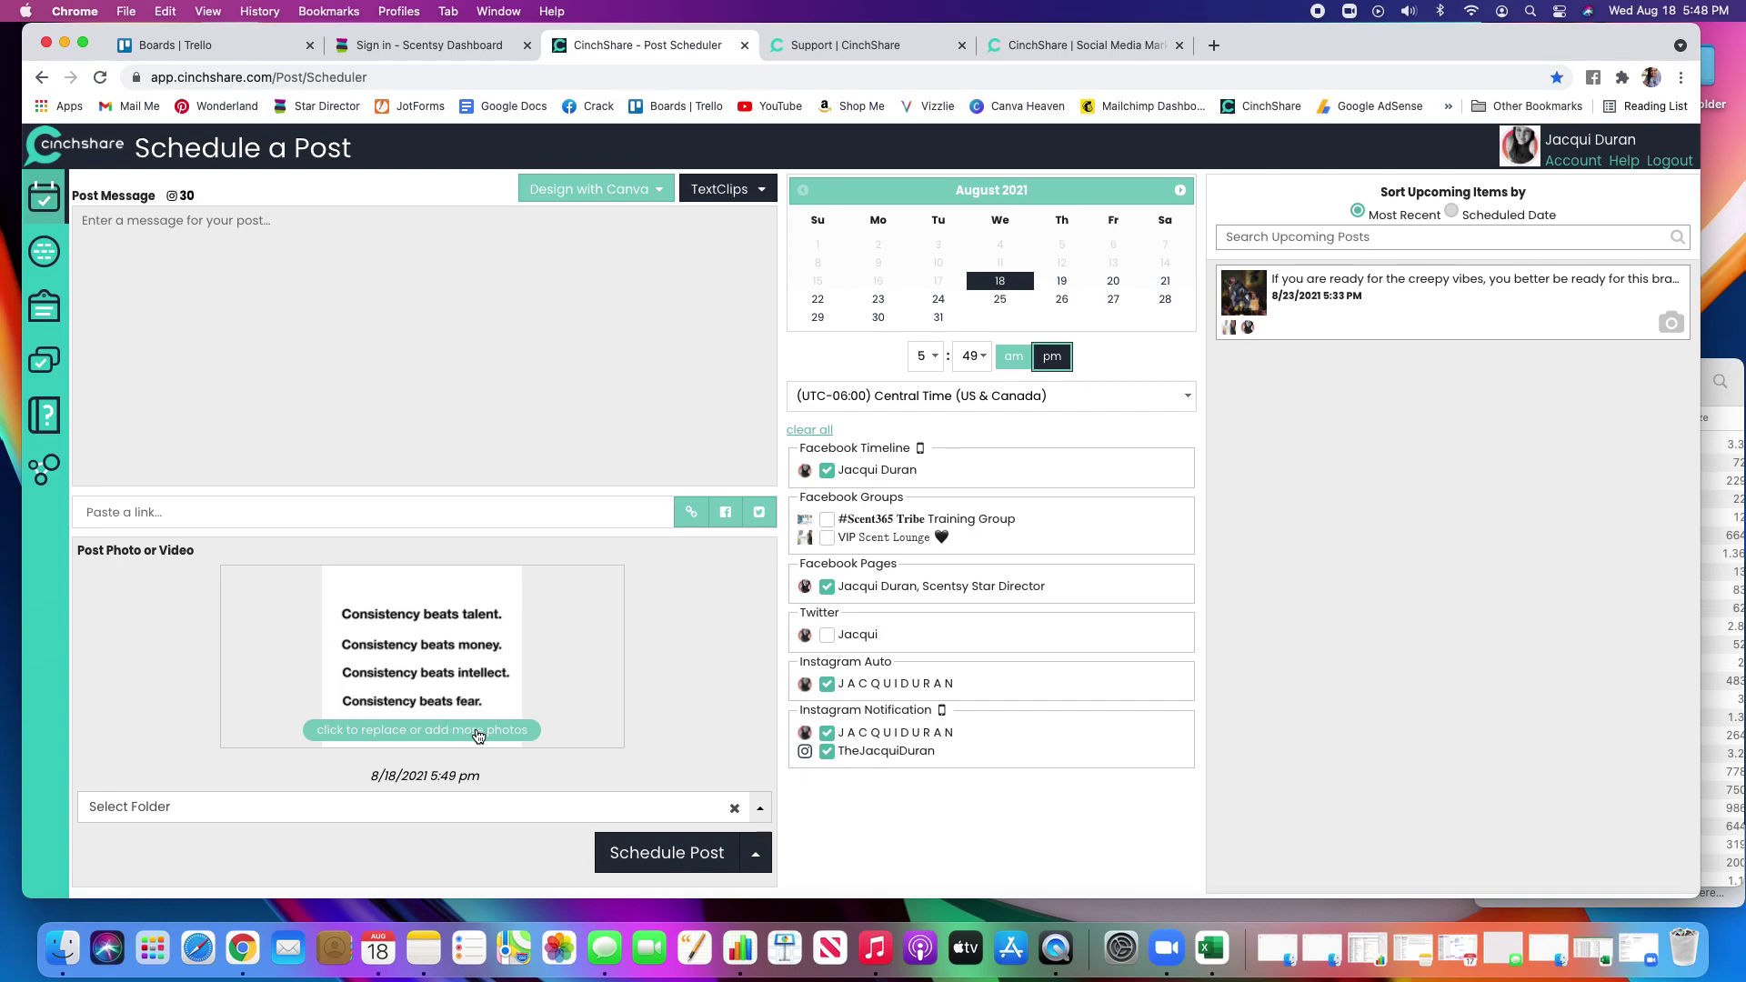
Step: Enter "For when you need a reminder ...." as the post message and check the option for saving the post
left_click(185, 229)
type("For when you need a reminder ....")
key("Return")
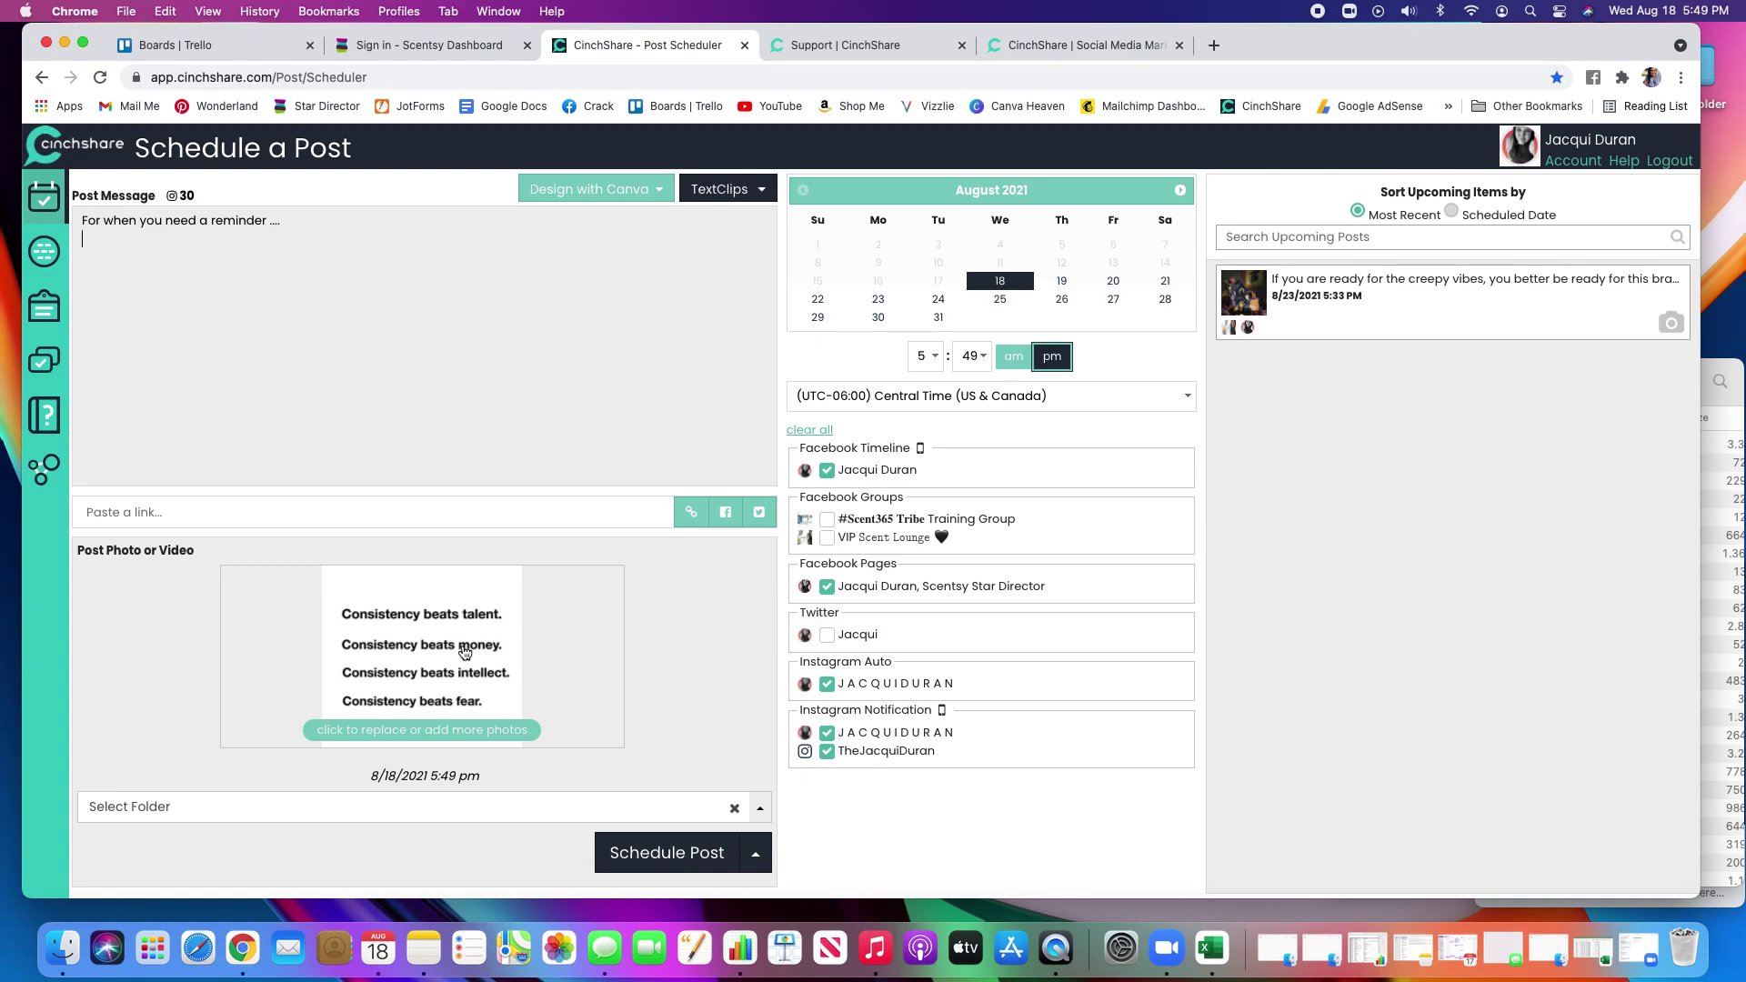
left_click(758, 862)
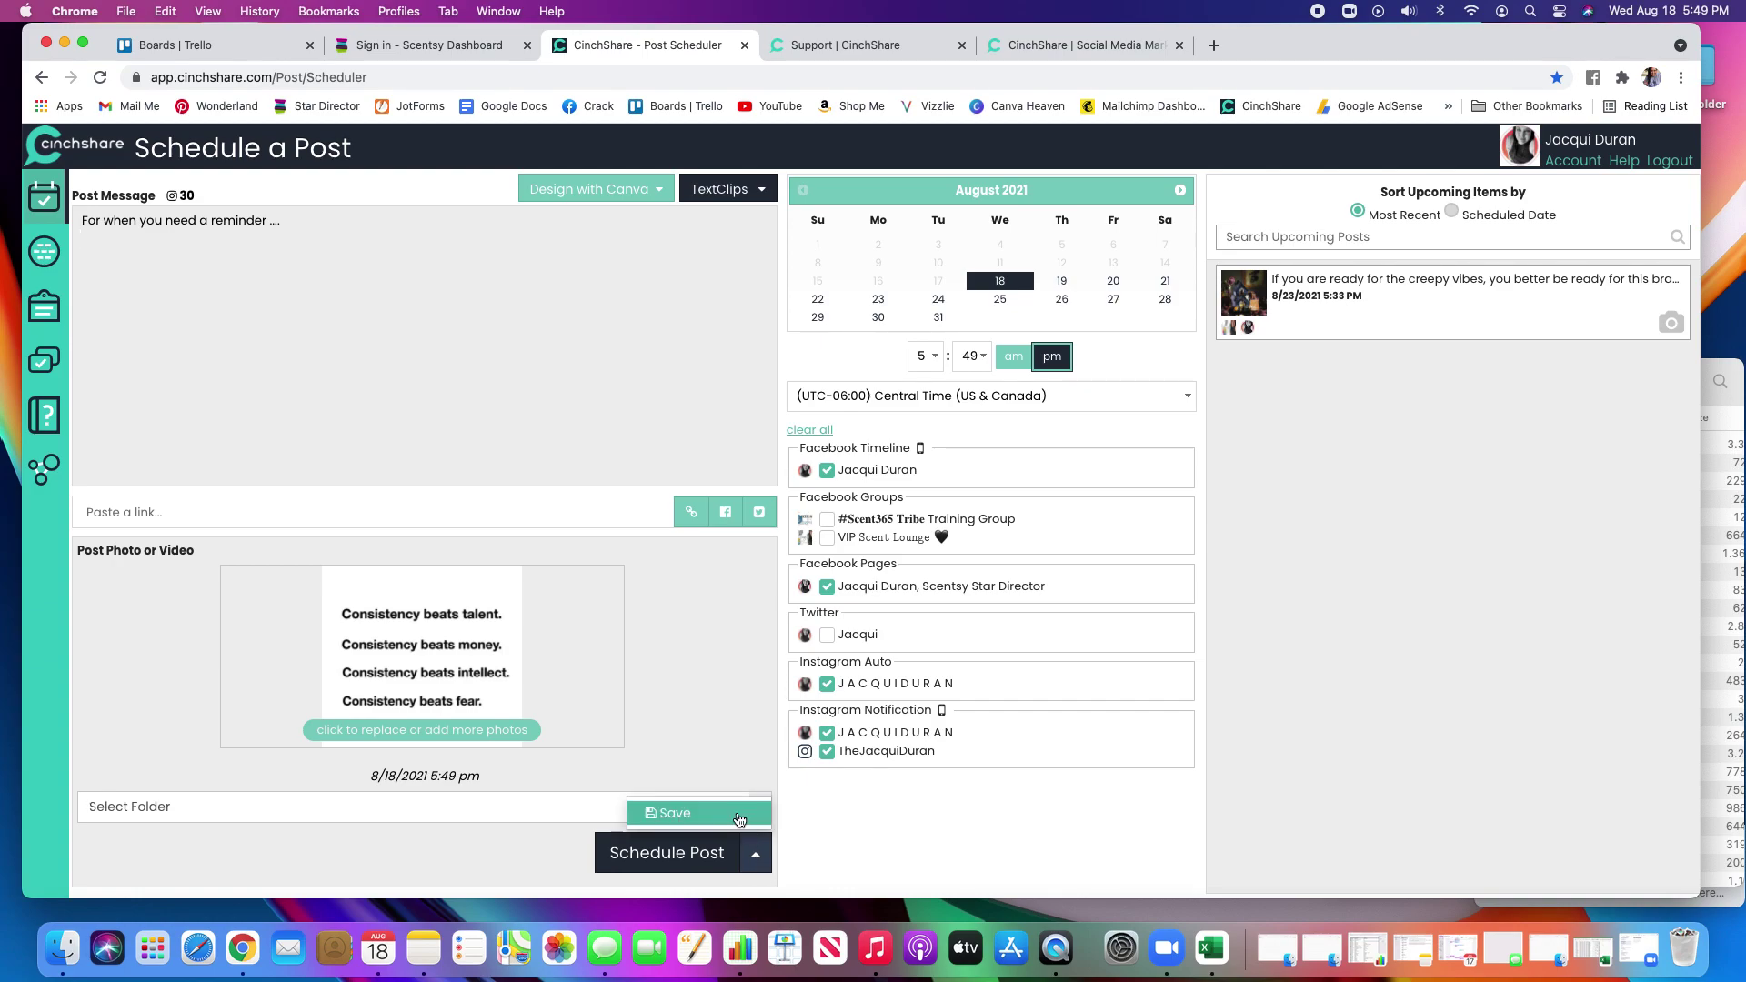
left_click(737, 824)
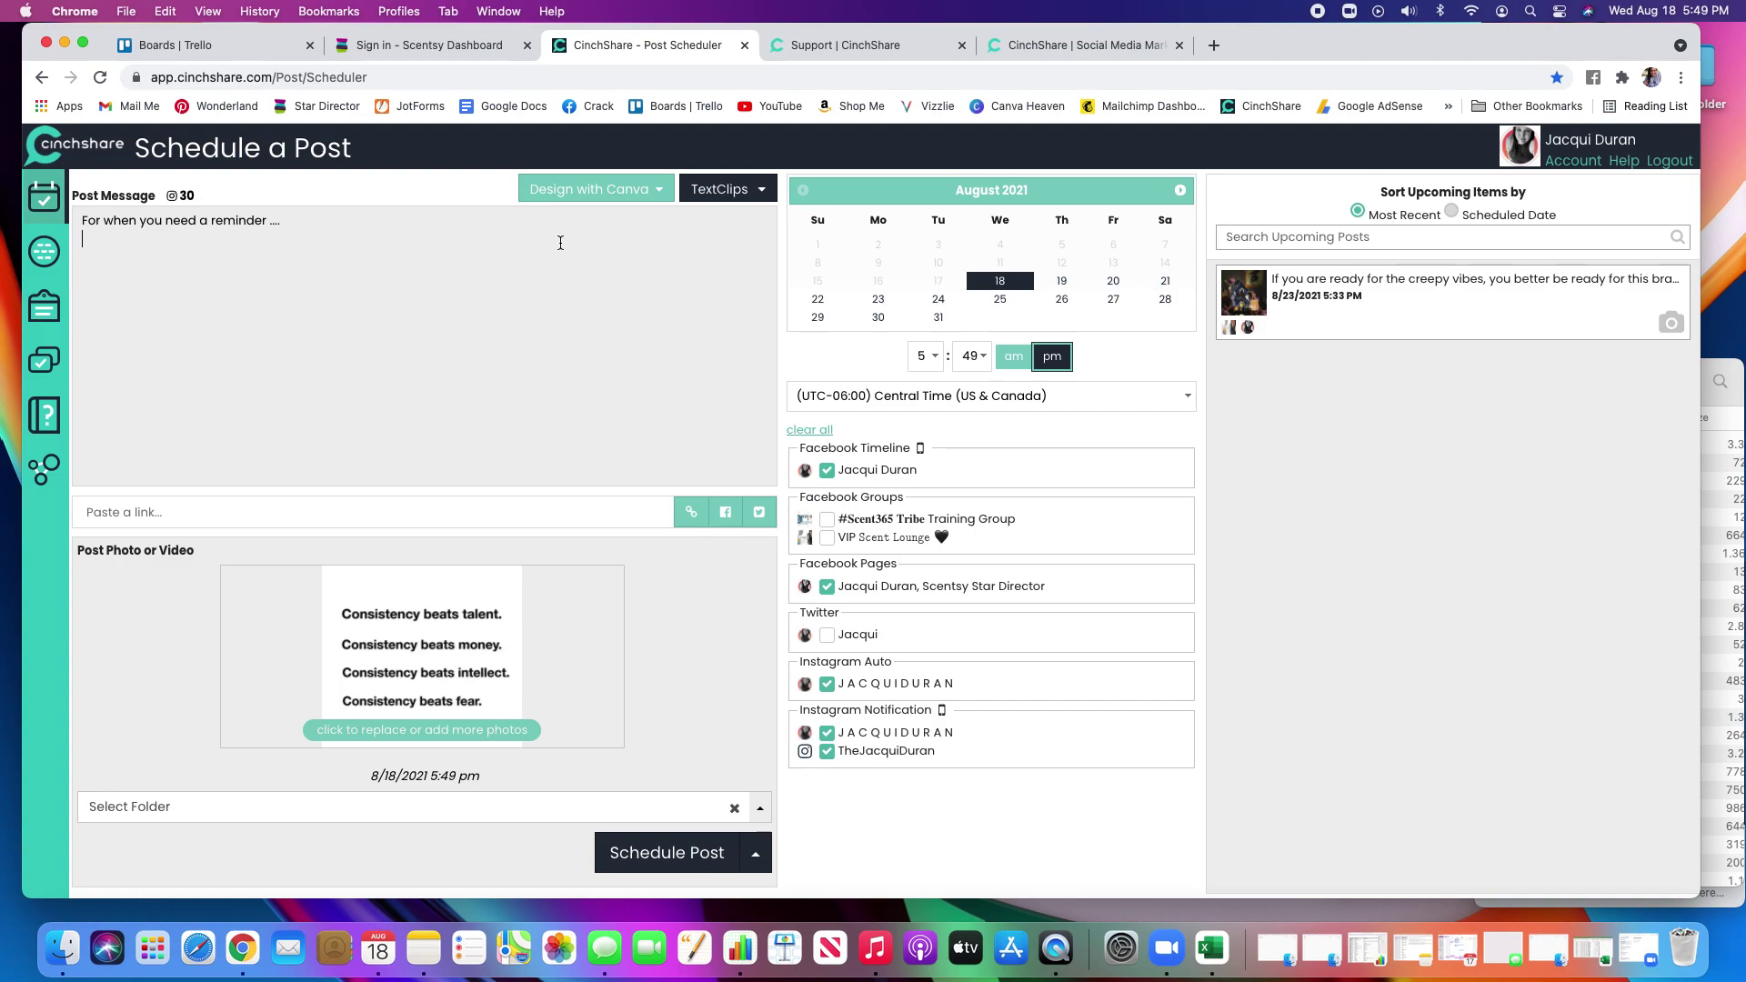
Step: Insert the Social TextClip's hashtags below the message and add "#consistency #quoteoftheday" at the end
left_click(762, 192)
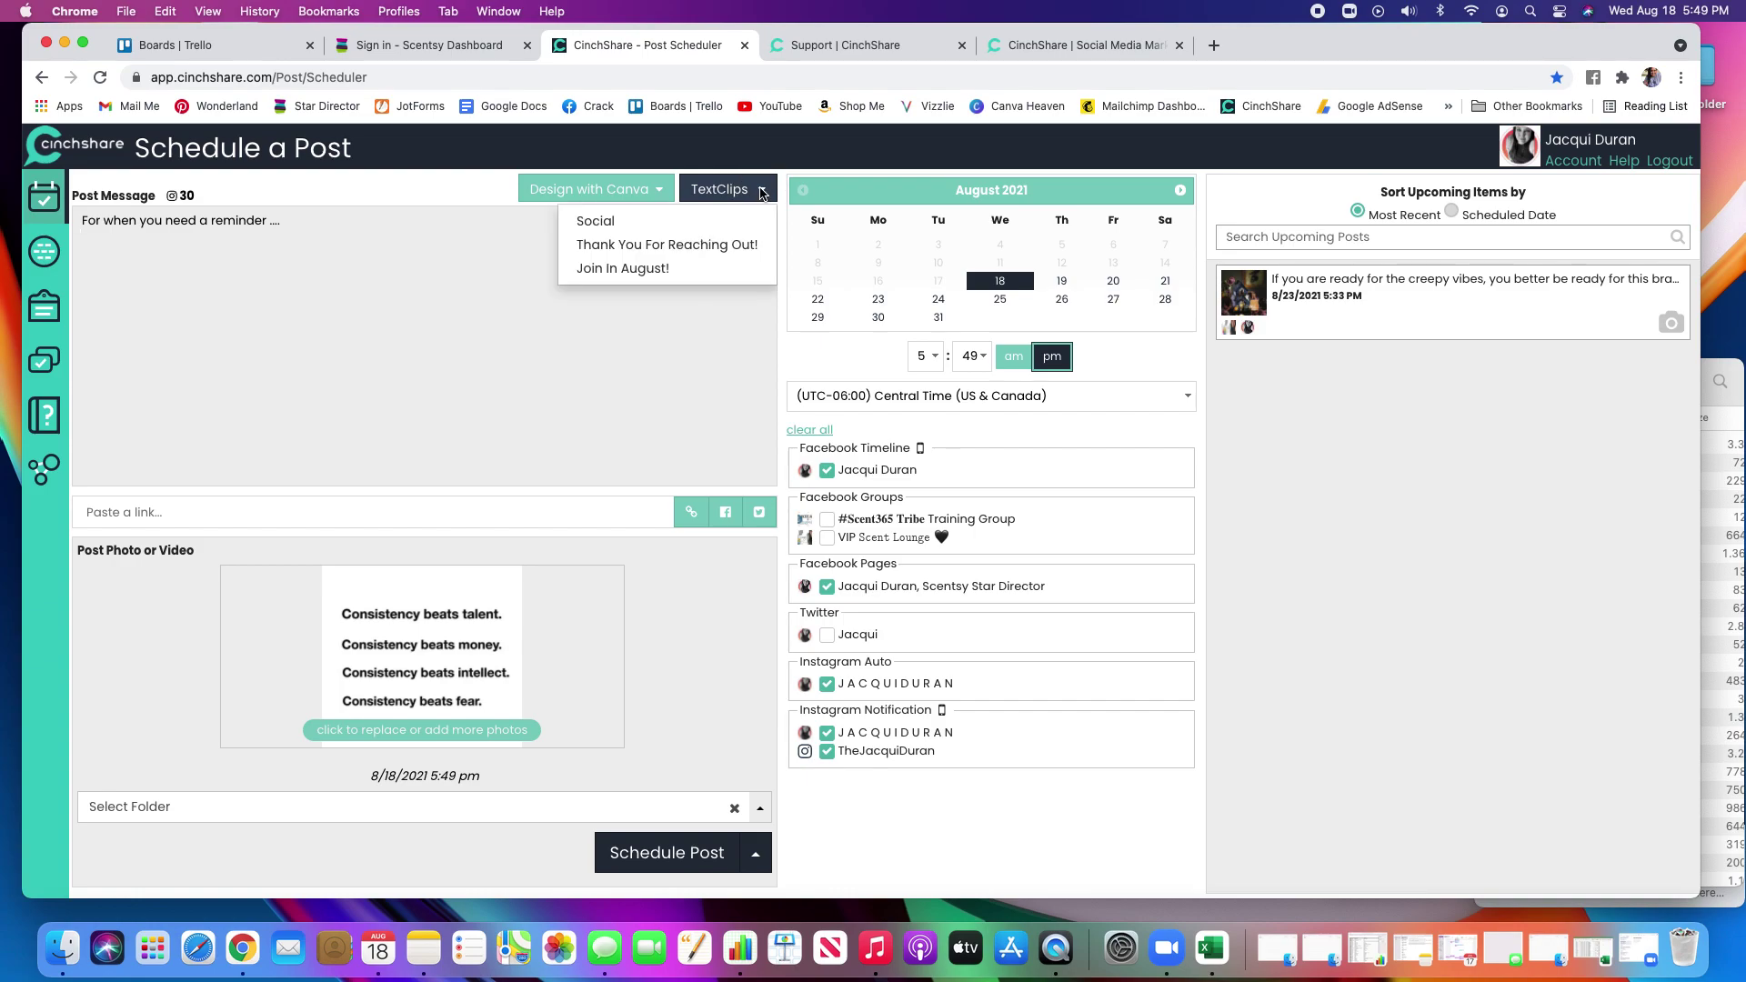
left_click(587, 222)
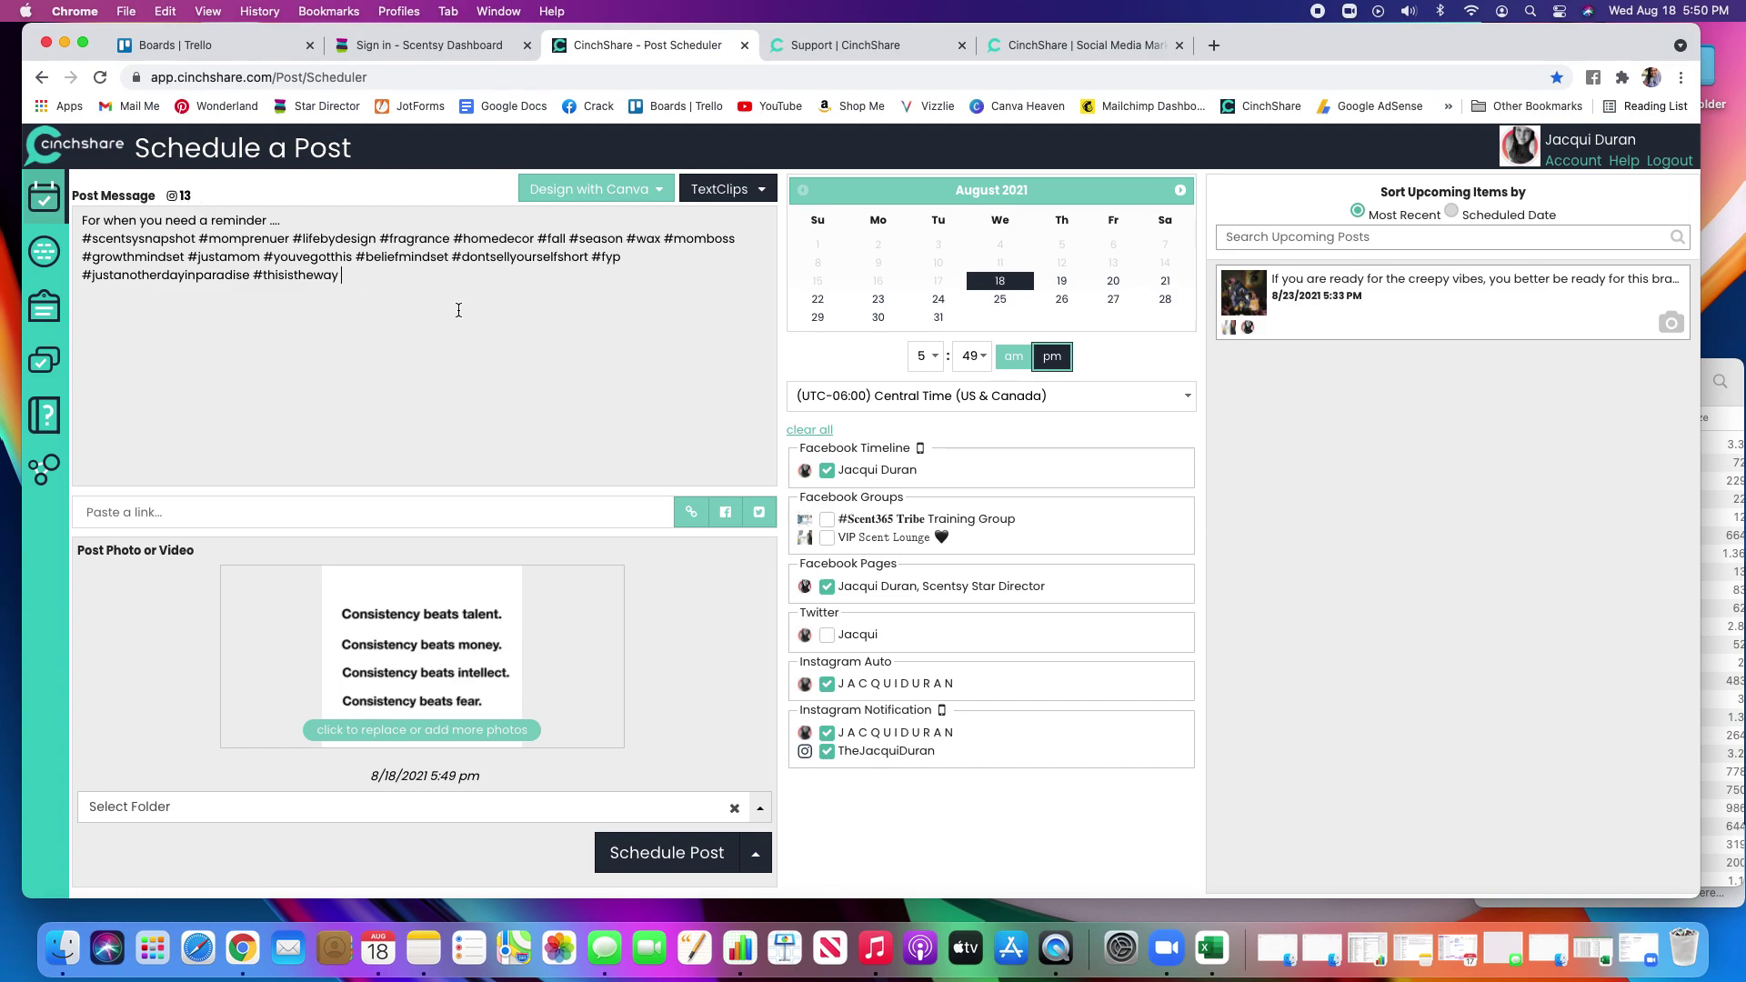
type("#consistency #quoteoftheday")
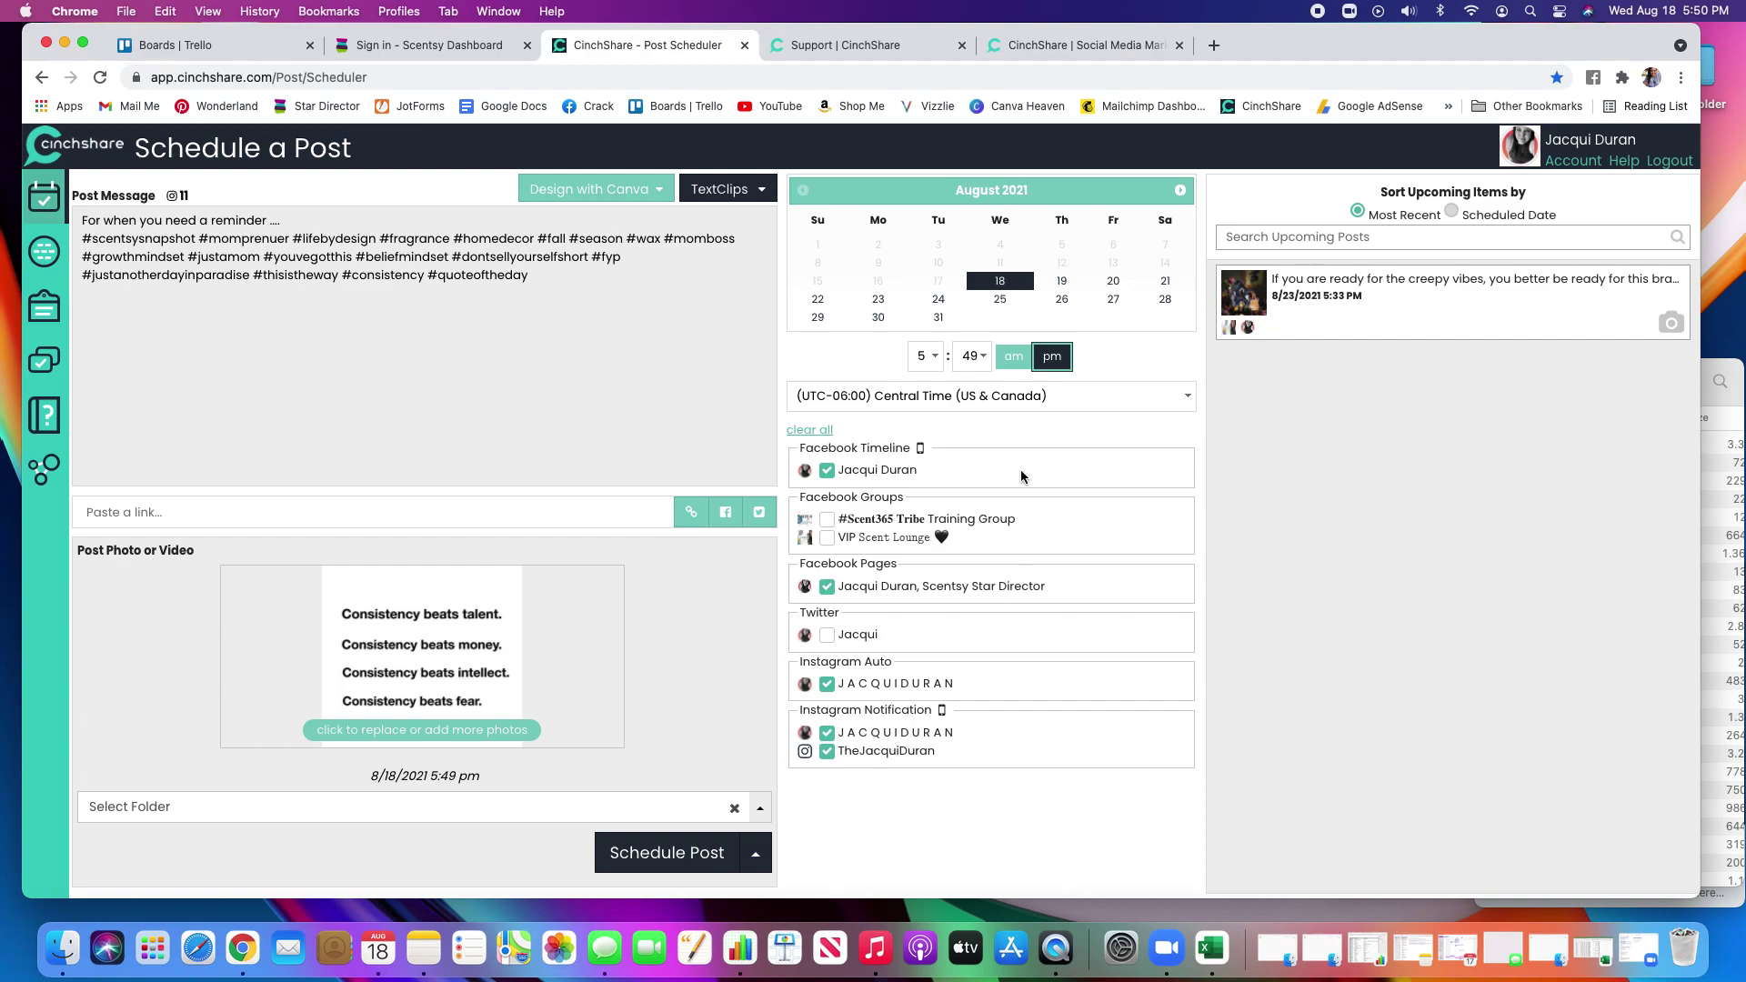
Step: Set the post date to August 19, 2021 at 6:00 am and deselect the Facebook Timeline as a destination
left_click(1059, 284)
left_click(935, 357)
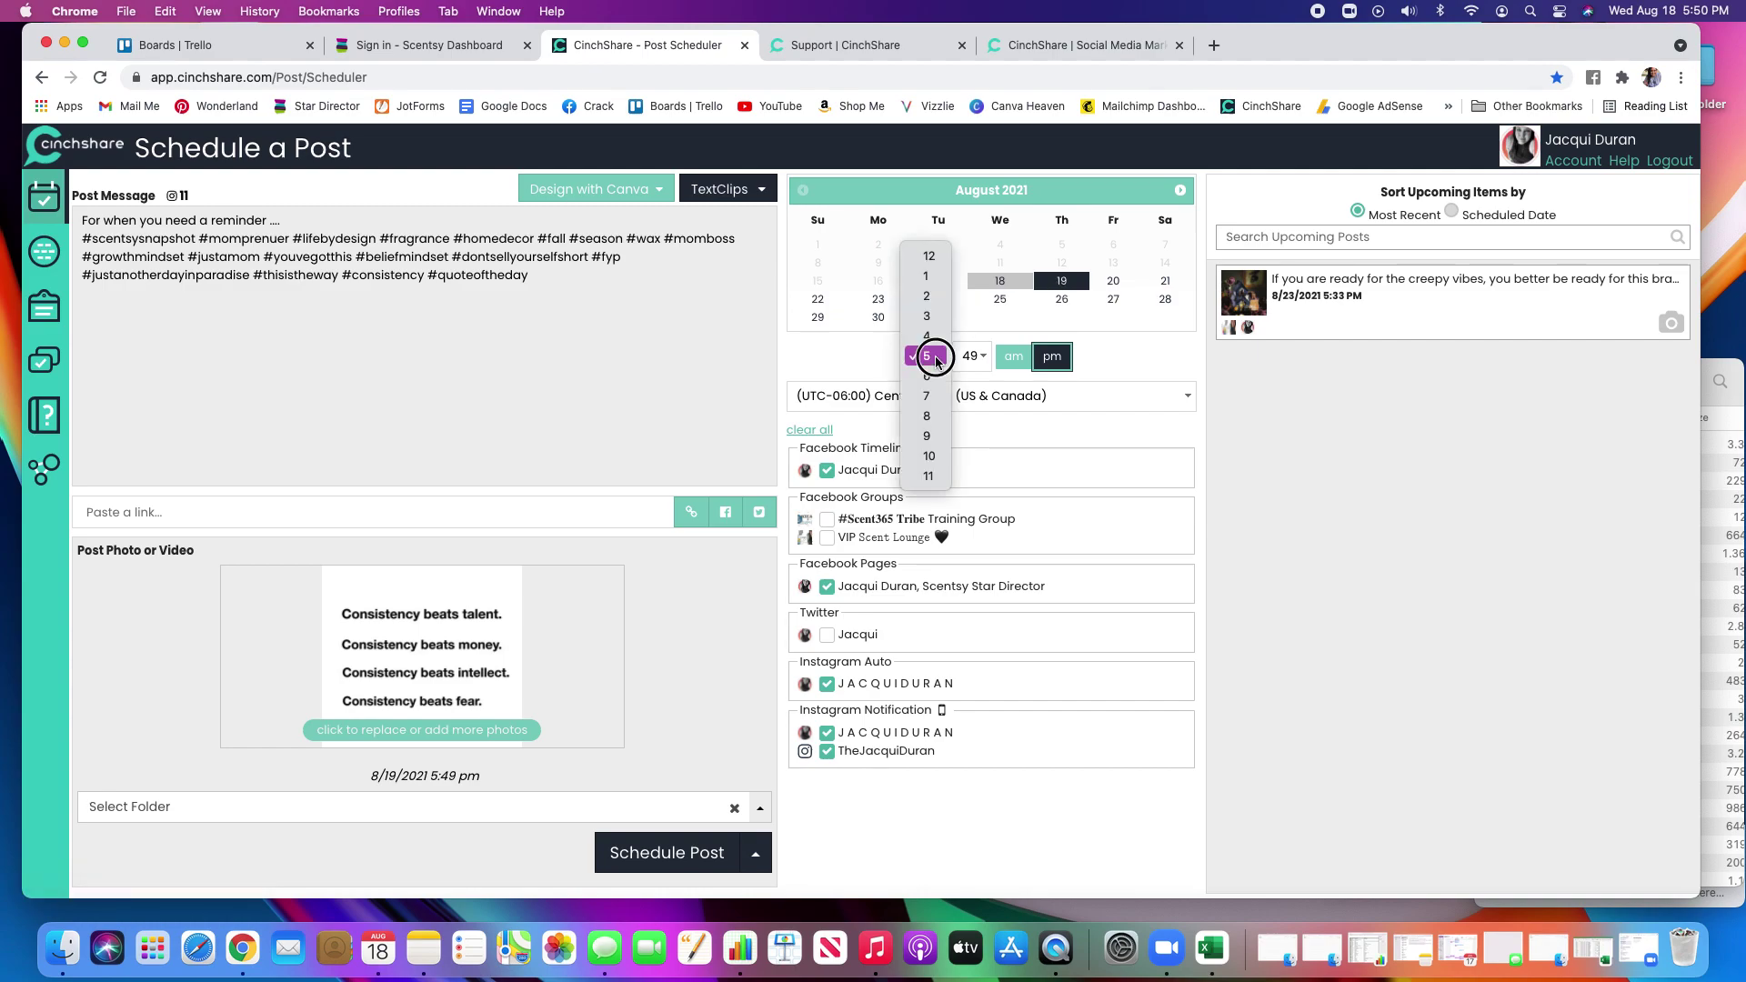
left_click(928, 376)
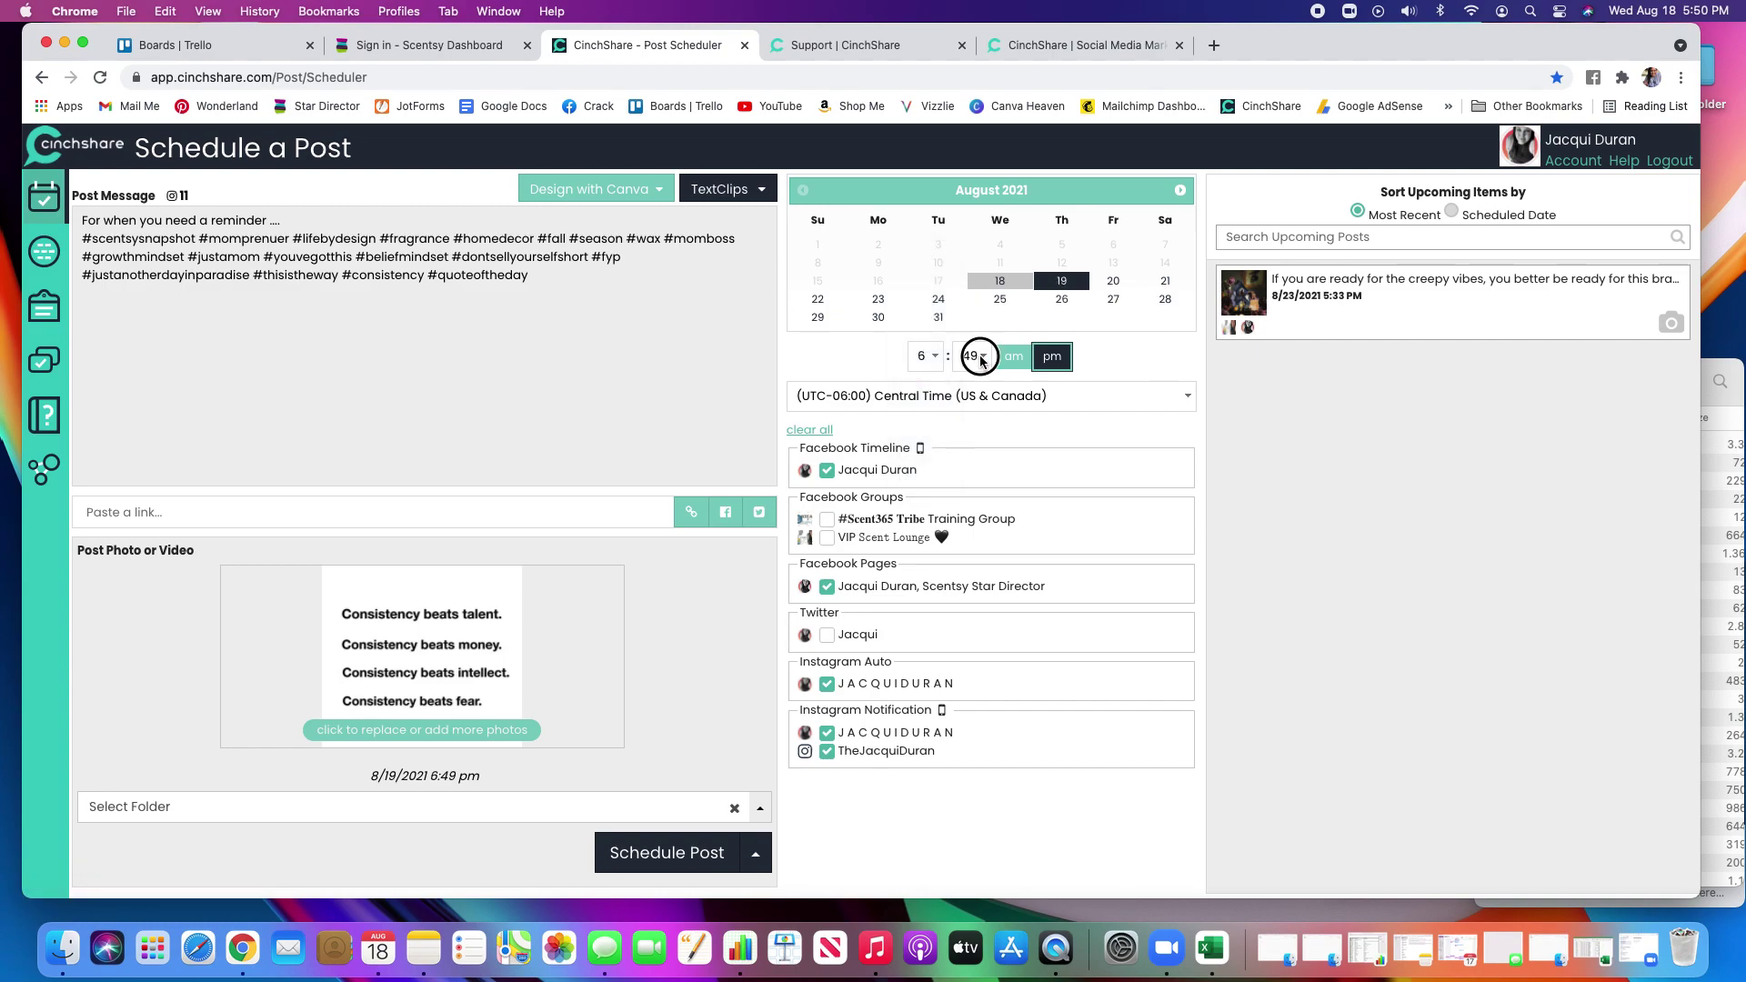
left_click(983, 360)
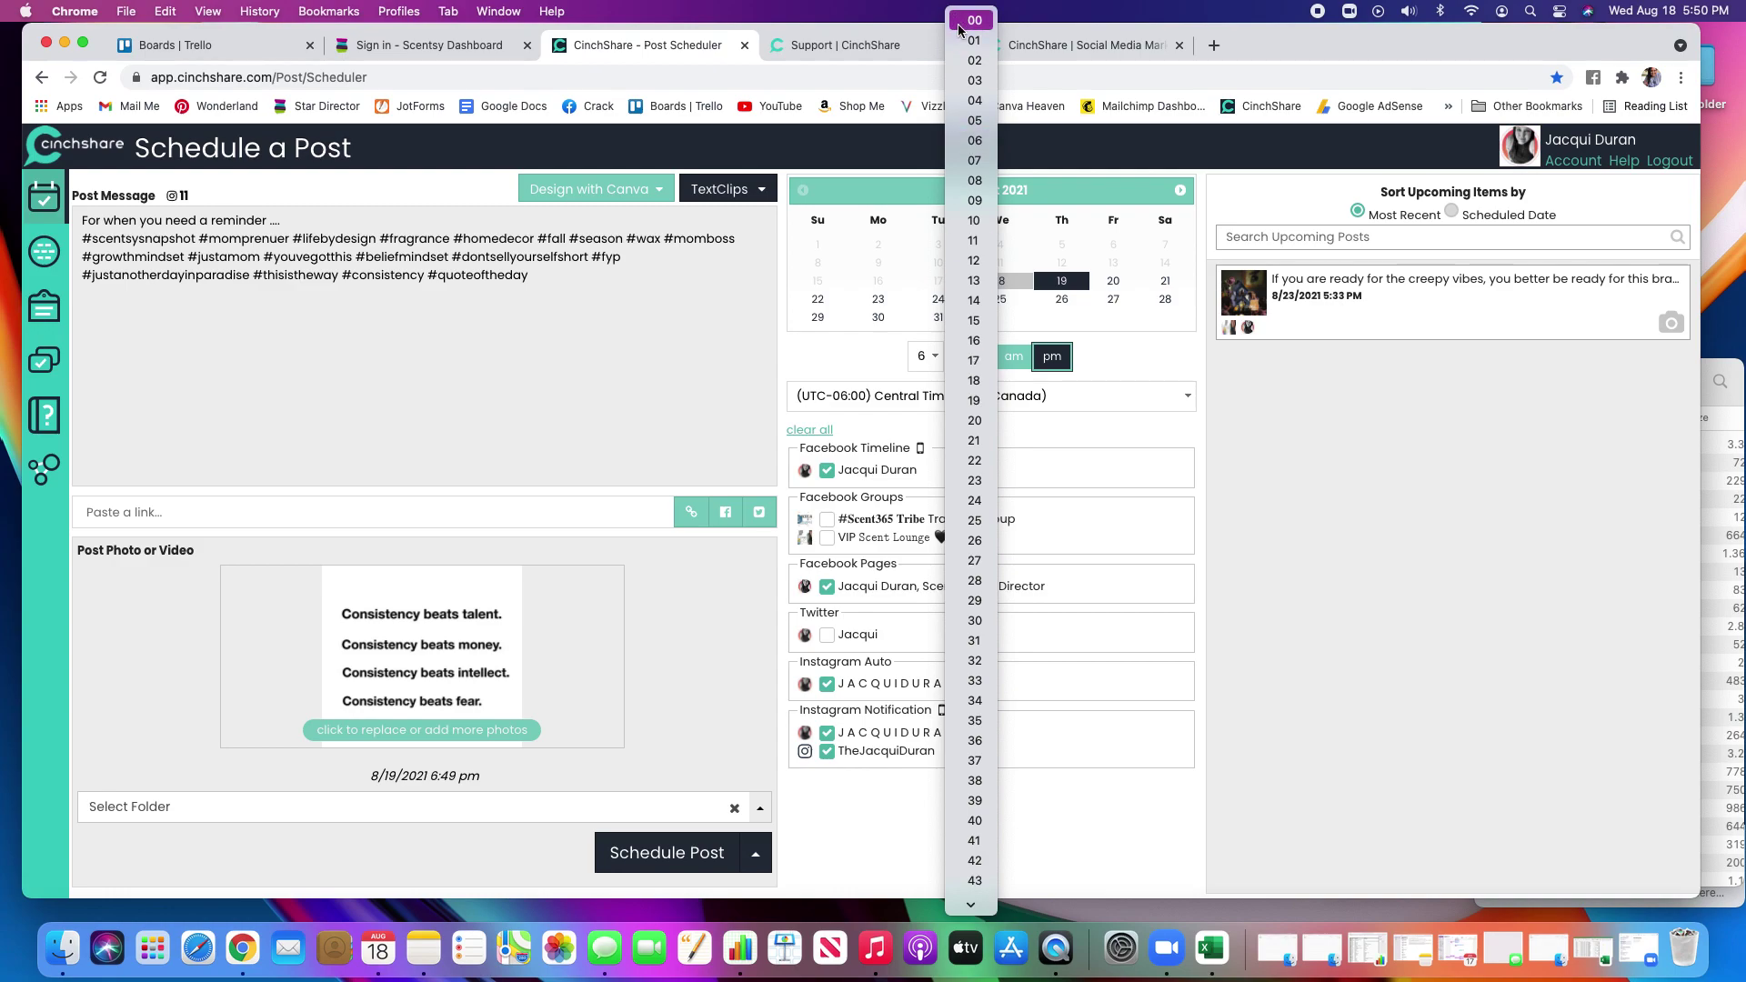
left_click(960, 29)
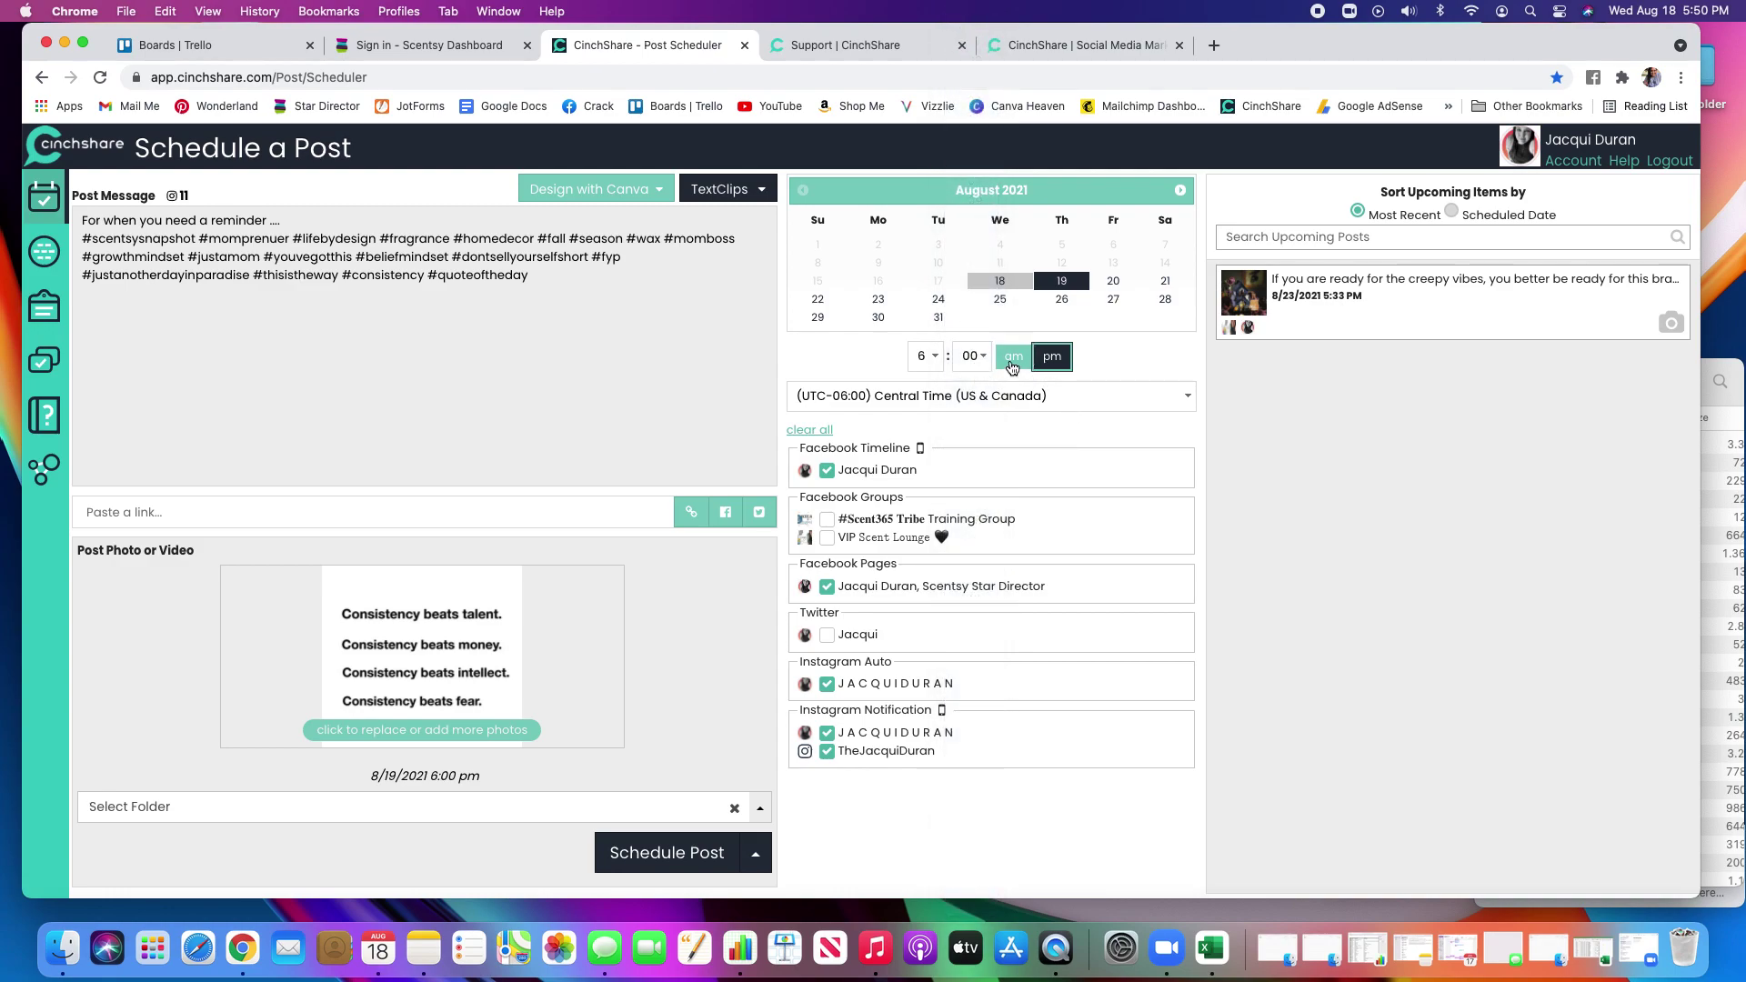
left_click(1013, 364)
left_click(829, 472)
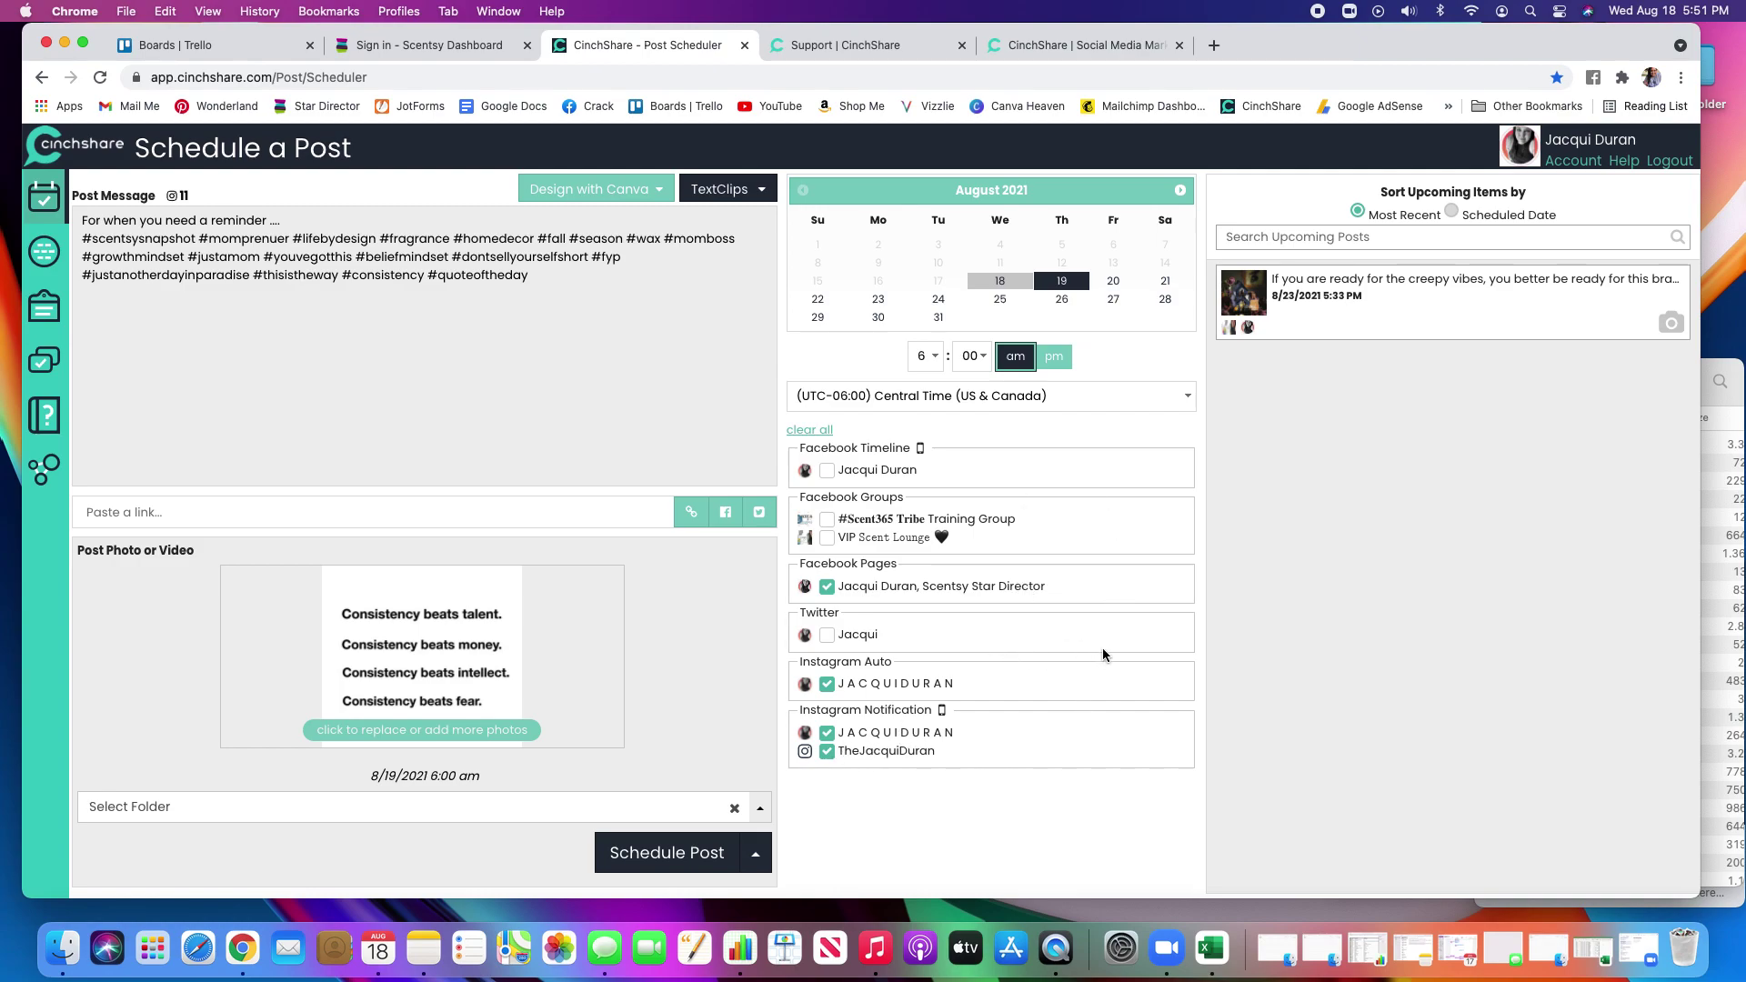
Step: Schedule the post and view the edit, copy and delete options of its entry among the upcoming posts
left_click(673, 859)
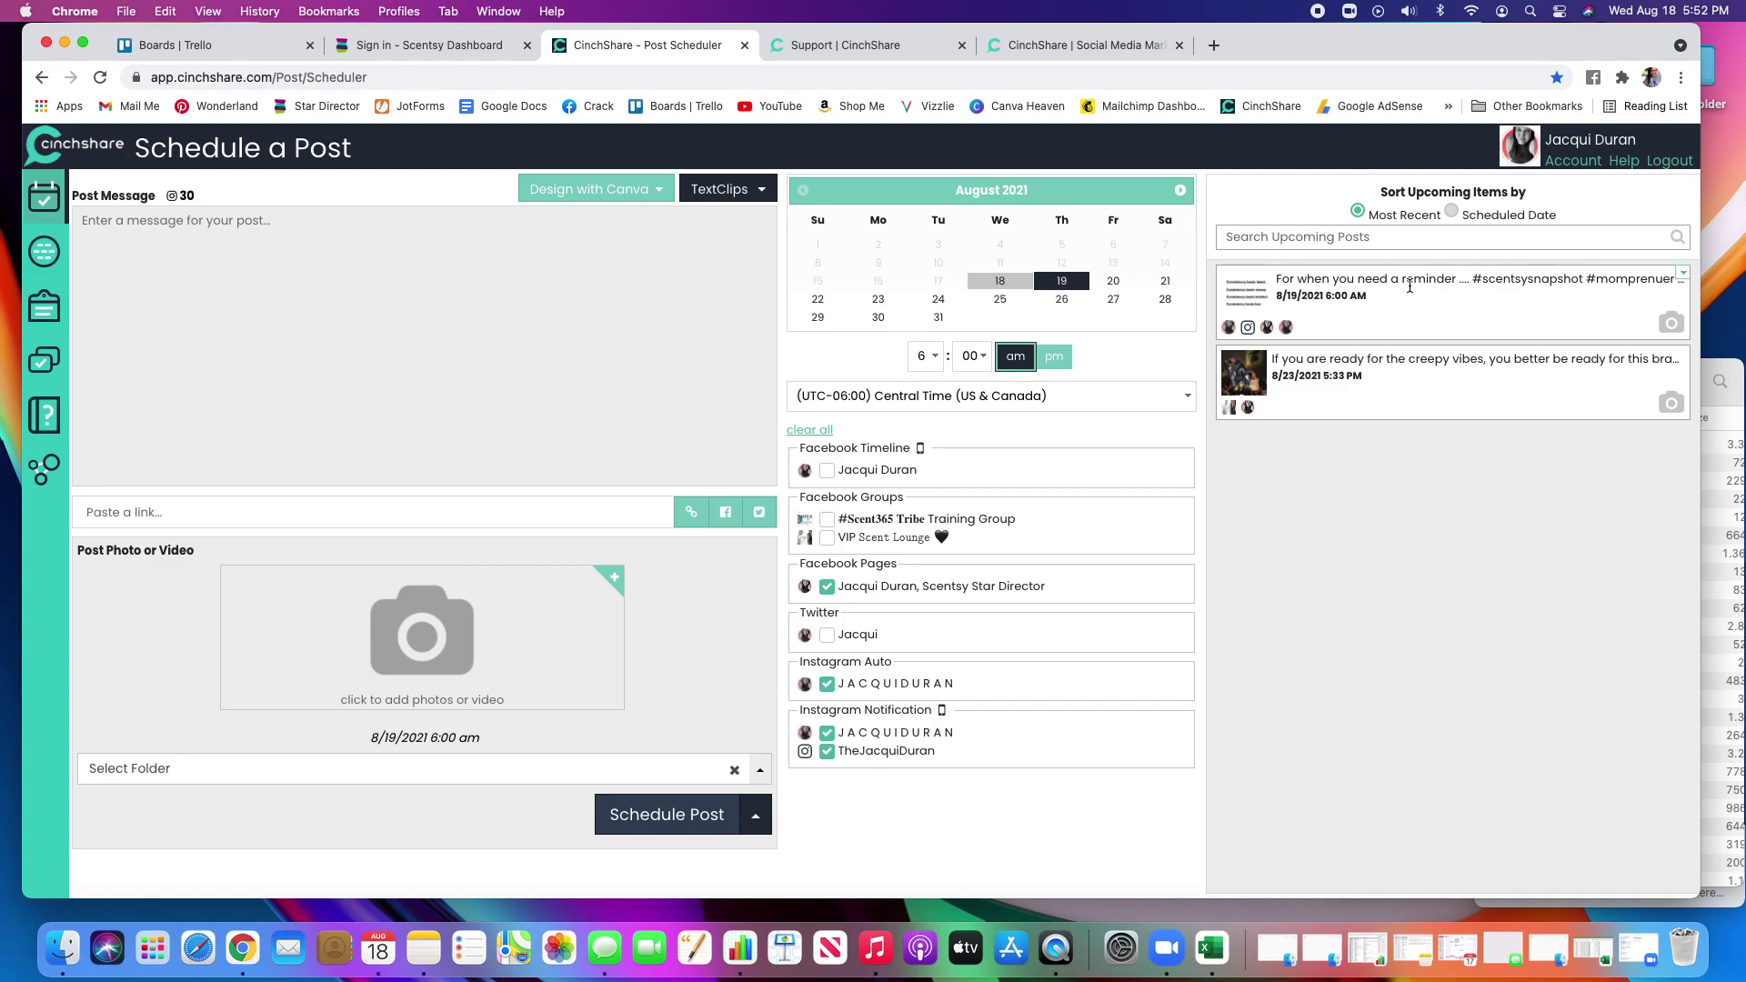
left_click(1684, 274)
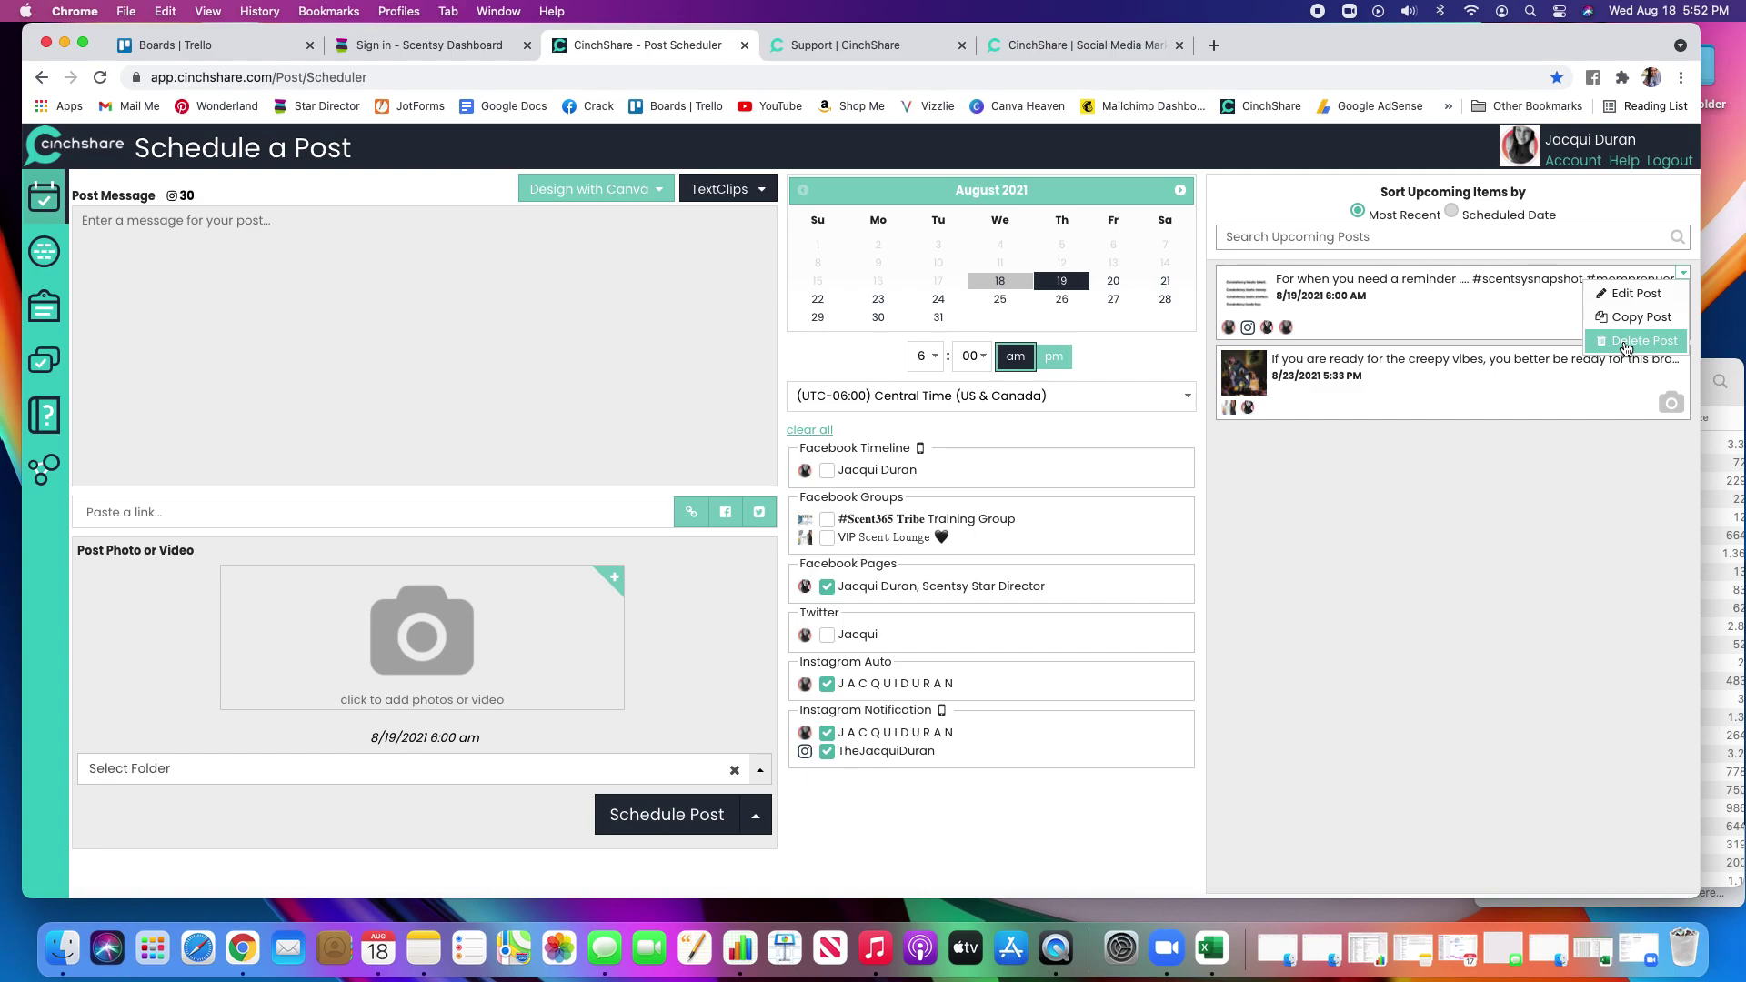
left_click(1559, 477)
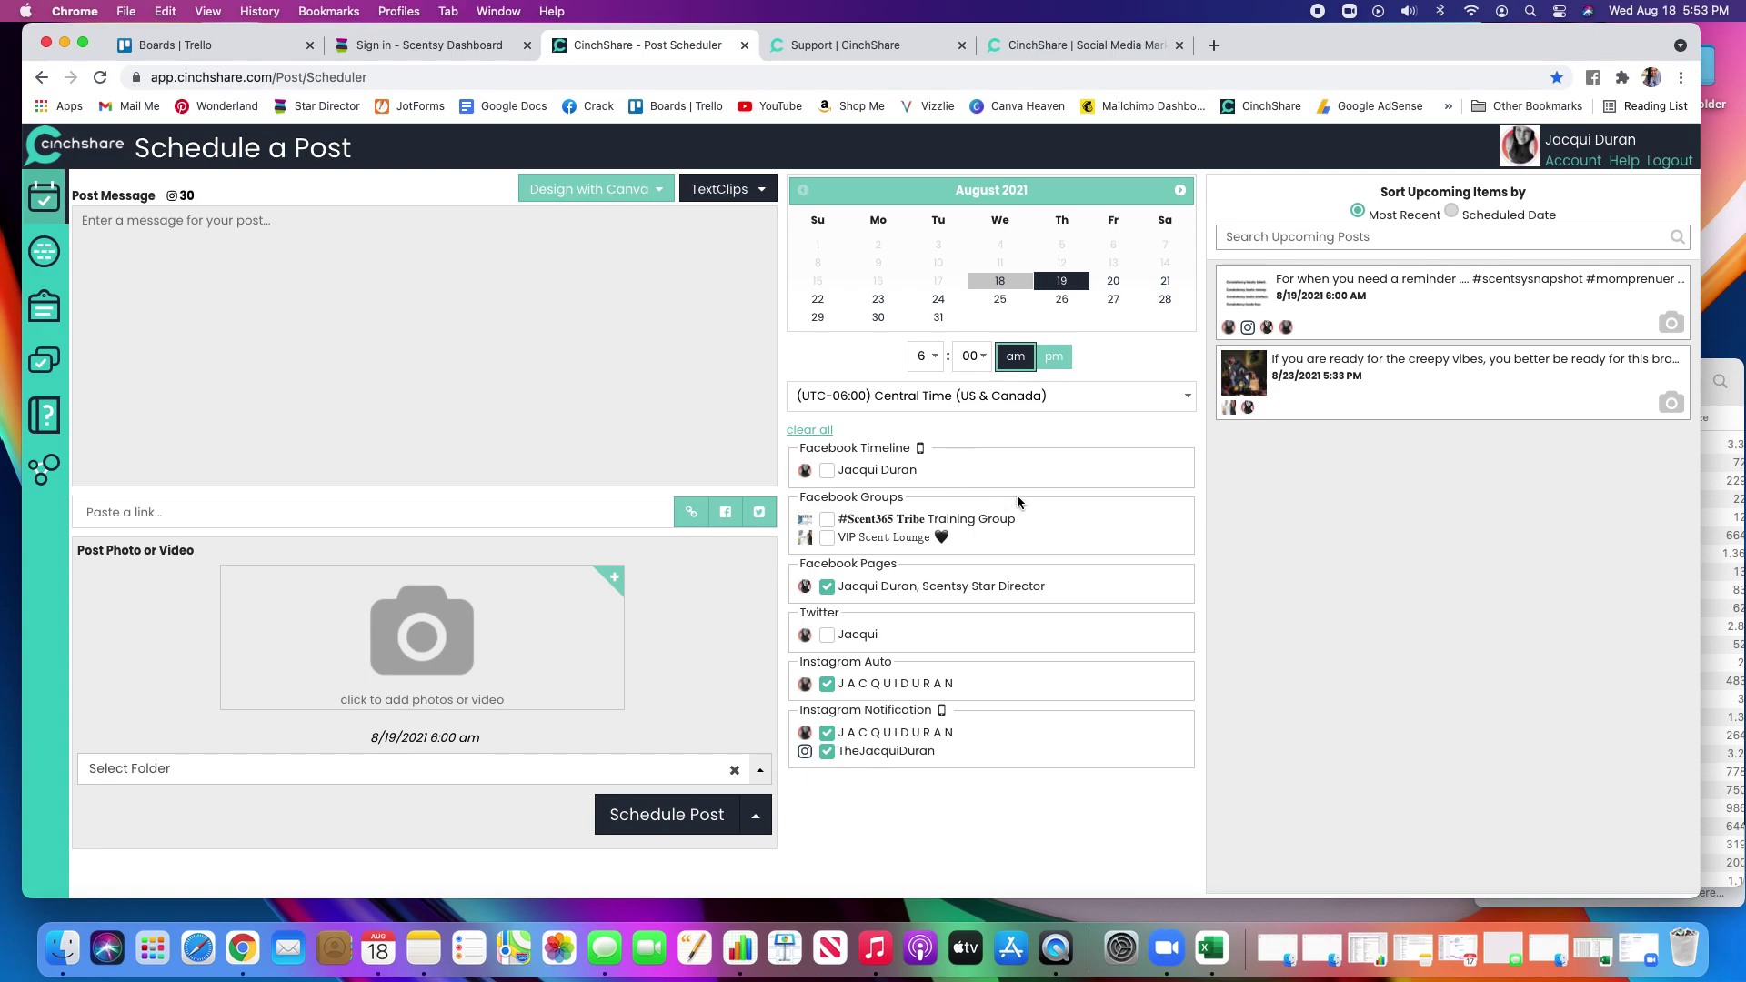
Step: Load Facebook in a new browser tab, and return to CinchShare to open the My Networks page
left_click(1214, 46)
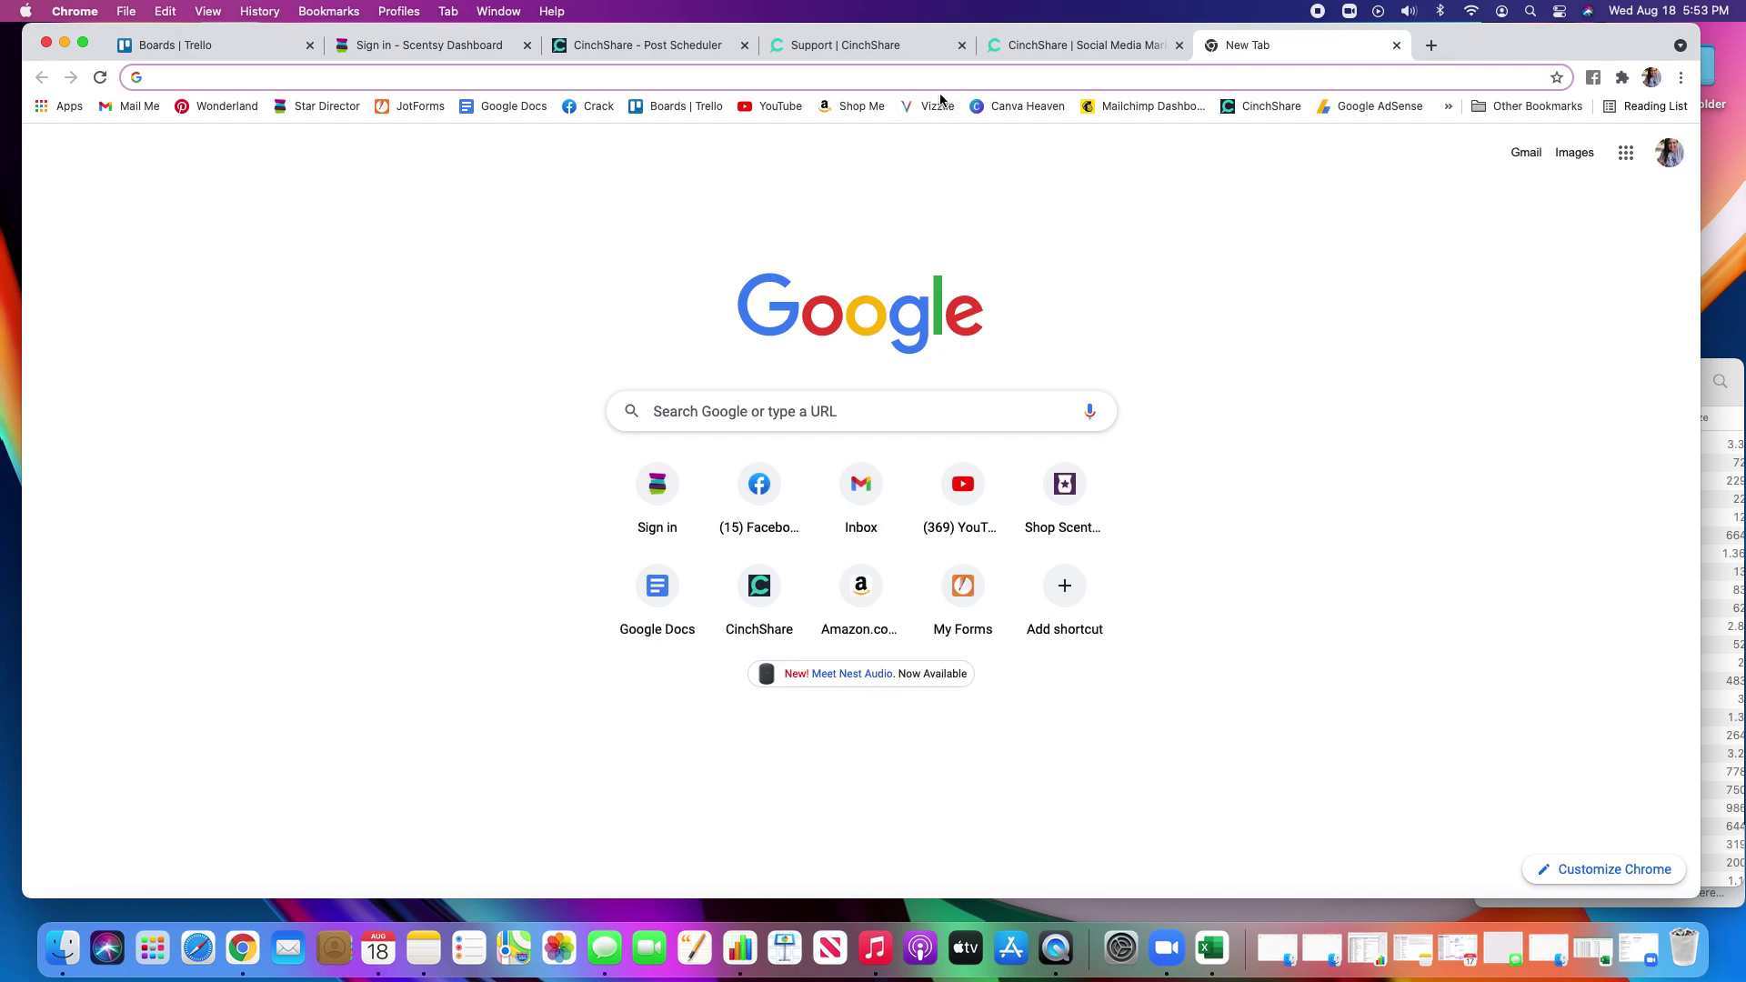
left_click(591, 107)
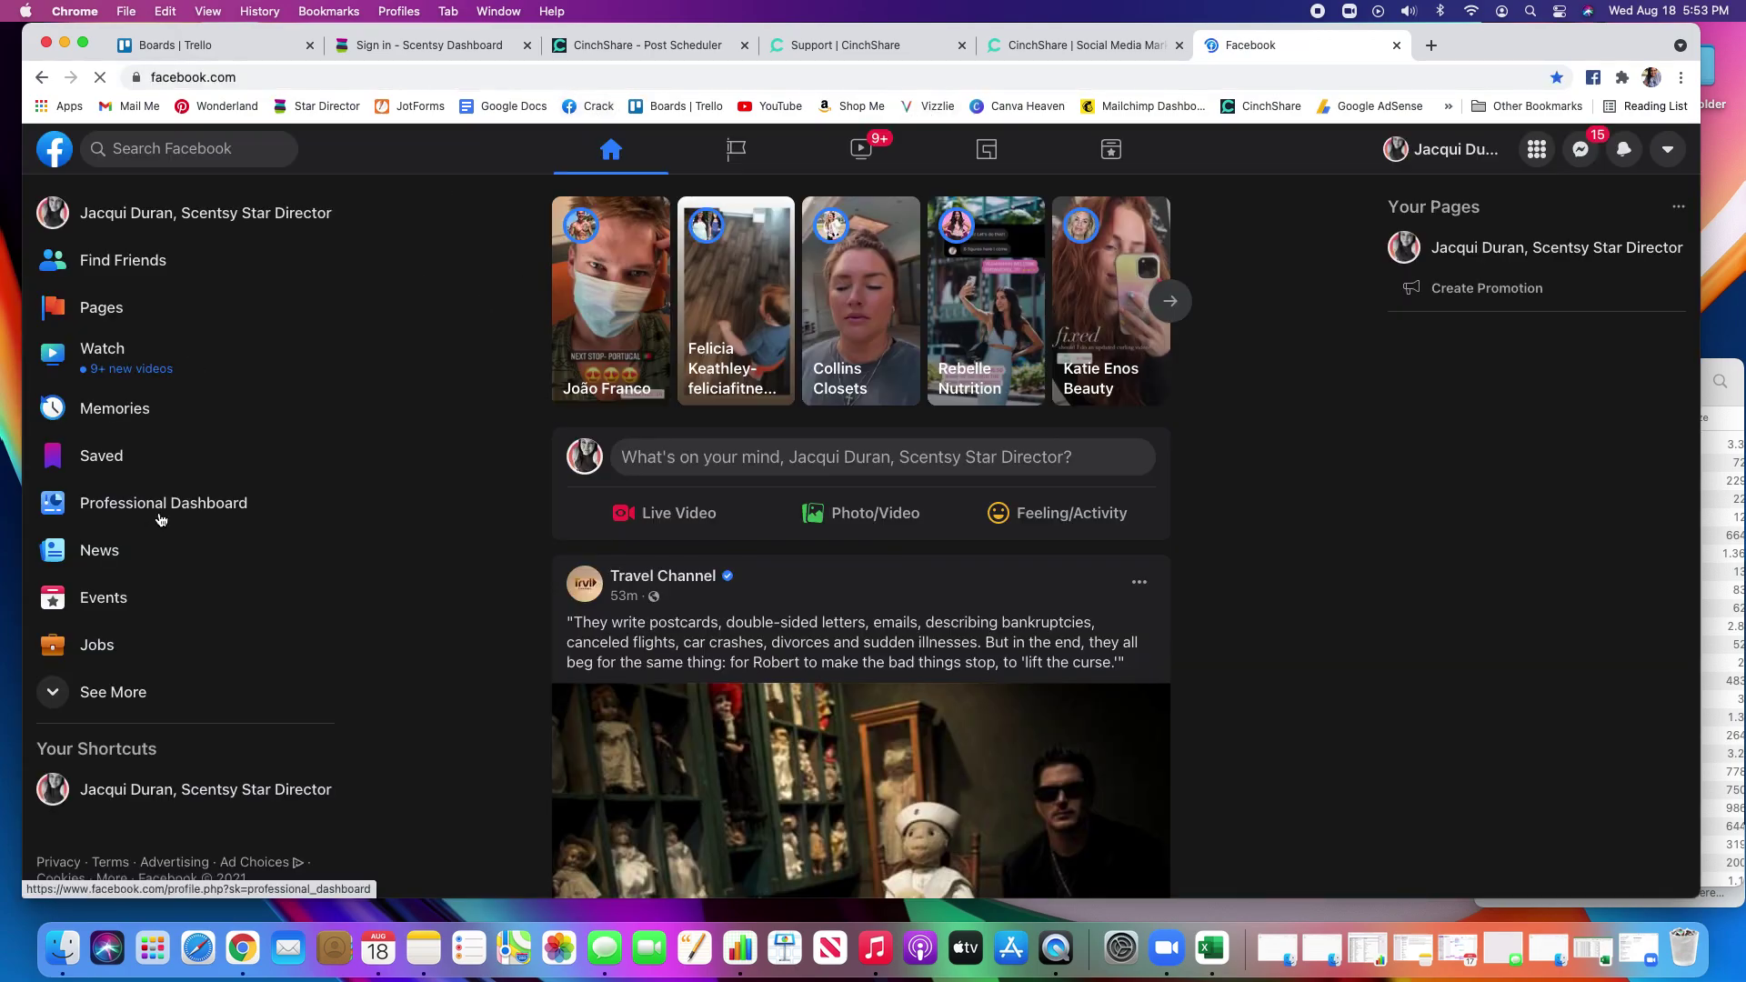
left_click(684, 46)
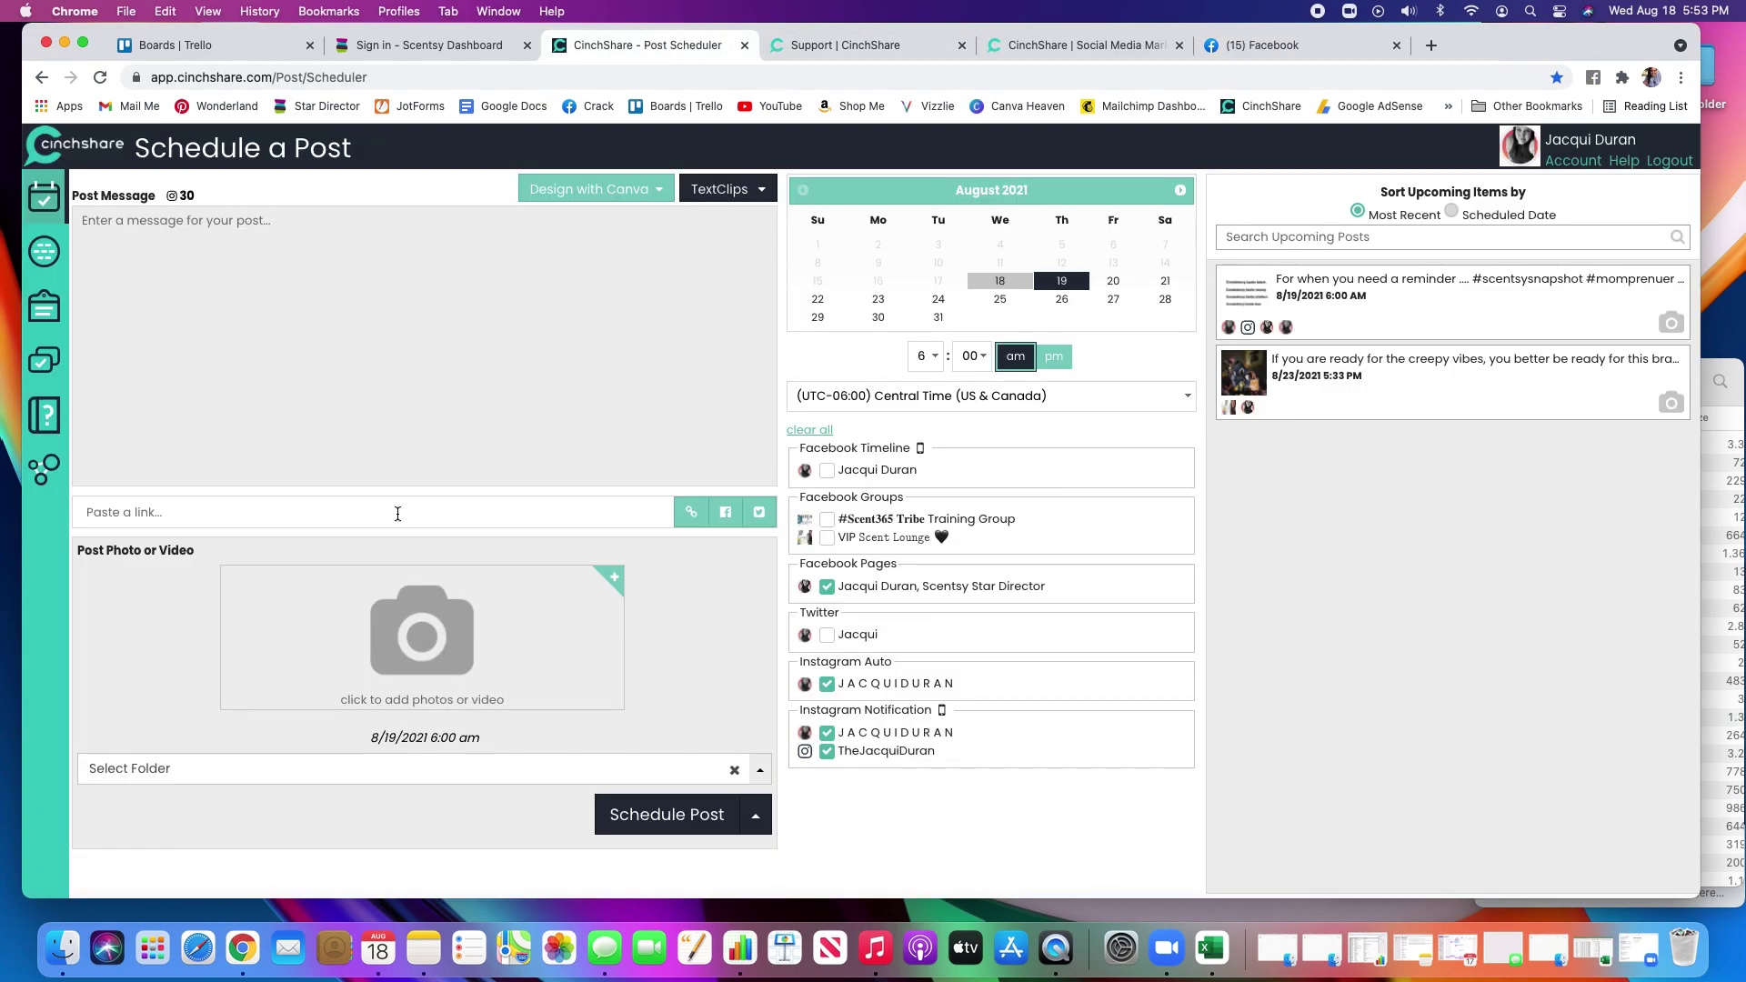
left_click(42, 260)
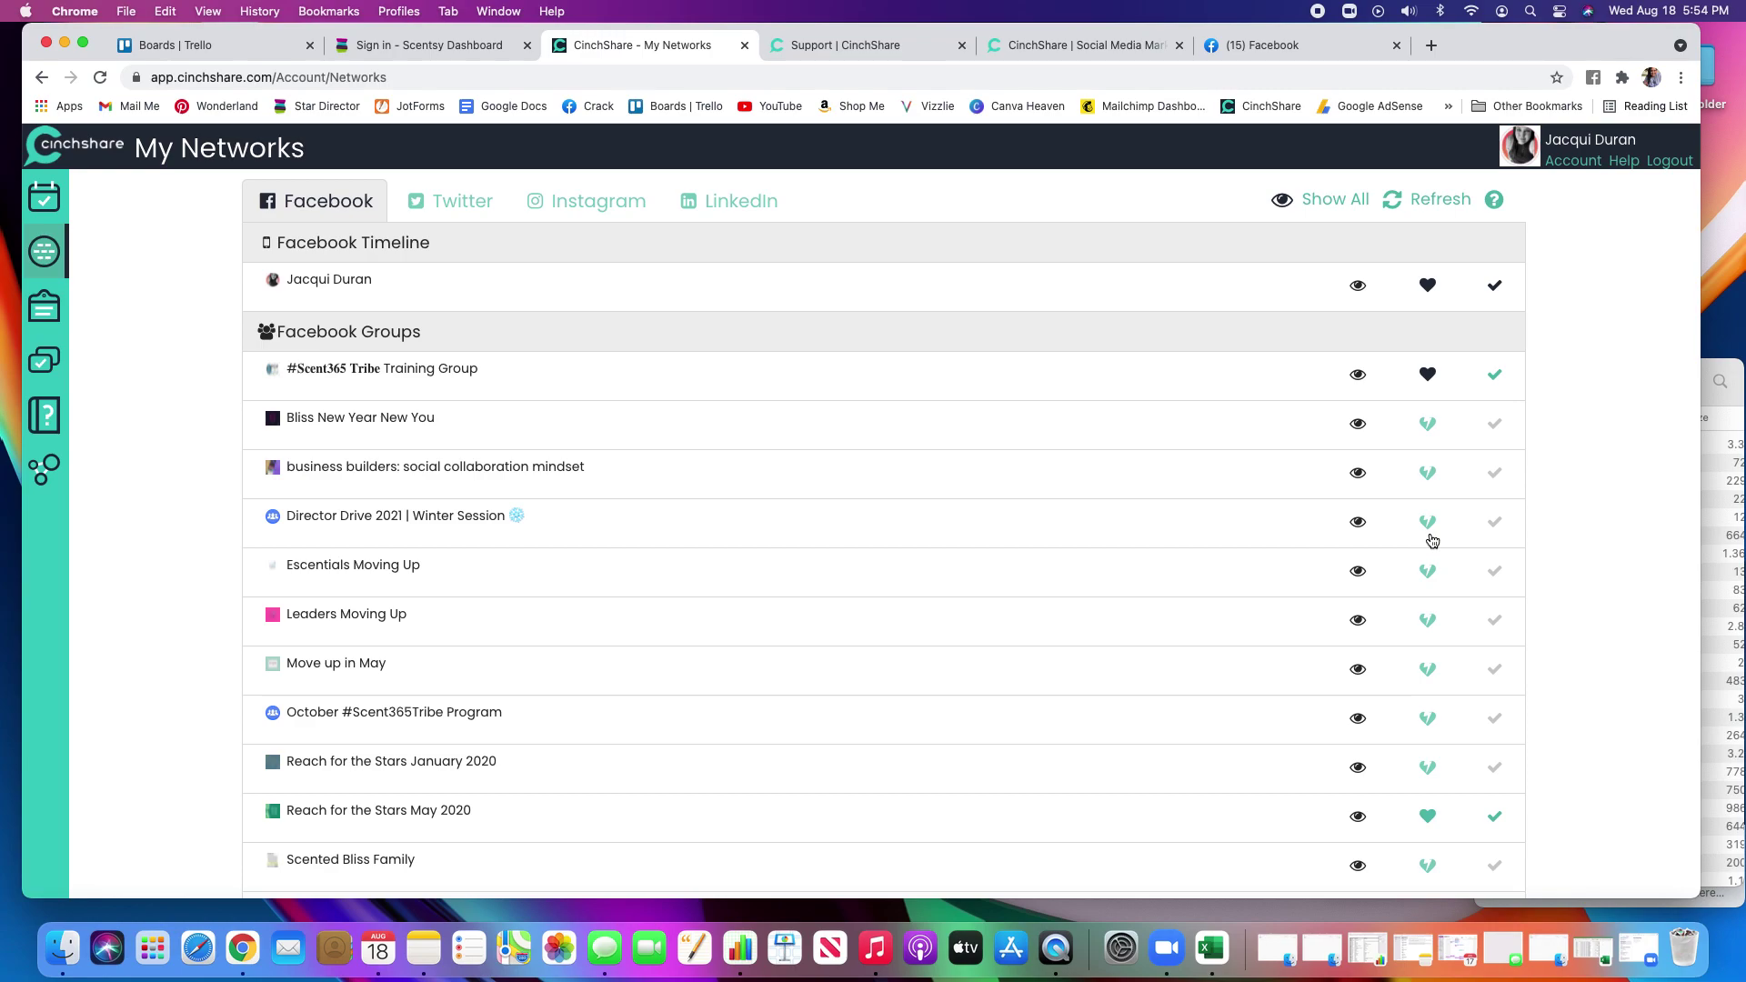
mouse_move(1432, 541)
Step: Go back to Facebook and switch from the business page to the personal profile
left_click(1278, 48)
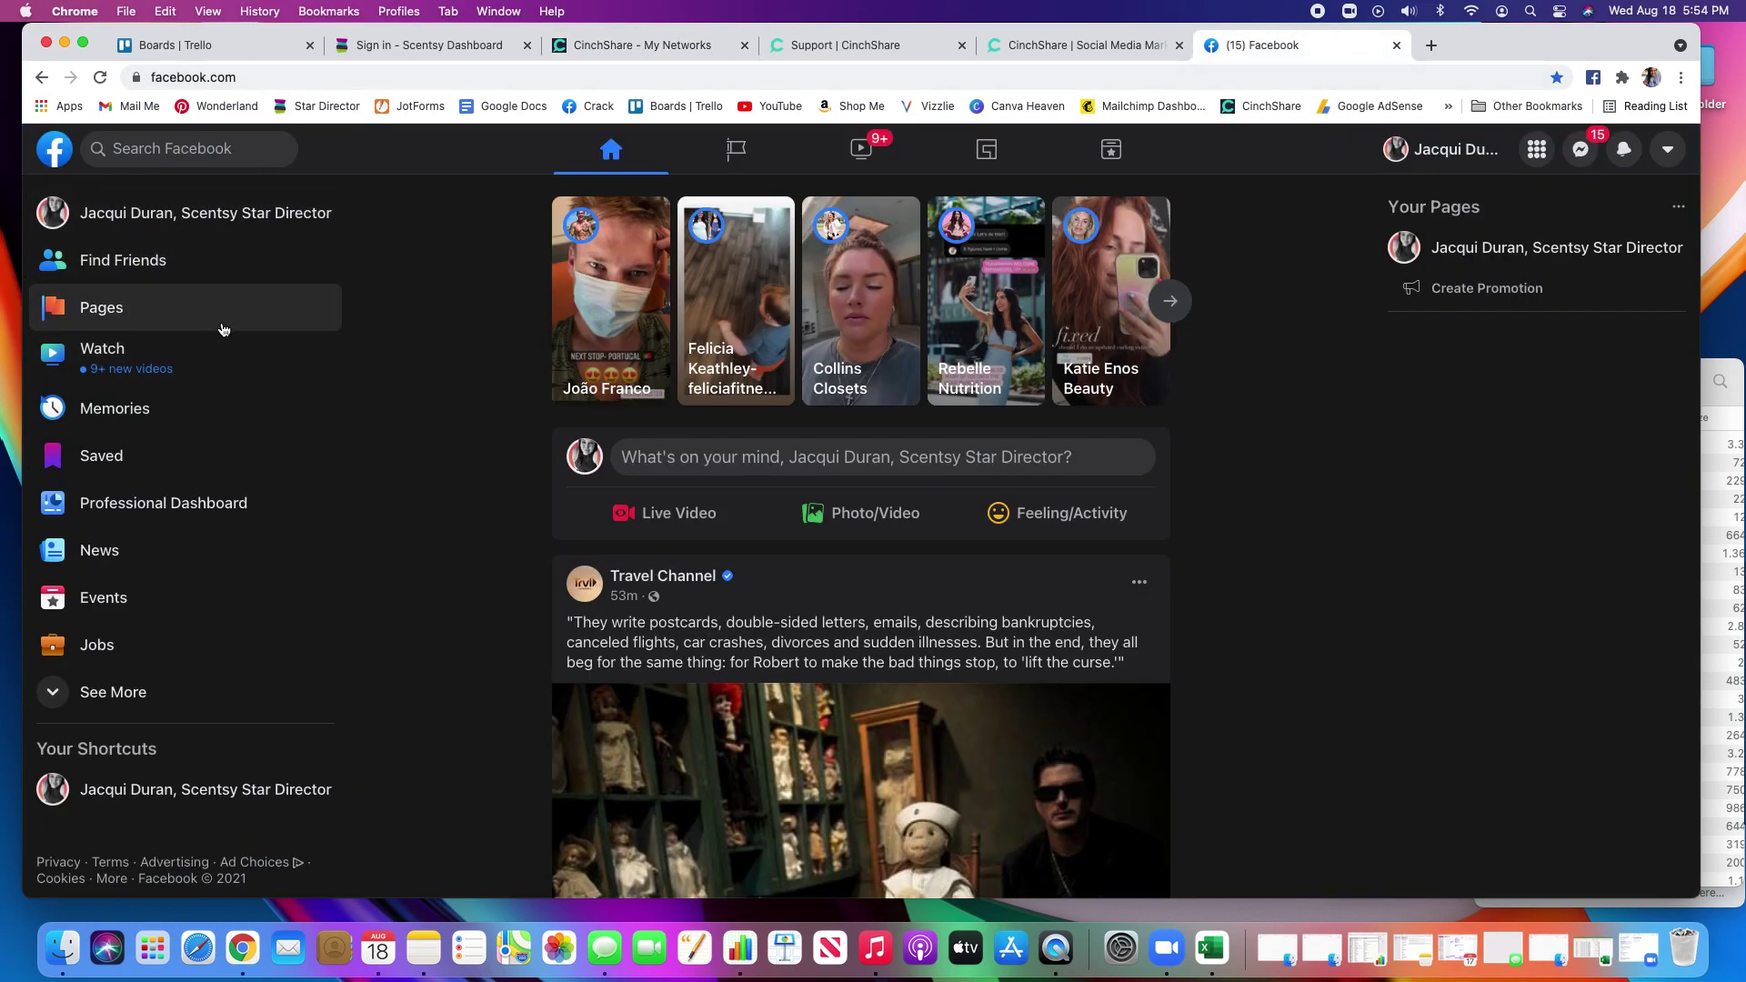
left_click(1669, 151)
left_click(1501, 366)
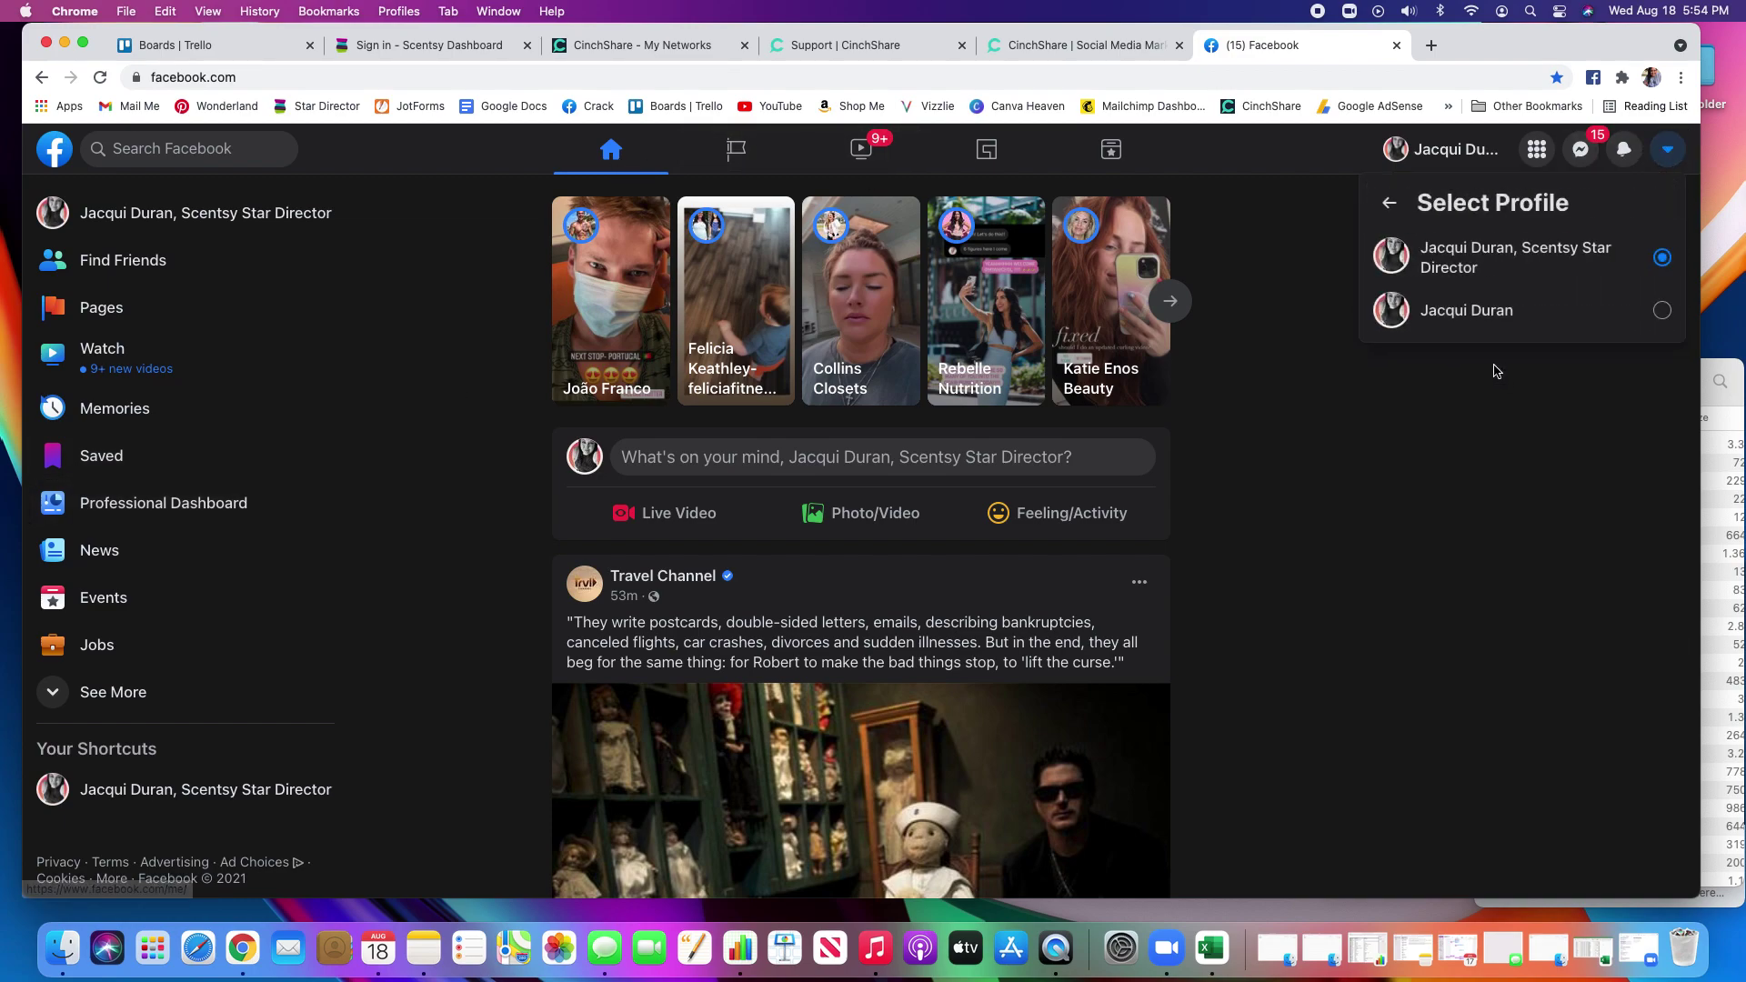
left_click(1662, 311)
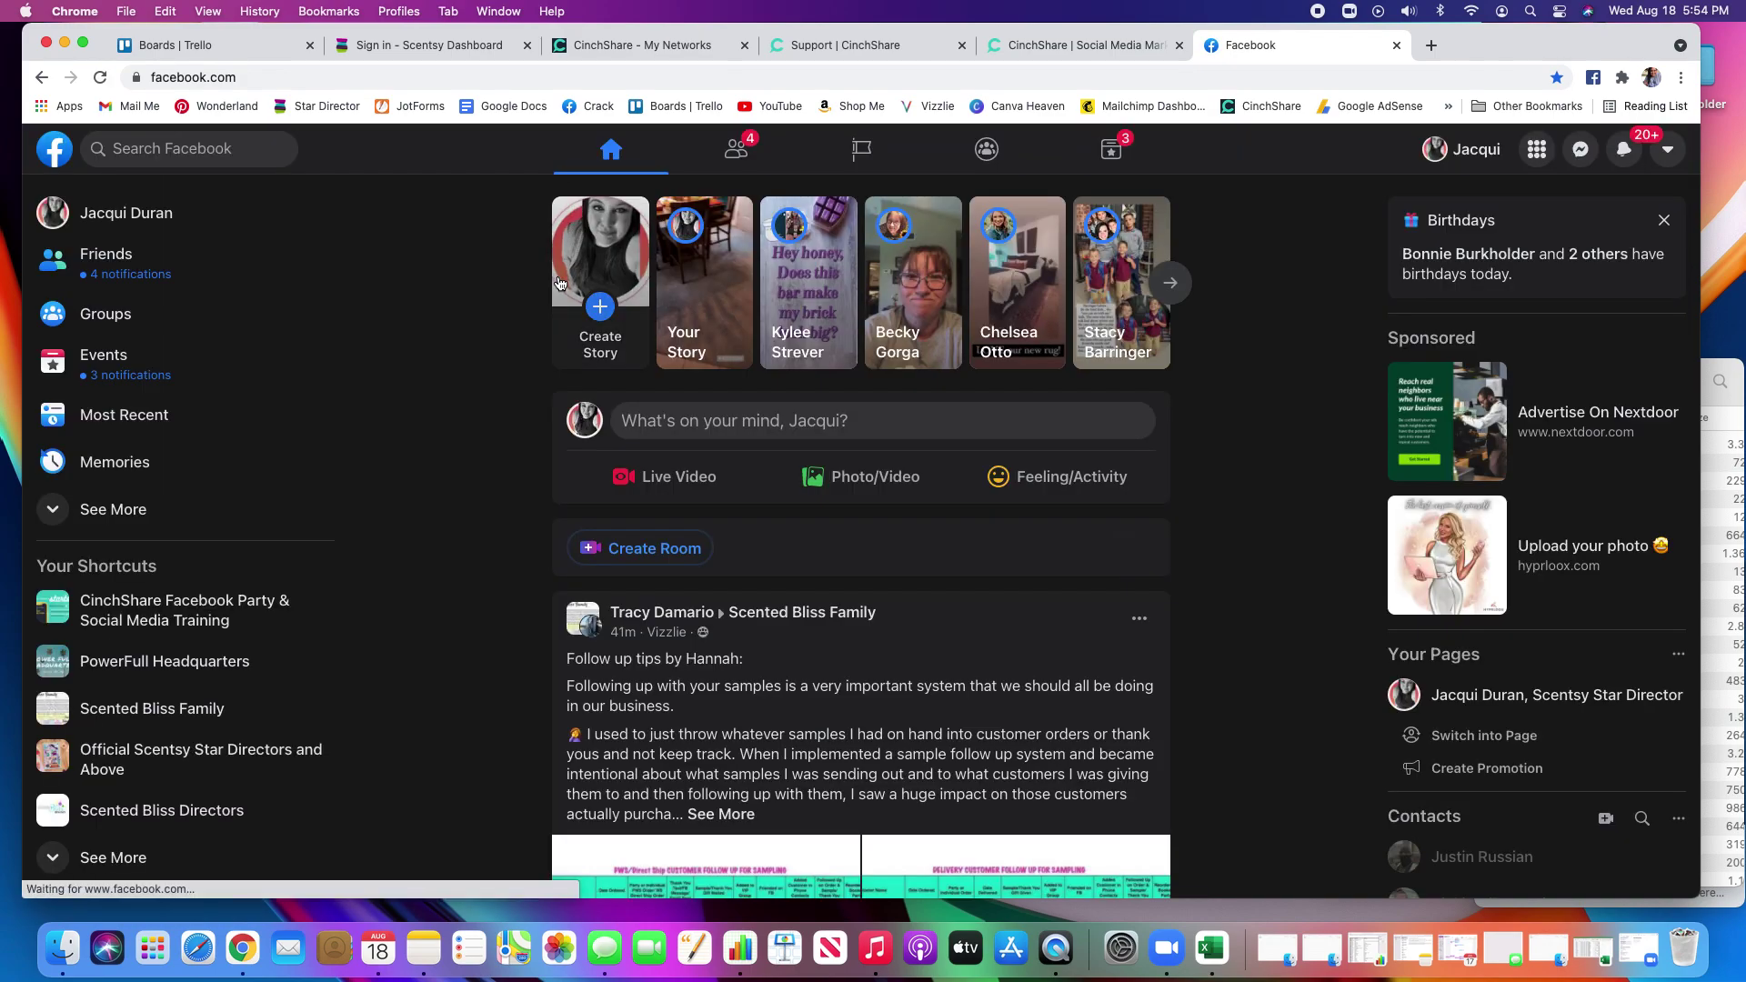
Step: Expand the list of managed Facebook groups, look through it, and open "business builders: social collaboration mindset"
left_click(107, 314)
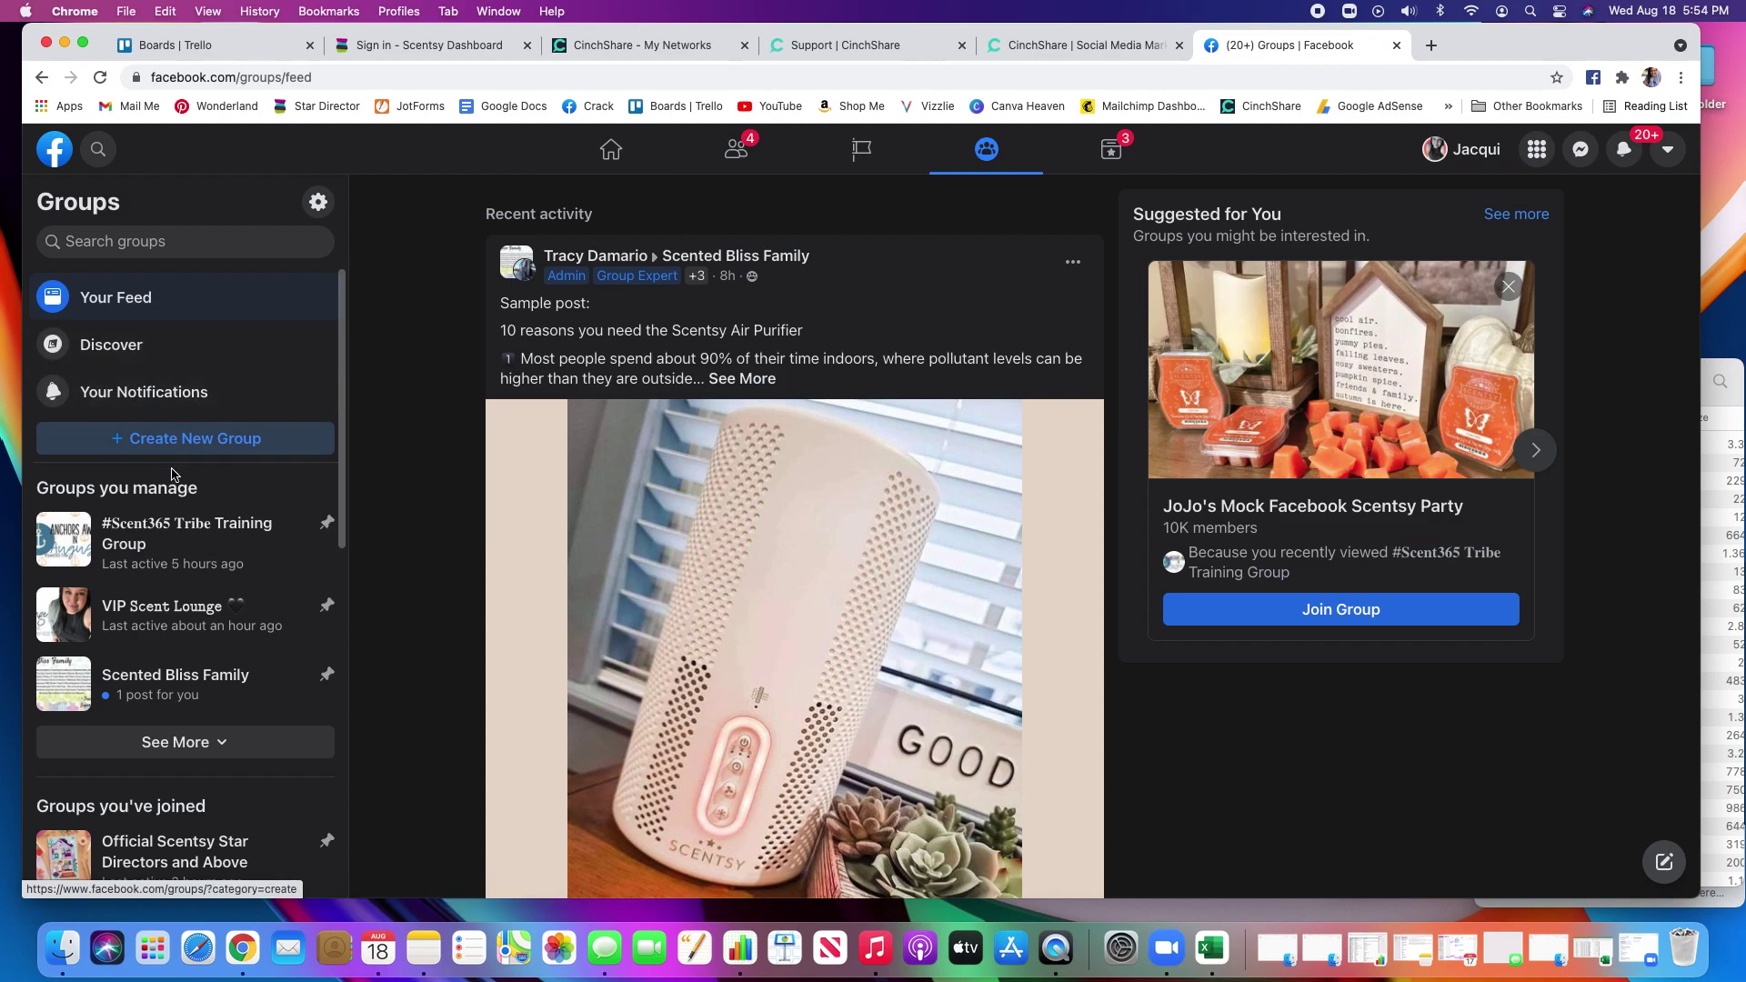
left_click(217, 744)
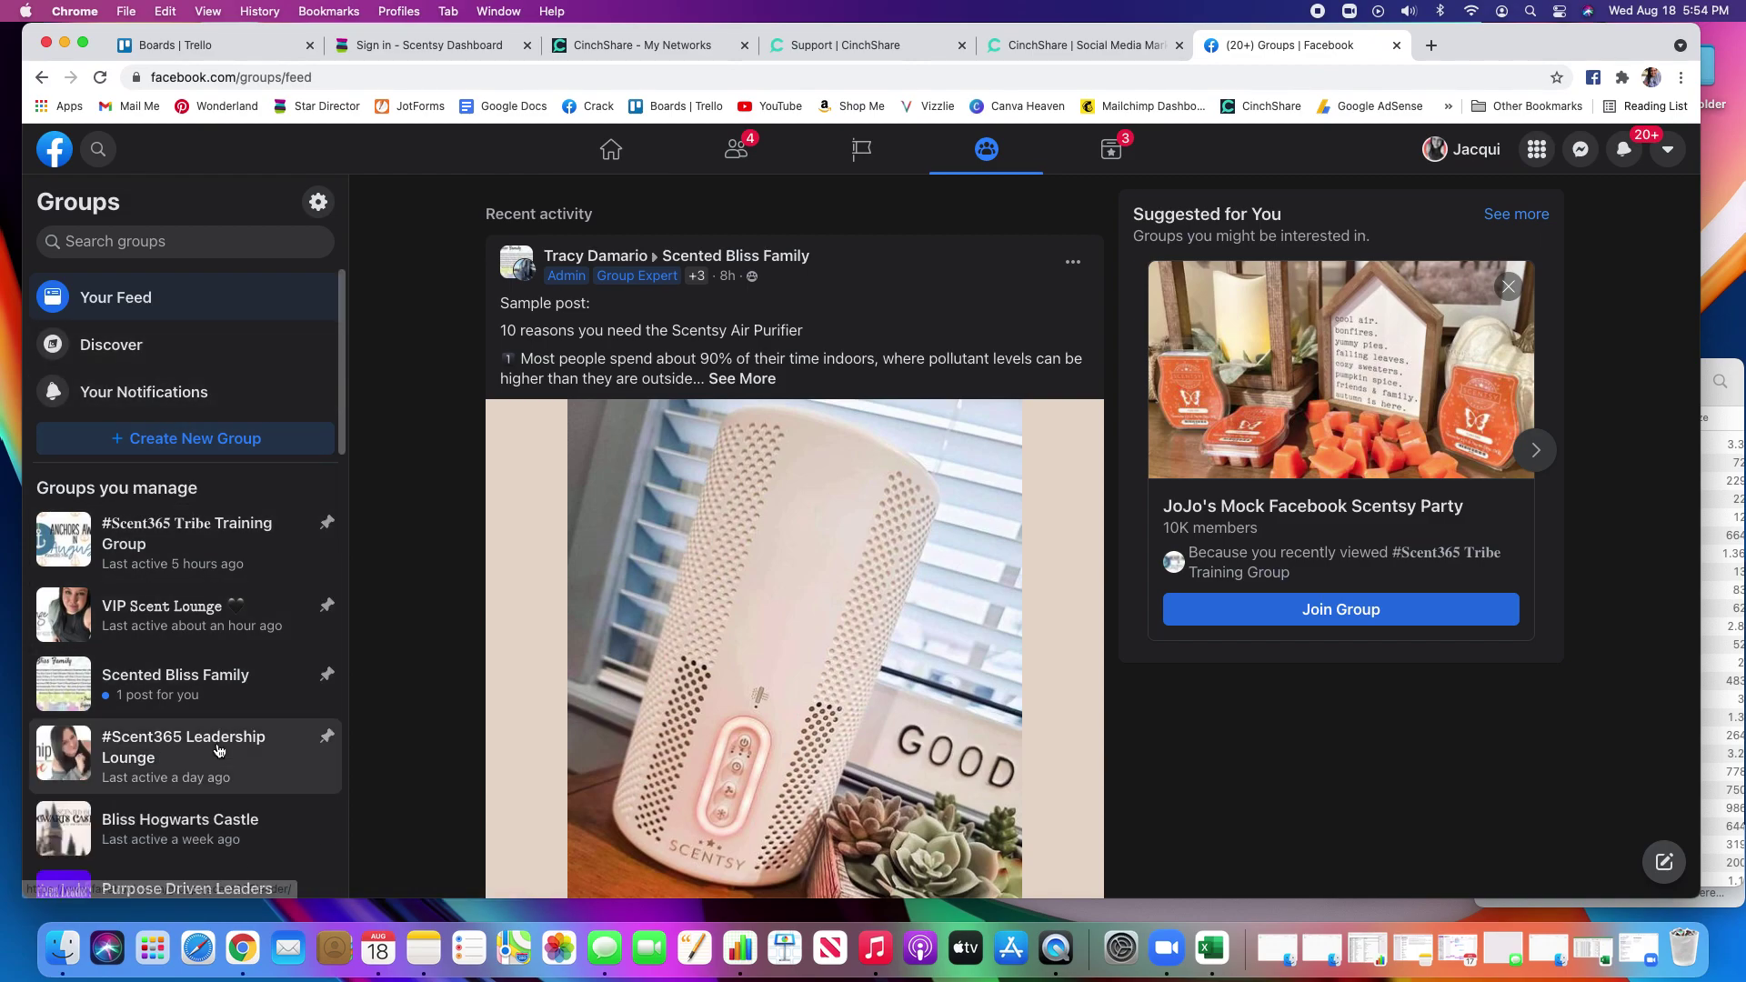
scroll(215, 744, "down", 5)
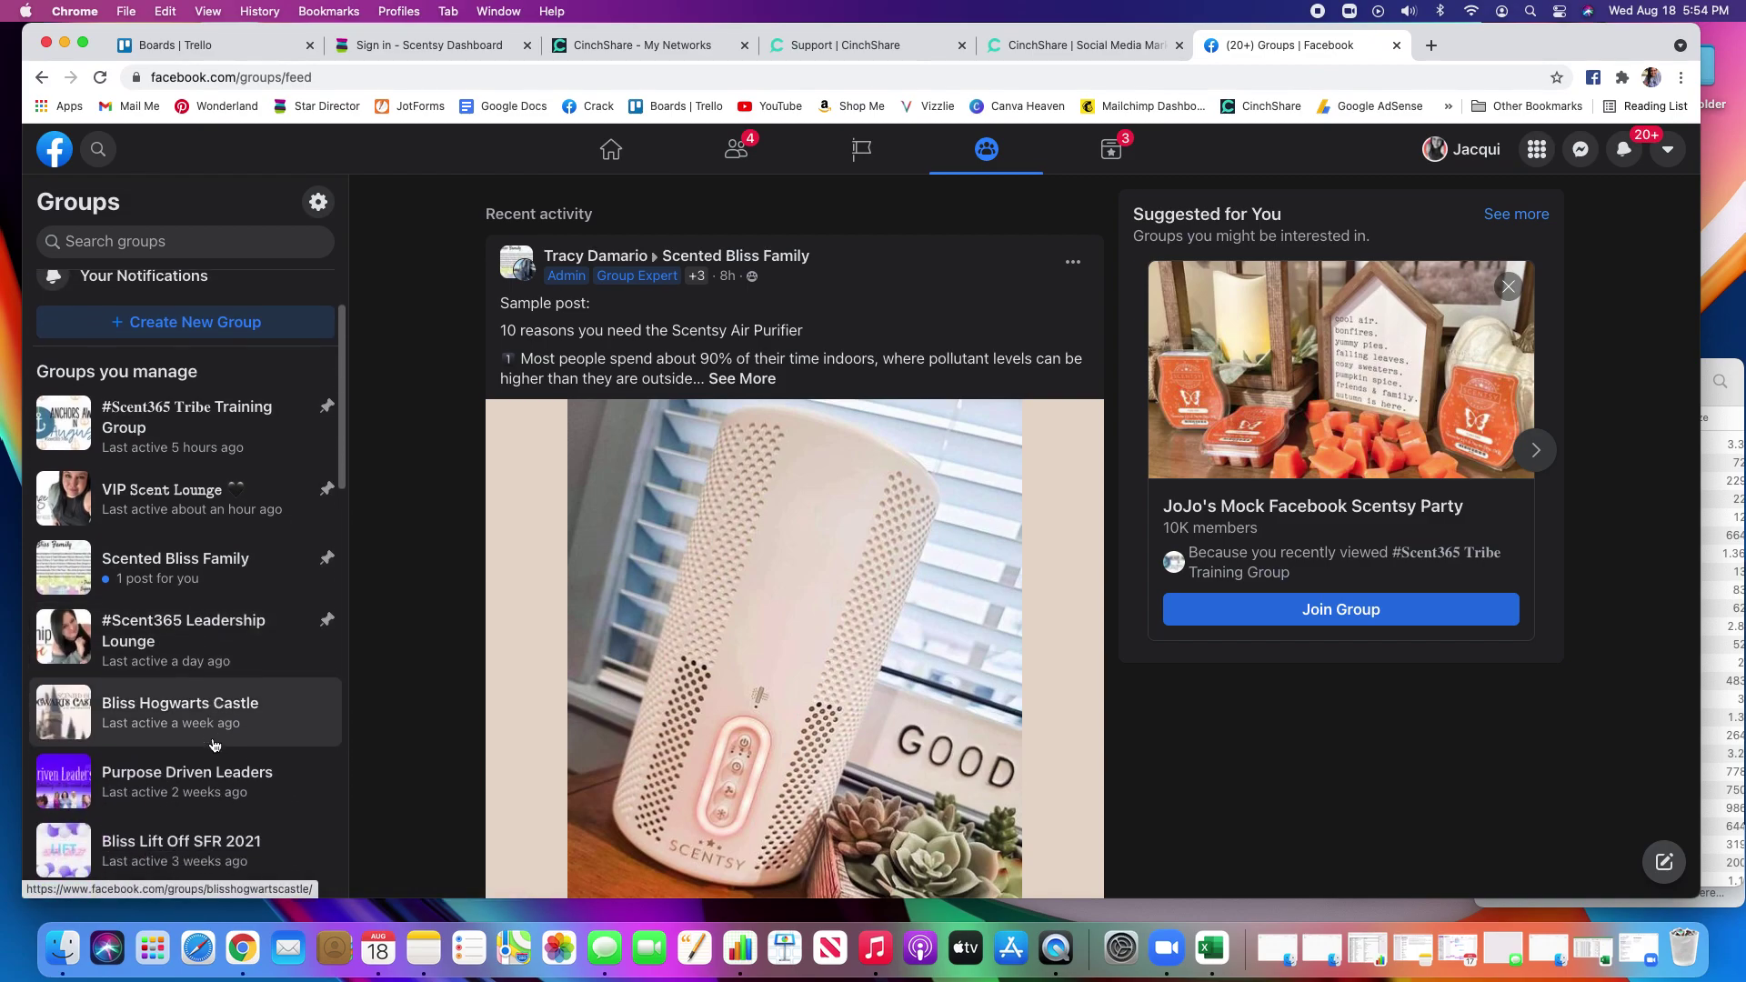
scroll(215, 744, "down", 3)
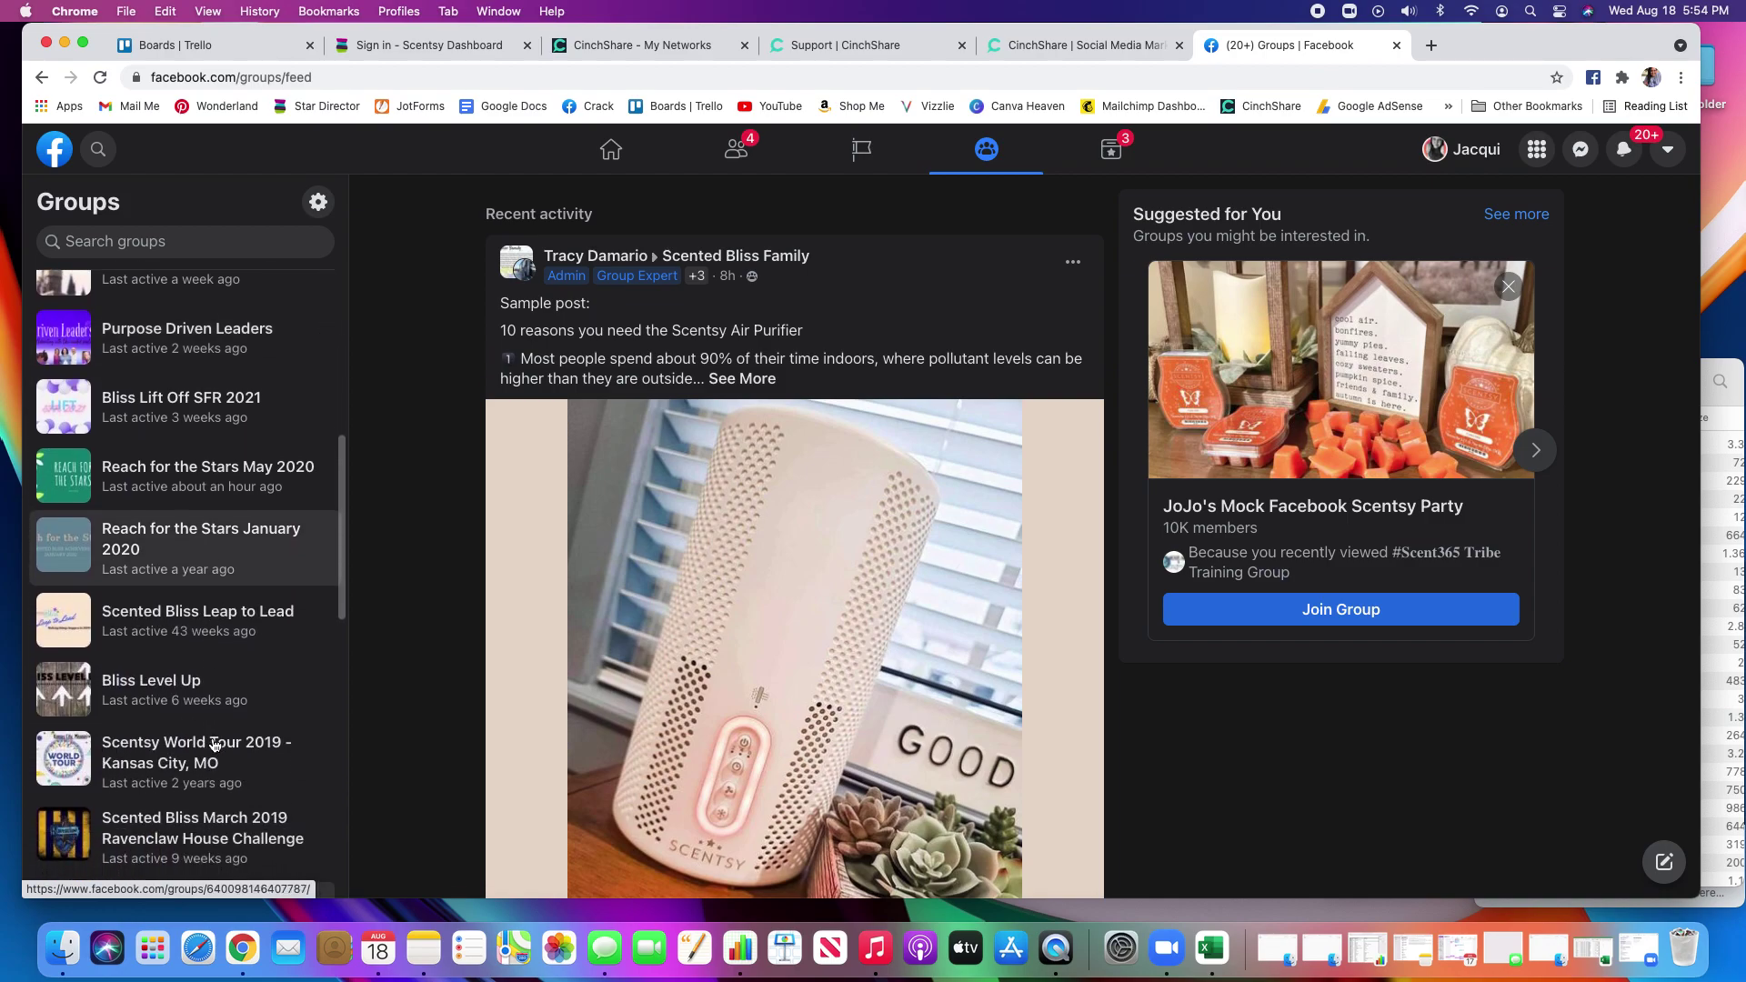
left_click(213, 738)
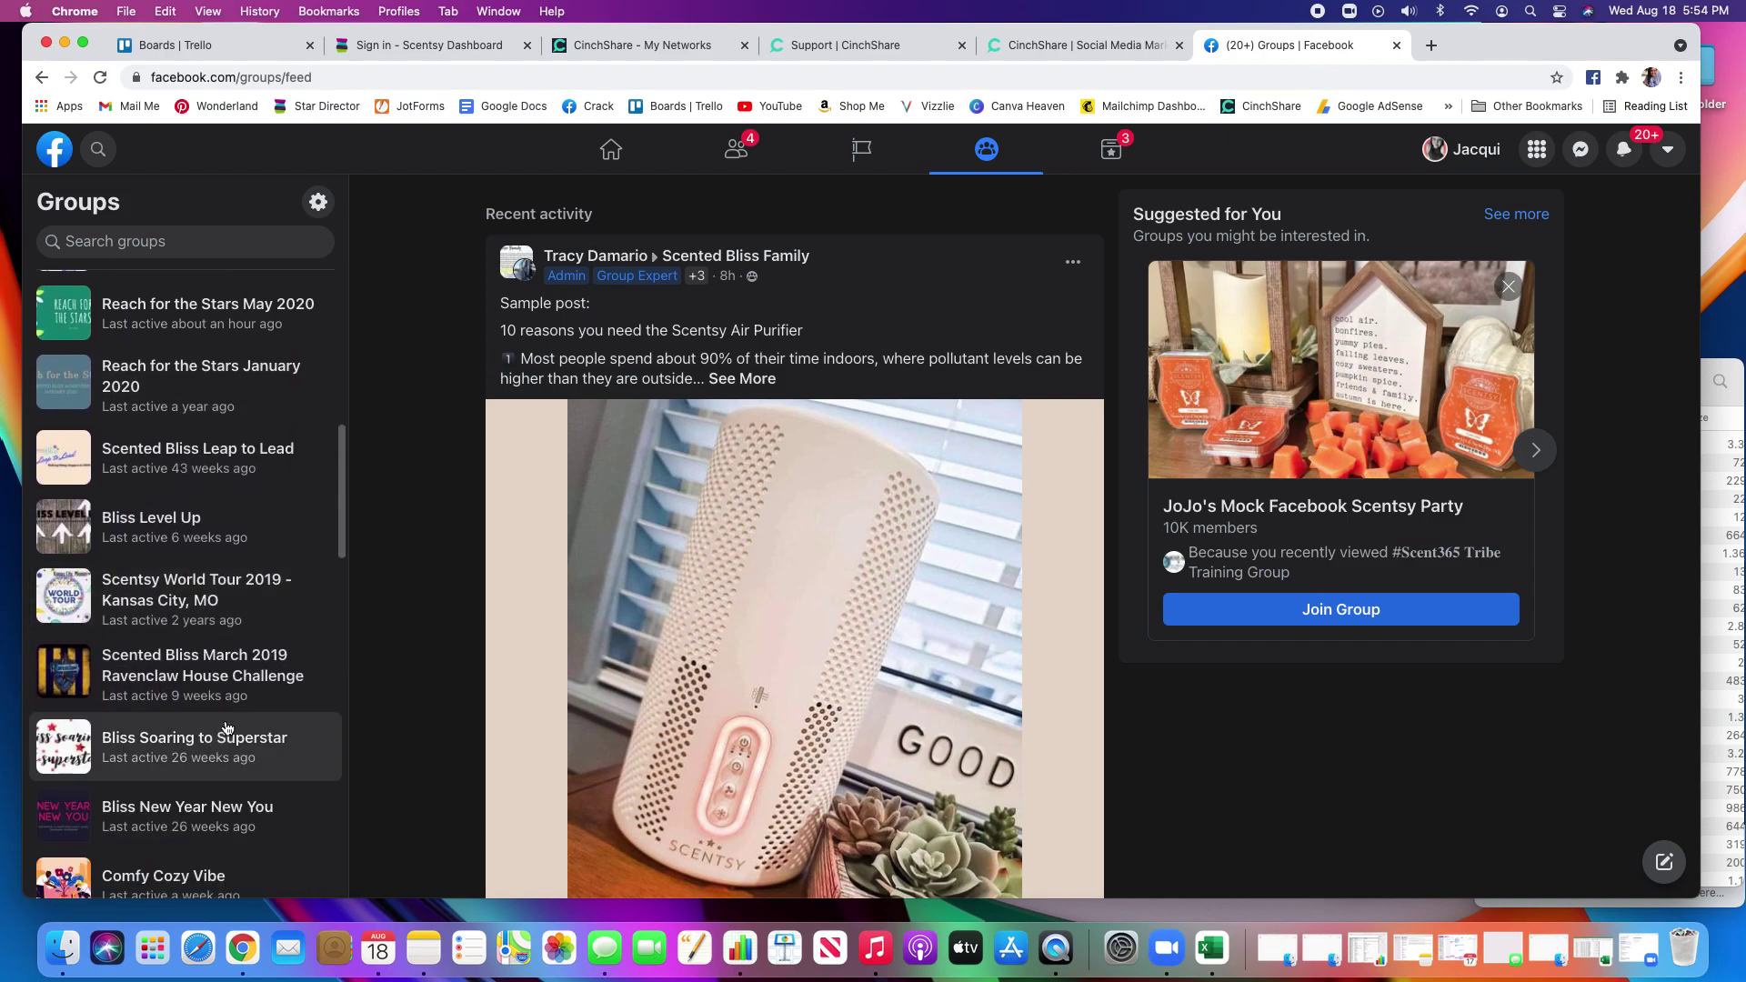
scroll(215, 739, "down", 7)
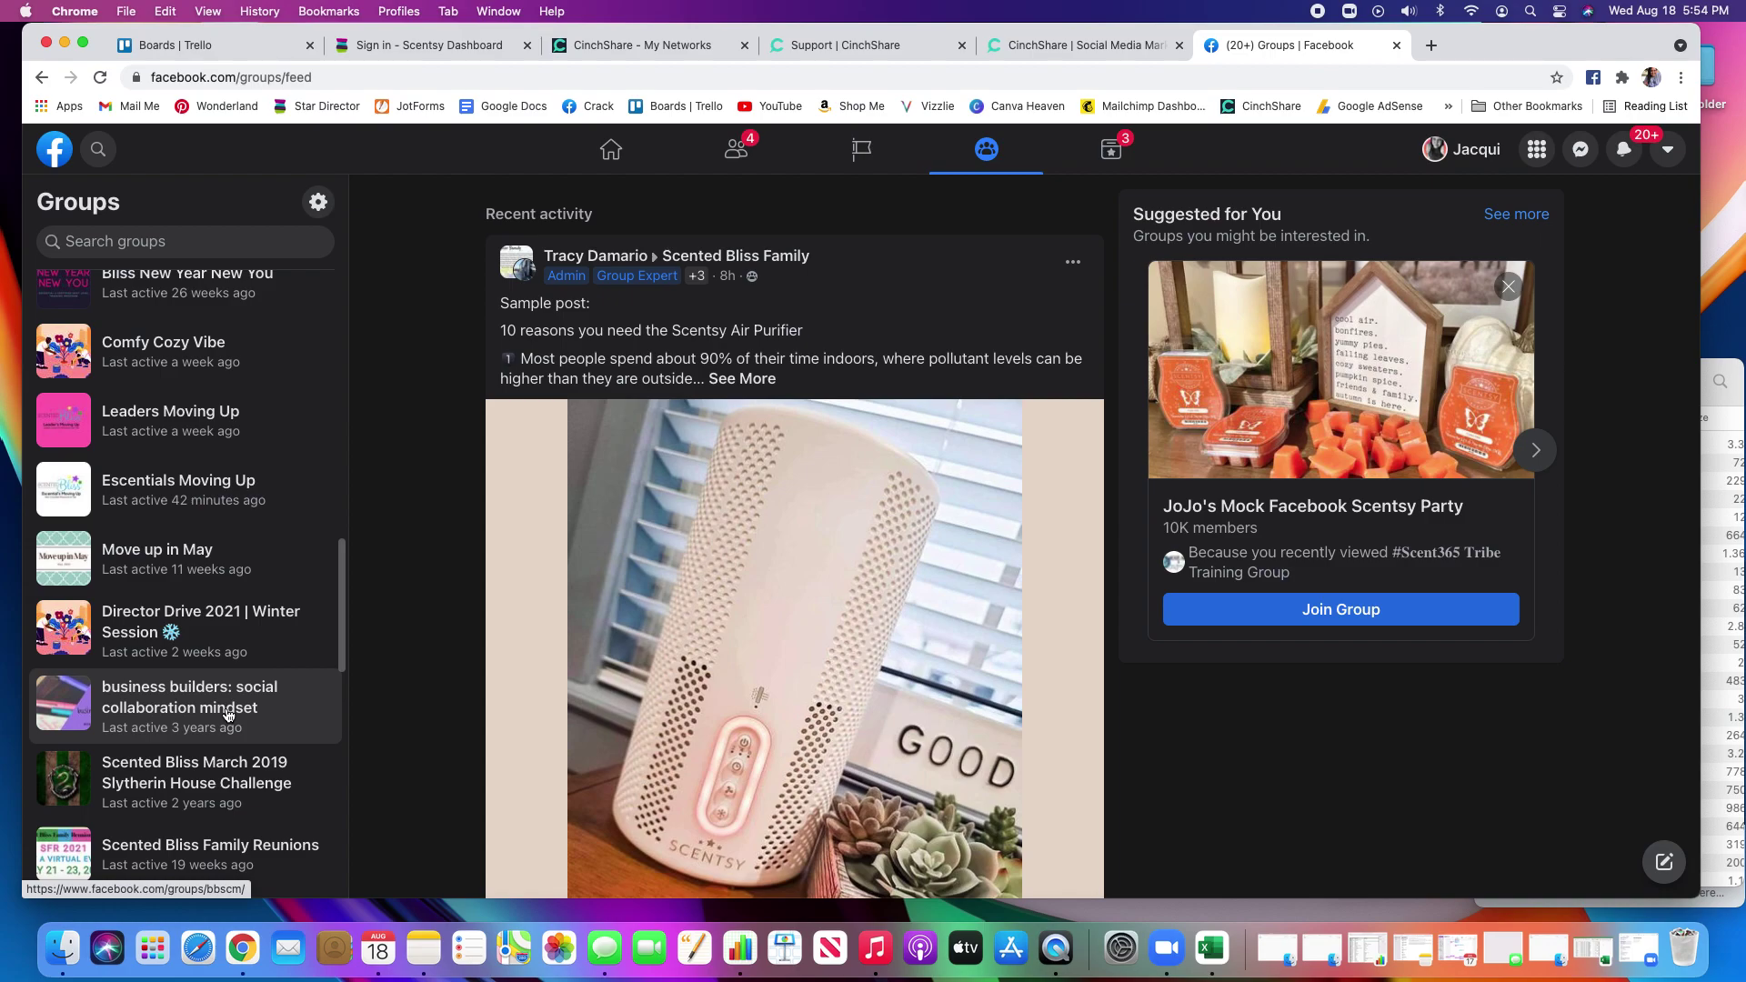
scroll(227, 714, "down", 1)
left_click(196, 648)
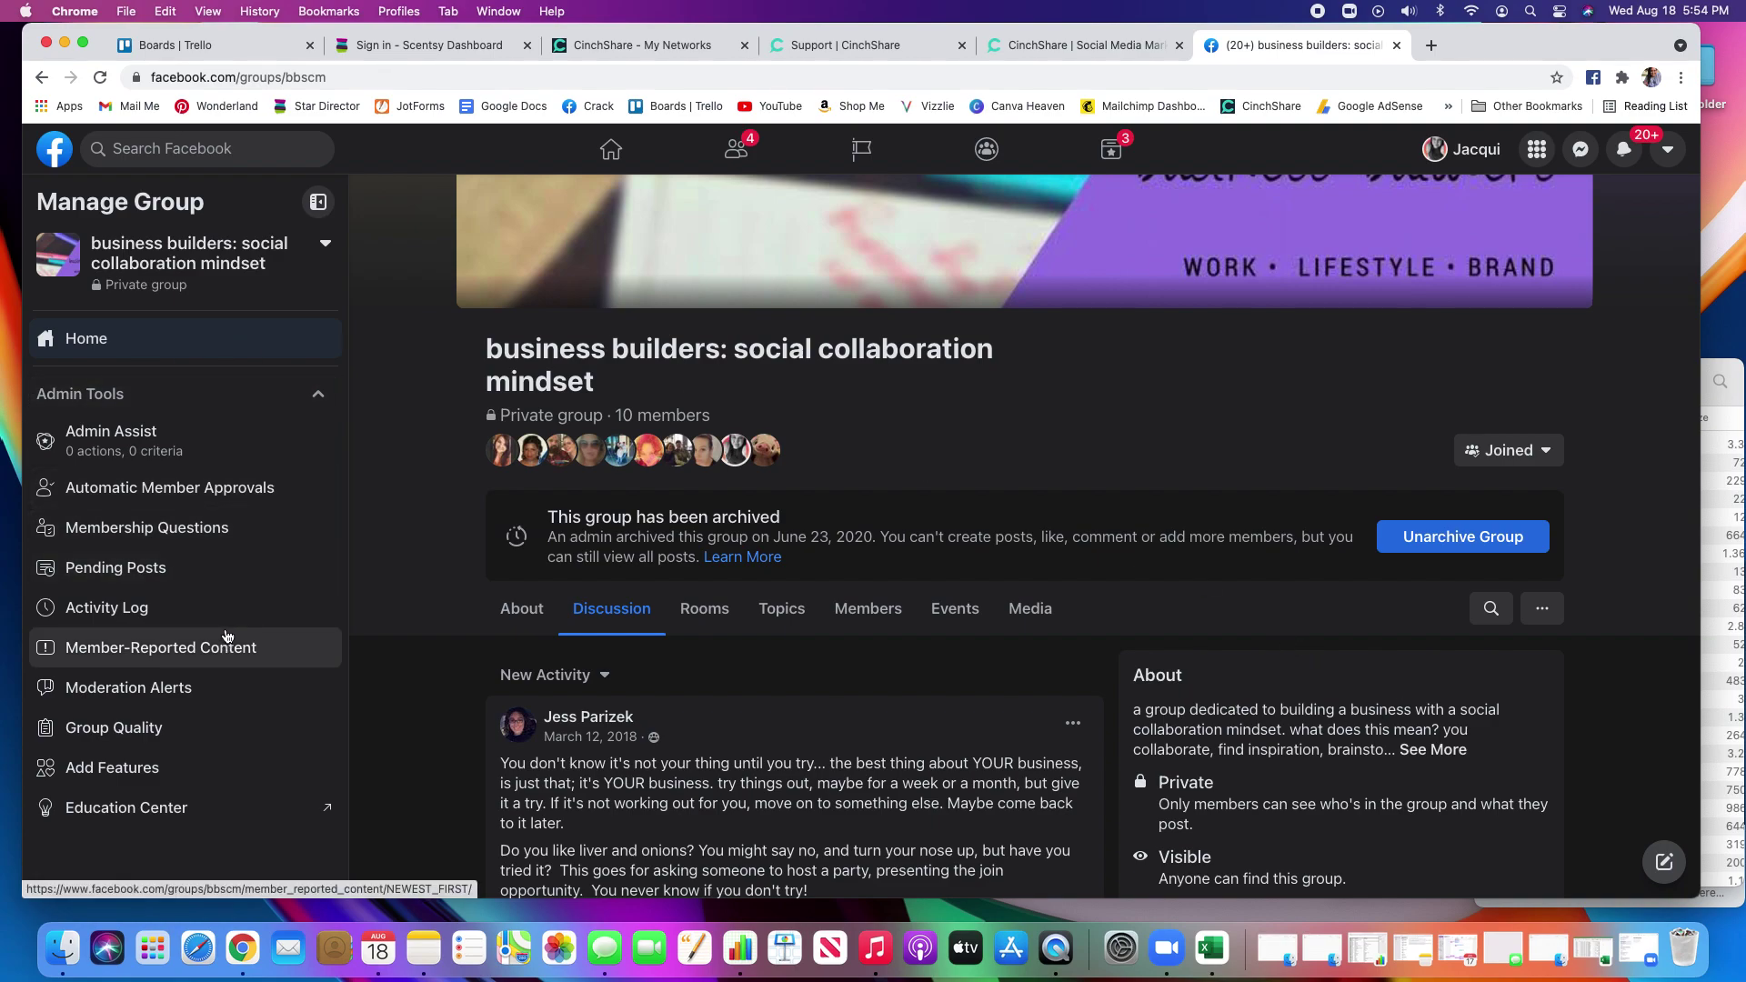
Step: Look over the business builders group page, and return to the groups feed to browse the managed groups again
scroll(228, 637, "down", 3)
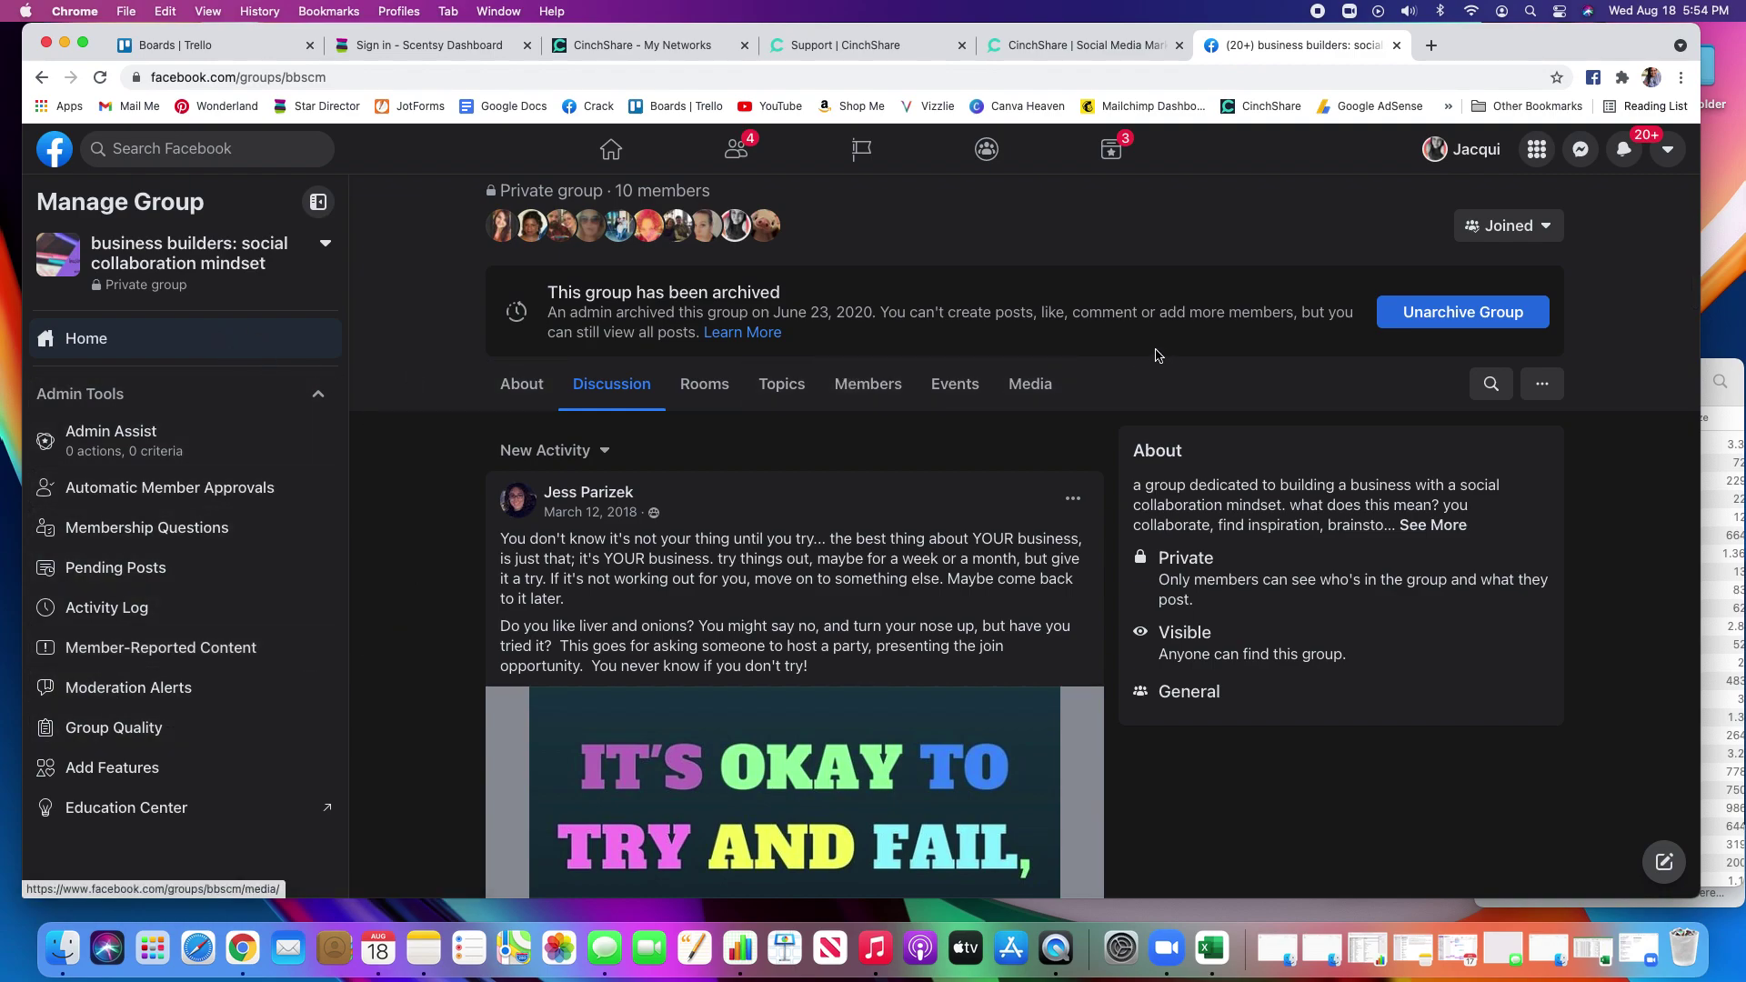
scroll(355, 473, "up", 6)
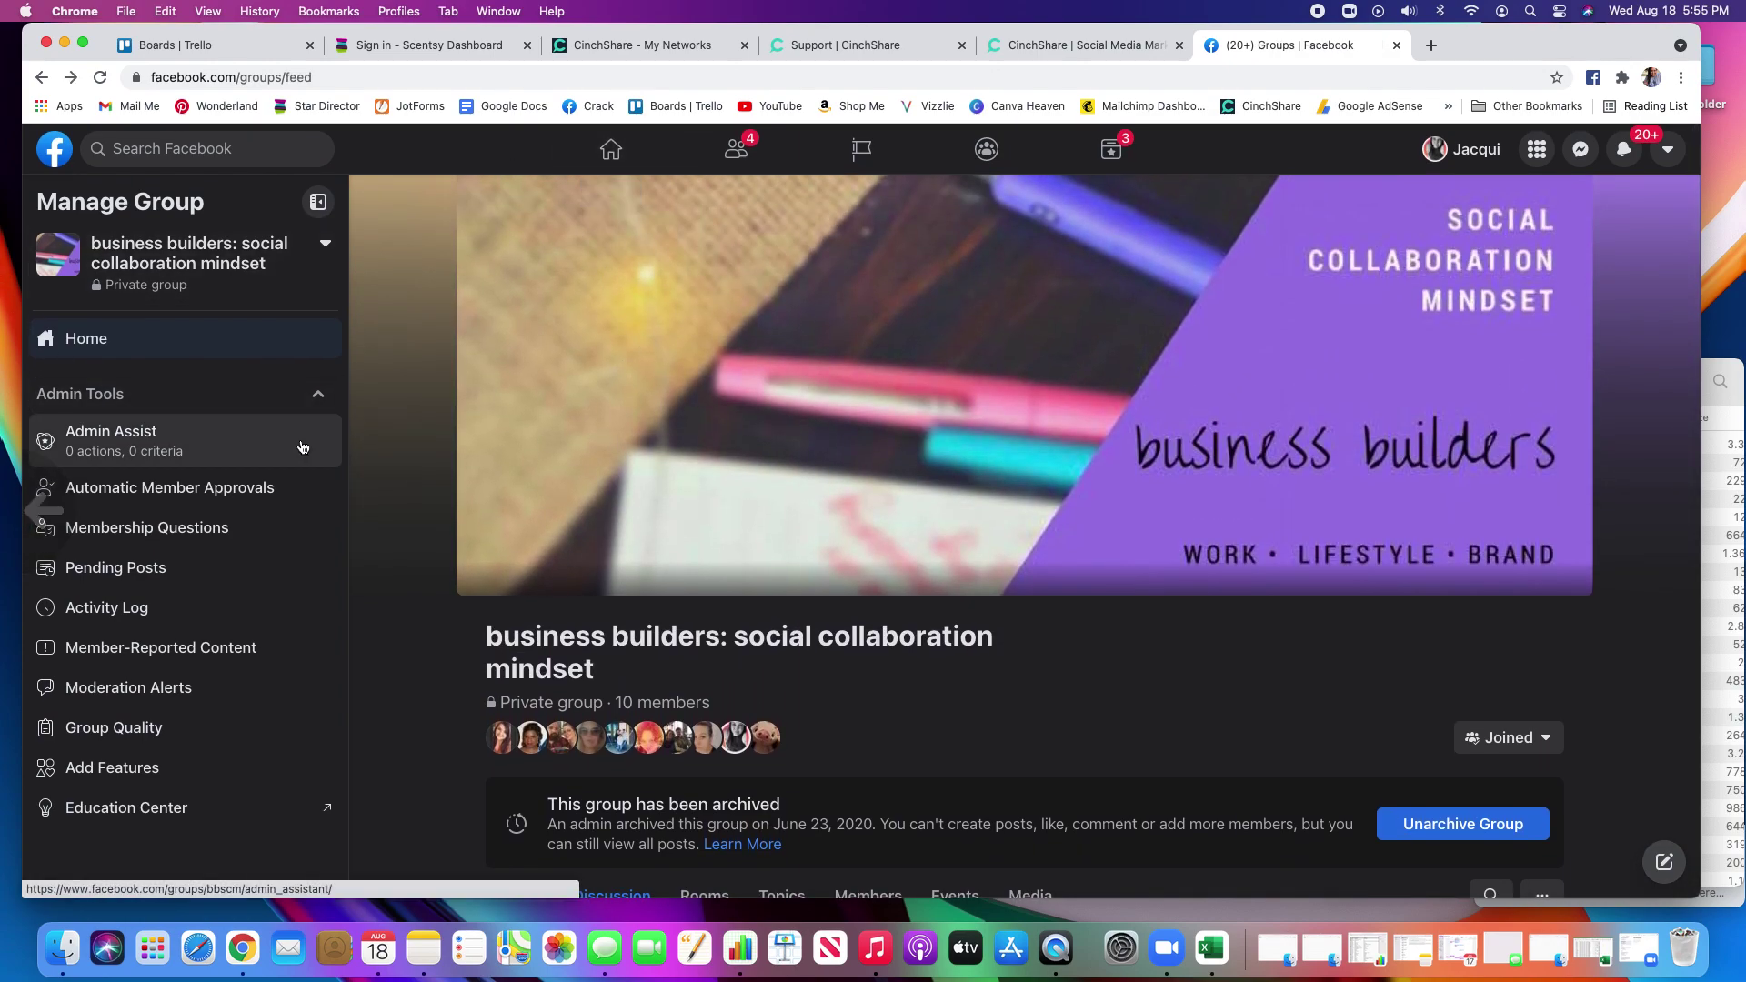
key("super+bracketleft")
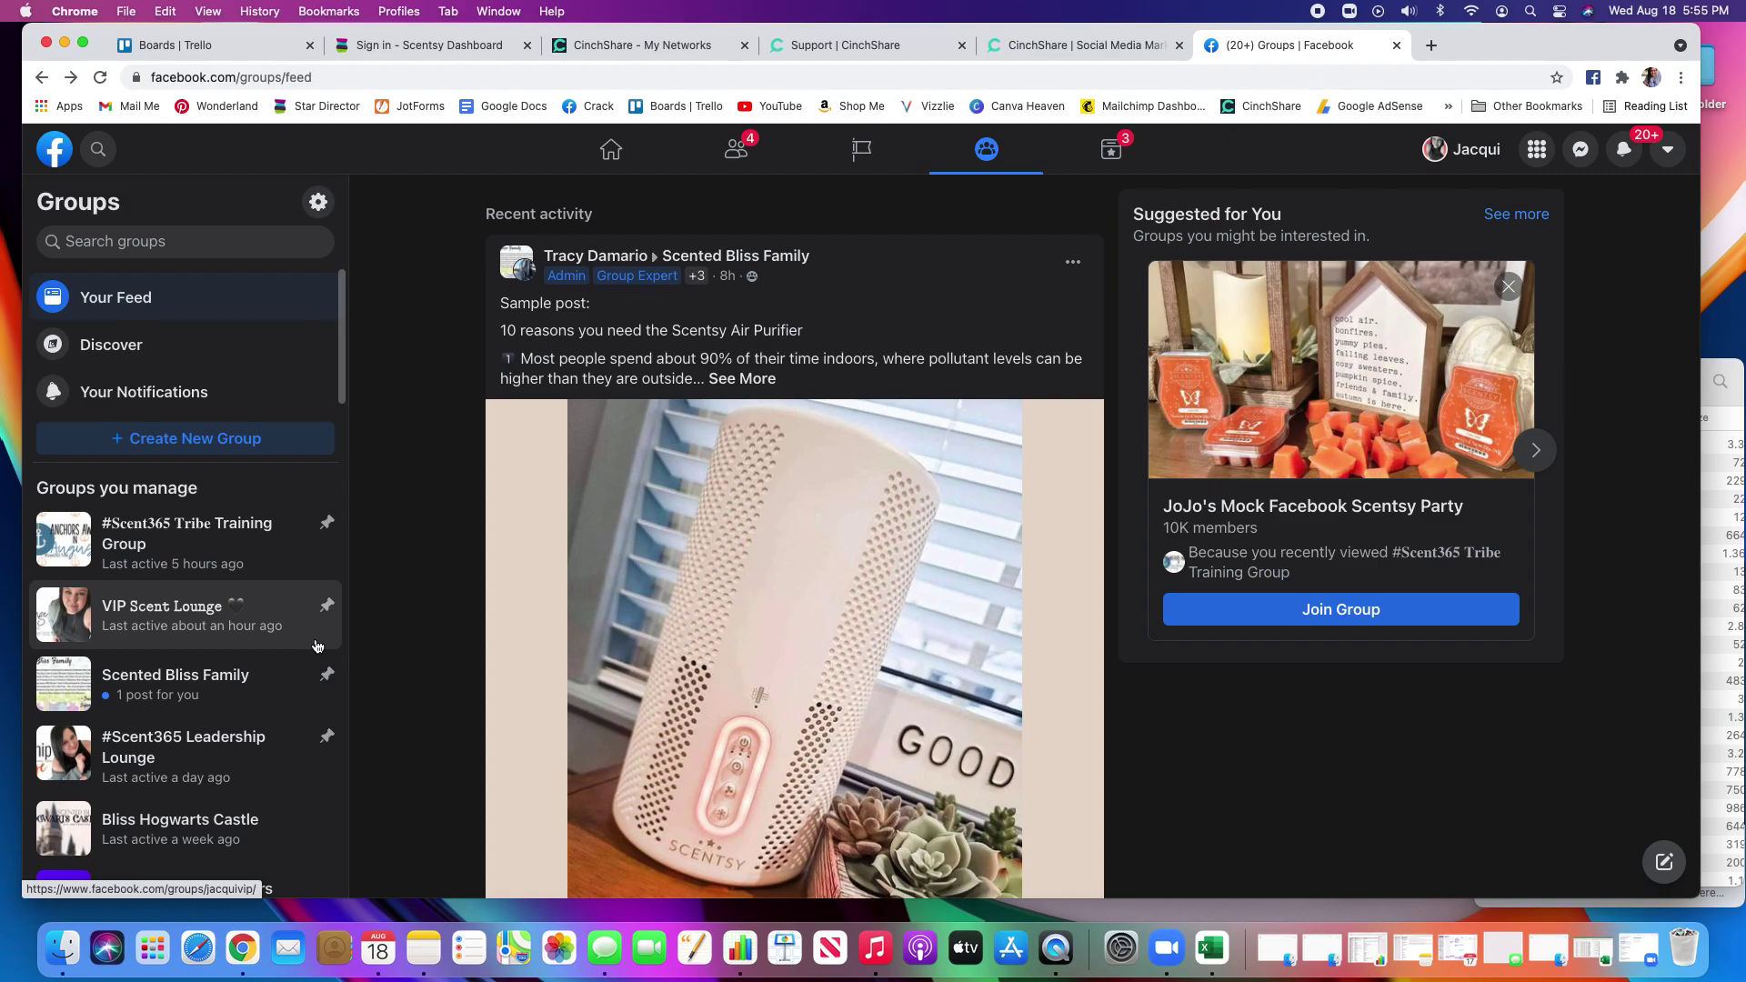
scroll(182, 759, "down", 5)
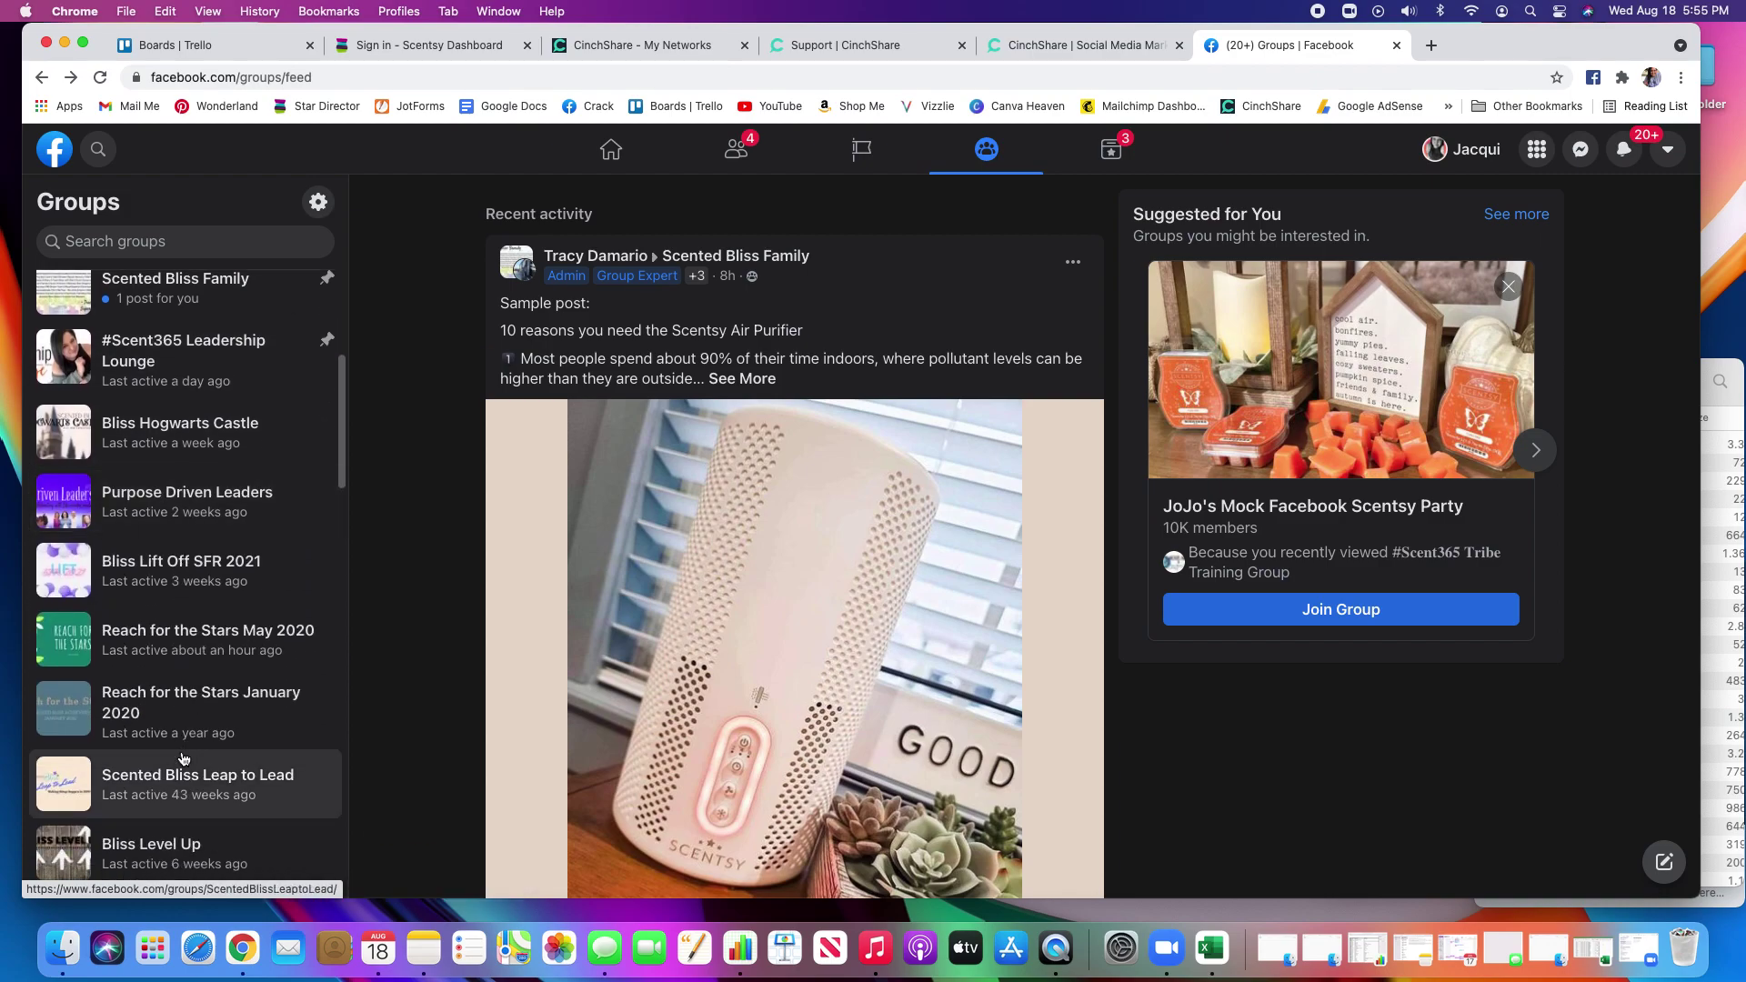
scroll(182, 760, "down", 3)
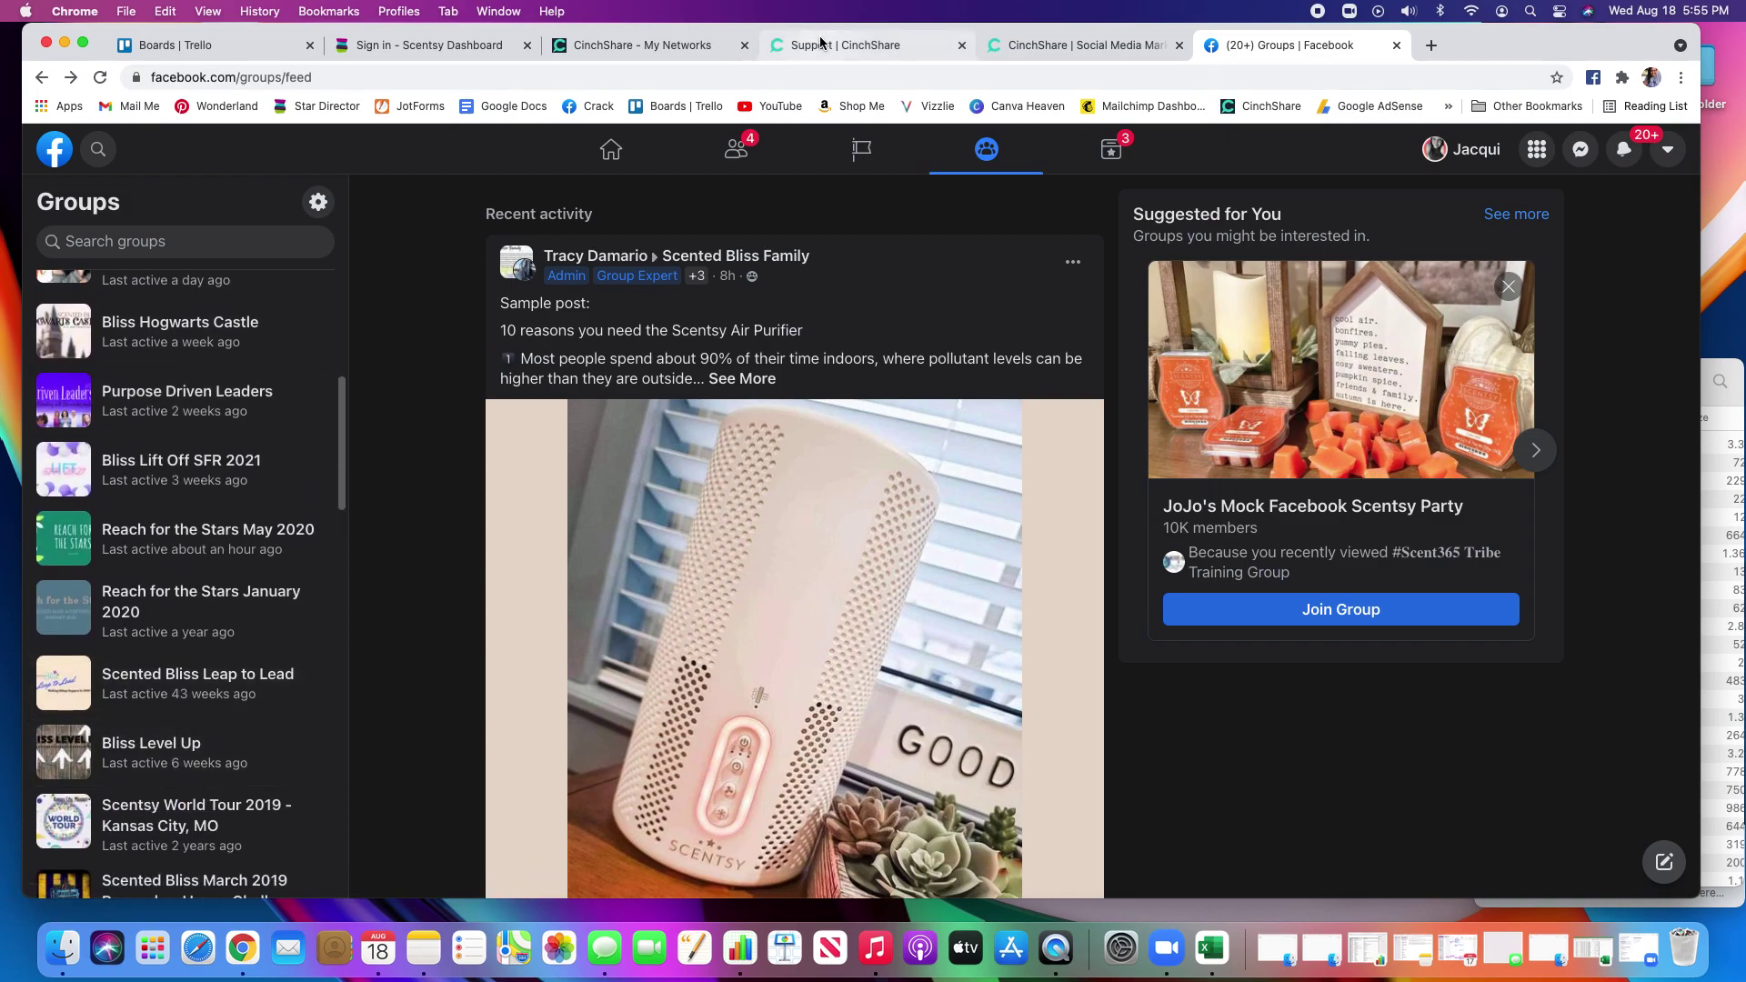
Step: Return to CinchShare and review the status of each Facebook group and page listed under My Networks
left_click(643, 45)
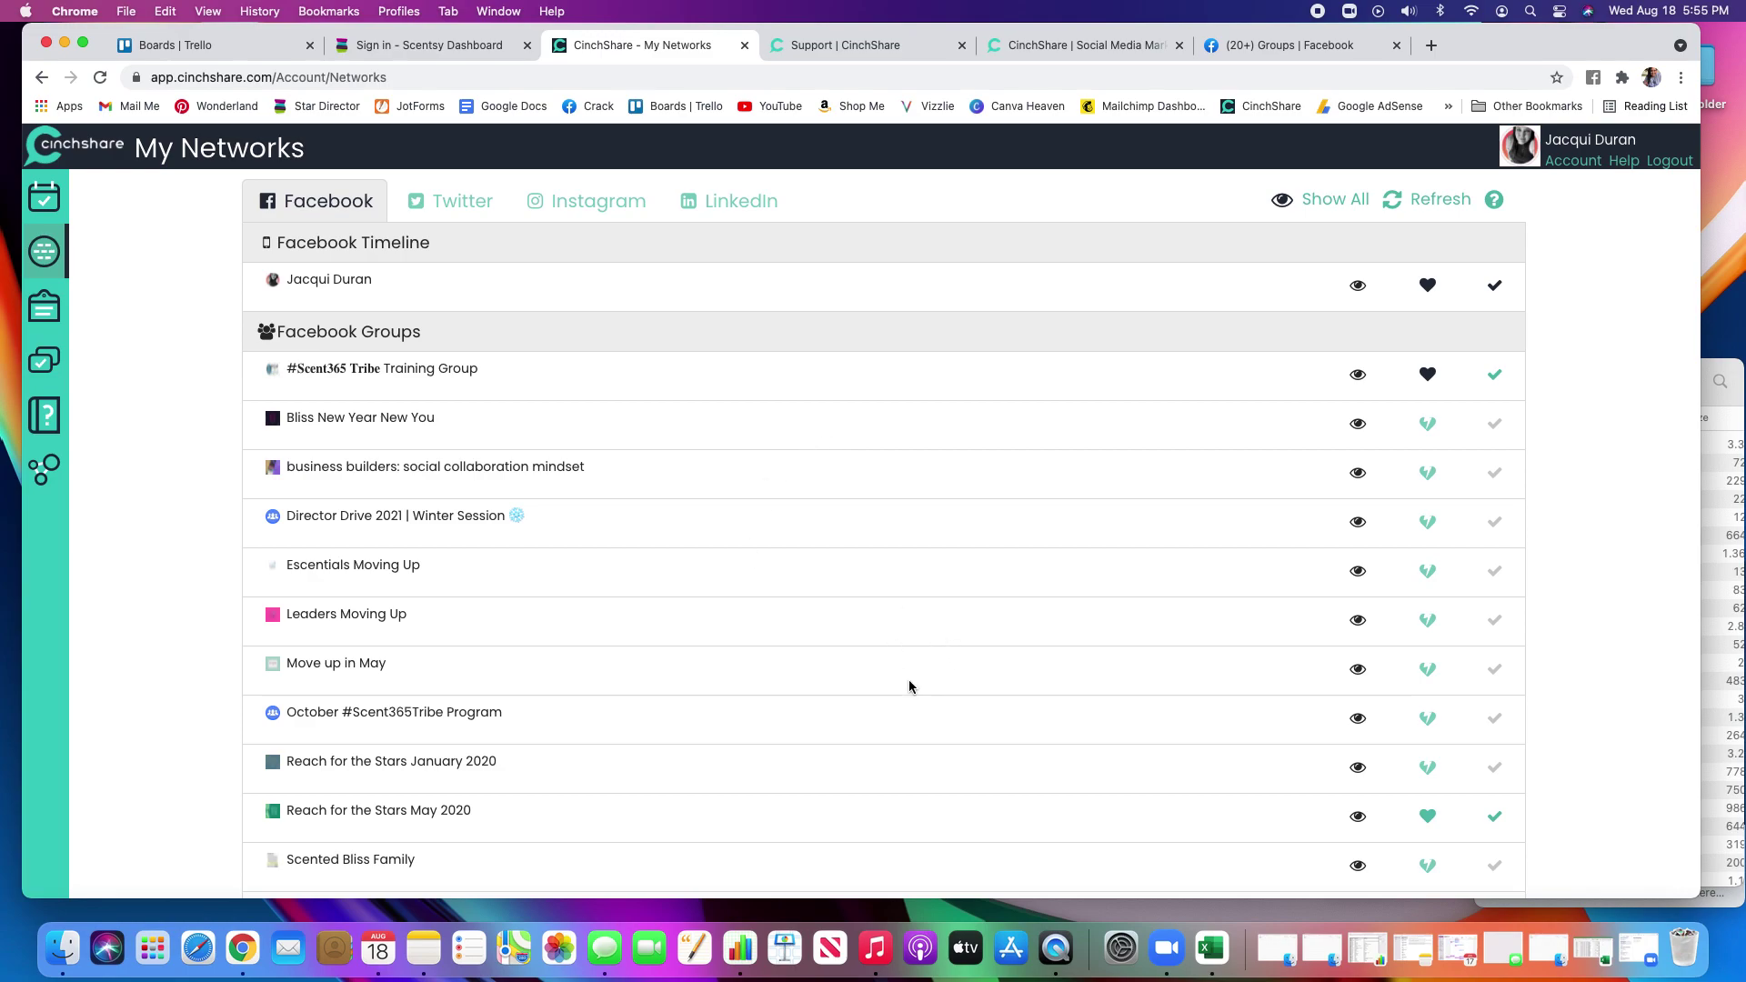
scroll(979, 729, "down", 5)
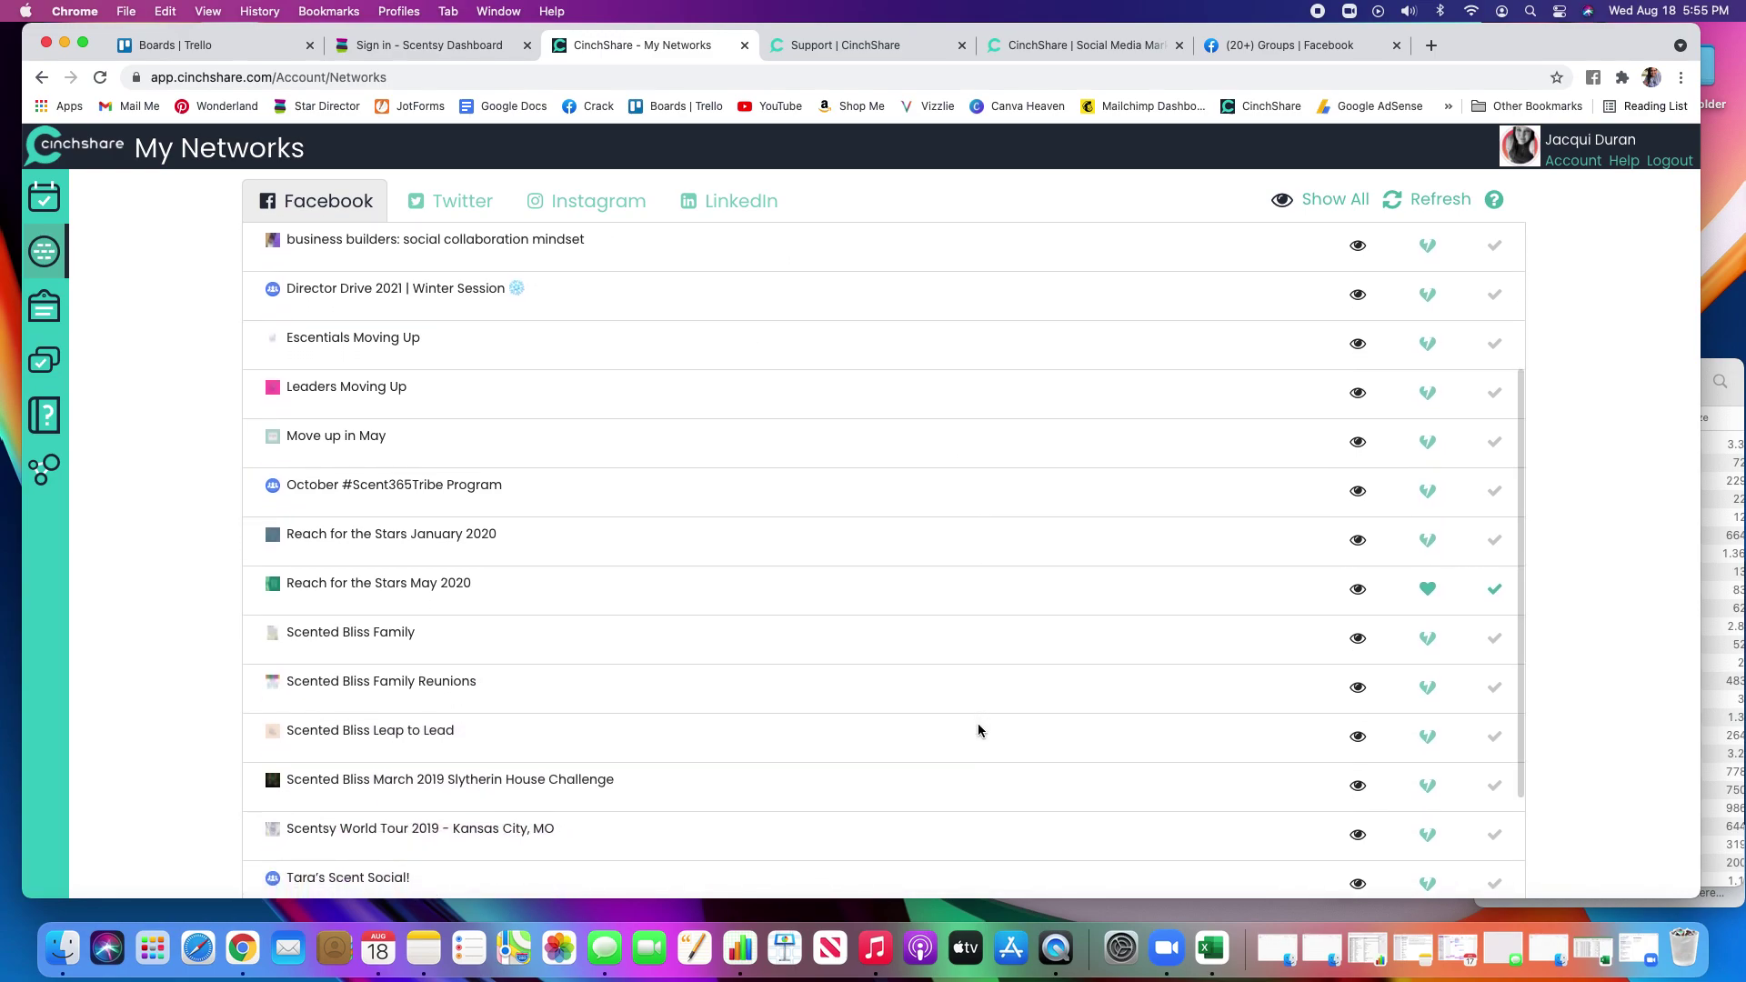
scroll(979, 728, "down", 3)
scroll(979, 730, "up", 8)
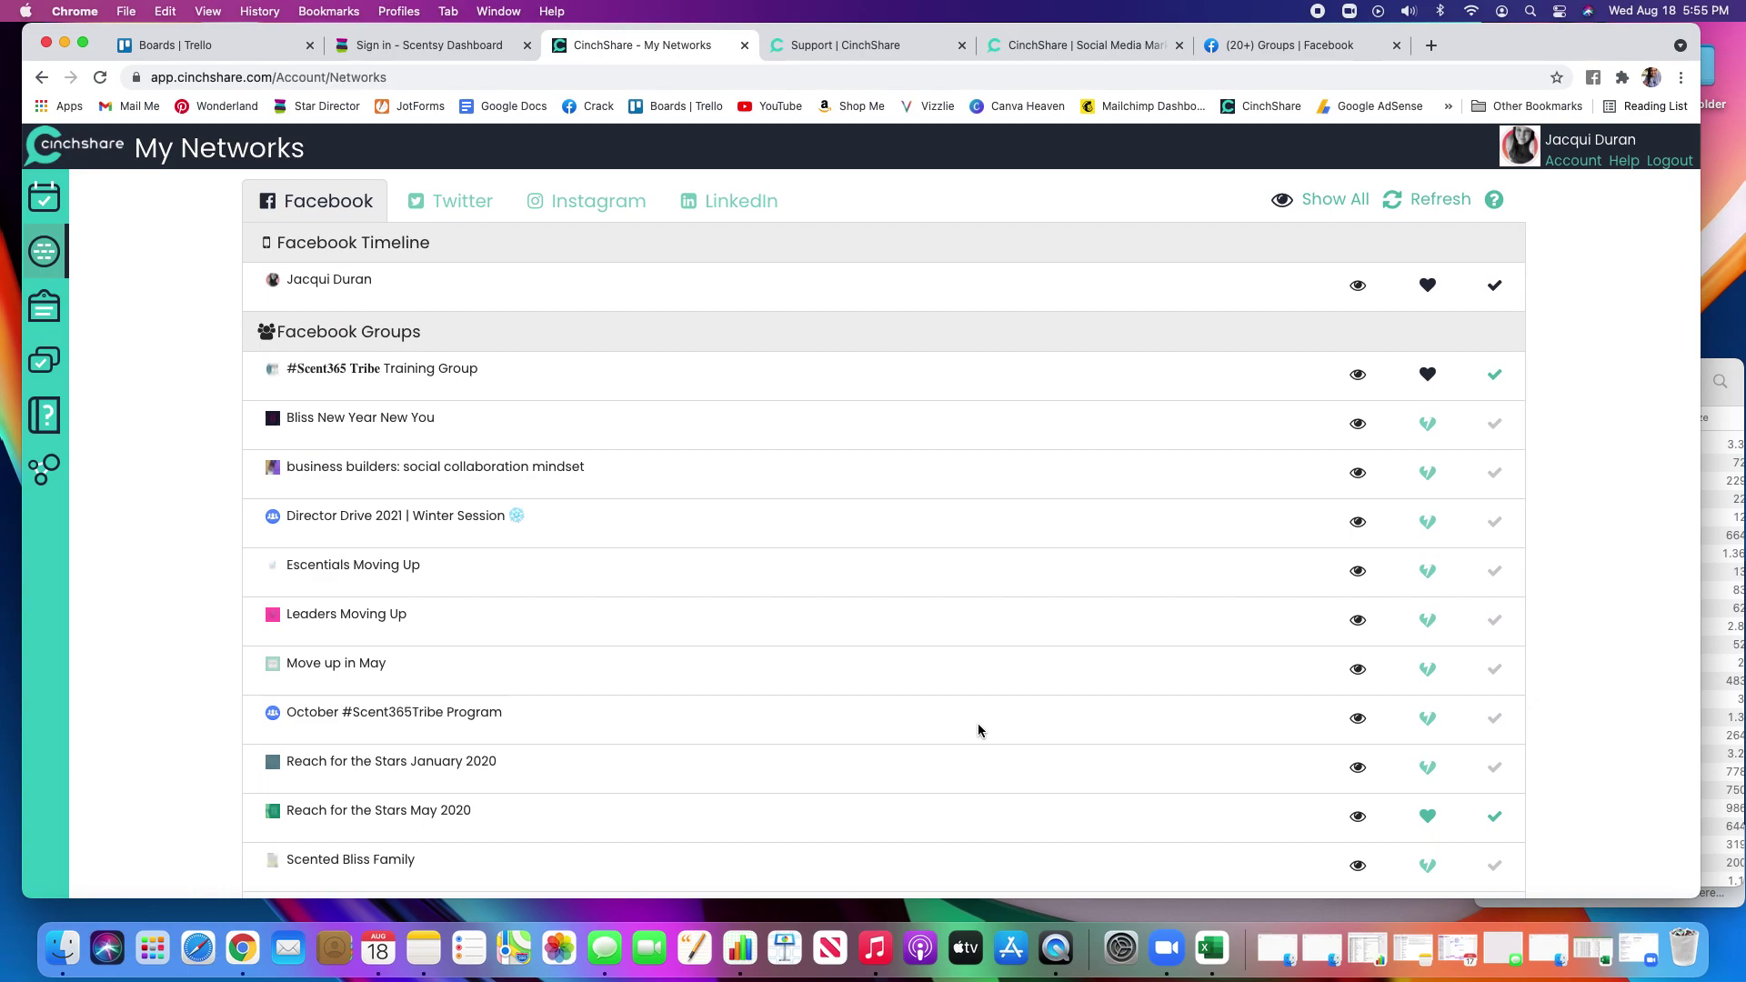
scroll(979, 728, "down", 5)
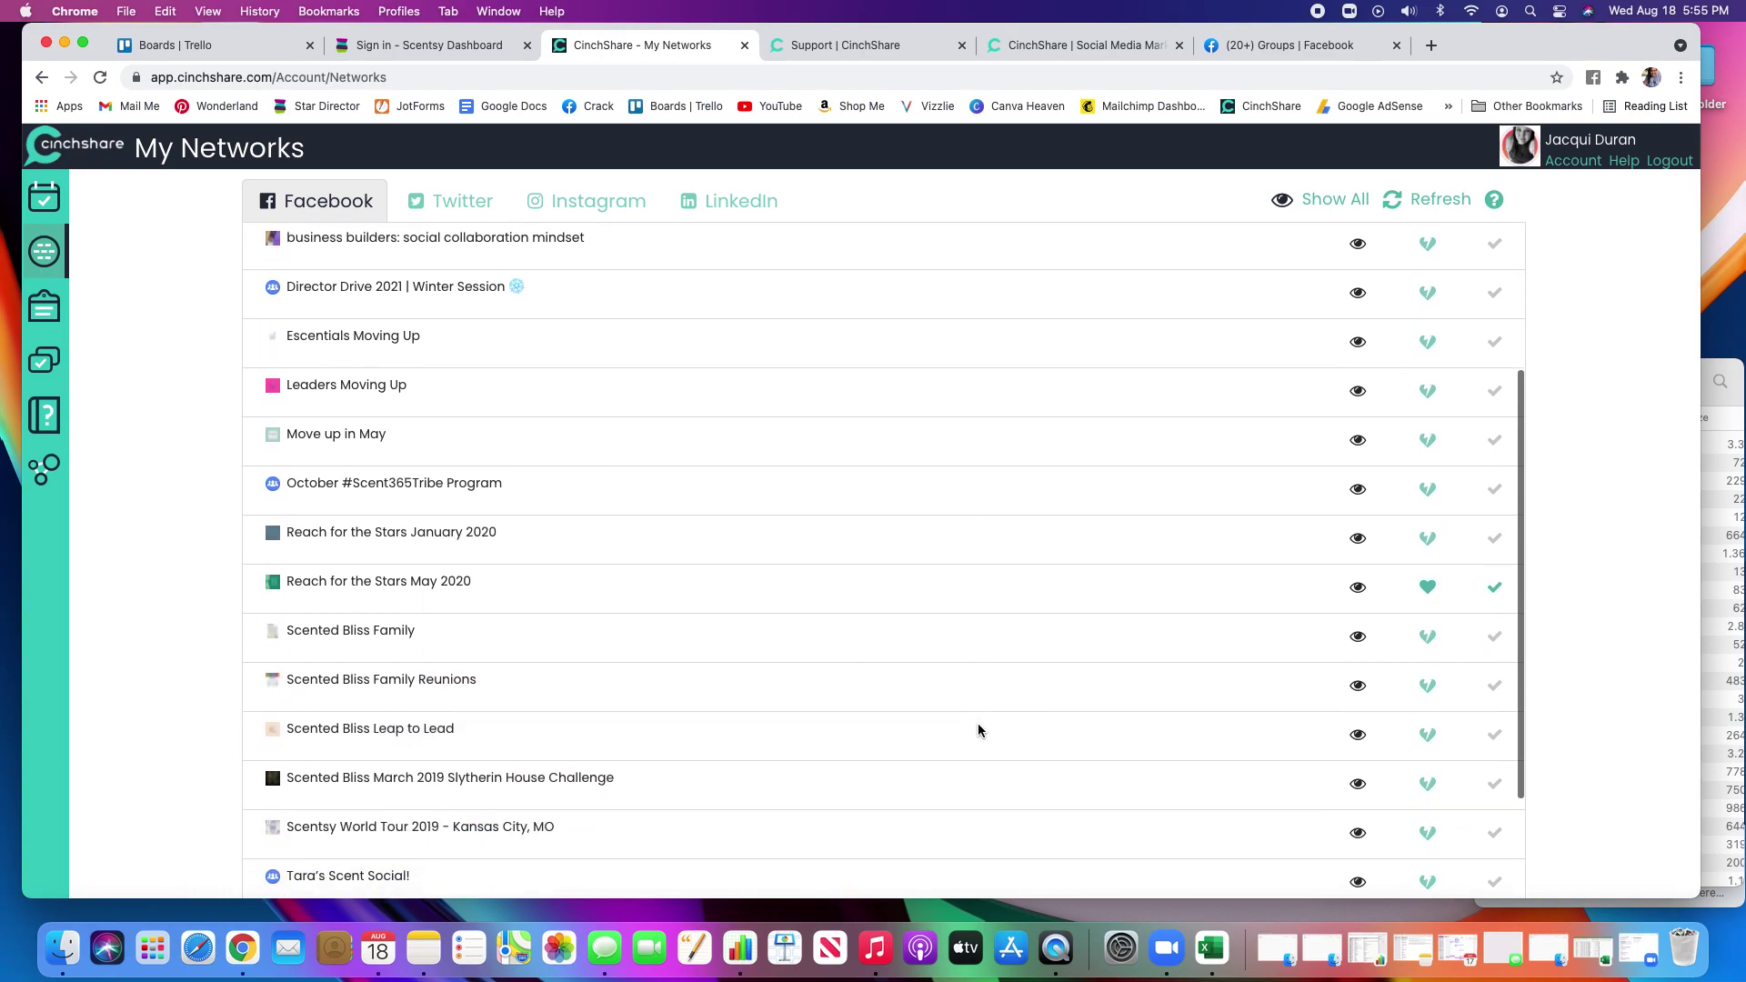
scroll(979, 731, "down", 3)
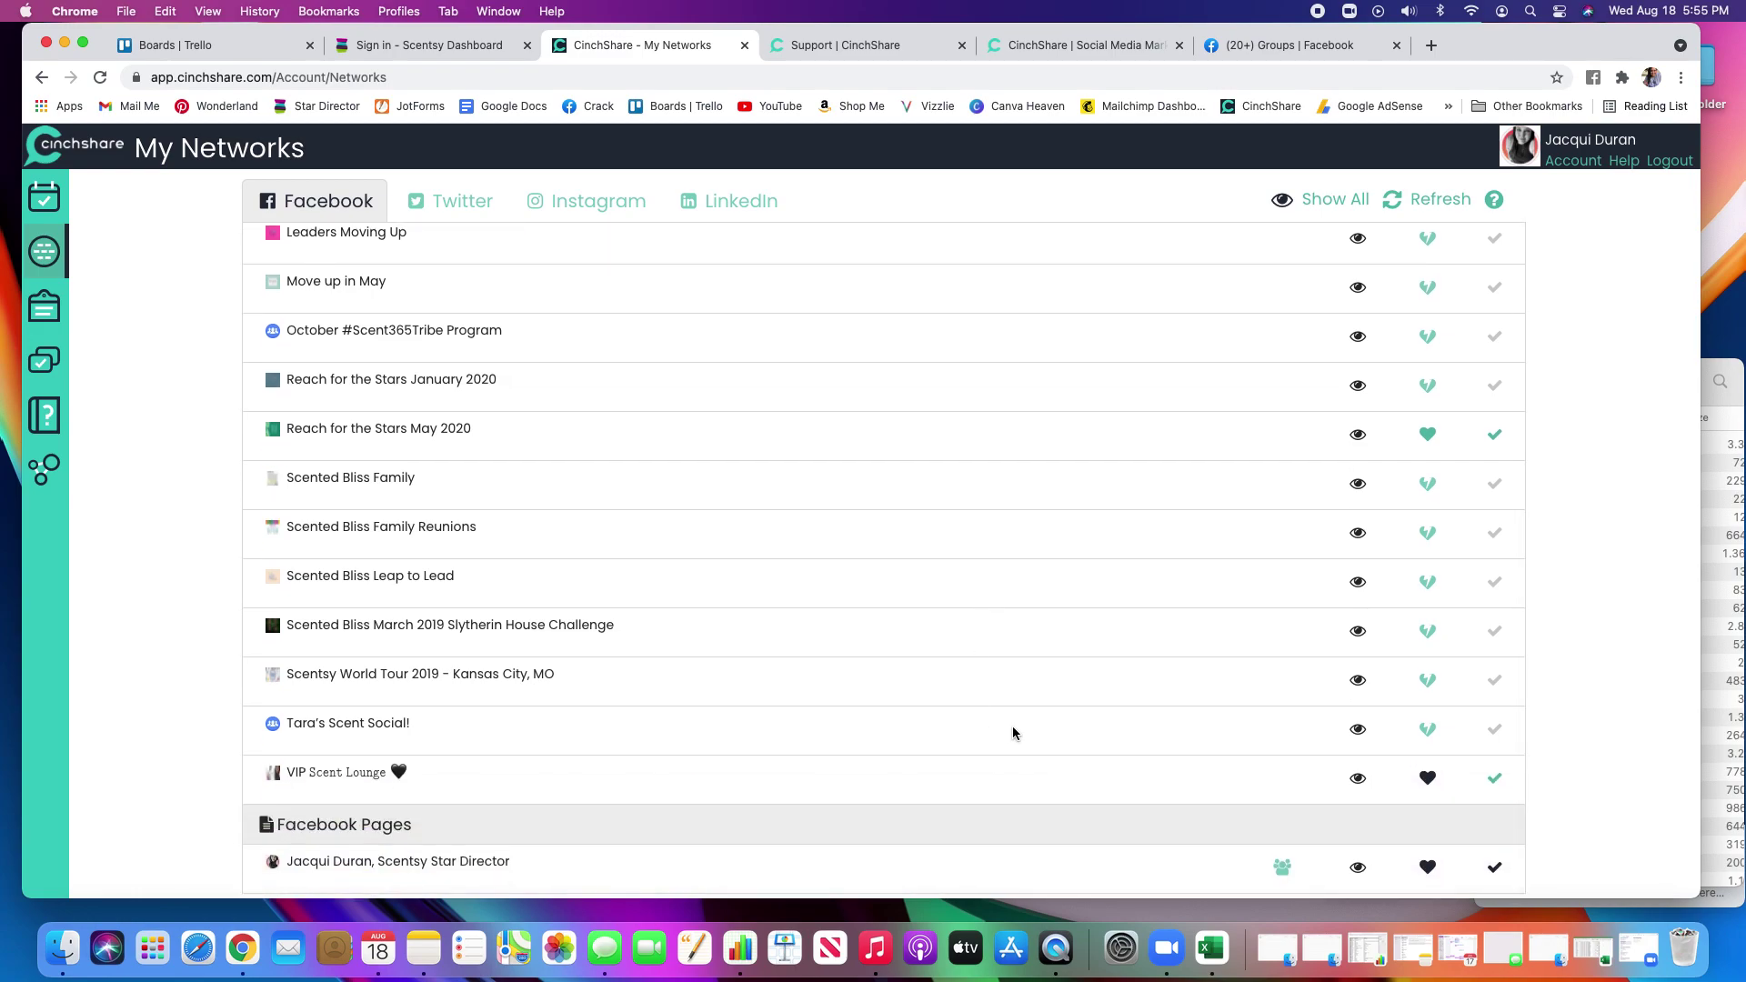
Step: Go back to Facebook's managed groups and open the group "Scentsy World Tour 2019 - Kansas City, MO"
left_click(1292, 44)
scroll(171, 687, "down", 2)
scroll(172, 687, "down", 3)
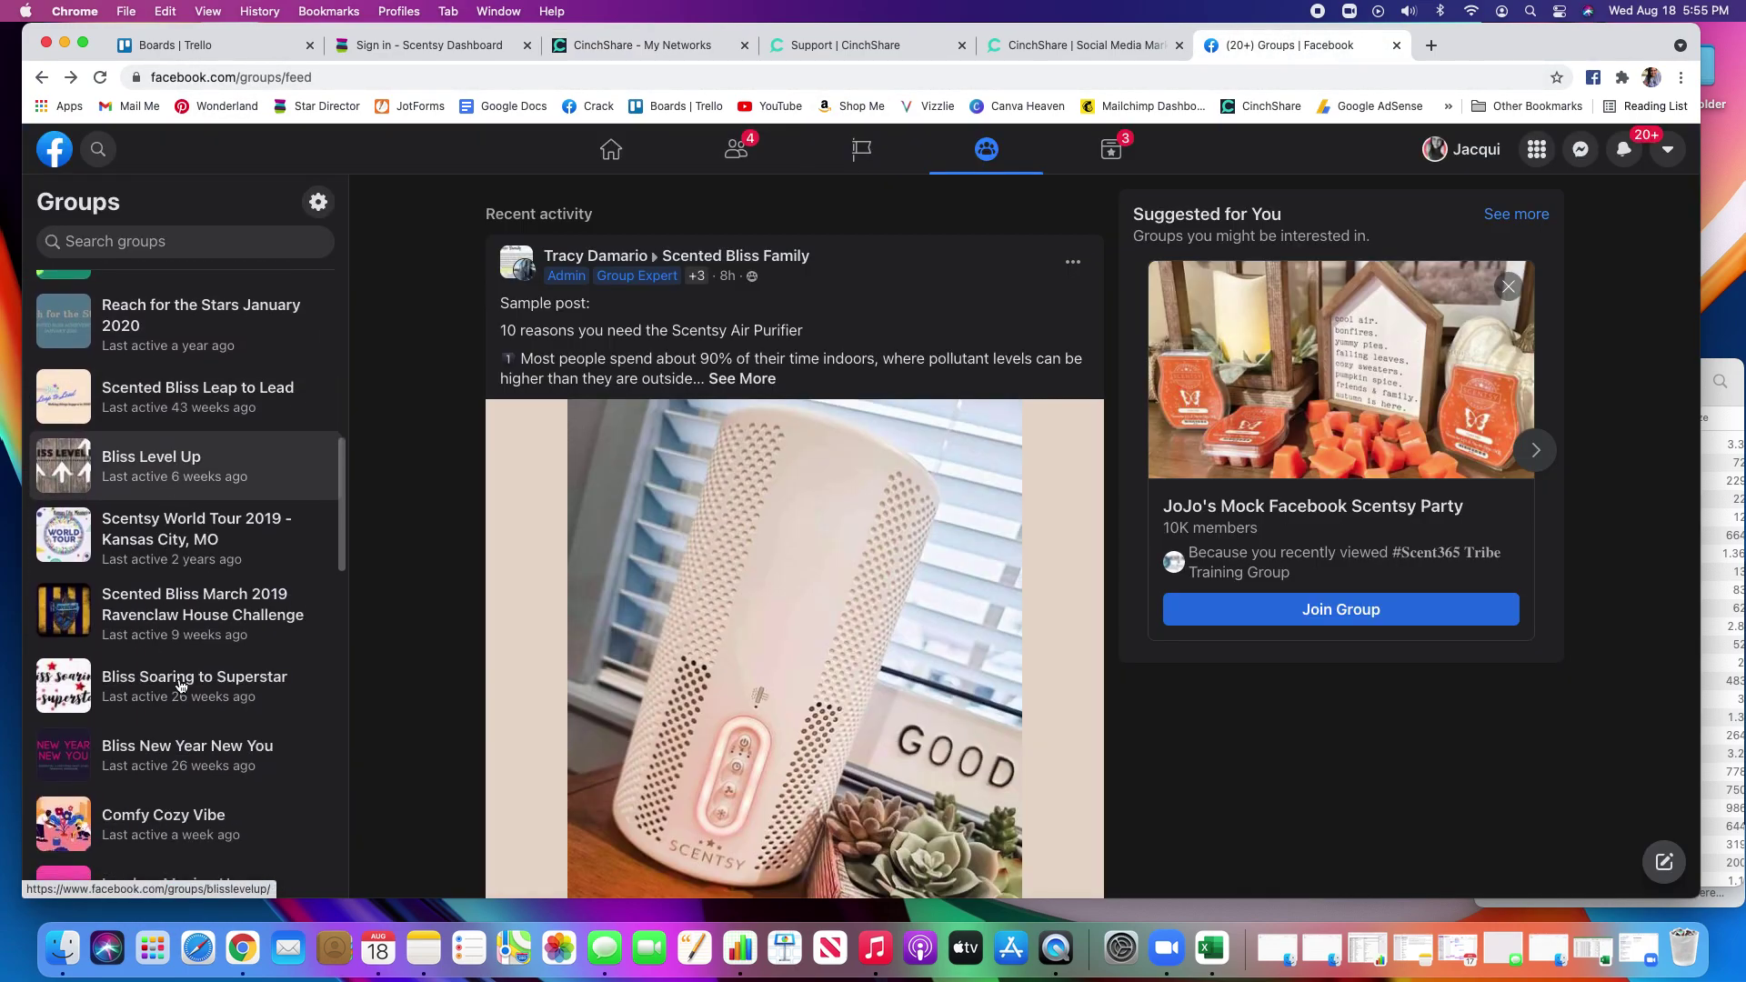
left_click(186, 533)
left_click(186, 534)
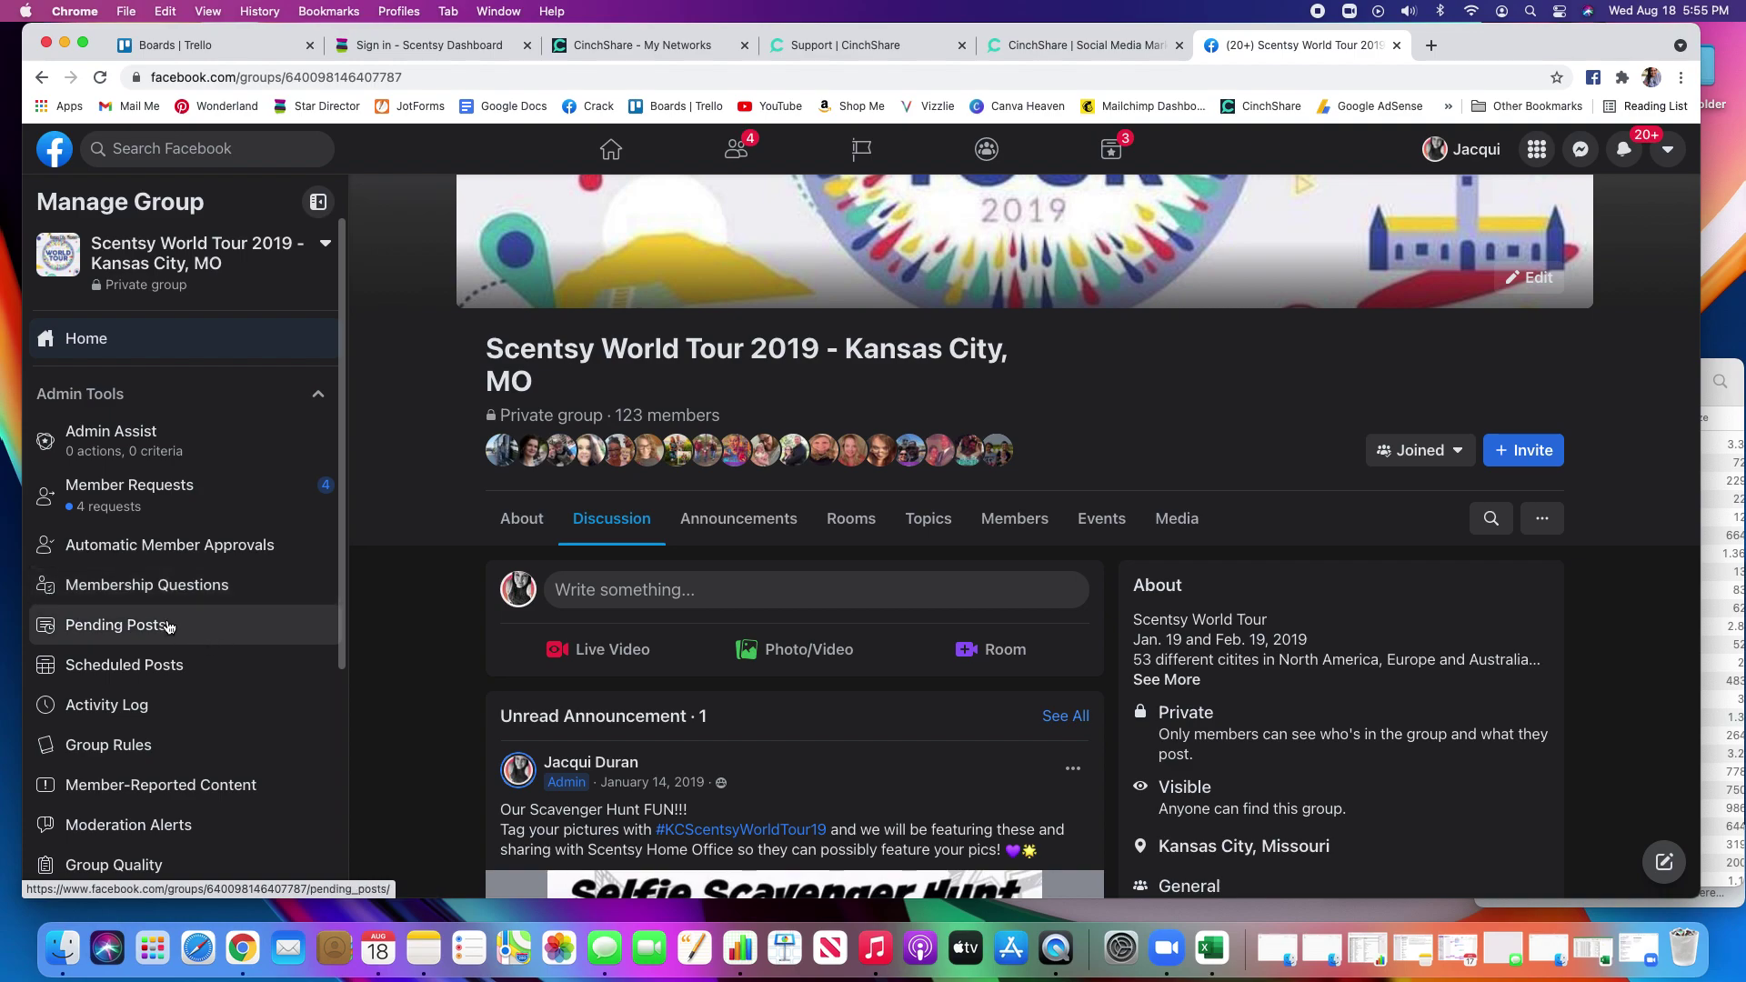
Step: Open the group's settings and, from the advanced Apps setting, start adding an app to the group
scroll(169, 626, "down", 5)
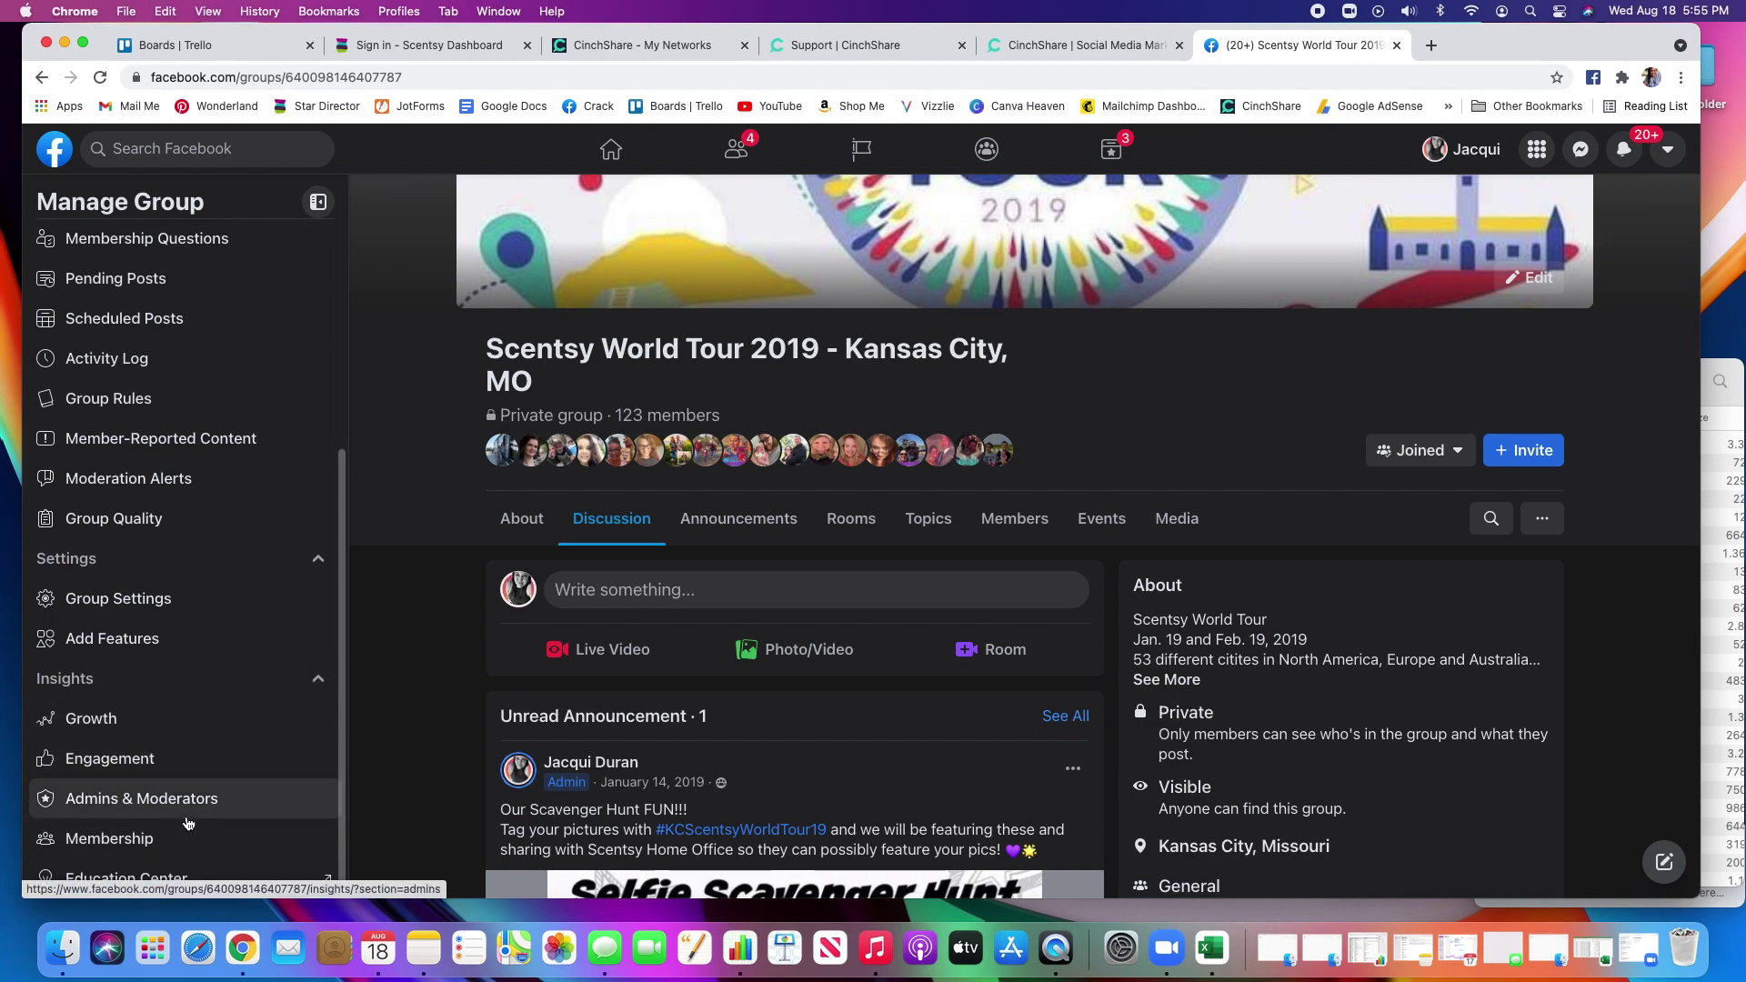
left_click(137, 600)
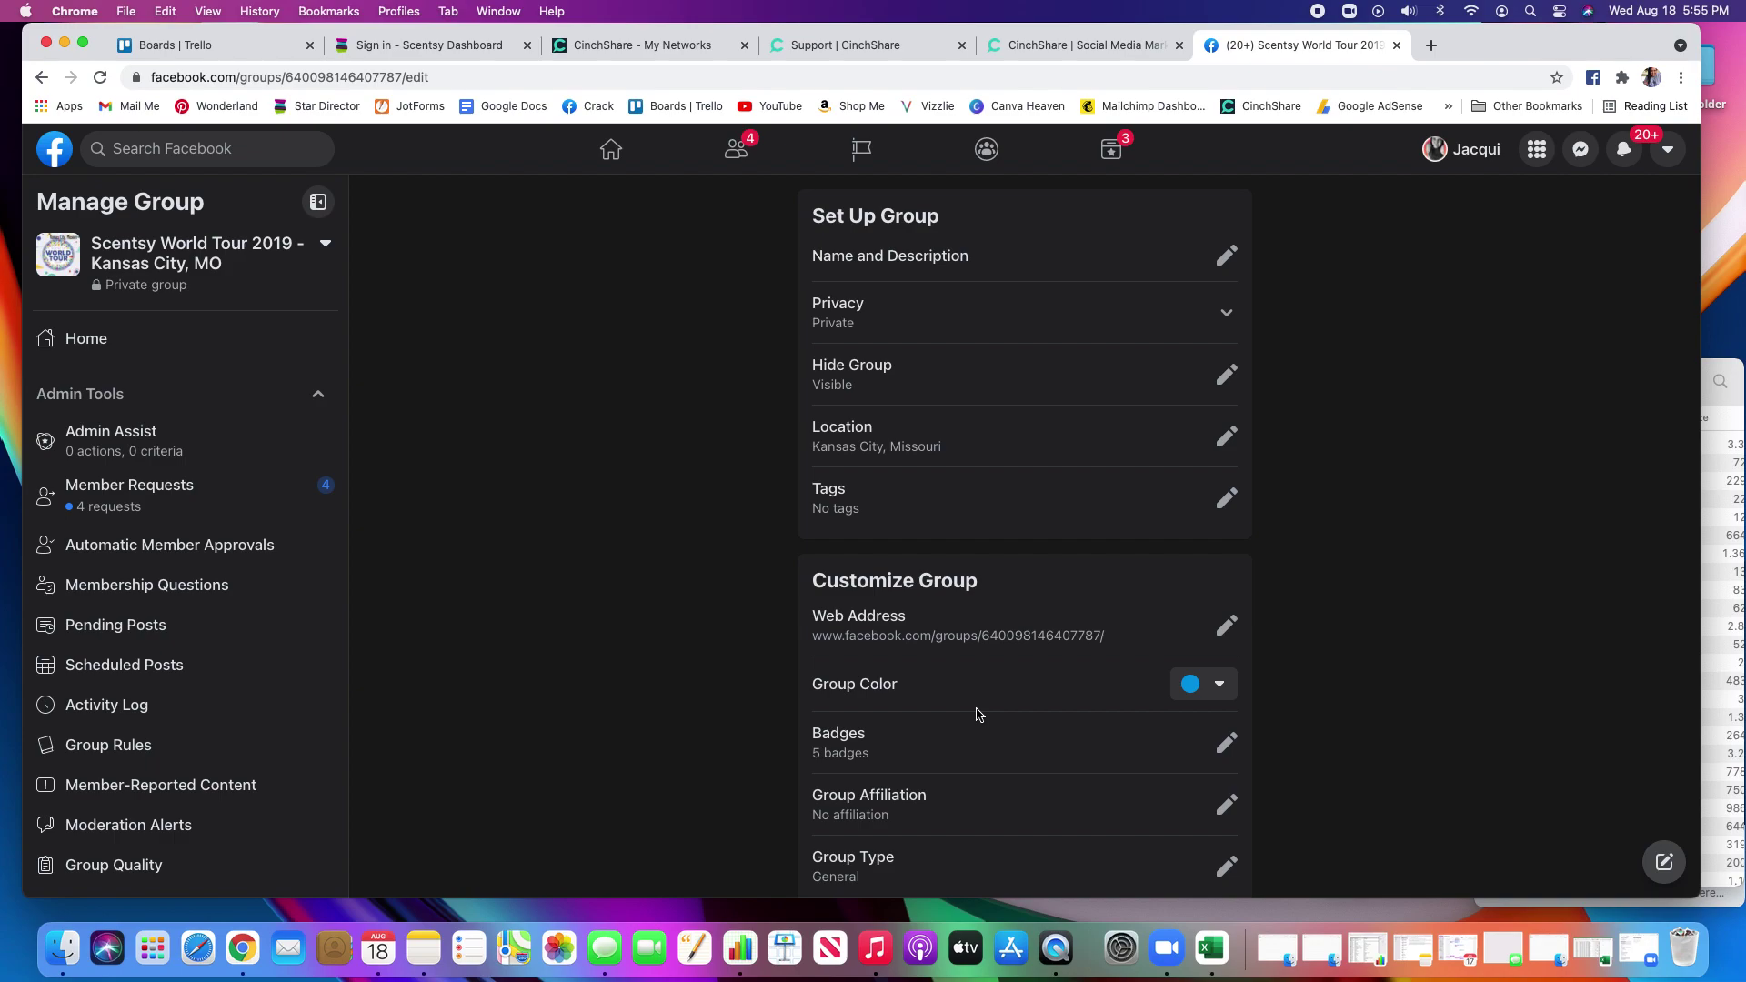
scroll(978, 715, "down", 12)
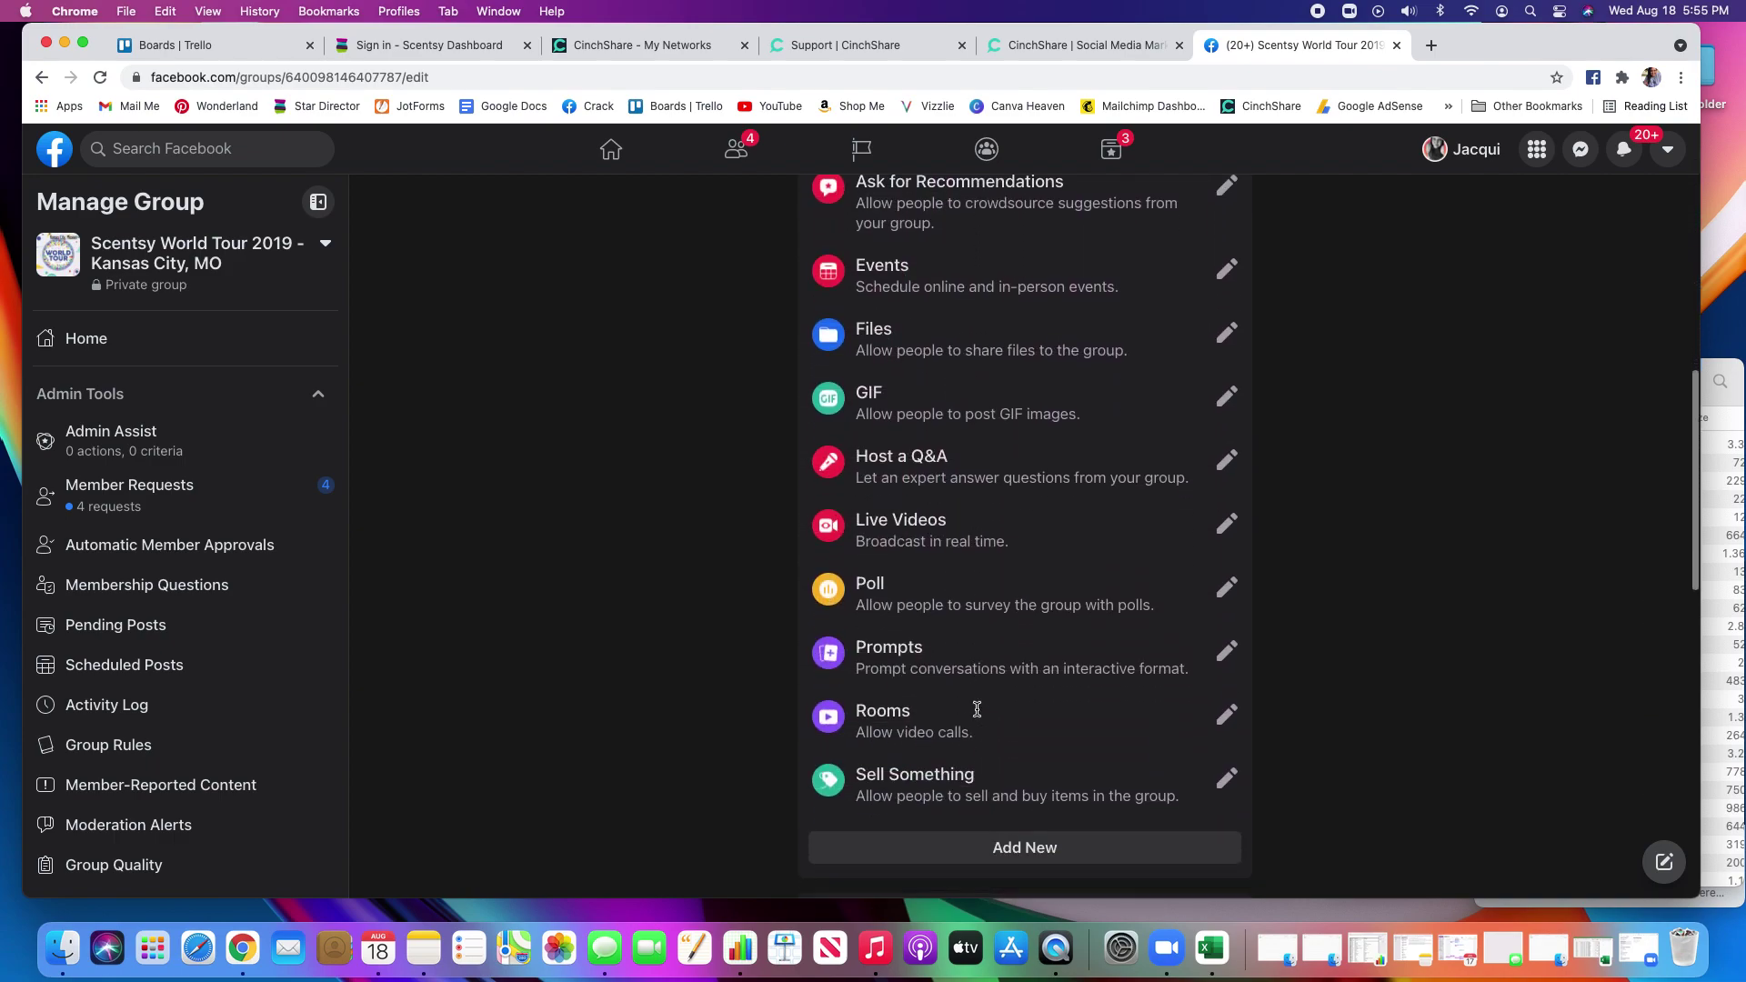
scroll(978, 715, "down", 8)
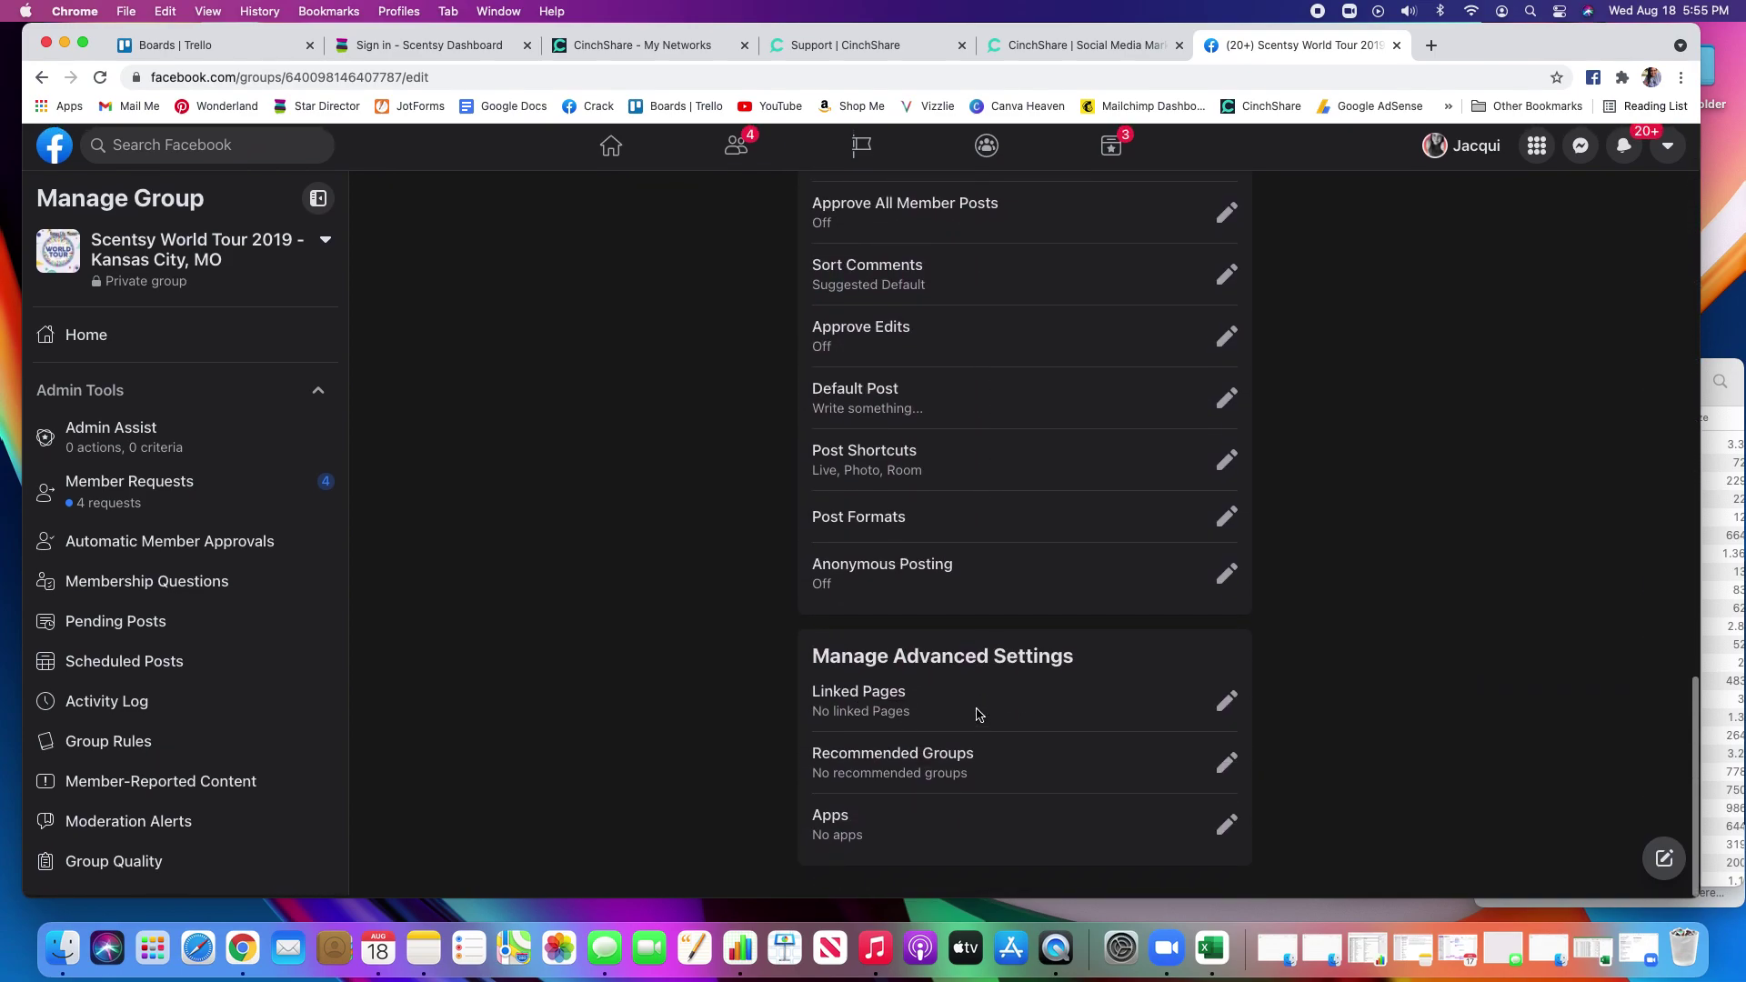
left_click(1227, 832)
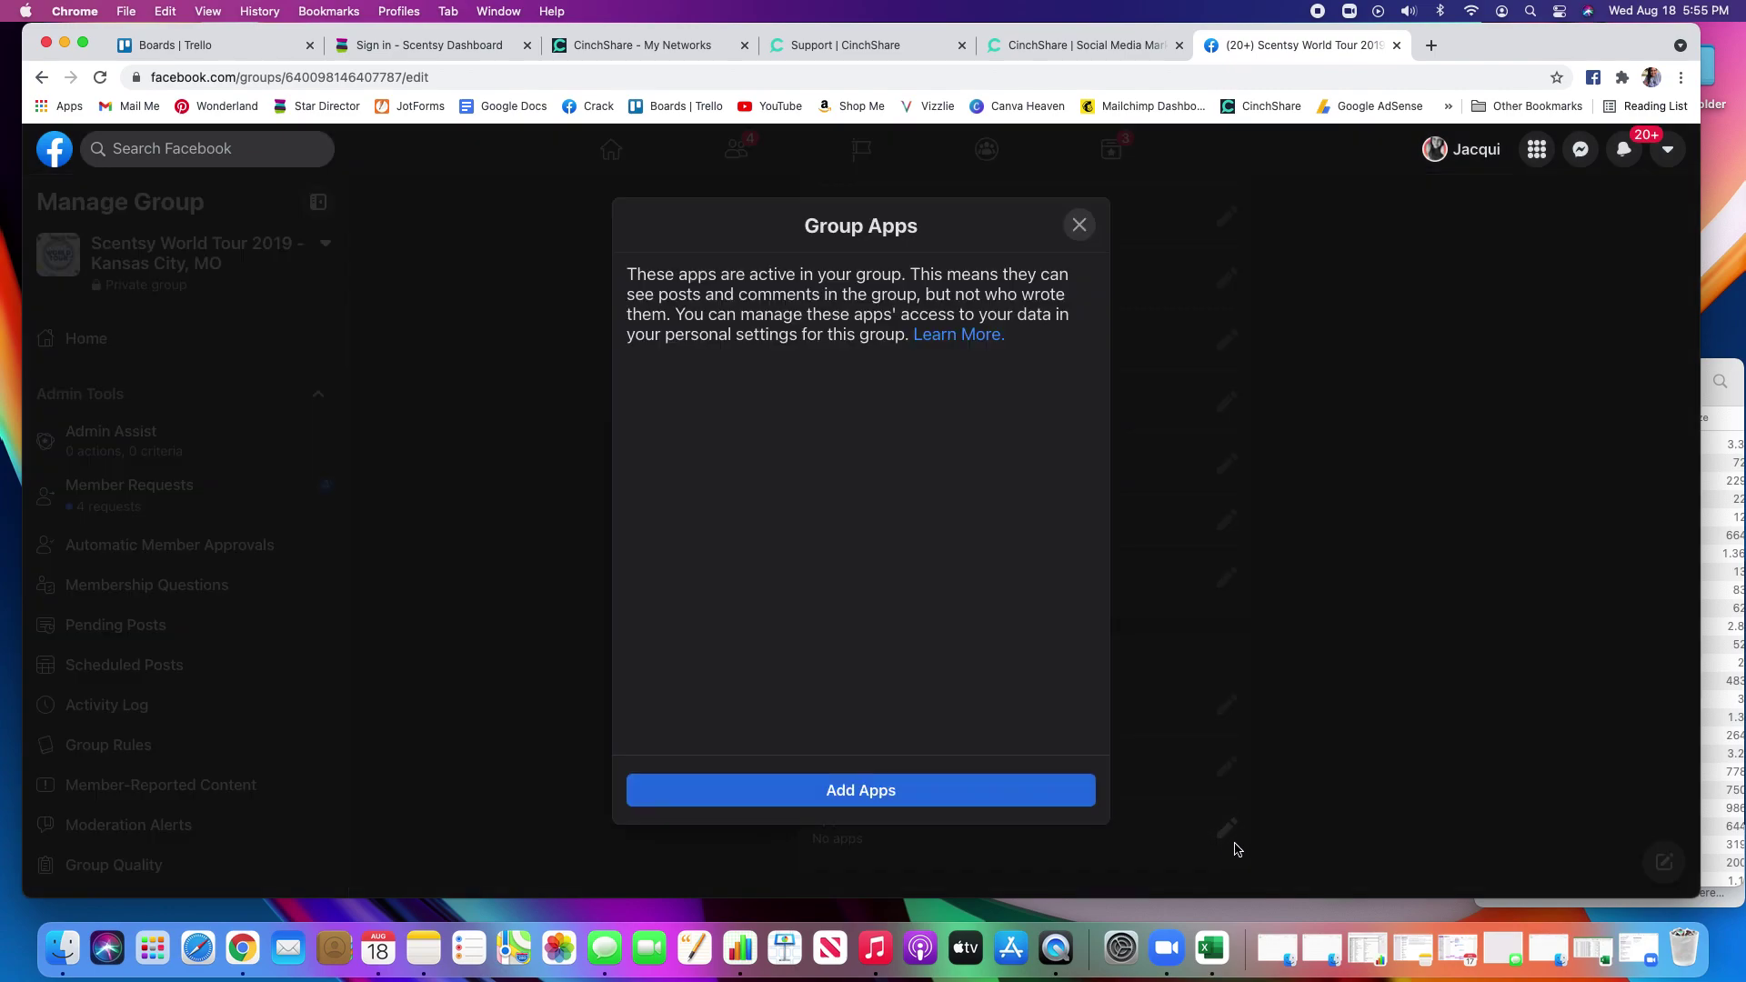
left_click(855, 792)
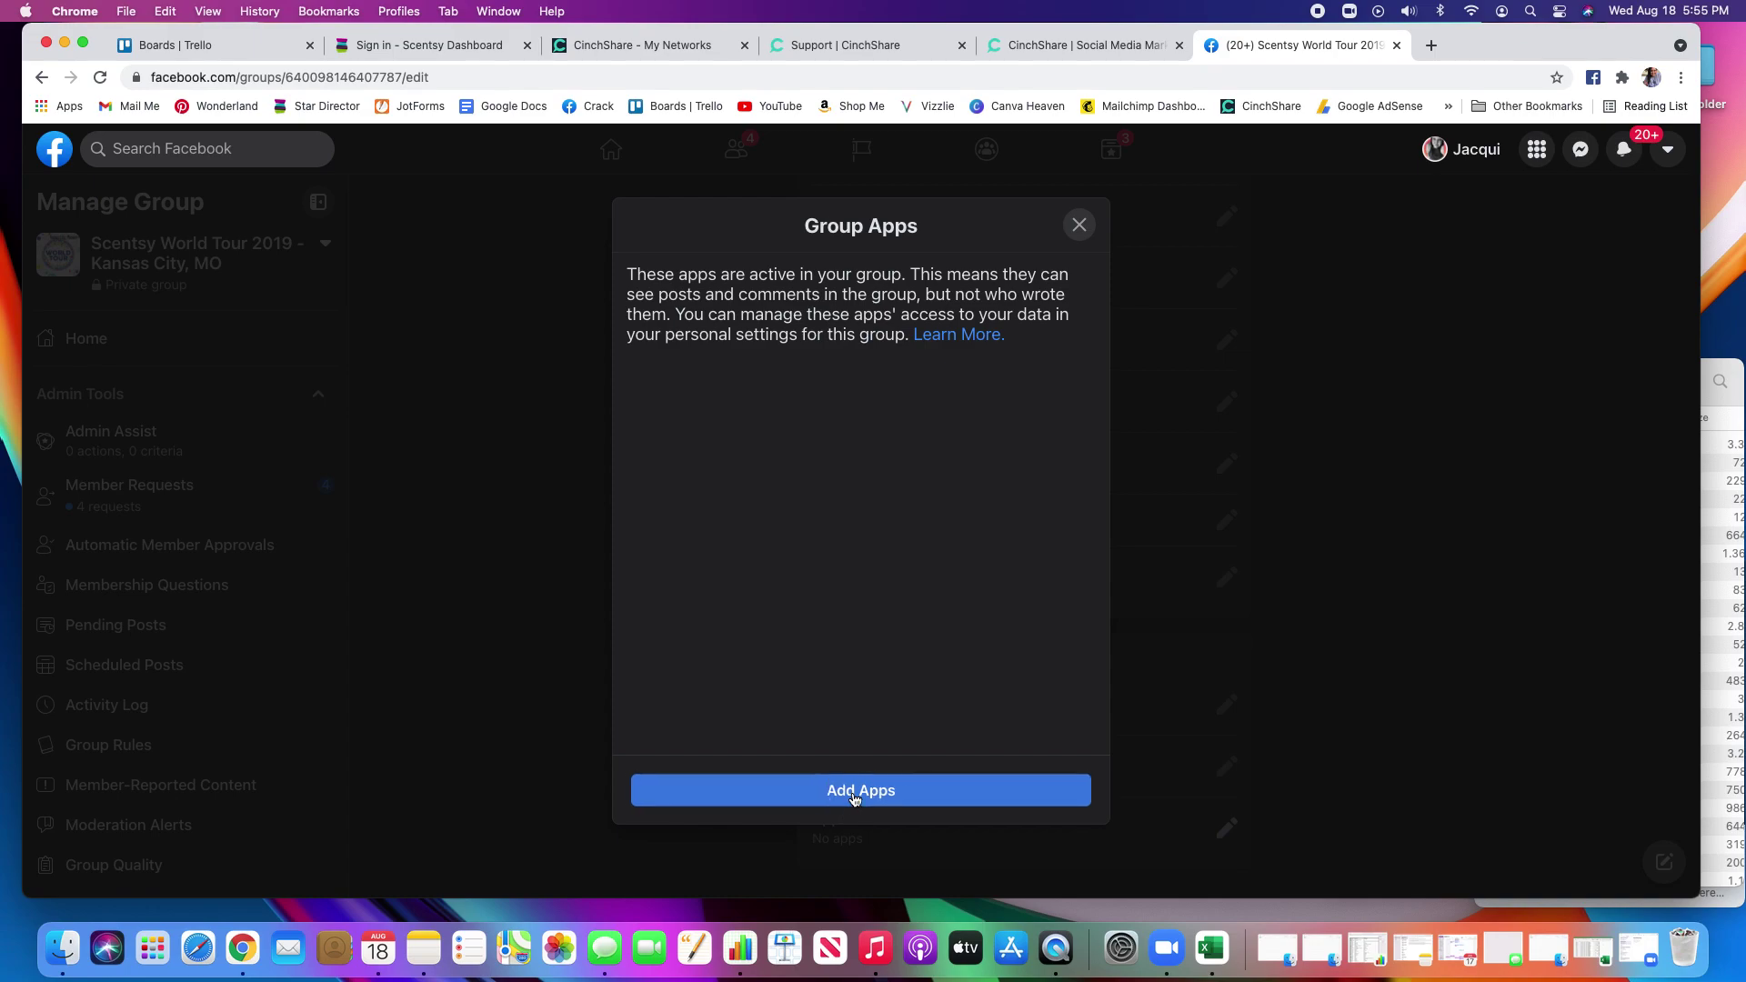
Step: Search the group apps for "cin", add CinchShare to the group, and check the Apps entry under Manage Advanced Settings
left_click(228, 335)
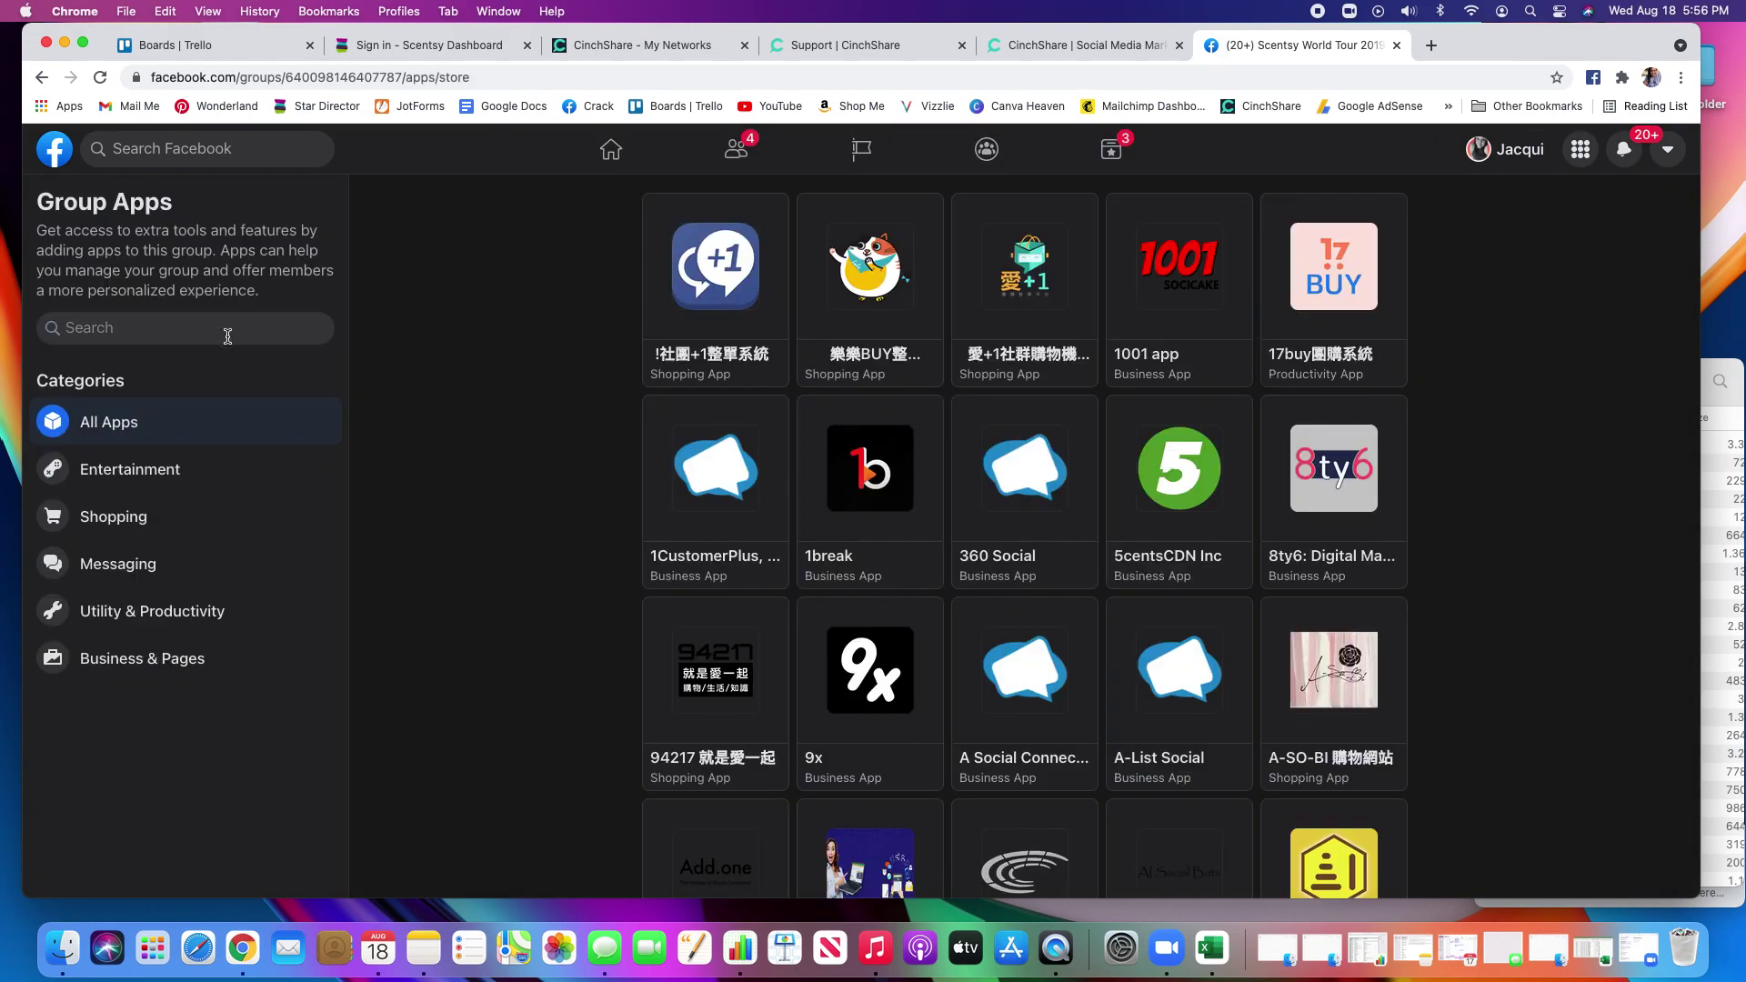
type("cin")
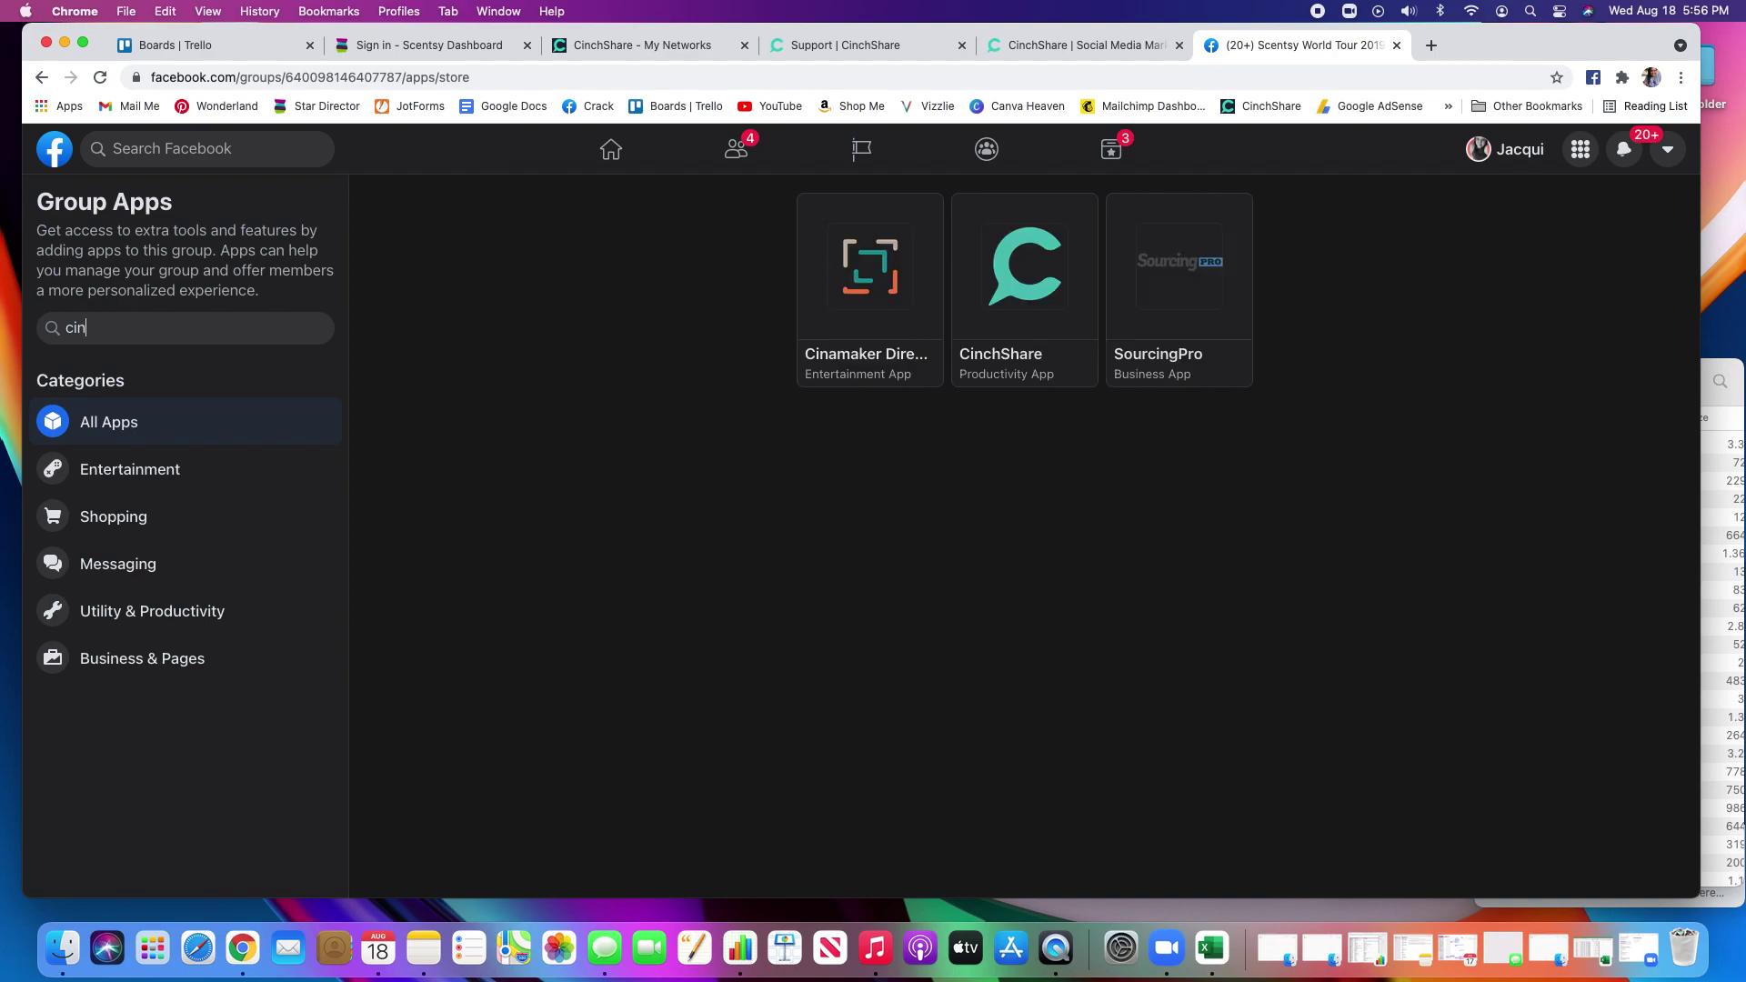
left_click(1027, 266)
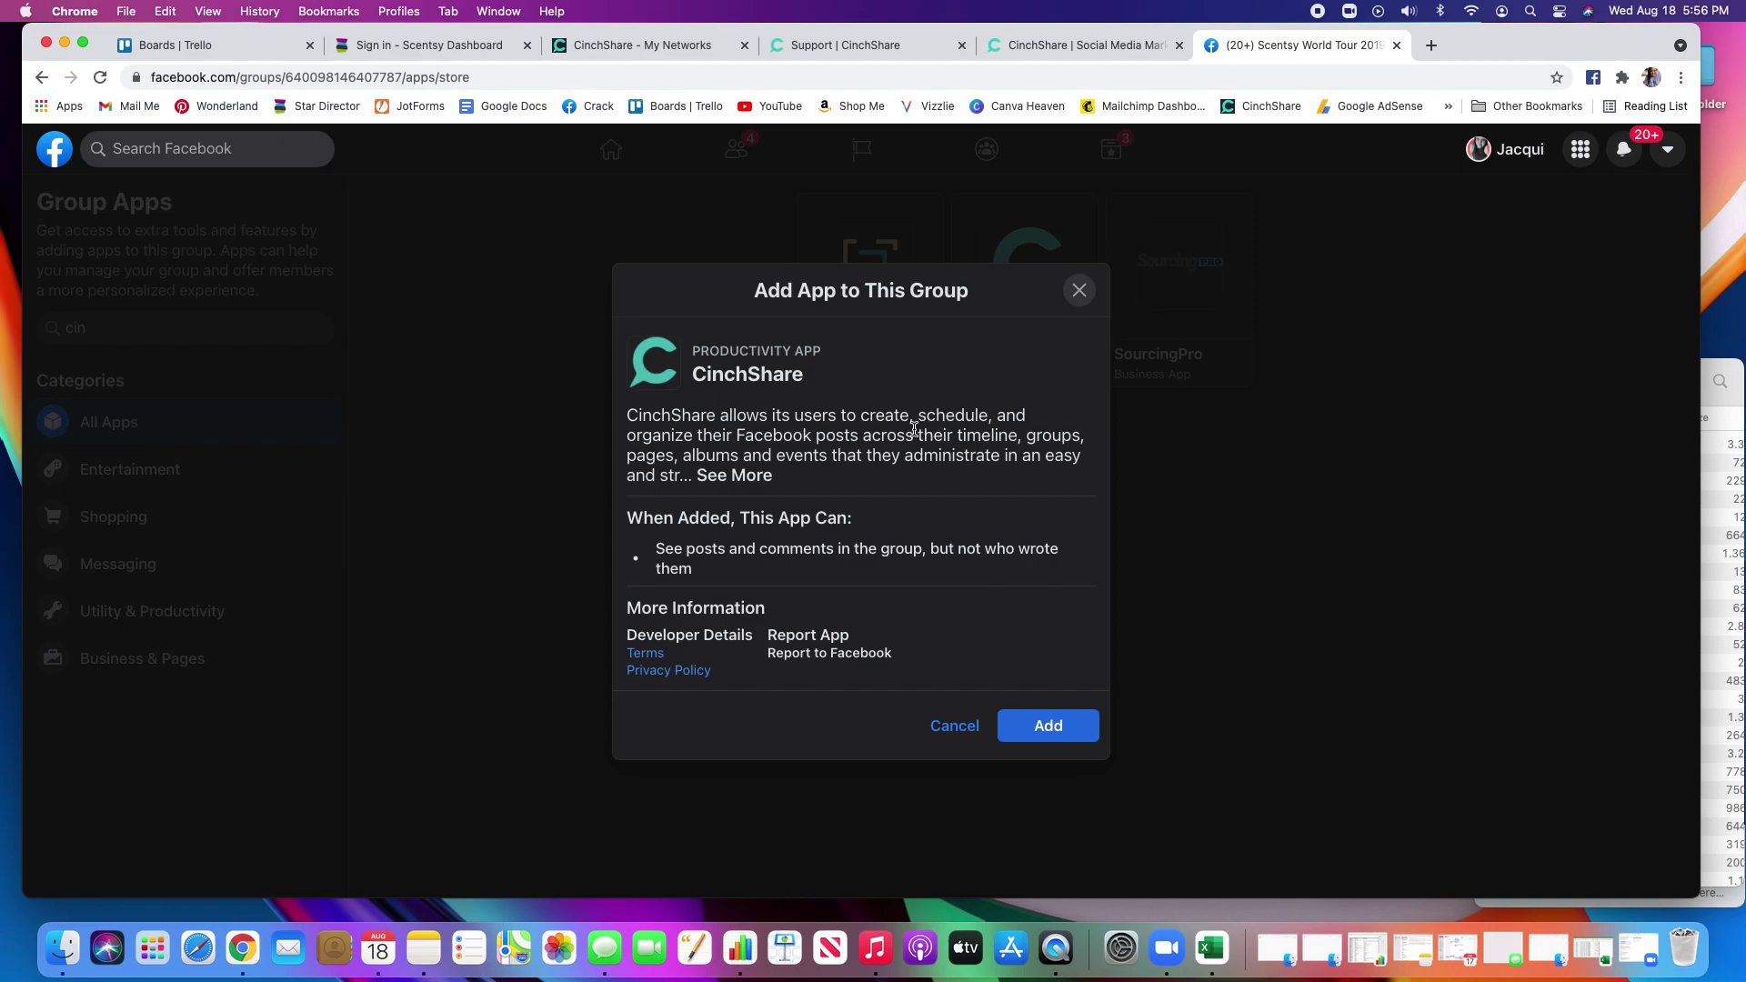
left_click(1046, 728)
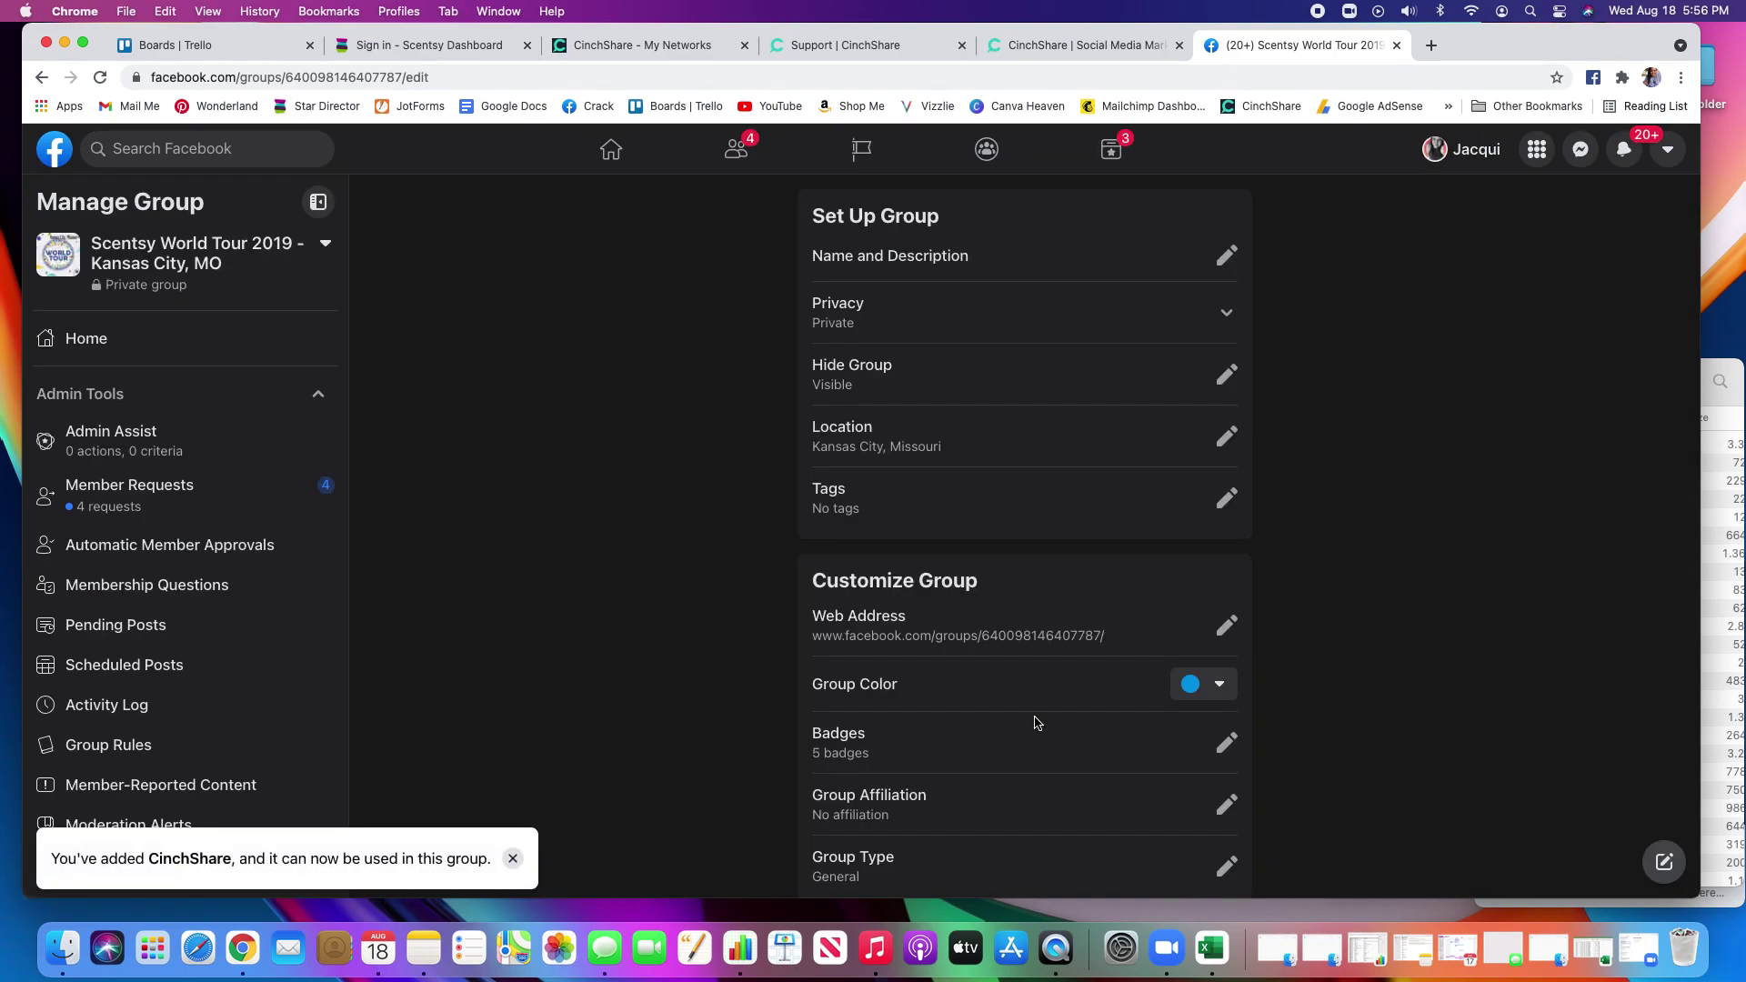
scroll(1035, 762, "down", 2)
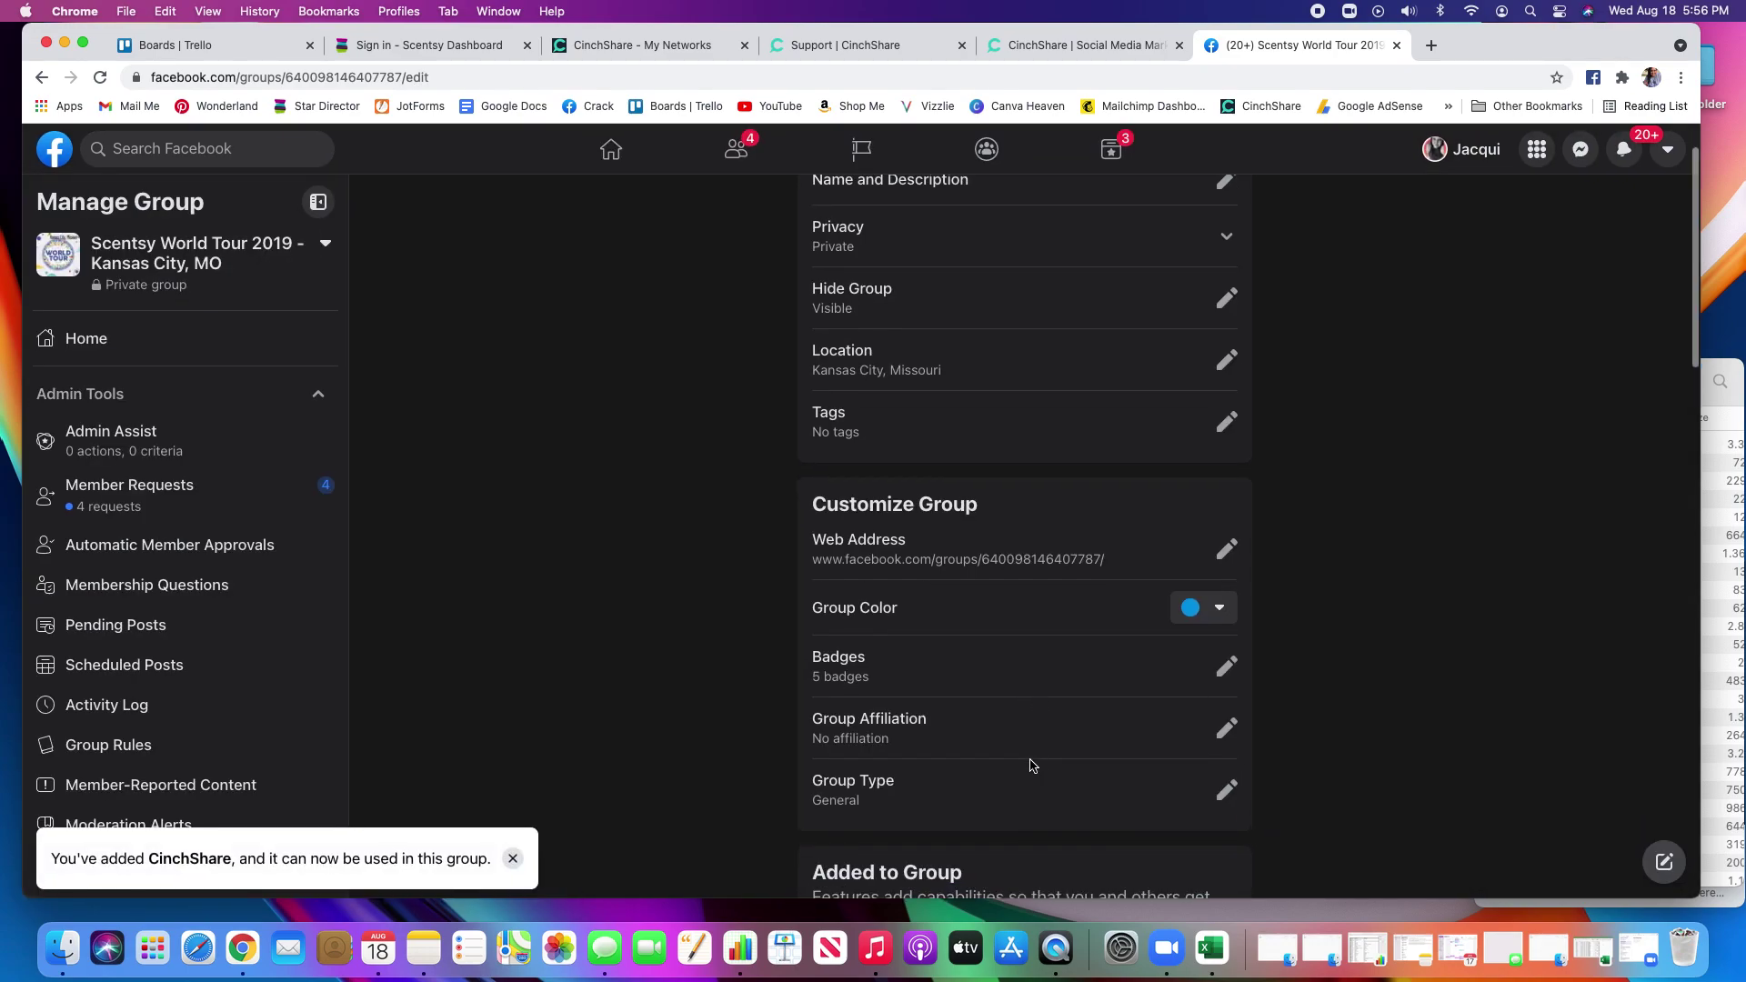
scroll(1011, 828, "down", 10)
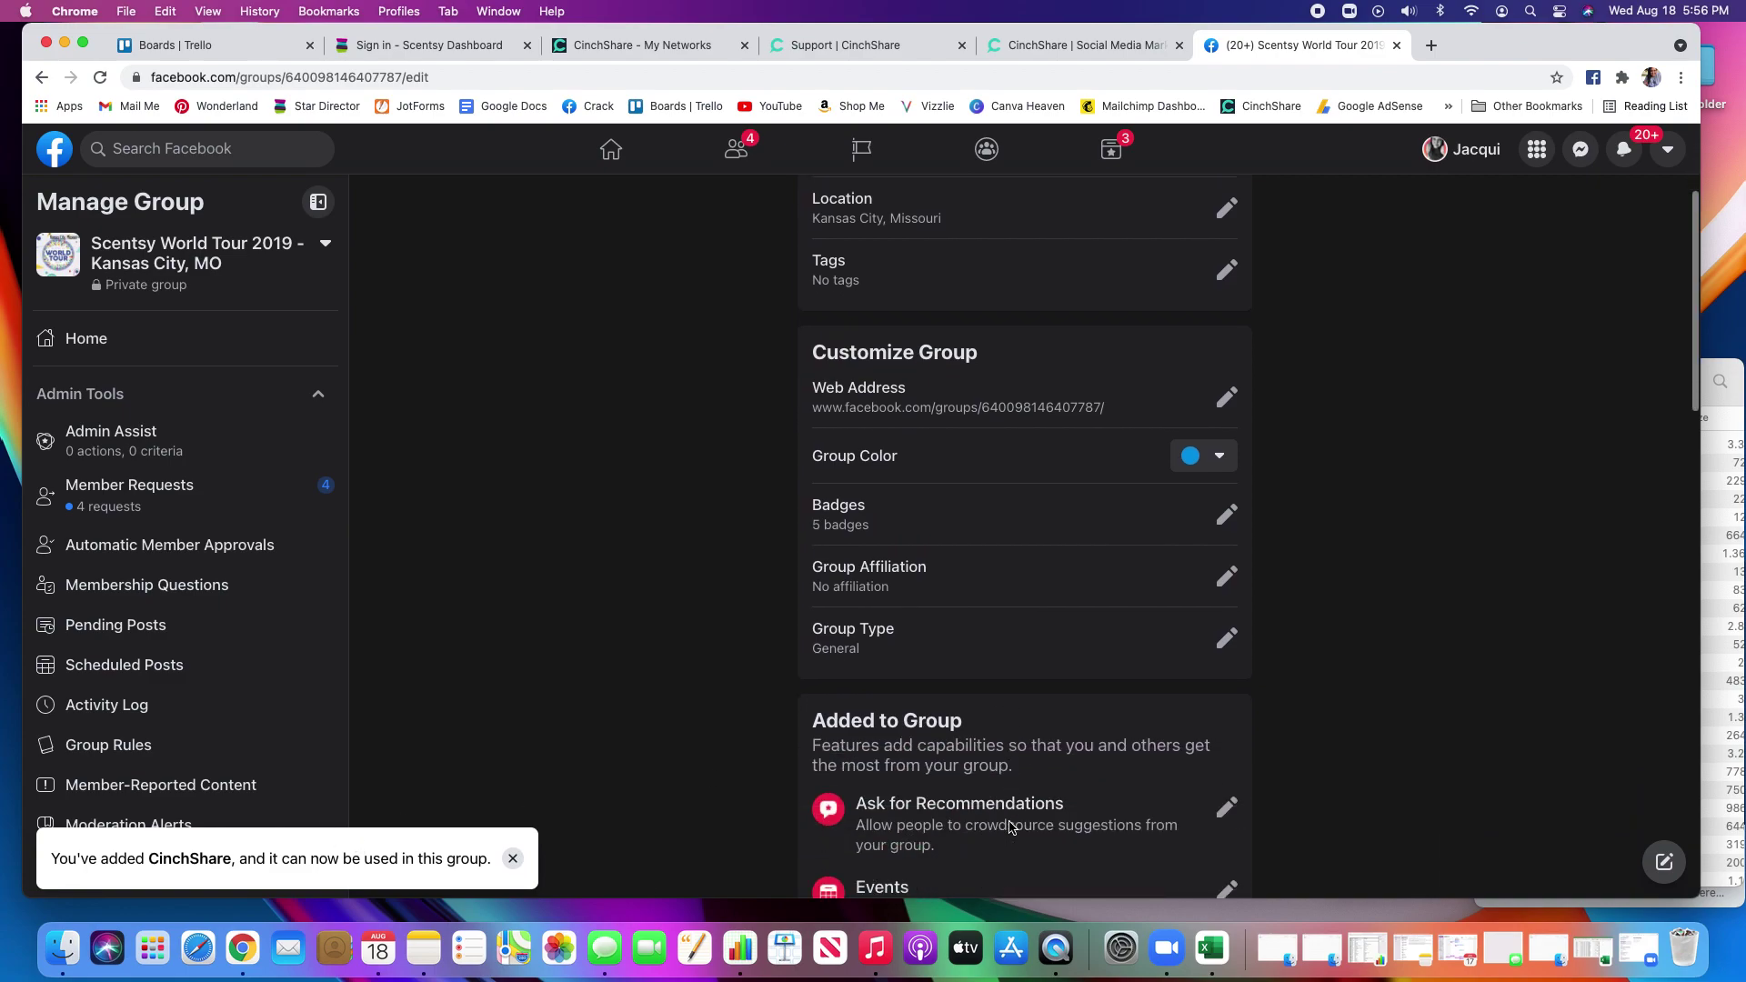
scroll(1012, 828, "down", 12)
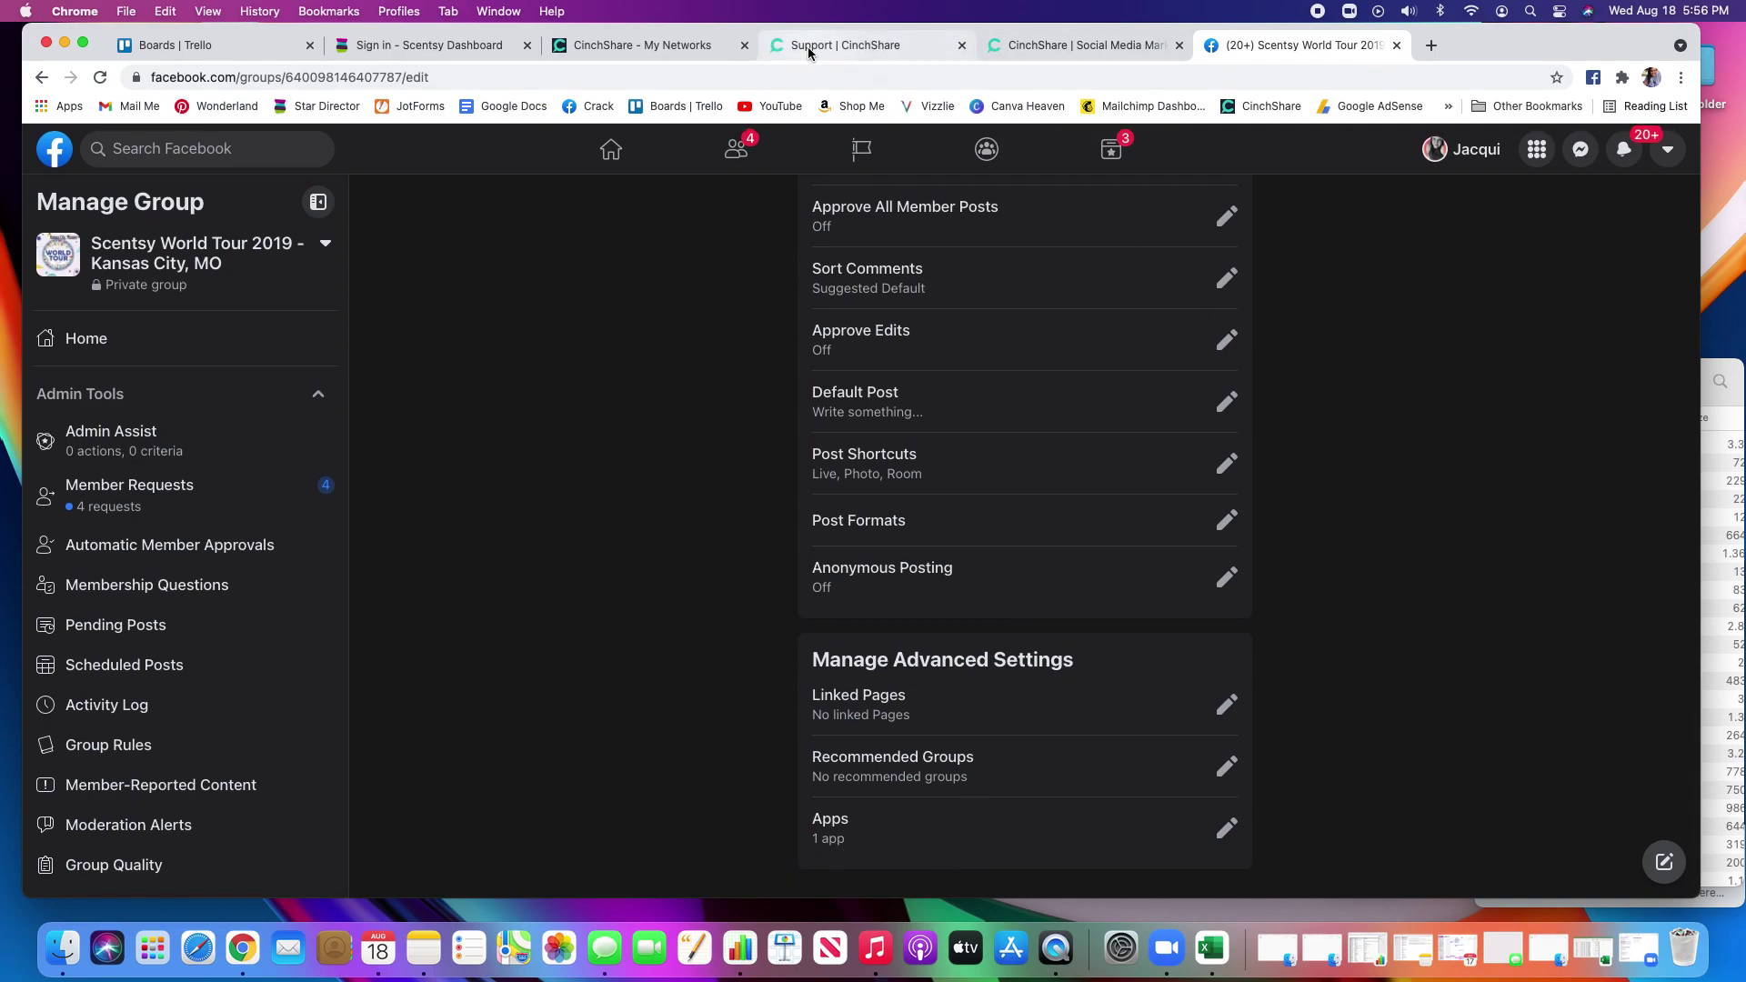
Step: Refresh the connected networks in CinchShare and look over the updated list of Facebook groups
left_click(688, 50)
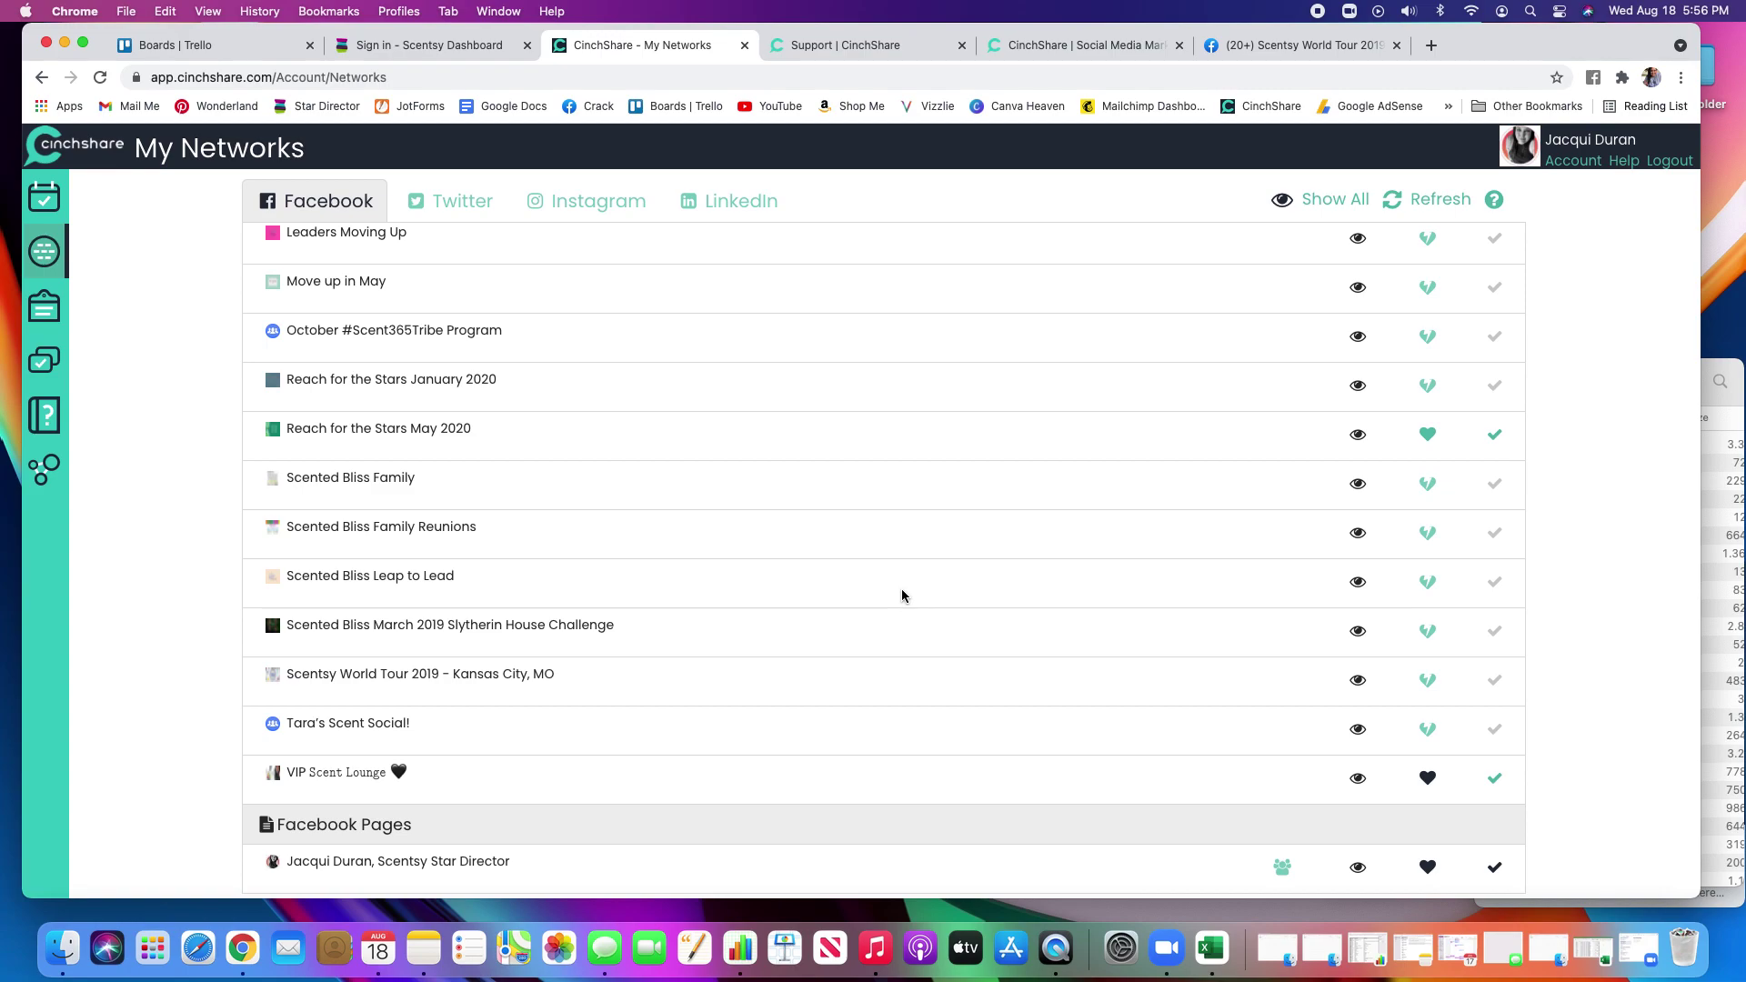
left_click(1439, 202)
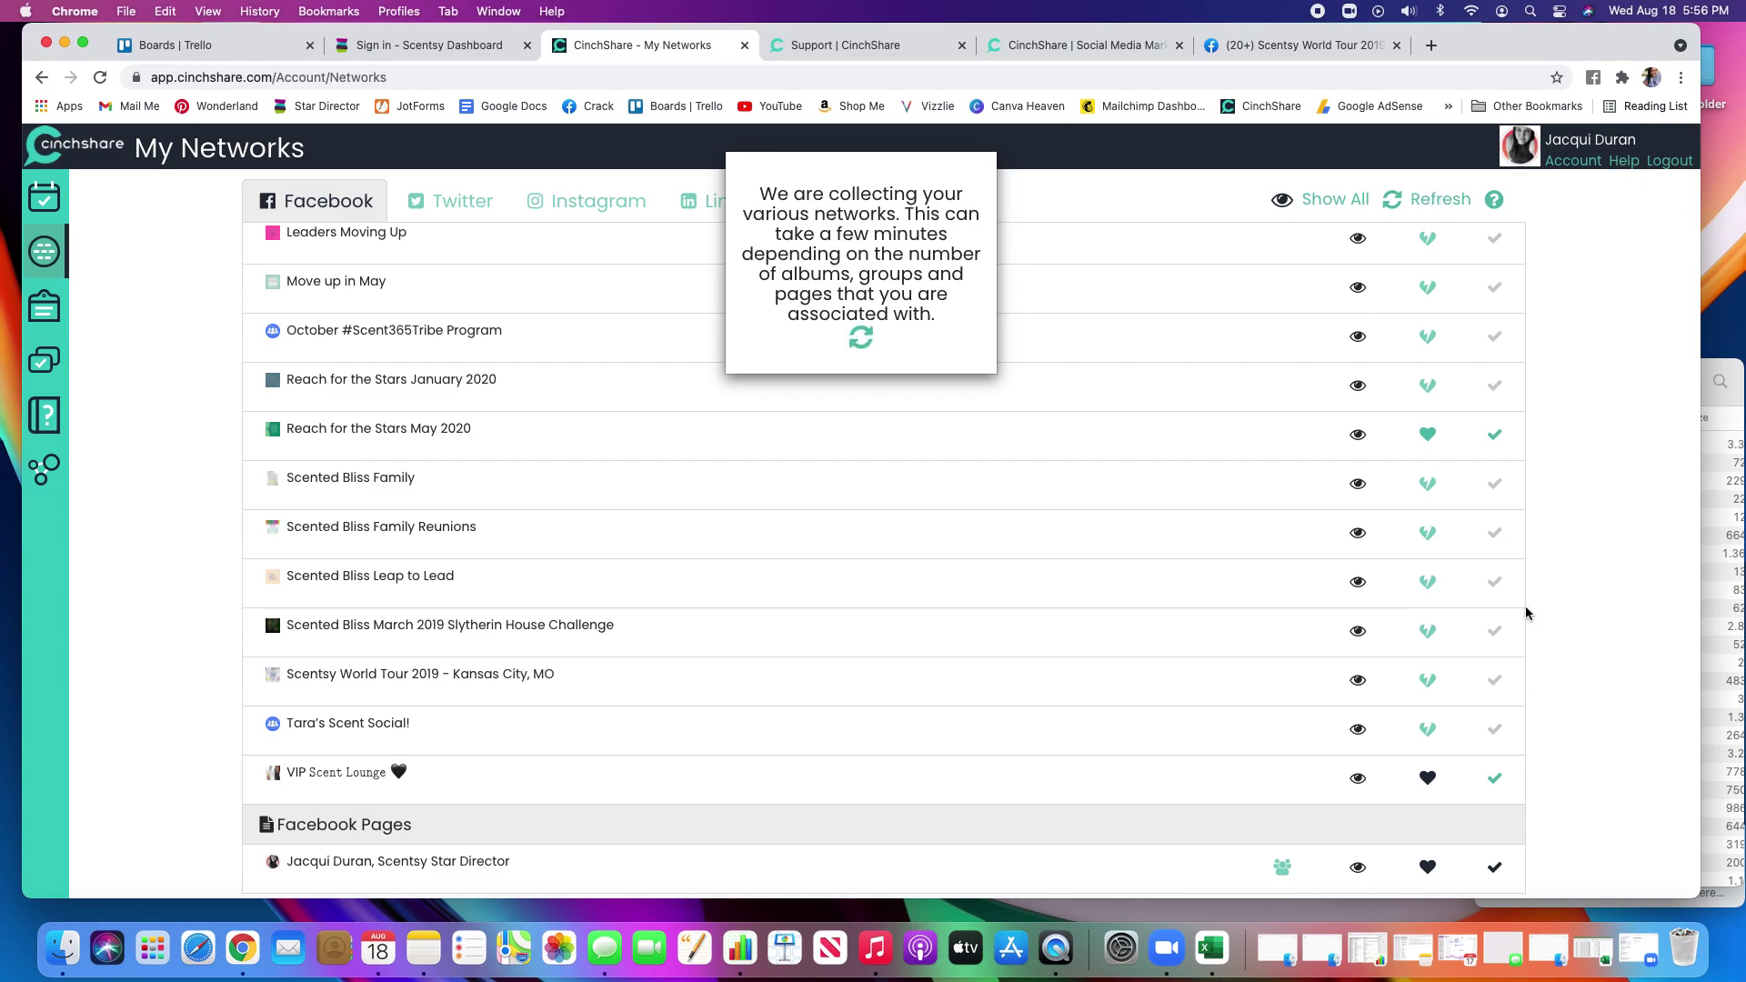
left_click(1430, 689)
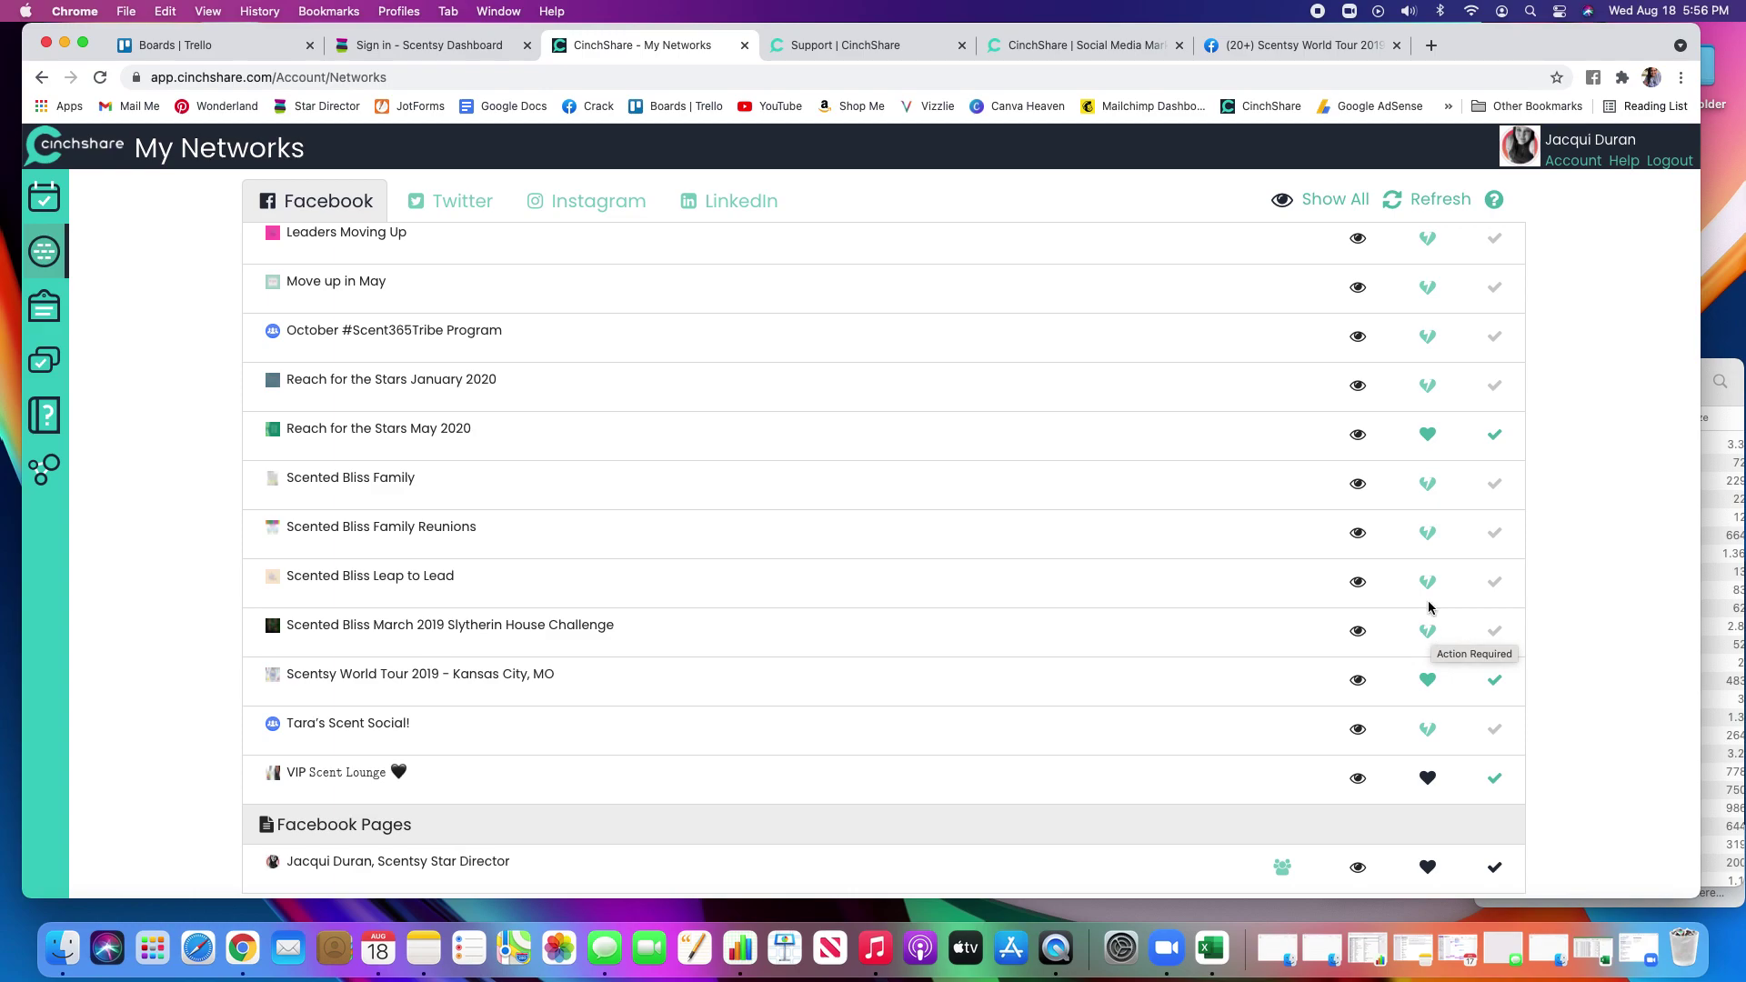
scroll(1004, 480, "up", 3)
scroll(1003, 480, "up", 2)
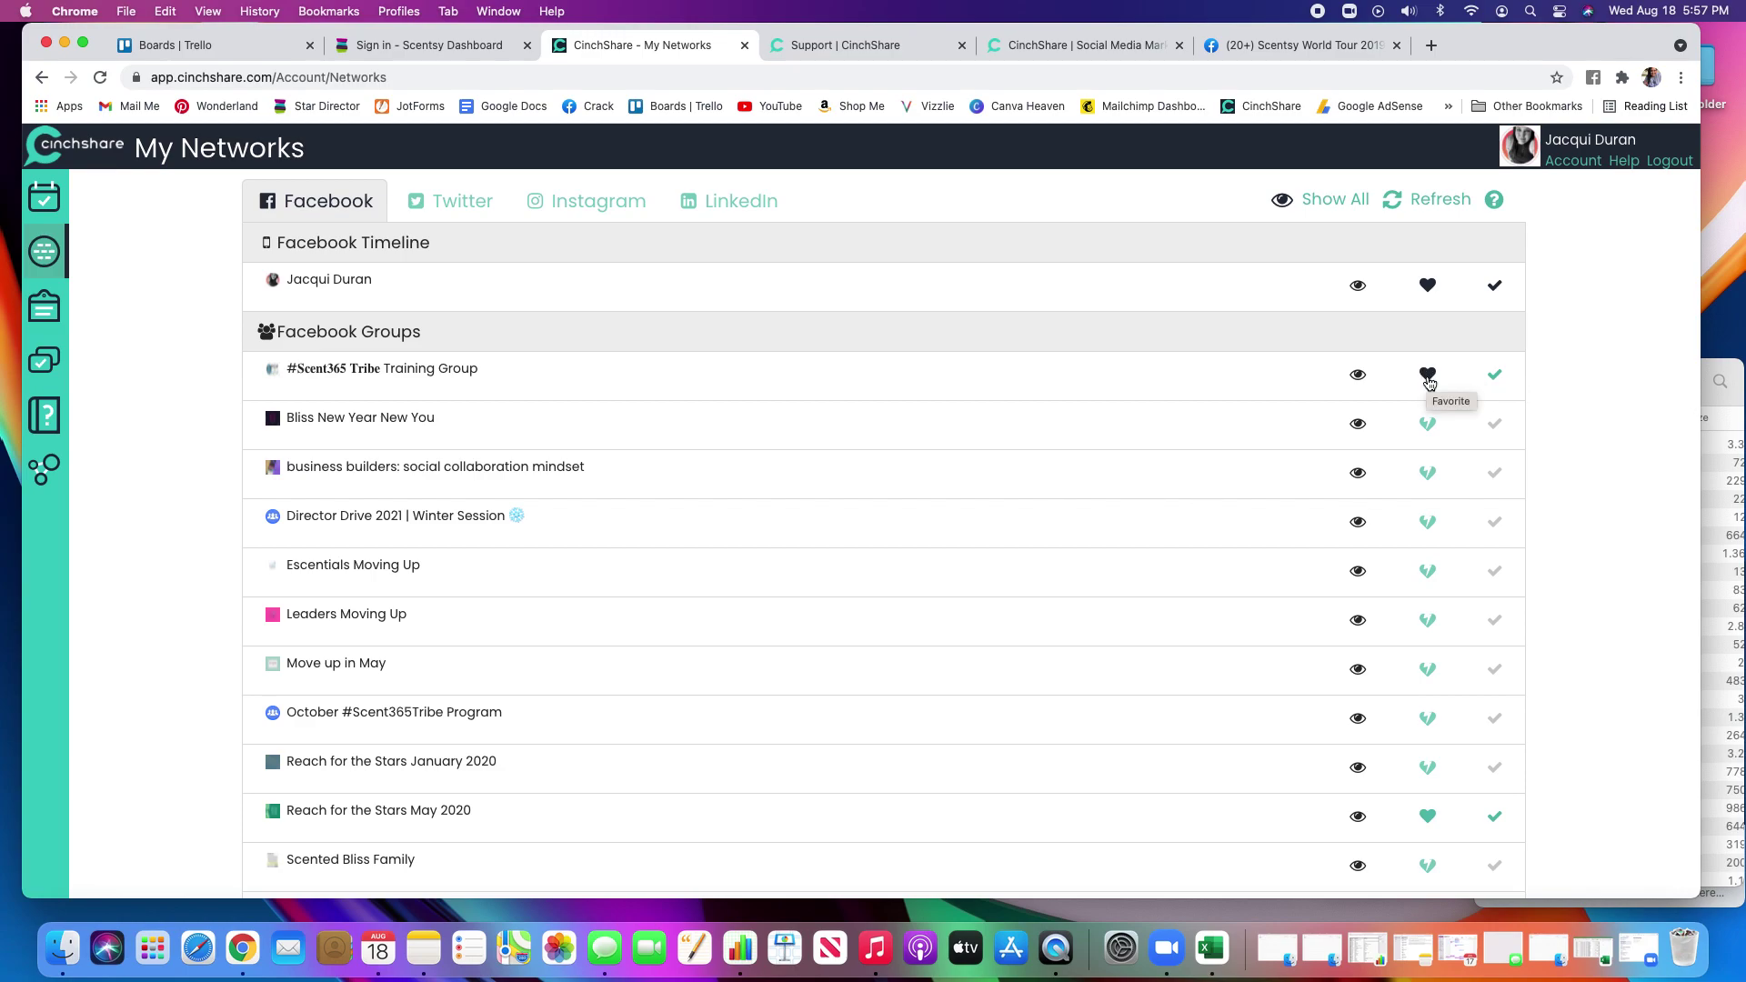
scroll(1433, 624, "down", 5)
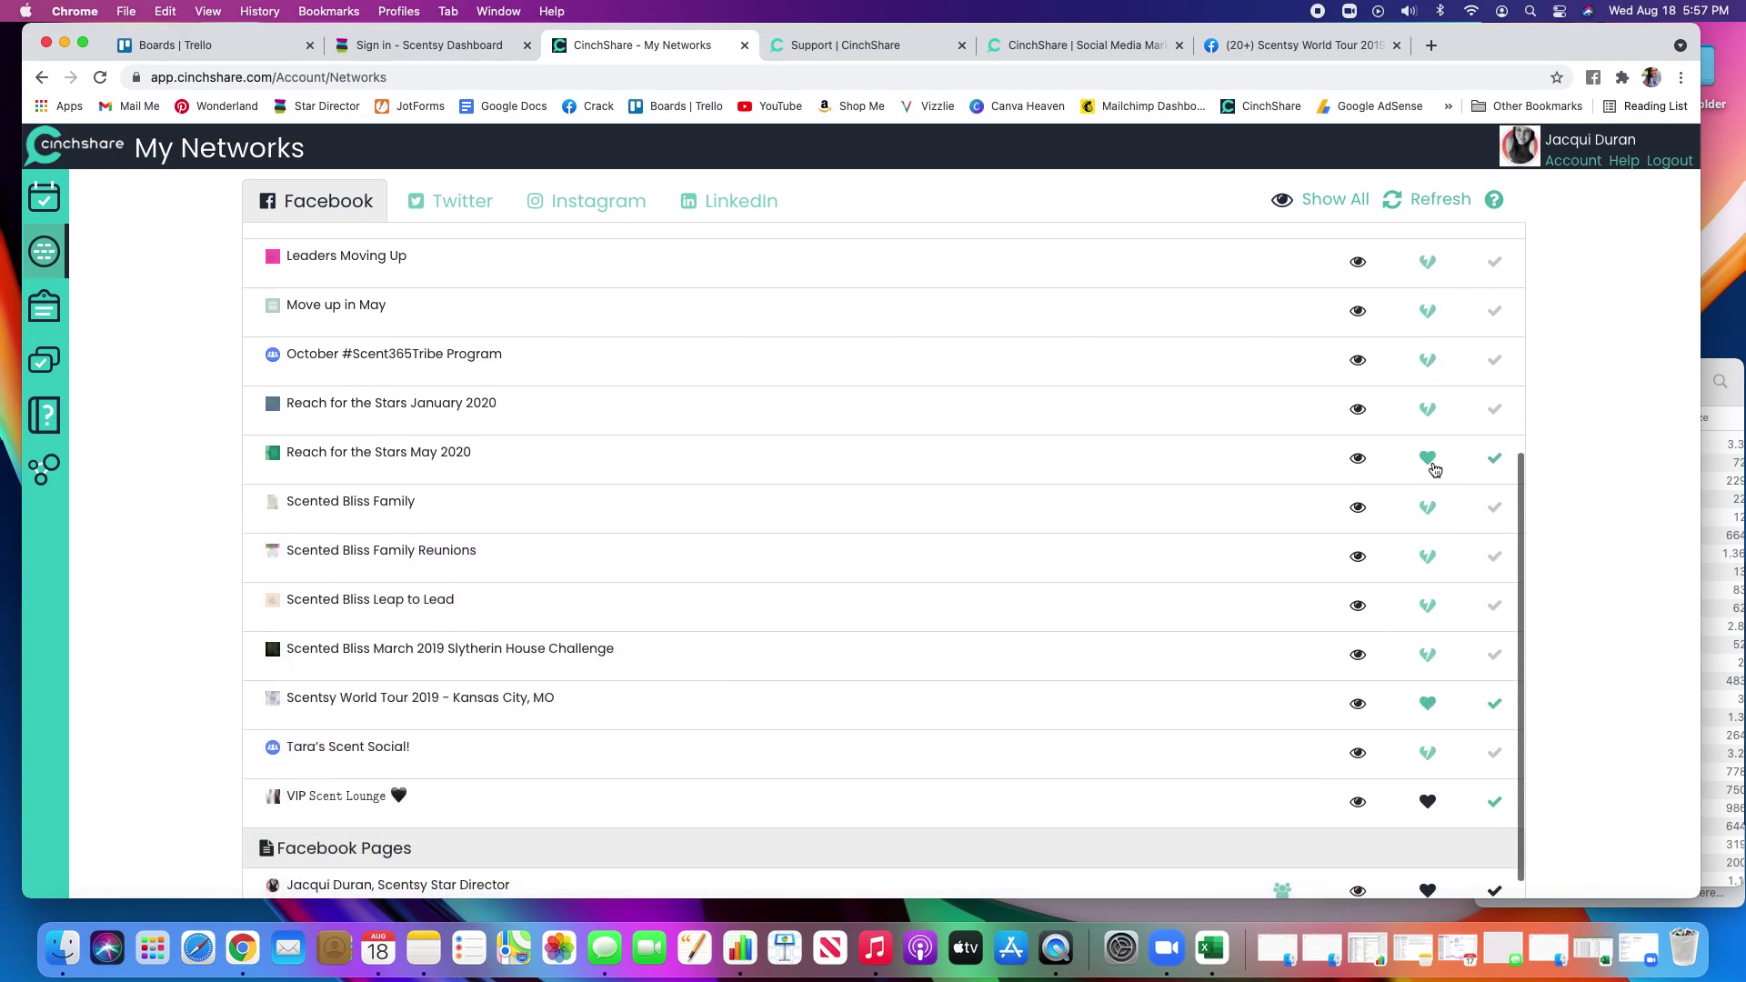
Step: Mark Reach for the Stars May 2020 and Scentsy World Tour 2019 as favorites, and view them in the post scheduler
left_click(1430, 459)
left_click(1429, 703)
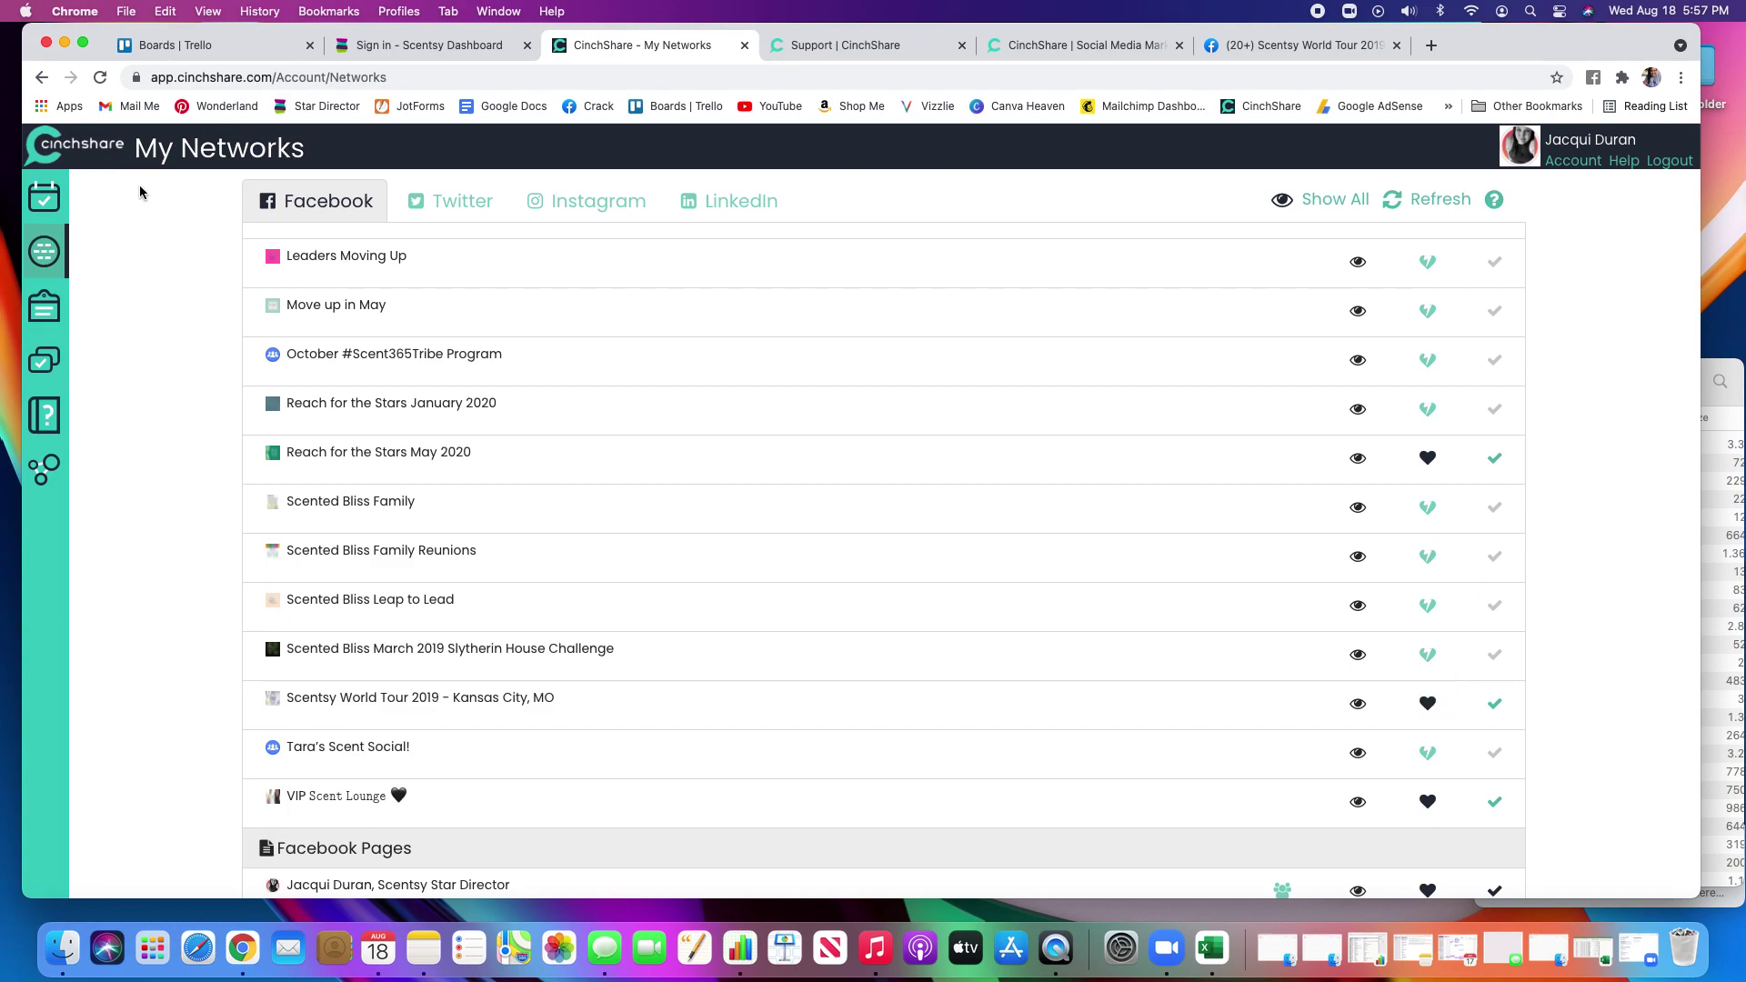
left_click(53, 202)
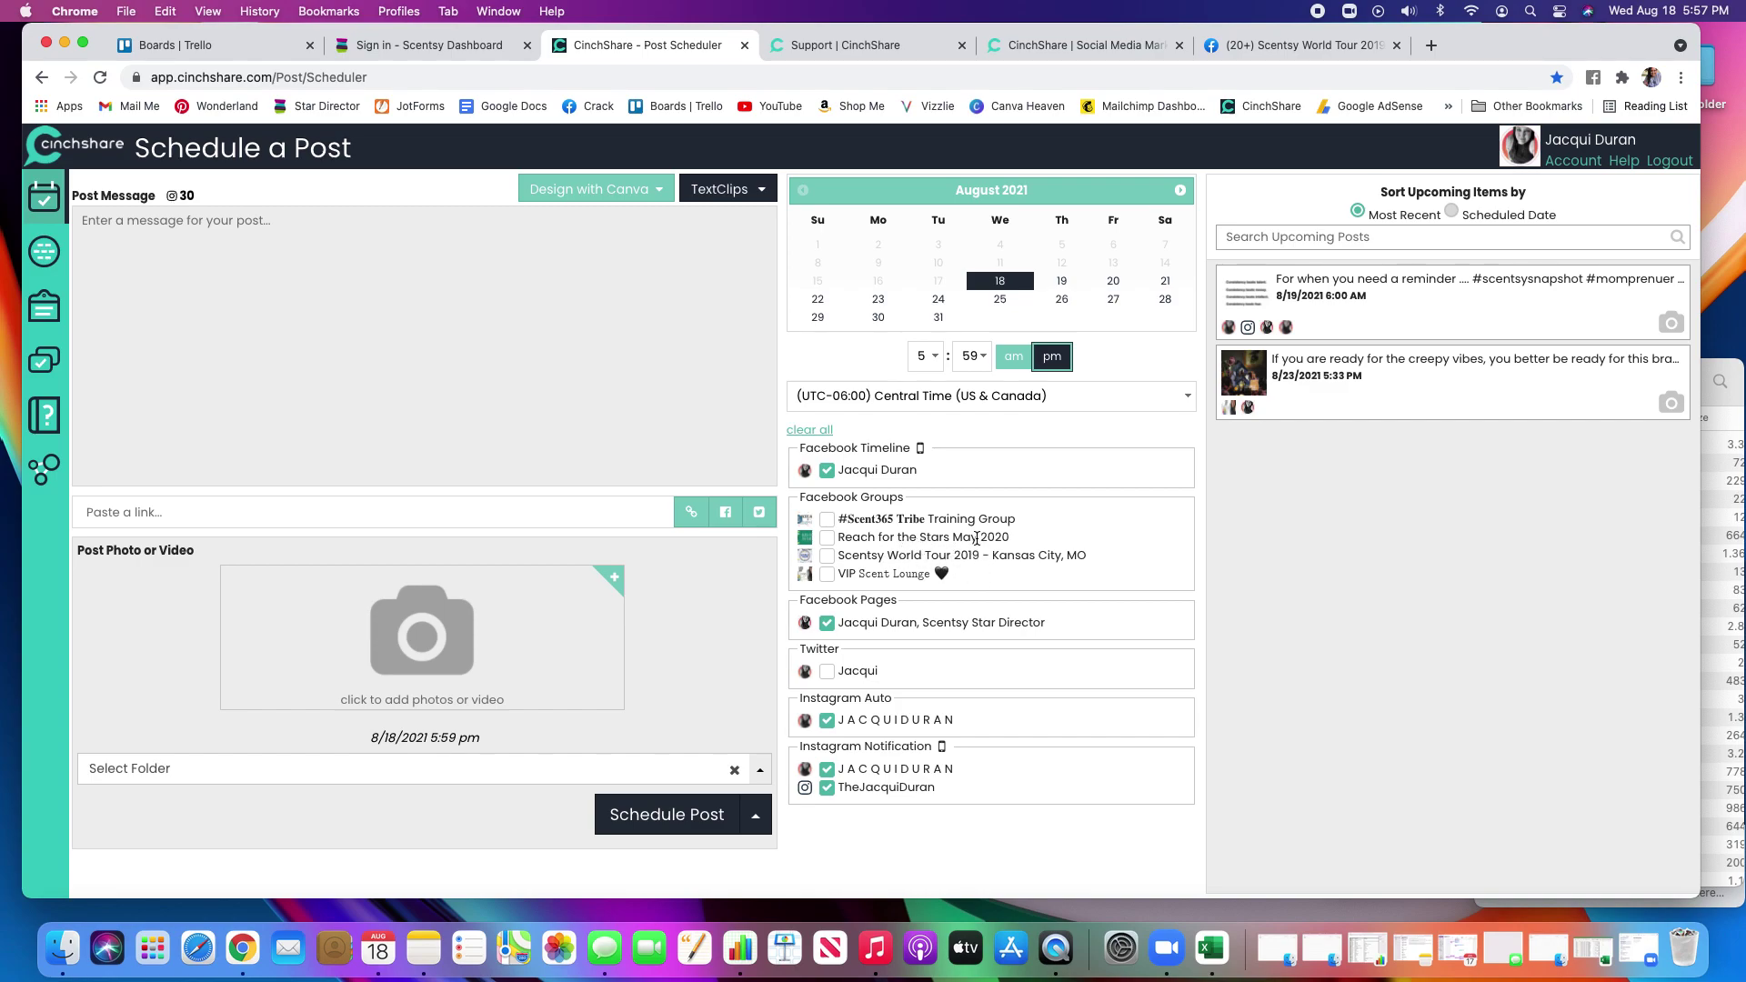
Step: Remove Reach for the Stars May 2020 and Scentsy World Tour 2019 from the favorite networks, and reopen the post scheduler
left_click(37, 254)
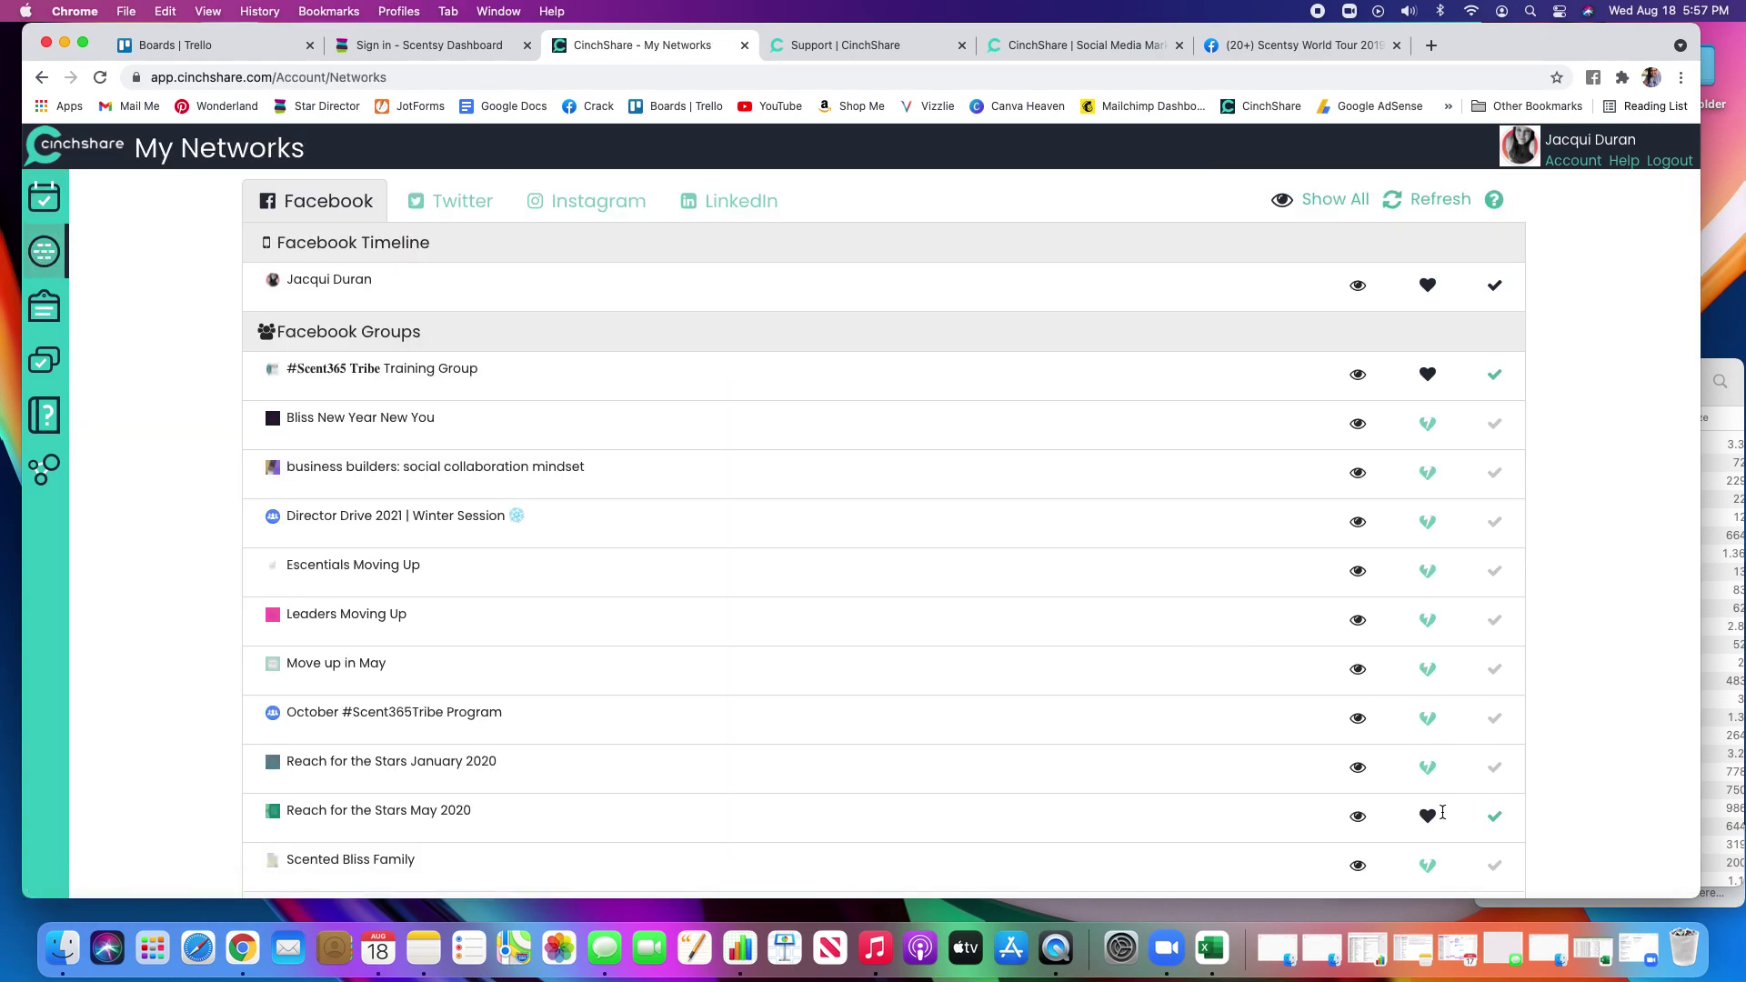
left_click(1427, 821)
scroll(1442, 773, "down", 4)
left_click(1428, 682)
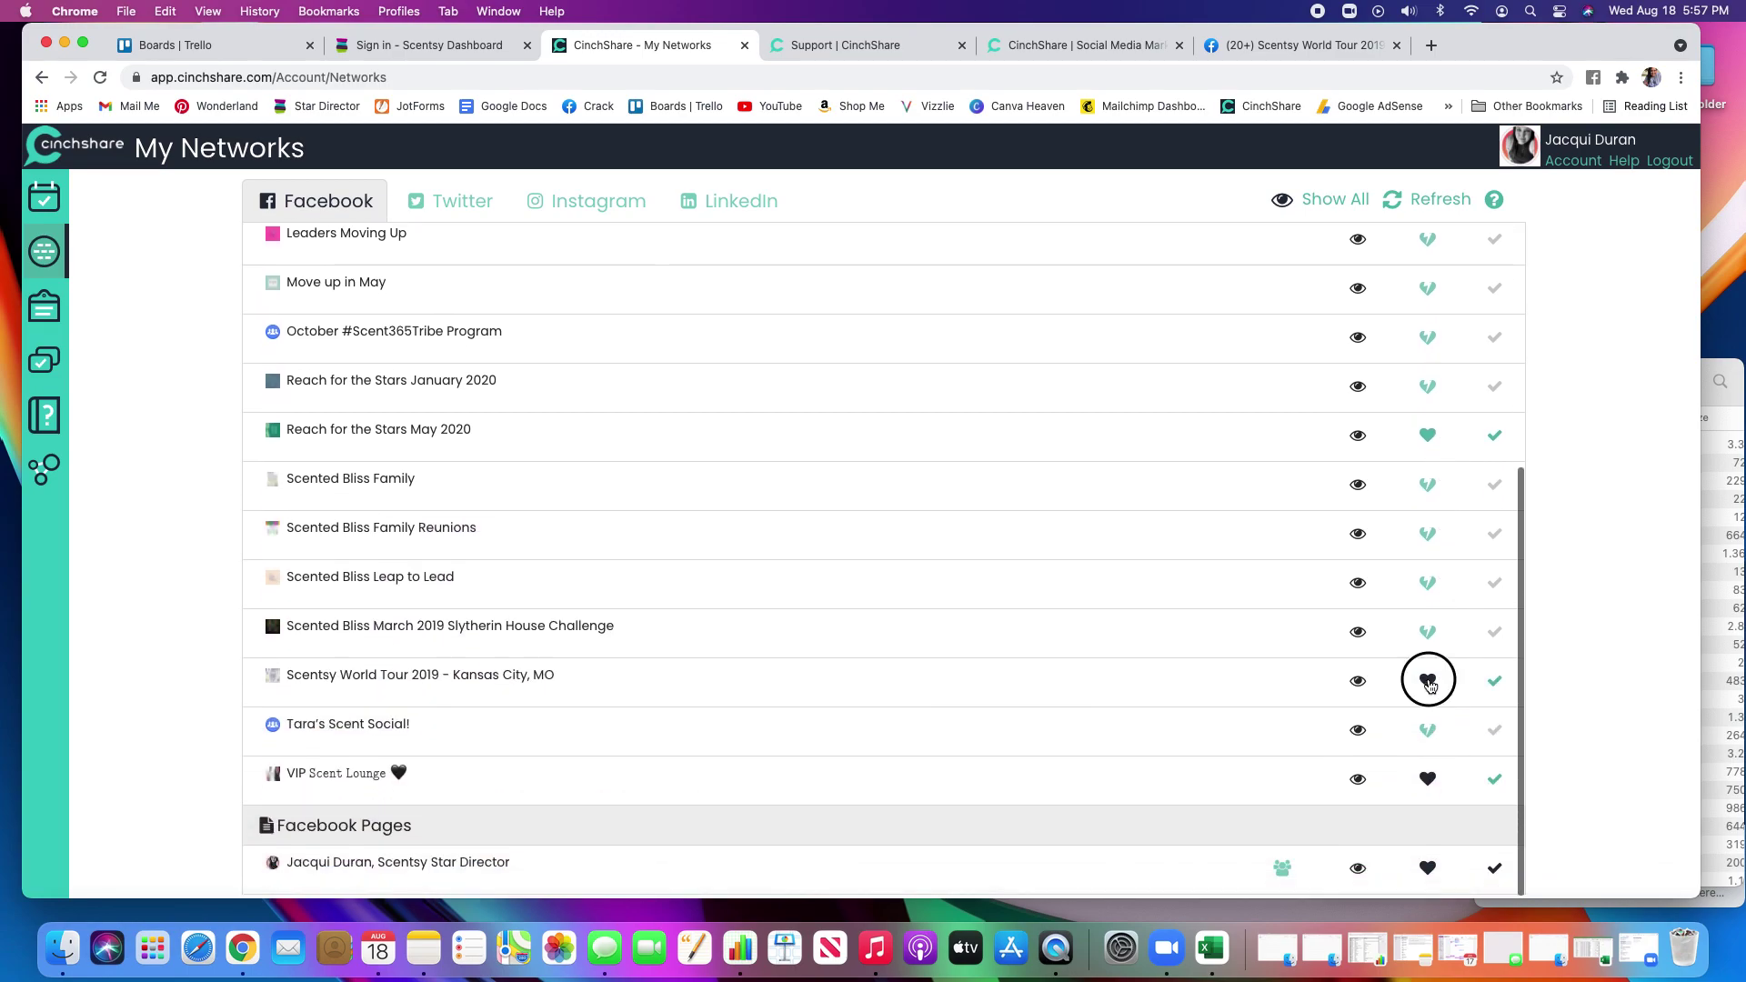
left_click(42, 197)
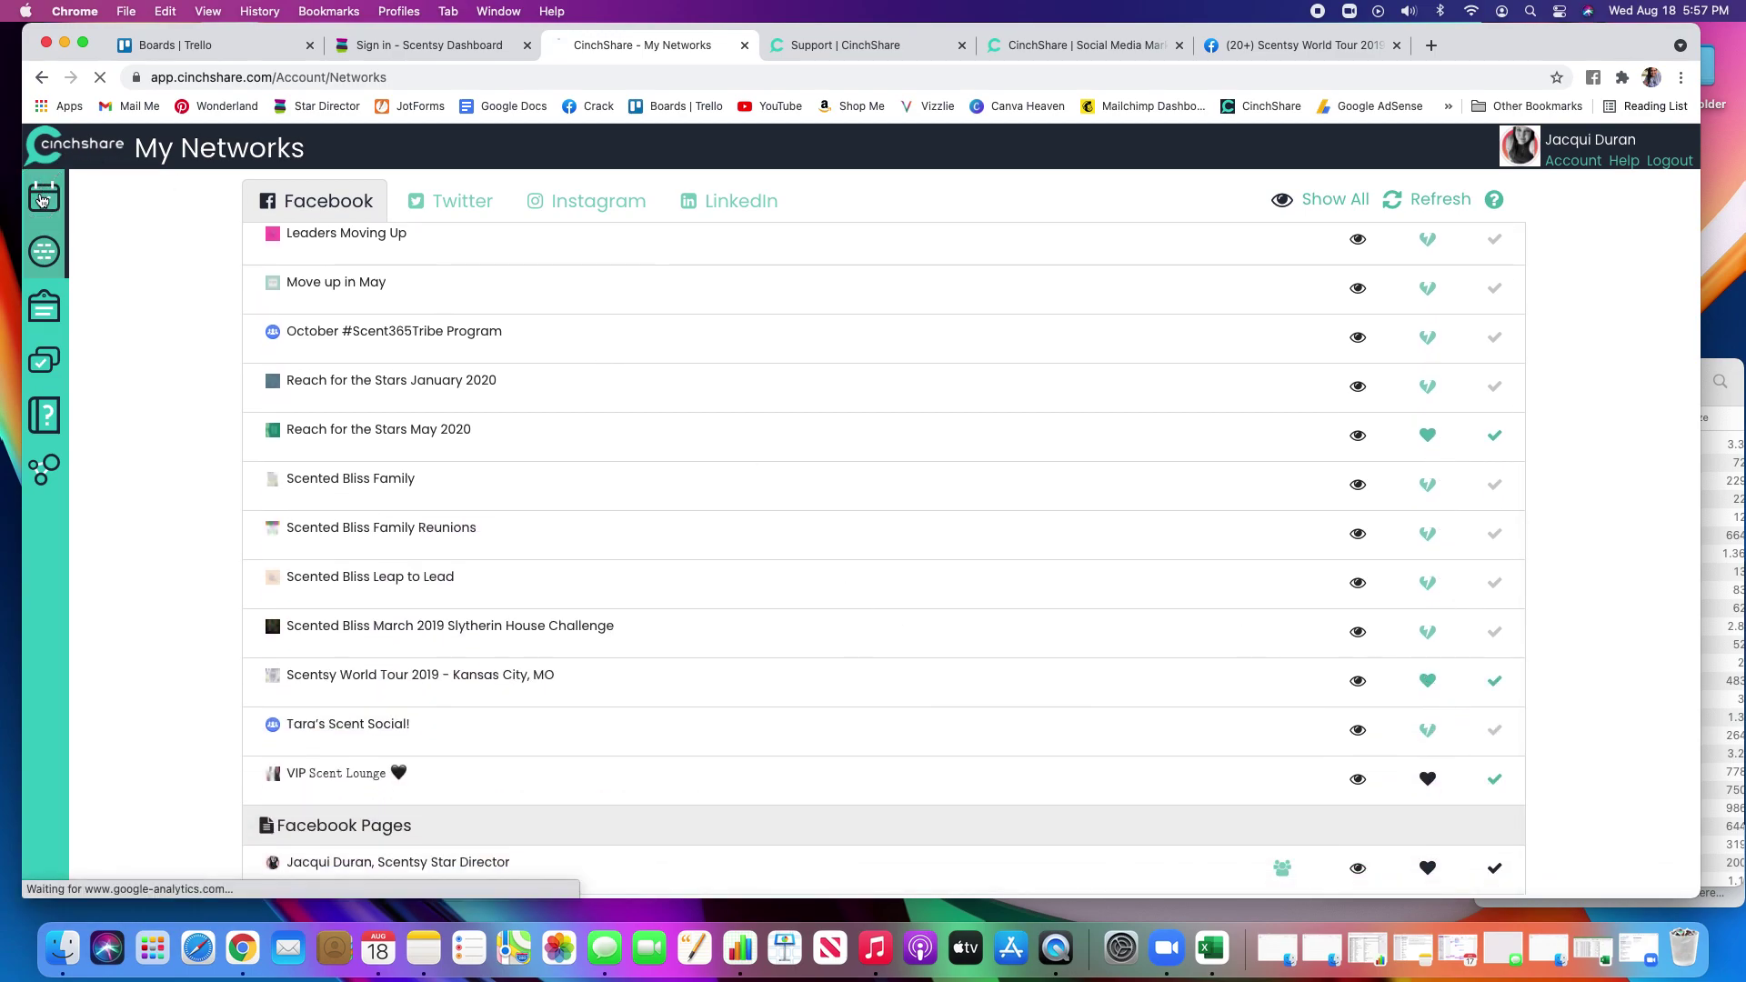